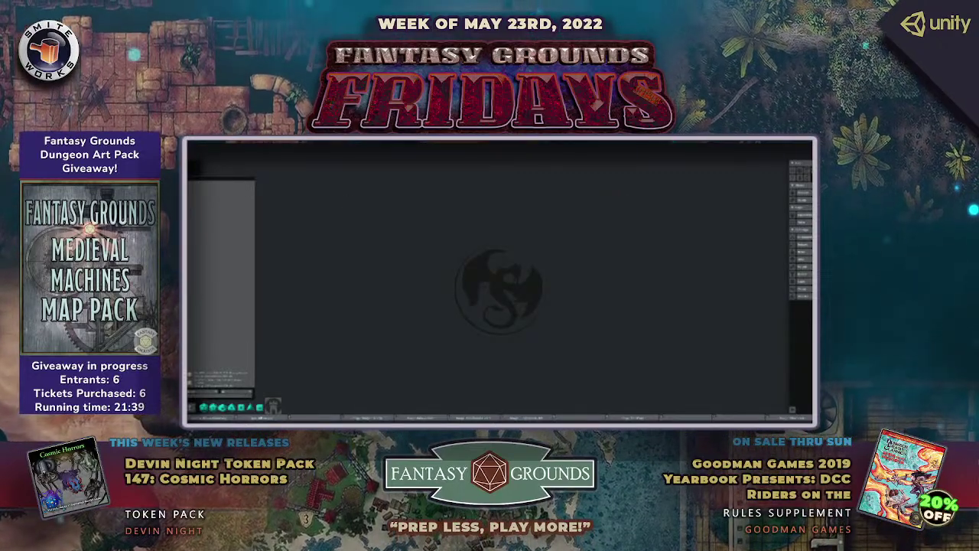
Step: Open the campaign's images list, place it near the middle of the desktop, and open the assets browser
{"action": "left_click", "coordinate": [801, 245]}
{"action": "left_click_drag", "start_coordinate": [693, 173], "coordinate": [620, 173]}
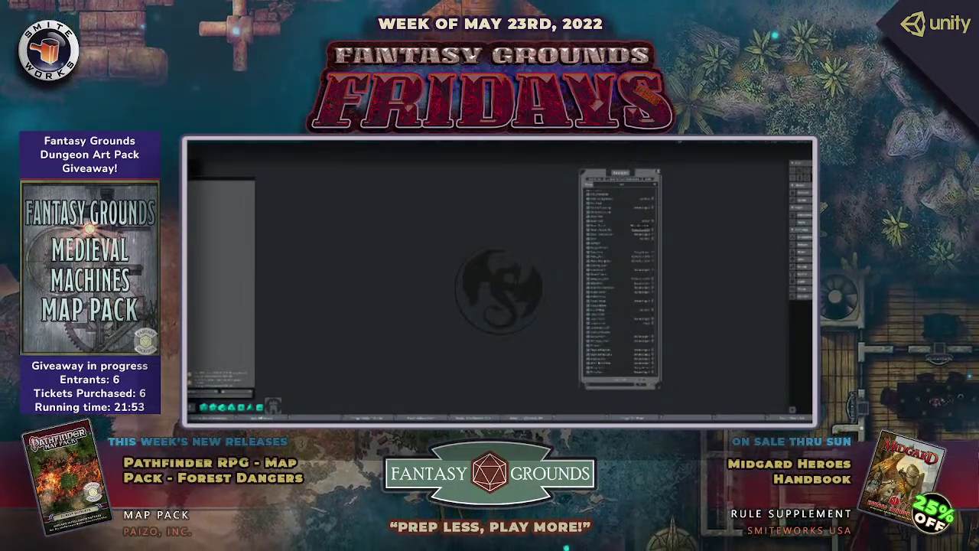
{"action": "mouse_move", "coordinate": [620, 173]}
{"action": "left_mouse_down"}
{"action": "mouse_move", "coordinate": [672, 178]}
{"action": "mouse_move", "coordinate": [613, 177]}
{"action": "left_mouse_up"}
{"action": "left_click", "coordinate": [801, 200]}
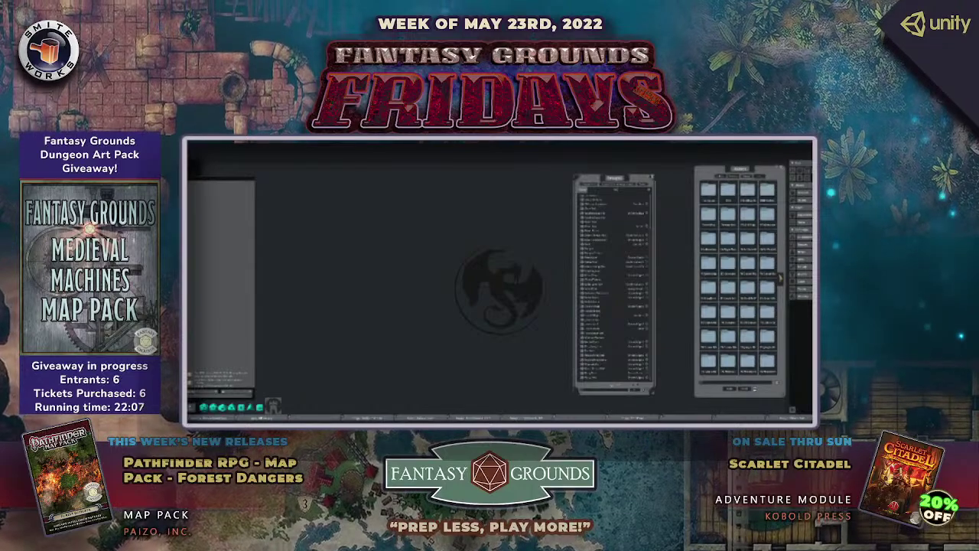
Step: Browse the image assets to the backgrounds of FG Art Pack 2019 and preview the brown ground background
{"action": "scroll", "coordinate": [614, 283], "scroll_direction": "up", "scroll_amount": 3}
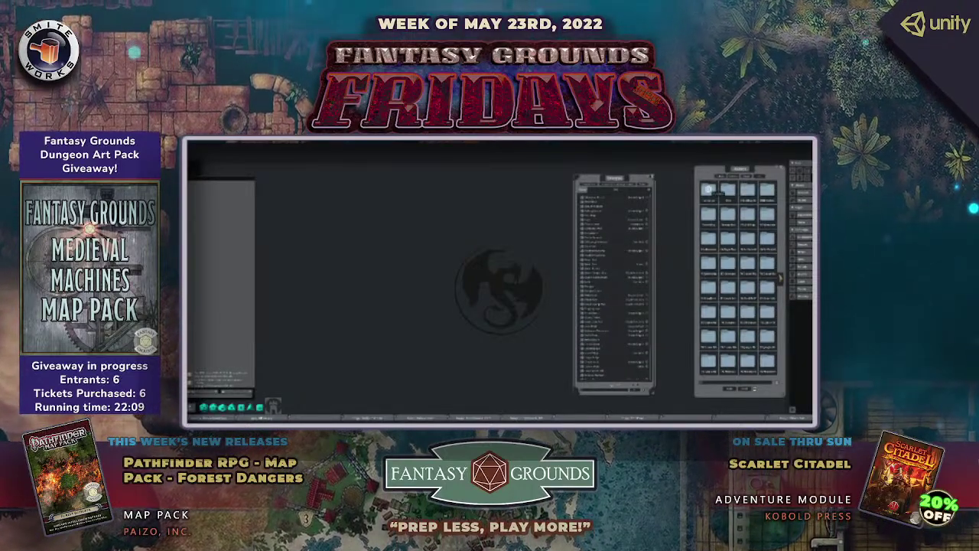
{"action": "left_click", "coordinate": [728, 189]}
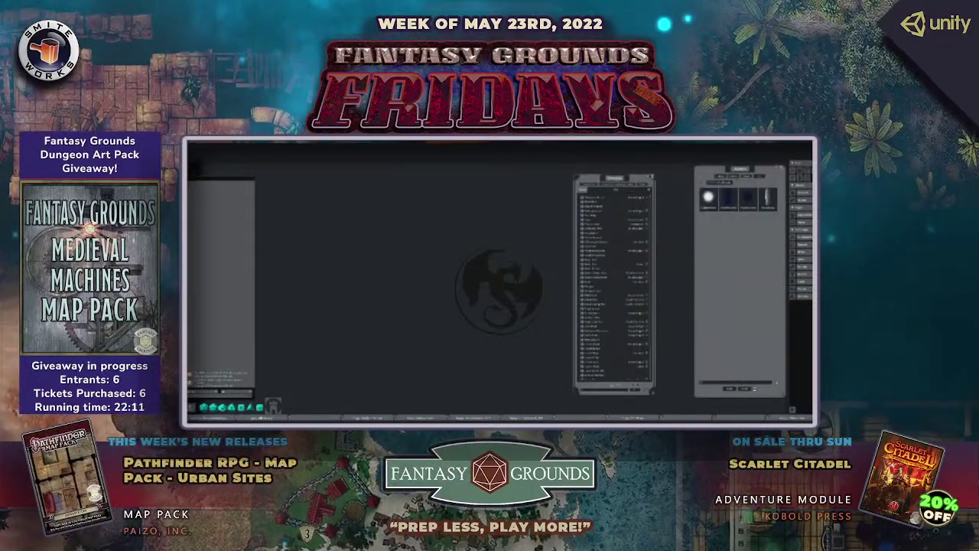
{"action": "left_click", "coordinate": [703, 183]}
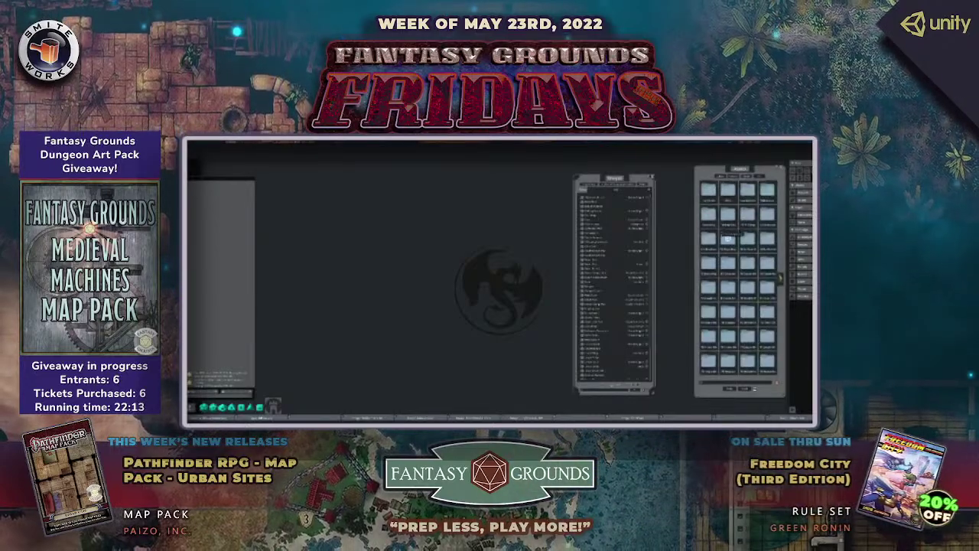
{"action": "left_click", "coordinate": [728, 238]}
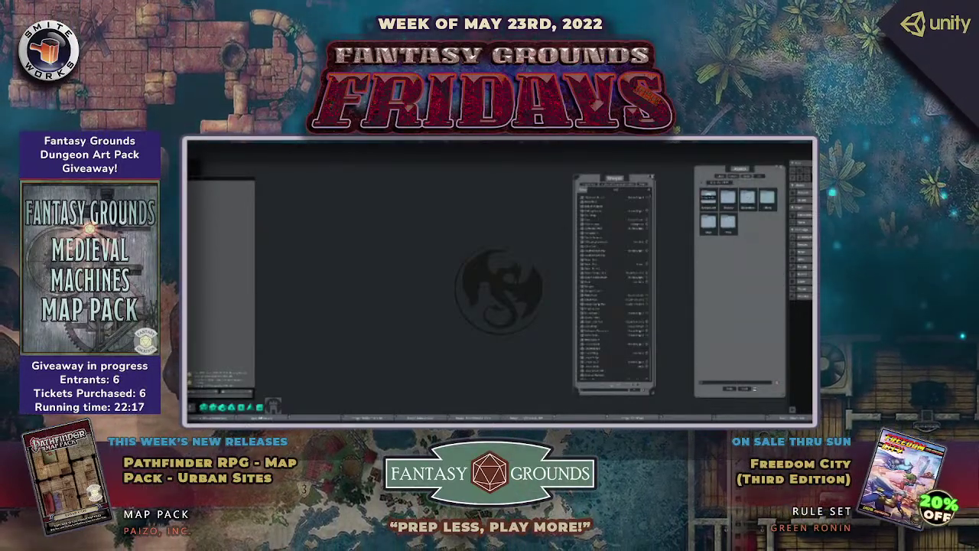
{"action": "left_click", "coordinate": [708, 198]}
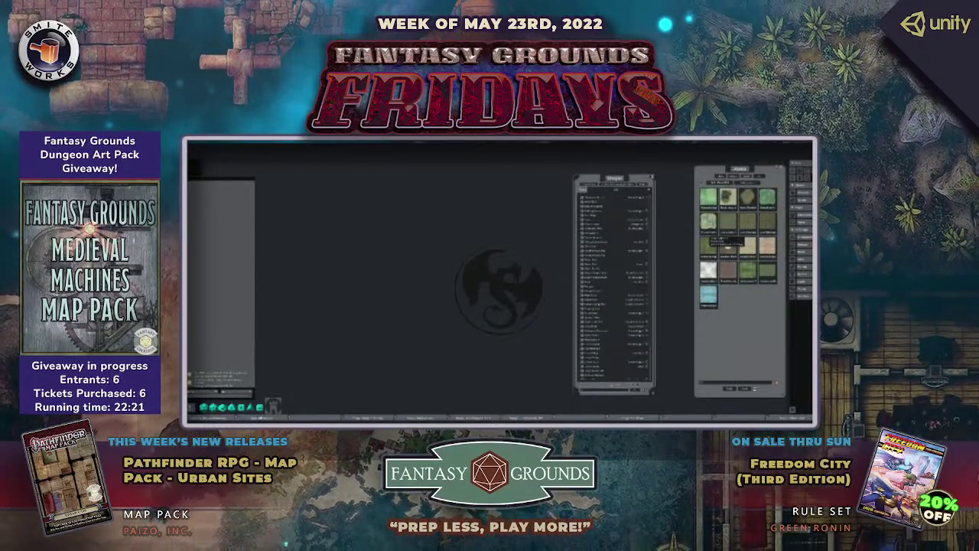
{"action": "left_click", "coordinate": [728, 247]}
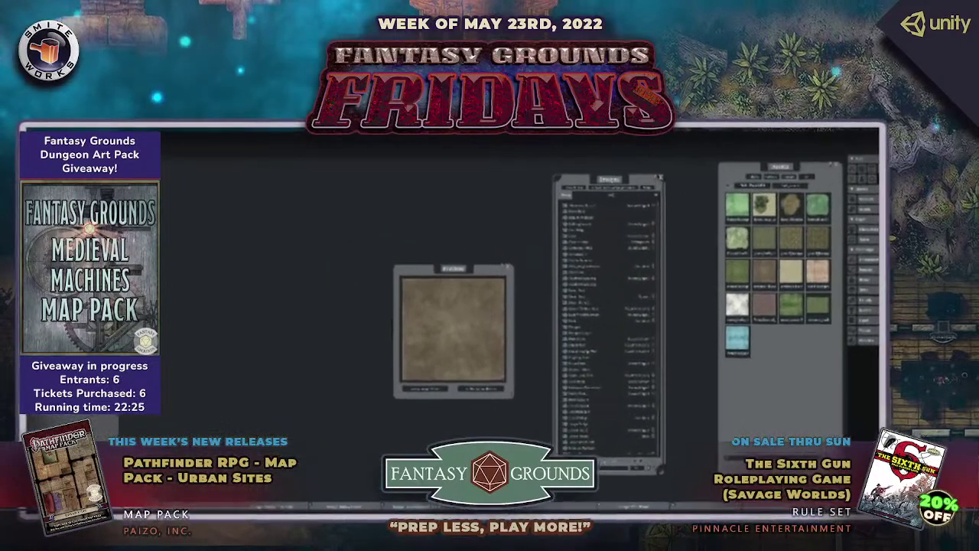
Step: Close the preview, create a new image from the brown ground background, and move and enlarge its window
{"action": "left_click", "coordinate": [508, 266]}
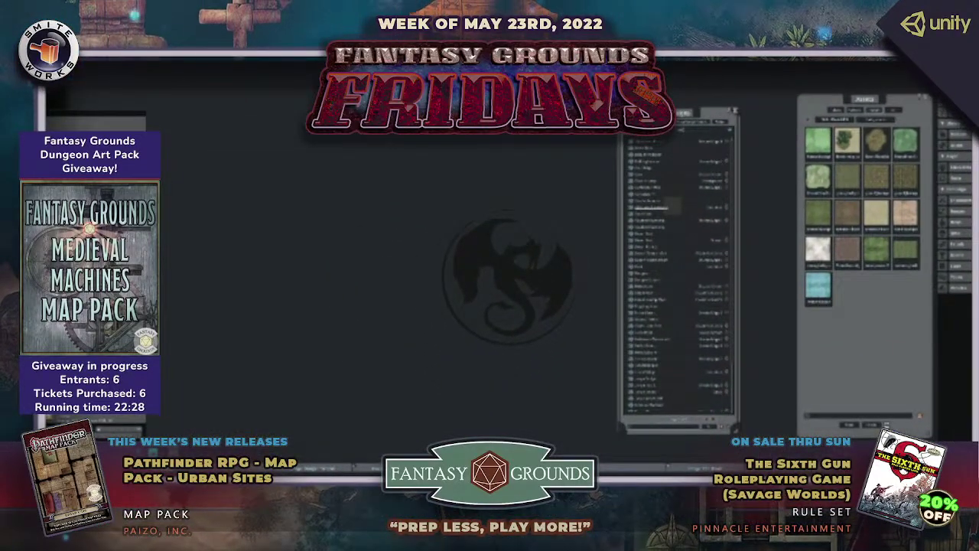
{"action": "left_click_drag", "start_coordinate": [673, 205], "coordinate": [671, 204]}
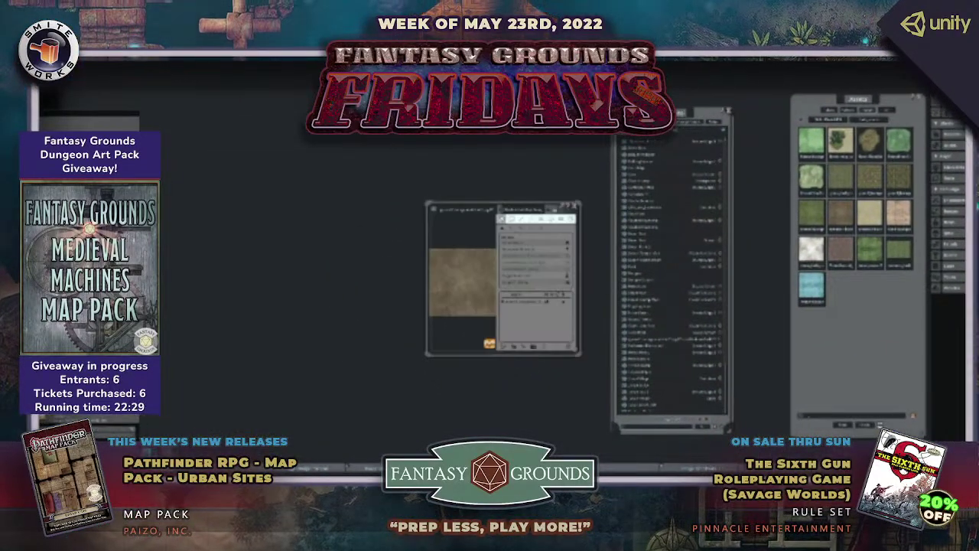
{"action": "left_click_drag", "start_coordinate": [468, 208], "coordinate": [263, 147]}
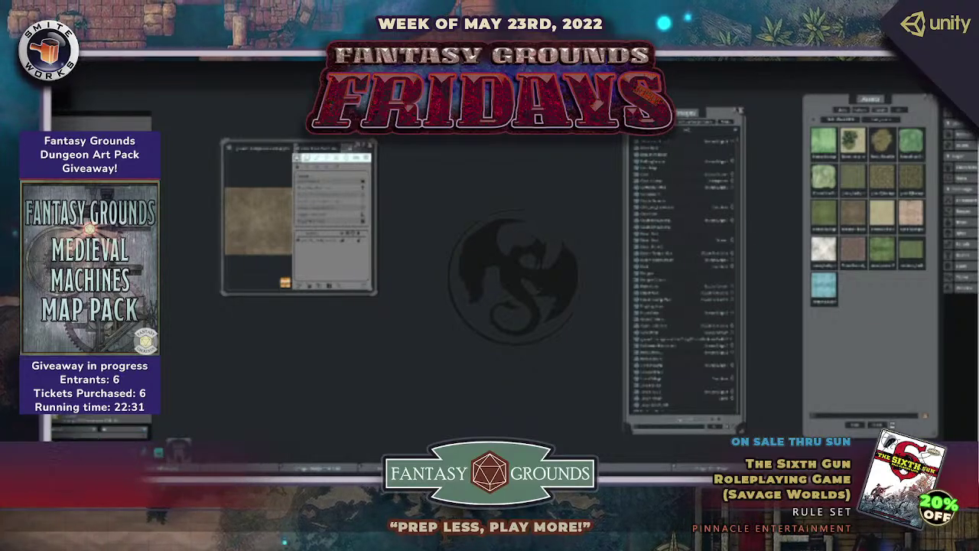
{"action": "right_click", "coordinate": [687, 249]}
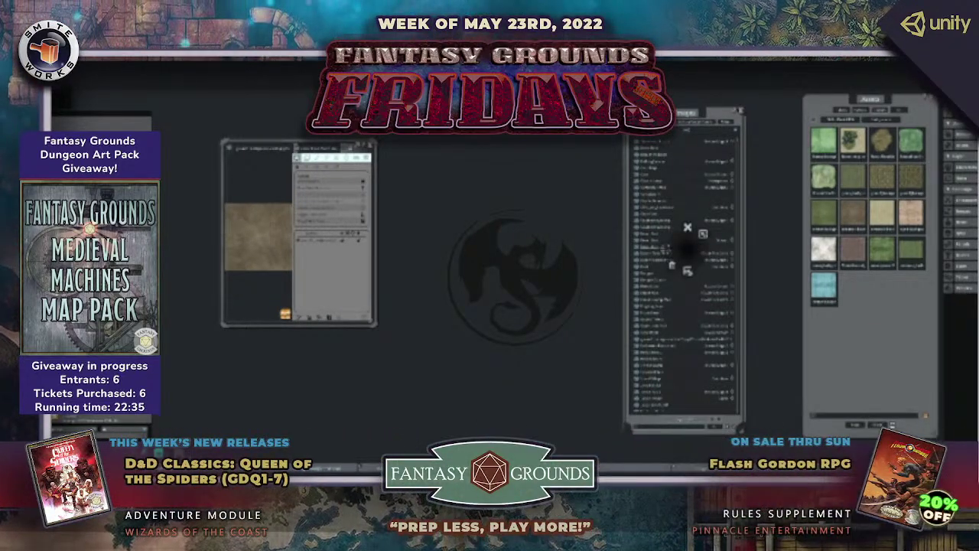
{"action": "left_click", "coordinate": [688, 251]}
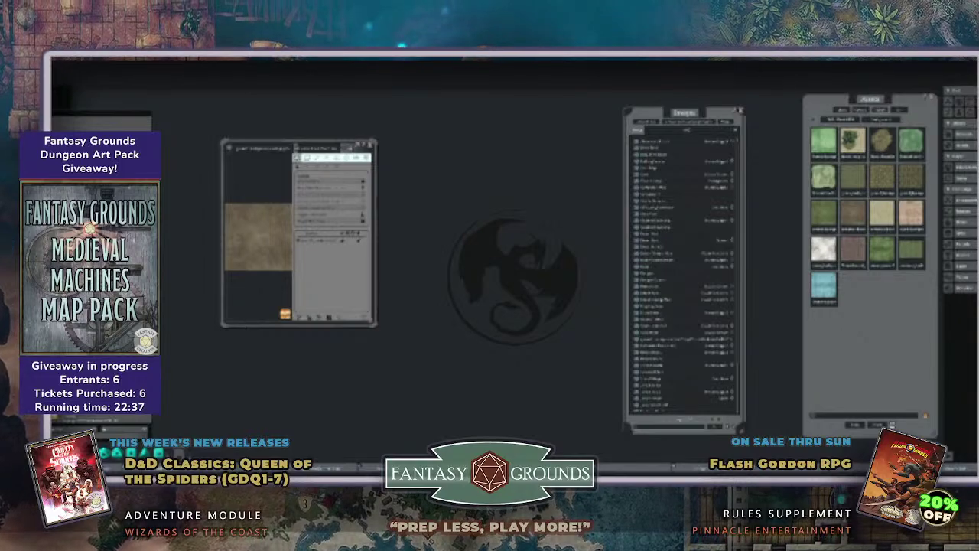
{"action": "left_click_drag", "start_coordinate": [375, 325], "coordinate": [620, 413]}
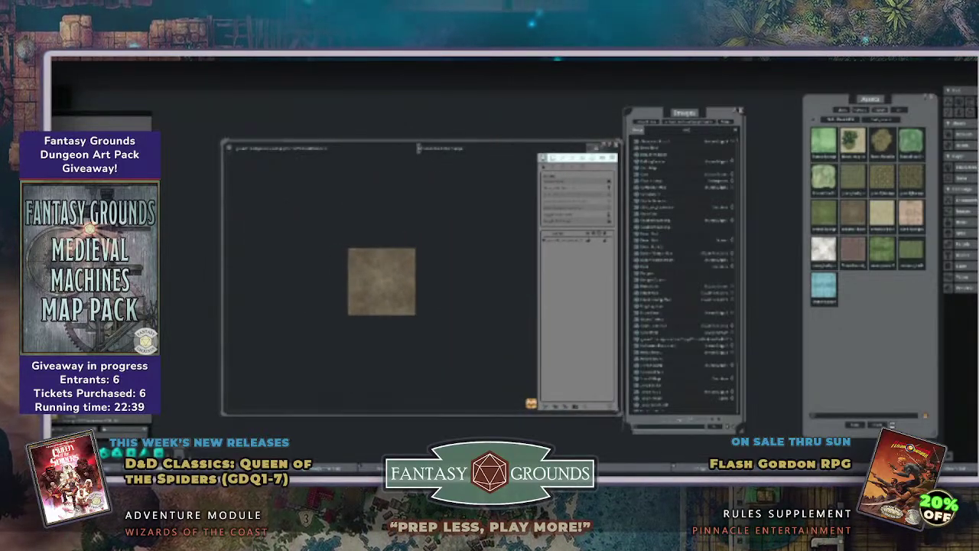
Step: Rename the new image and reposition its window with the ground background shown larger
{"action": "left_click_drag", "start_coordinate": [289, 149], "coordinate": [234, 149]}
{"action": "left_click_drag", "start_coordinate": [327, 148], "coordinate": [234, 148]}
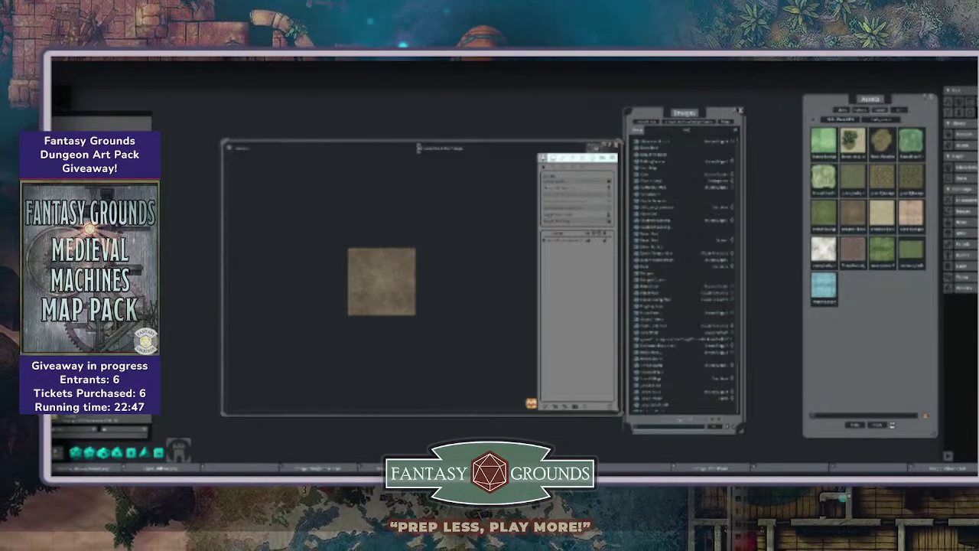
{"action": "left_click_drag", "start_coordinate": [381, 146], "coordinate": [357, 120]}
{"action": "scroll", "coordinate": [356, 242], "scroll_direction": "up", "scroll_amount": 4}
{"action": "scroll", "coordinate": [353, 244], "scroll_direction": "up", "scroll_amount": 3}
{"action": "left_click_drag", "start_coordinate": [353, 244], "coordinate": [358, 212]}
{"action": "scroll", "coordinate": [357, 222], "scroll_direction": "up", "scroll_amount": 2}
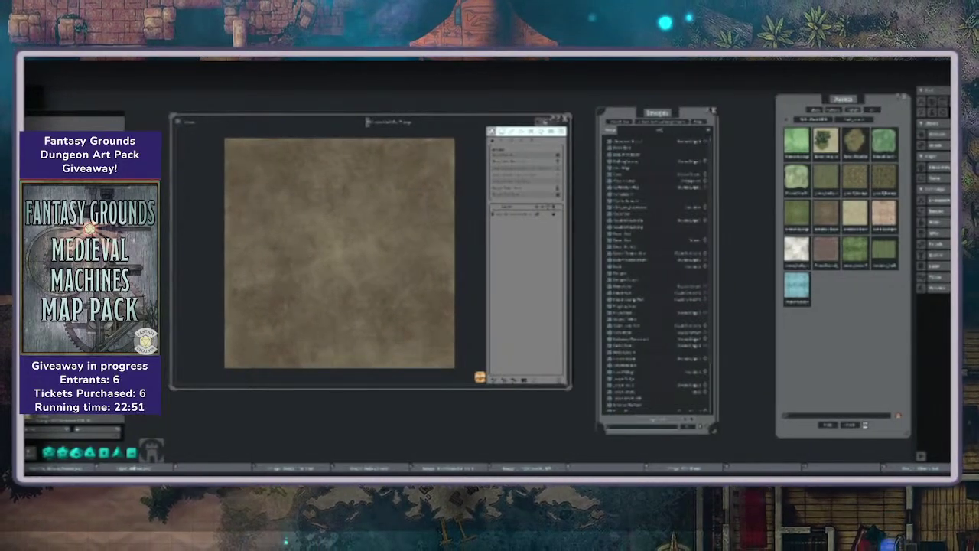
Step: Return the assets browser to the FG Art Pack 2019 folders and look through the image's layer and drawing tools
{"action": "left_click", "coordinate": [803, 119]}
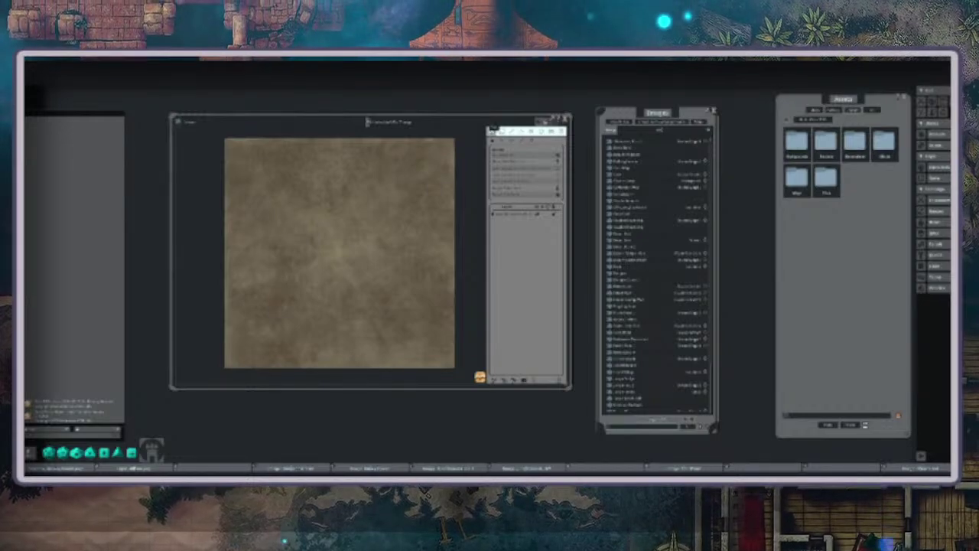
{"action": "left_click", "coordinate": [503, 131]}
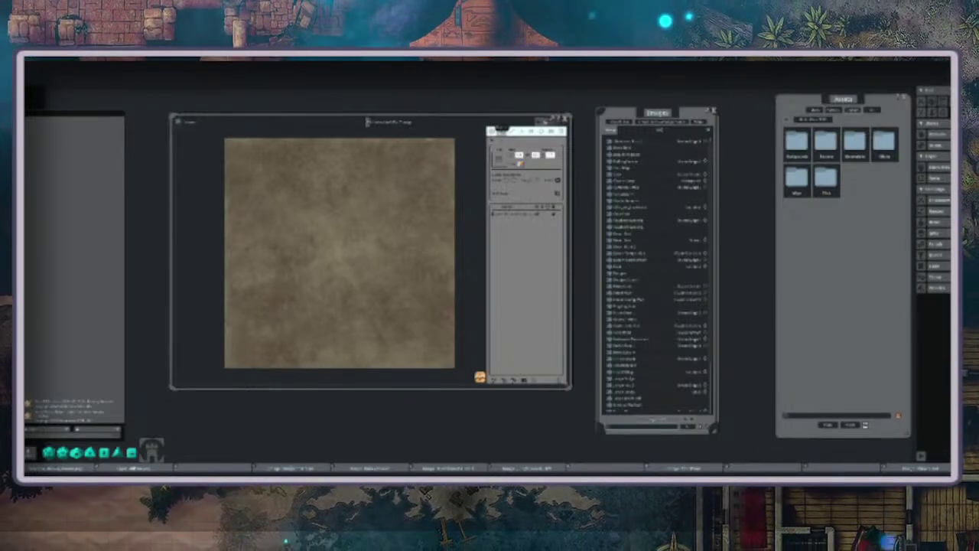
{"action": "left_click", "coordinate": [502, 132]}
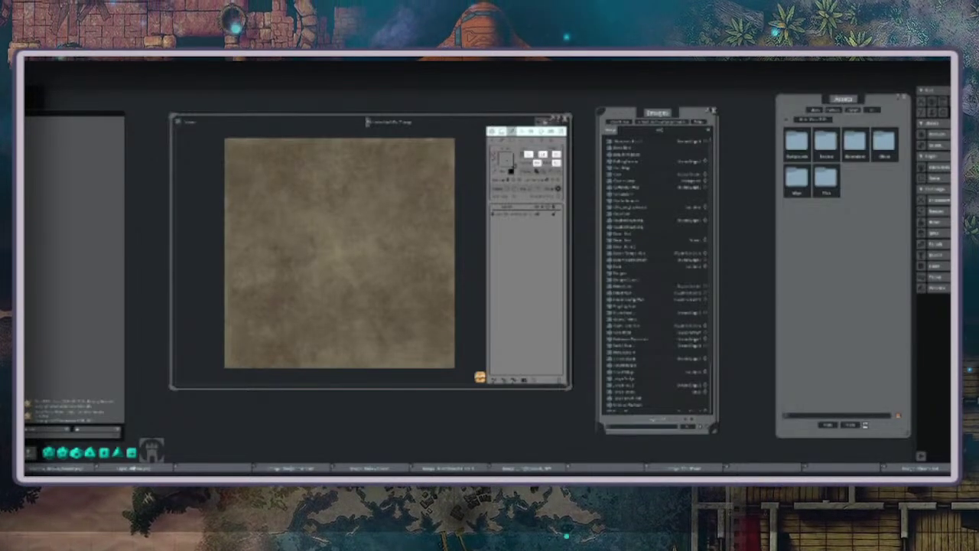
Step: Add a grid to the map and lower the opacity of its white grid color
{"action": "left_click", "coordinate": [523, 131]}
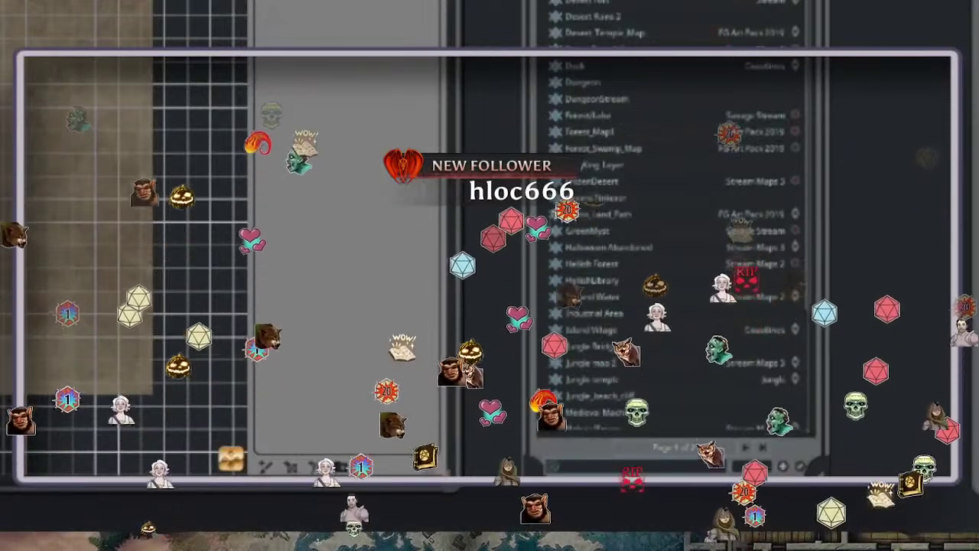
{"action": "scroll", "coordinate": [124, 252], "scroll_direction": "up", "scroll_amount": 3}
{"action": "left_click", "coordinate": [260, 4]}
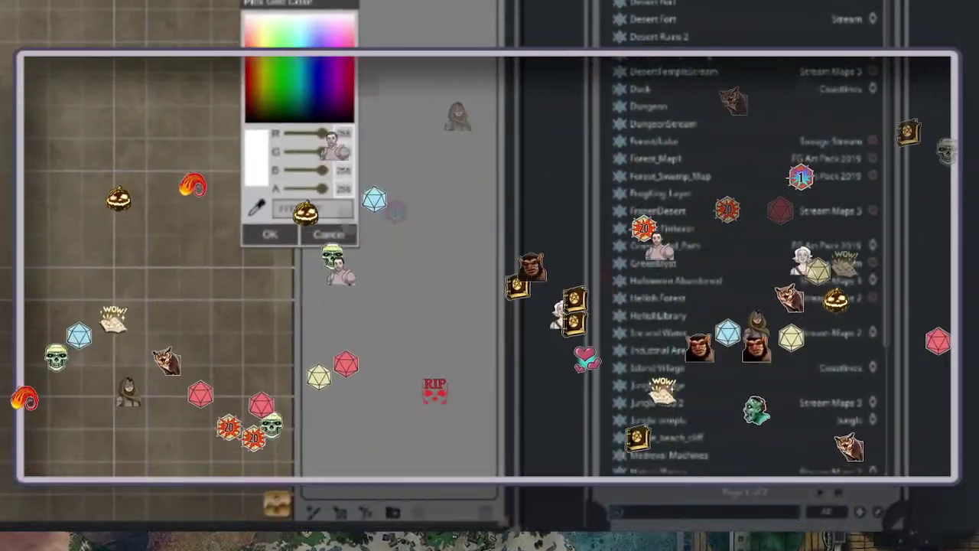
{"action": "left_click_drag", "start_coordinate": [273, 160], "coordinate": [260, 160]}
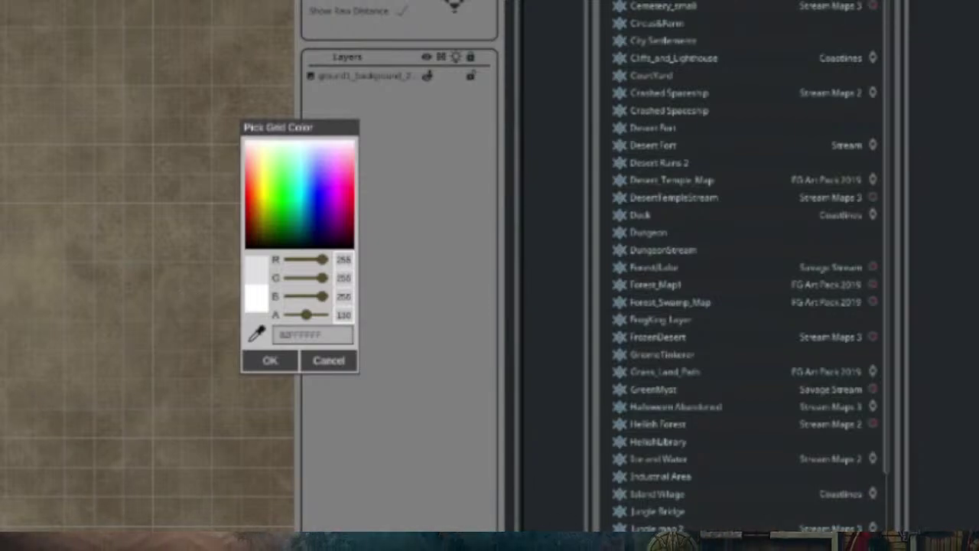
{"action": "left_click_drag", "start_coordinate": [306, 314], "coordinate": [295, 315]}
{"action": "left_click", "coordinate": [270, 361]}
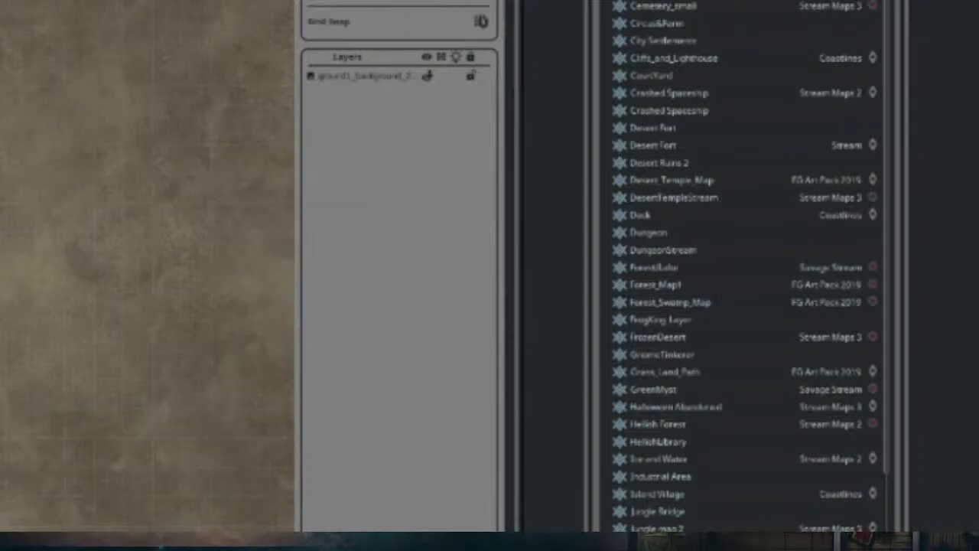
Step: Select the ground1_background_2 layer and resize the ground texture against the grid, enlarging it past its original edge
{"action": "scroll", "coordinate": [147, 260], "scroll_direction": "down", "scroll_amount": 3}
{"action": "left_click", "coordinate": [365, 76]}
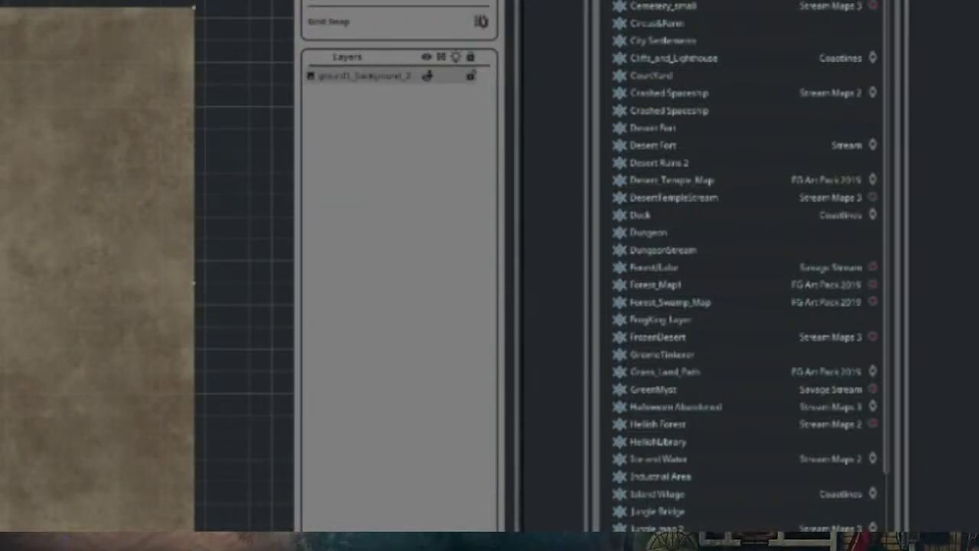
{"action": "left_click_drag", "start_coordinate": [194, 283], "coordinate": [165, 491]}
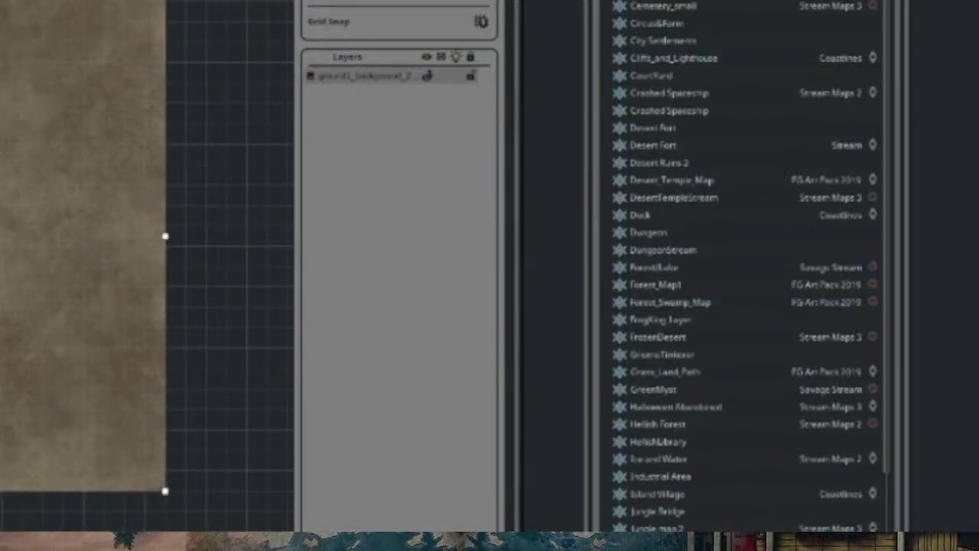
{"action": "mouse_move", "coordinate": [165, 491]}
{"action": "left_mouse_down"}
{"action": "mouse_move", "coordinate": [153, 491]}
{"action": "mouse_move", "coordinate": [181, 491]}
{"action": "mouse_move", "coordinate": [147, 491]}
{"action": "left_mouse_up"}
{"action": "scroll", "coordinate": [74, 236], "scroll_direction": "down", "scroll_amount": 2}
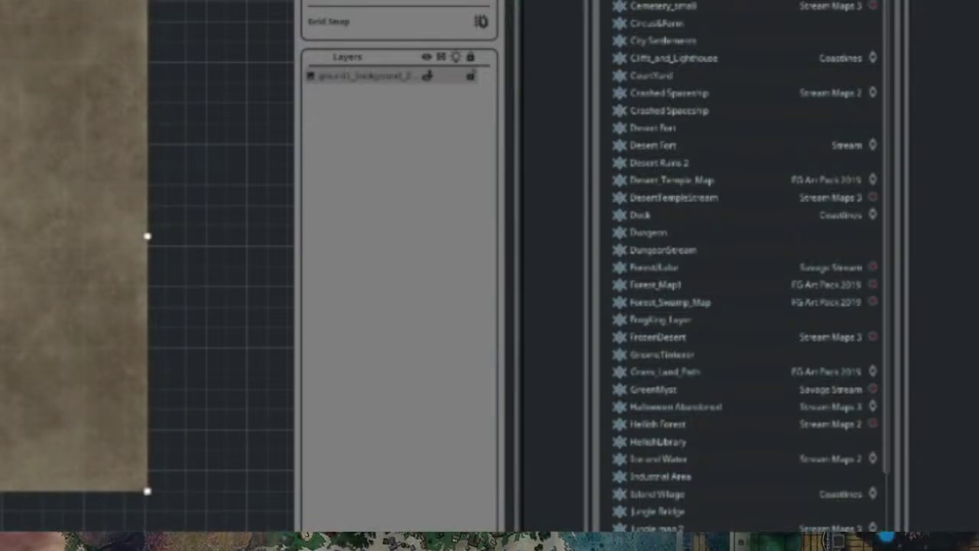
{"action": "left_click_drag", "start_coordinate": [148, 491], "coordinate": [294, 550]}
{"action": "left_click_drag", "start_coordinate": [191, 290], "coordinate": [145, 275]}
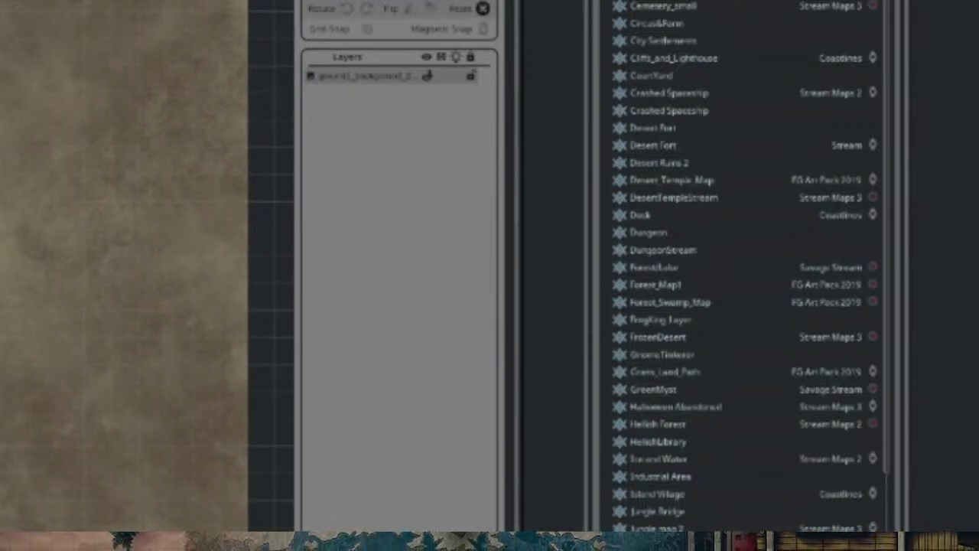
Step: Clear the images list out of the way and widen the map window to reach the assets browser
{"action": "left_click_drag", "start_coordinate": [746, 1], "coordinate": [877, 0]}
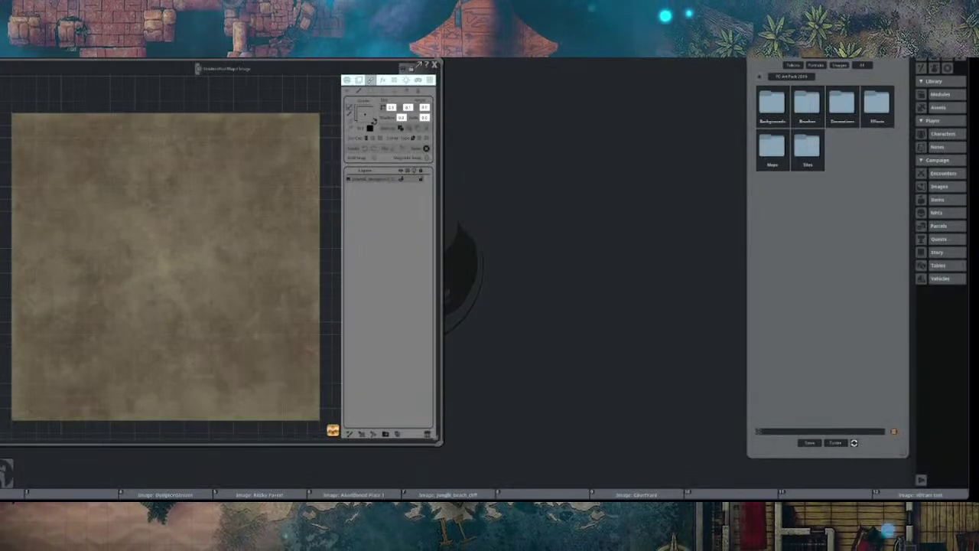
{"action": "left_click_drag", "start_coordinate": [441, 268], "coordinate": [715, 268]}
{"action": "scroll", "coordinate": [283, 272], "scroll_direction": "up", "scroll_amount": 2}
{"action": "scroll", "coordinate": [283, 272], "scroll_direction": "down", "scroll_amount": 1}
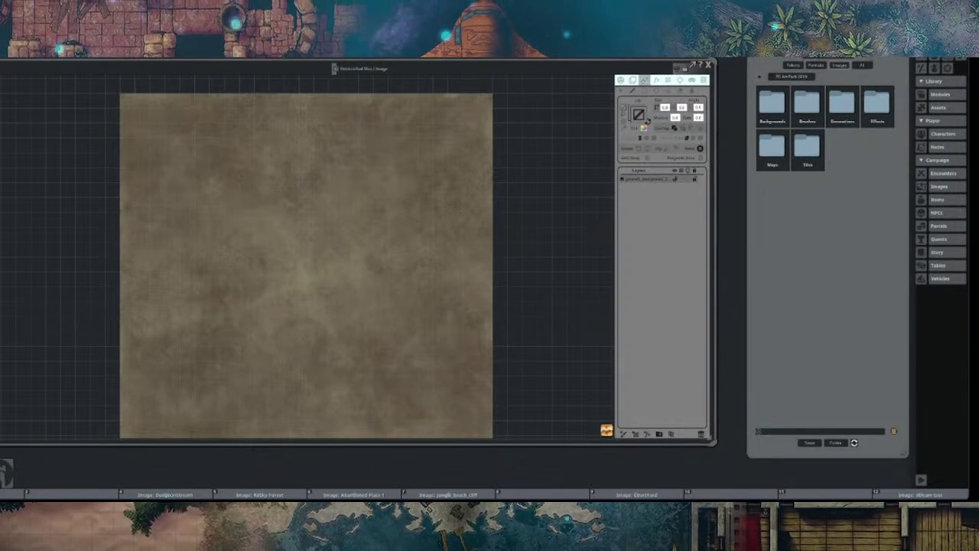
Step: Open the Brushes folder of the FG Dungeon Map Pack in the assets browser
{"action": "left_click", "coordinate": [759, 77]}
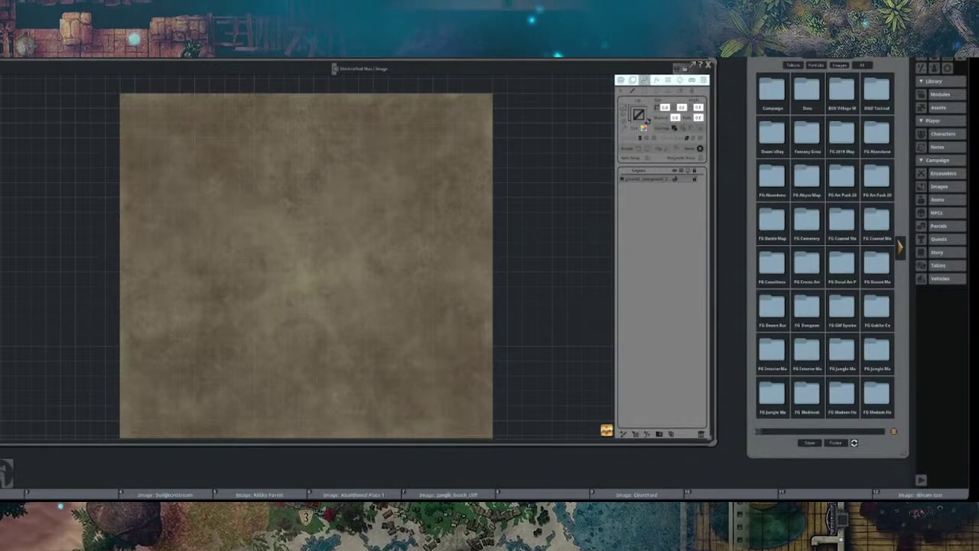
{"action": "left_click", "coordinate": [795, 306]}
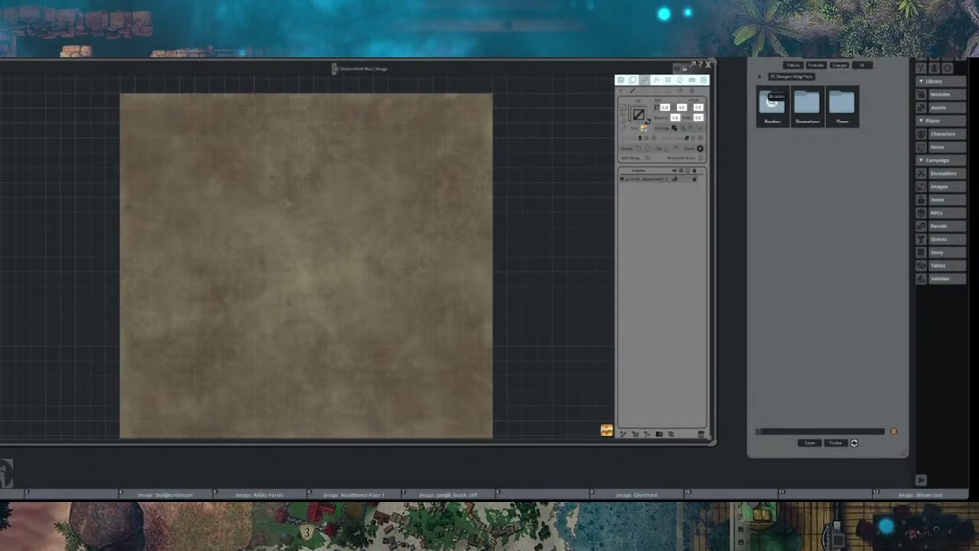
{"action": "left_click", "coordinate": [773, 102]}
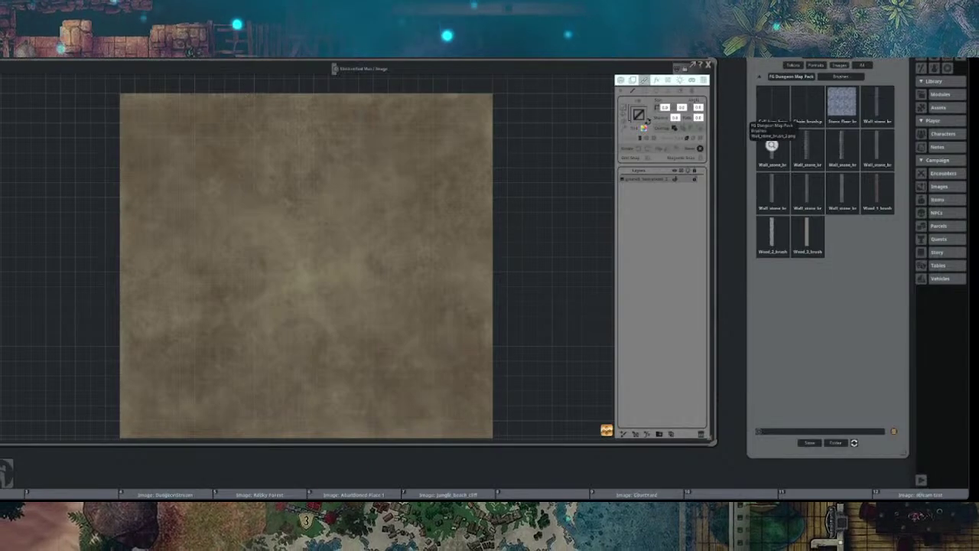
Step: Load the Wall_stone_brush_2 asset as the drawing stroke and return to the FG Dungeon Map Pack folder
{"action": "left_click", "coordinate": [771, 146]}
{"action": "left_click", "coordinate": [476, 181]}
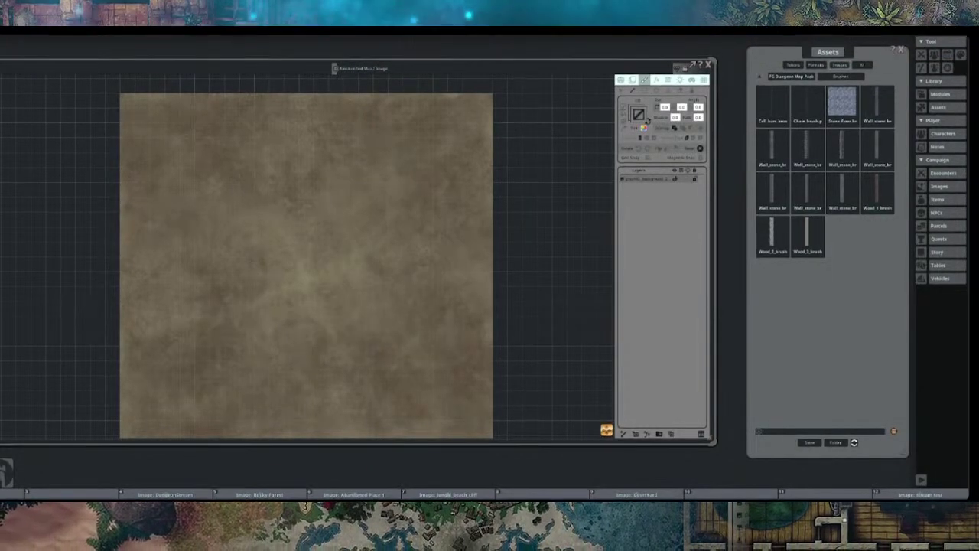
{"action": "left_click", "coordinate": [643, 127]}
{"action": "left_click", "coordinate": [772, 145]}
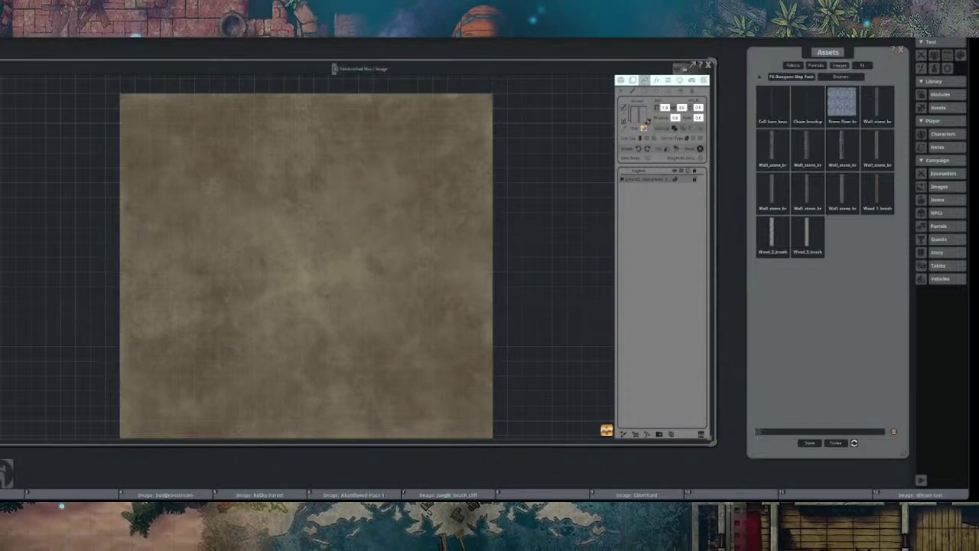
{"action": "left_click", "coordinate": [791, 77]}
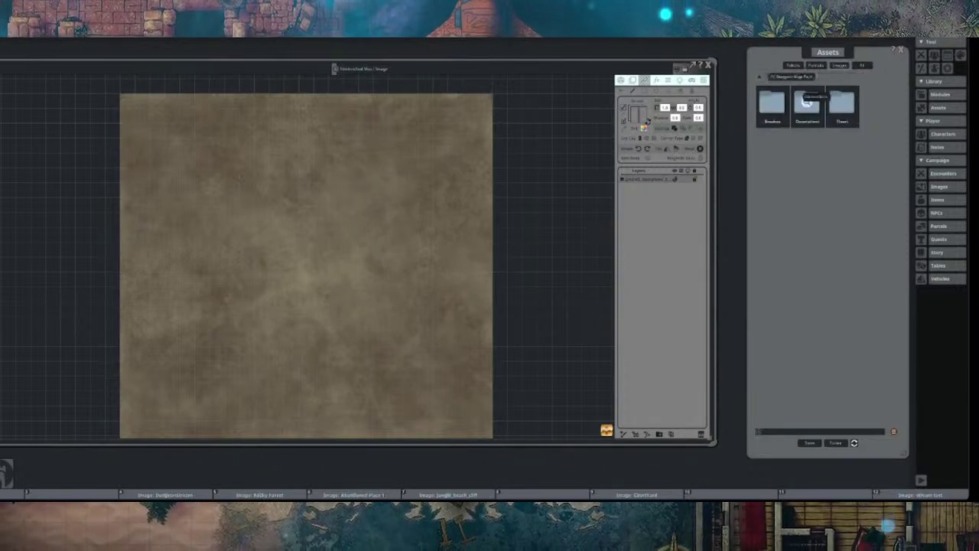
Step: Load the Stone_floor_2 texture from the map pack's floors as the fill and draw a stone-walled rectangular room
{"action": "left_click", "coordinate": [842, 102]}
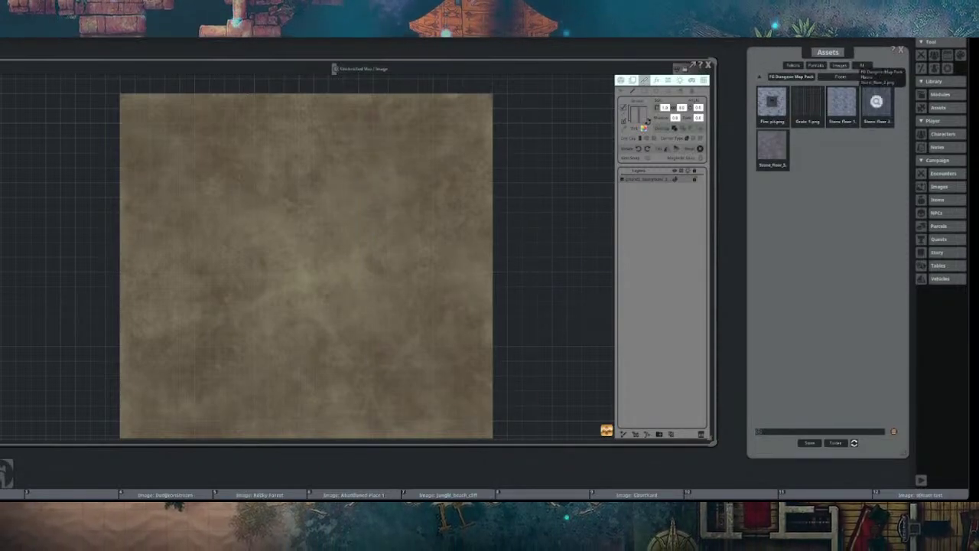
{"action": "left_click", "coordinate": [648, 121]}
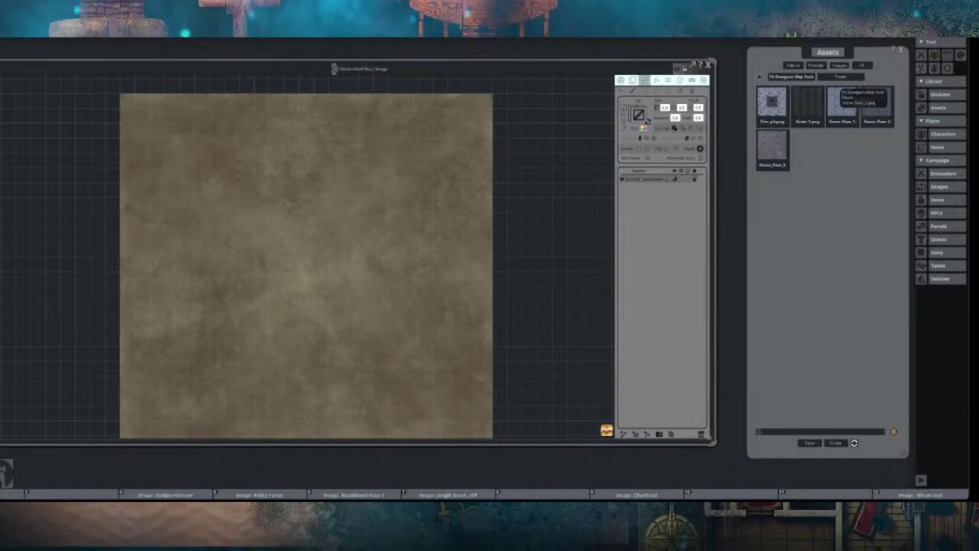
{"action": "left_click_drag", "start_coordinate": [254, 174], "coordinate": [355, 178]}
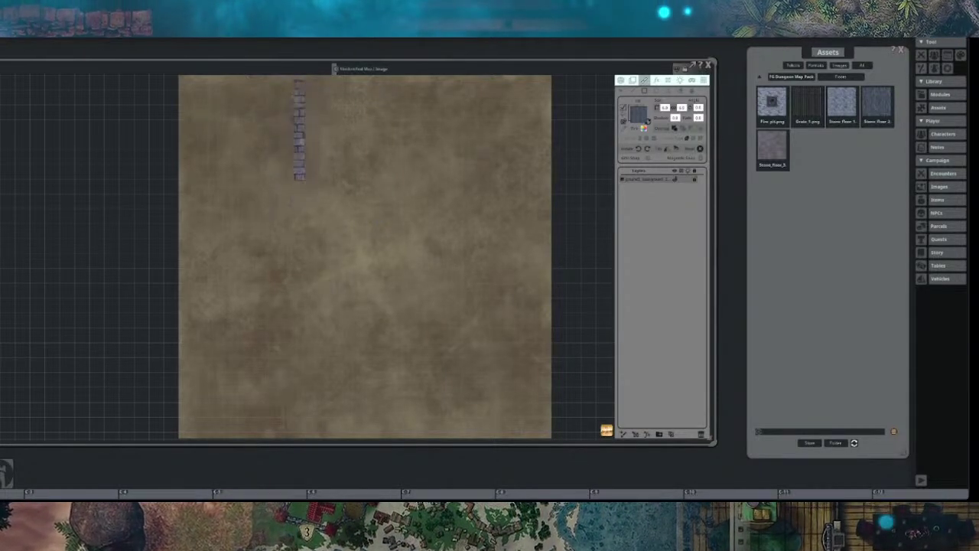
{"action": "mouse_move", "coordinate": [278, 99]}
{"action": "left_mouse_down"}
{"action": "mouse_move", "coordinate": [431, 244]}
{"action": "mouse_move", "coordinate": [395, 227]}
{"action": "mouse_move", "coordinate": [513, 227]}
{"action": "mouse_move", "coordinate": [520, 239]}
{"action": "mouse_move", "coordinate": [512, 234]}
{"action": "left_mouse_up"}
{"action": "scroll", "coordinate": [395, 163], "scroll_direction": "up", "scroll_amount": 3}
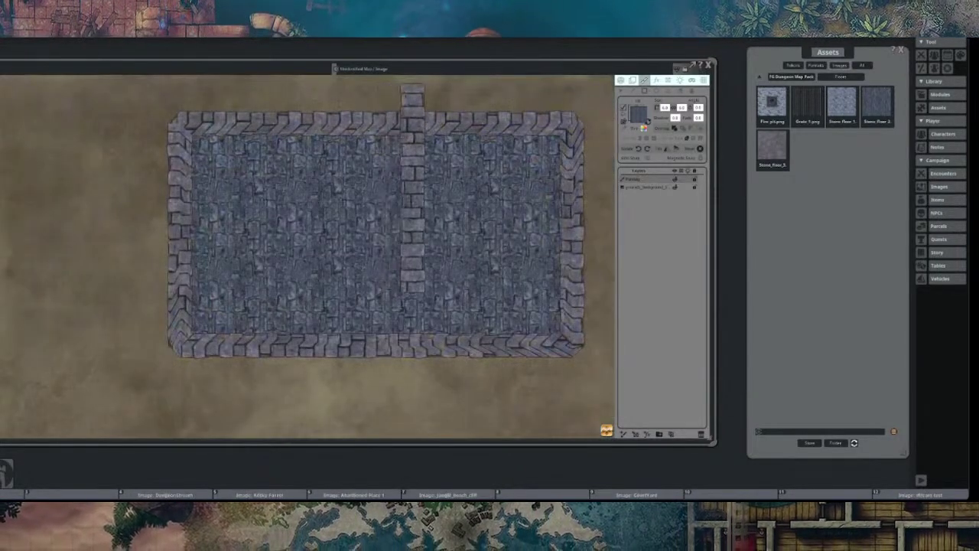
{"action": "scroll", "coordinate": [439, 160], "scroll_direction": "down", "scroll_amount": 3}
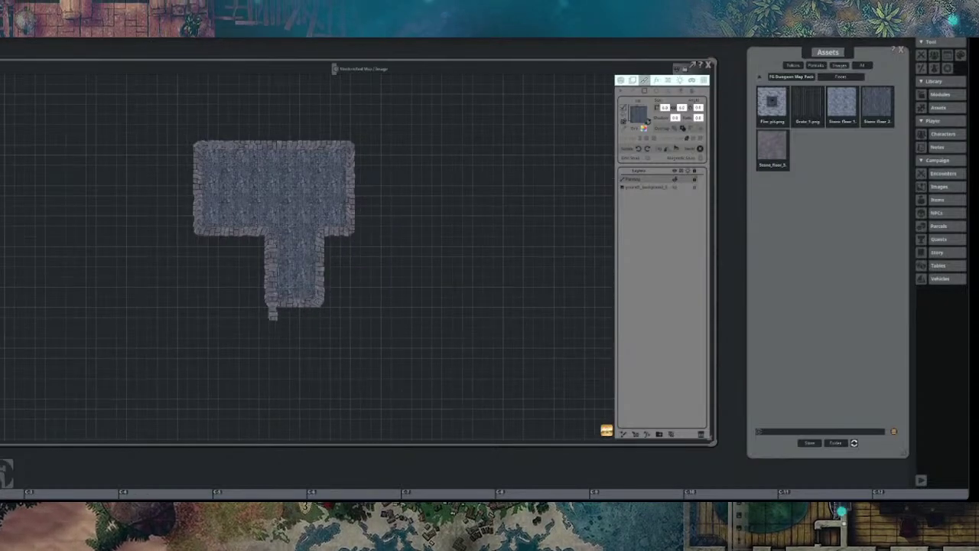
Step: Draw a horizontal corridor, a tall room, an upper rectangular room and a round room, all merged with the first room
{"action": "left_click_drag", "start_coordinate": [272, 301], "coordinate": [460, 279]}
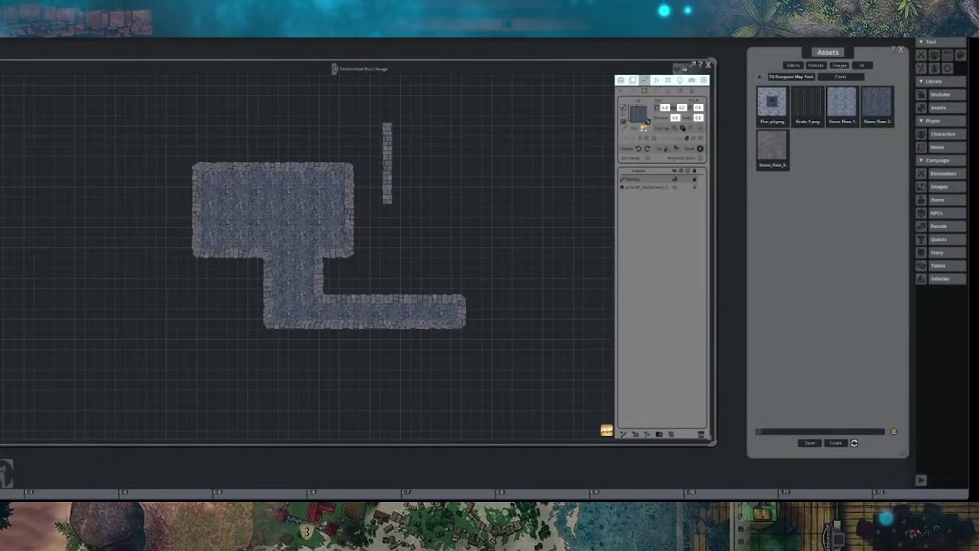
{"action": "left_click_drag", "start_coordinate": [382, 159], "coordinate": [443, 312]}
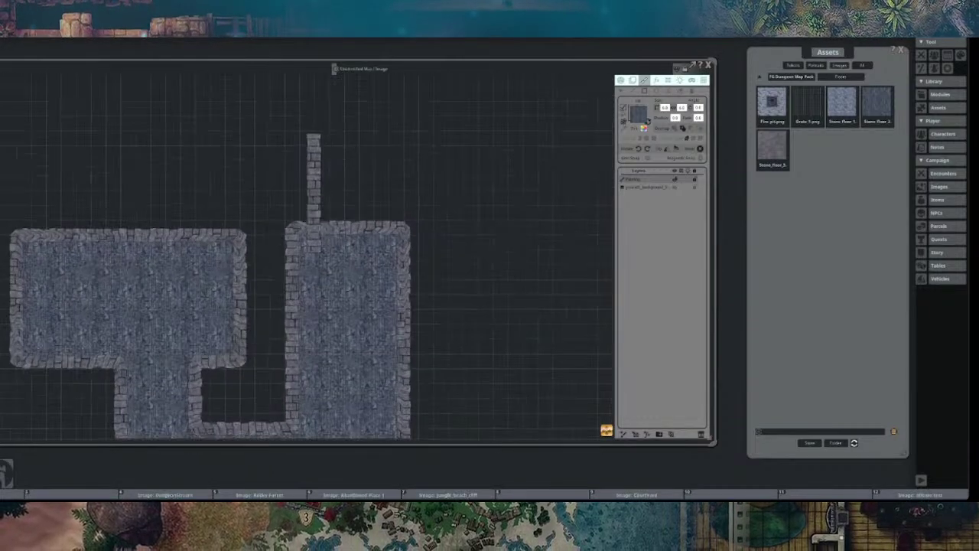
{"action": "mouse_move", "coordinate": [263, 125]}
{"action": "left_mouse_down"}
{"action": "mouse_move", "coordinate": [448, 234]}
{"action": "mouse_move", "coordinate": [456, 256]}
{"action": "left_mouse_up"}
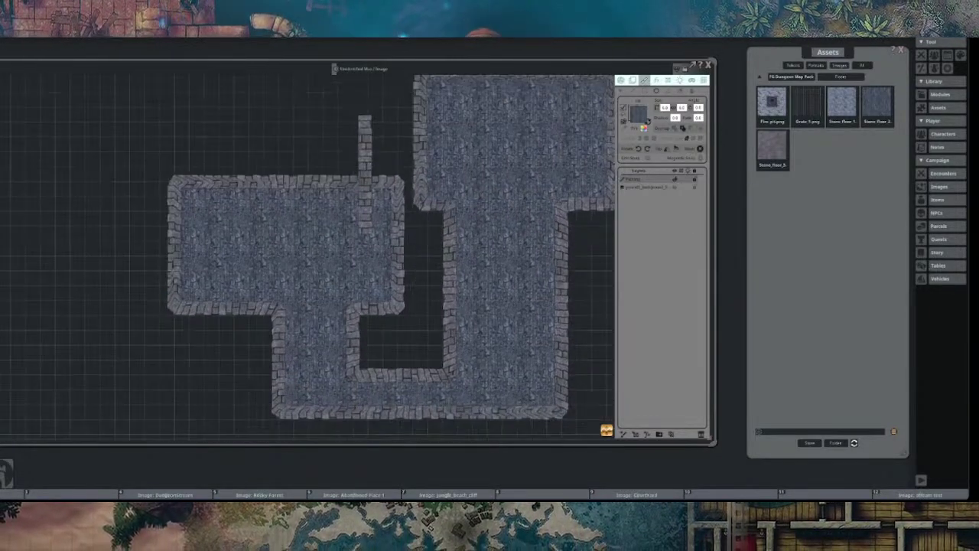
{"action": "left_click_drag", "start_coordinate": [92, 84], "coordinate": [319, 279]}
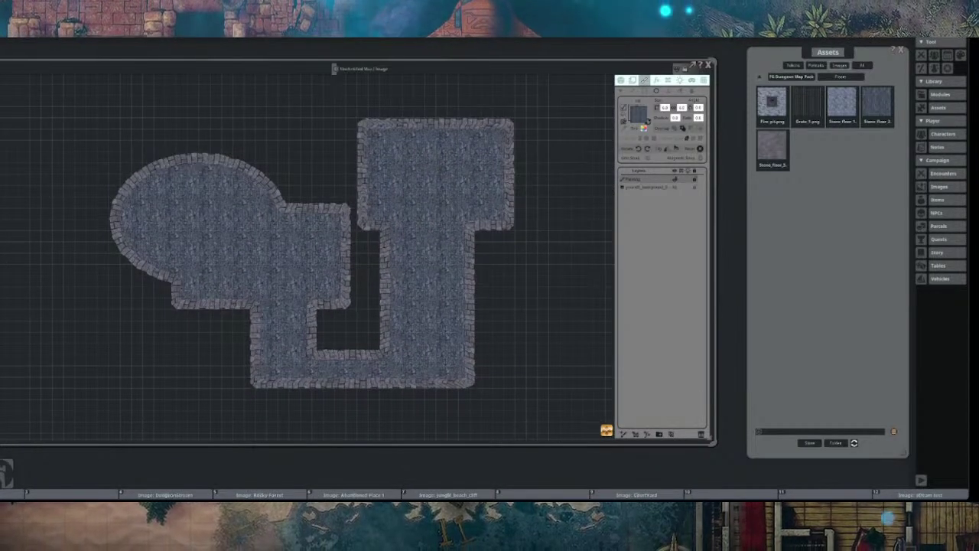
Step: Subtract shapes from the merged dungeon outline, cutting an elliptical hole and narrow gaps into the eastern rooms
{"action": "left_click_drag", "start_coordinate": [230, 146], "coordinate": [229, 211]}
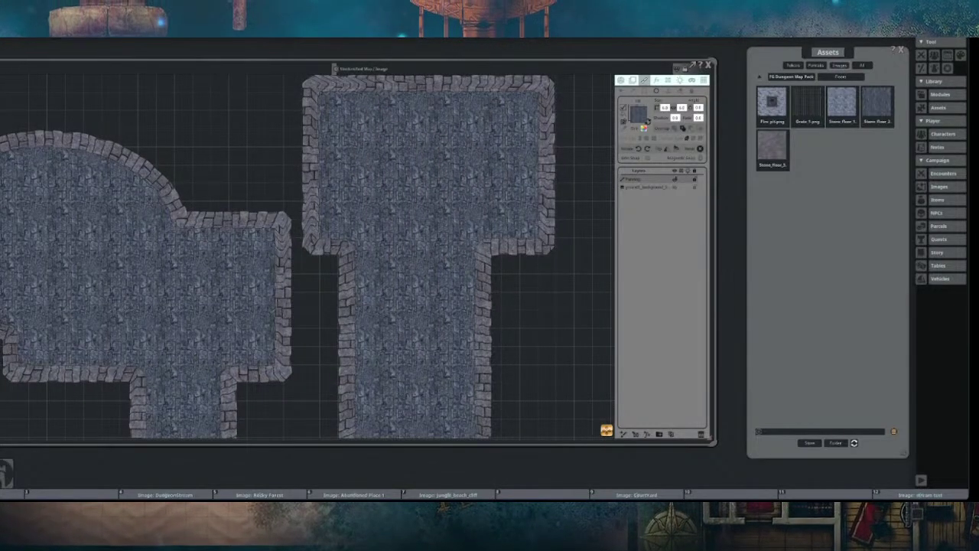
{"action": "left_click", "coordinate": [691, 128]}
{"action": "left_click_drag", "start_coordinate": [384, 130], "coordinate": [492, 202]}
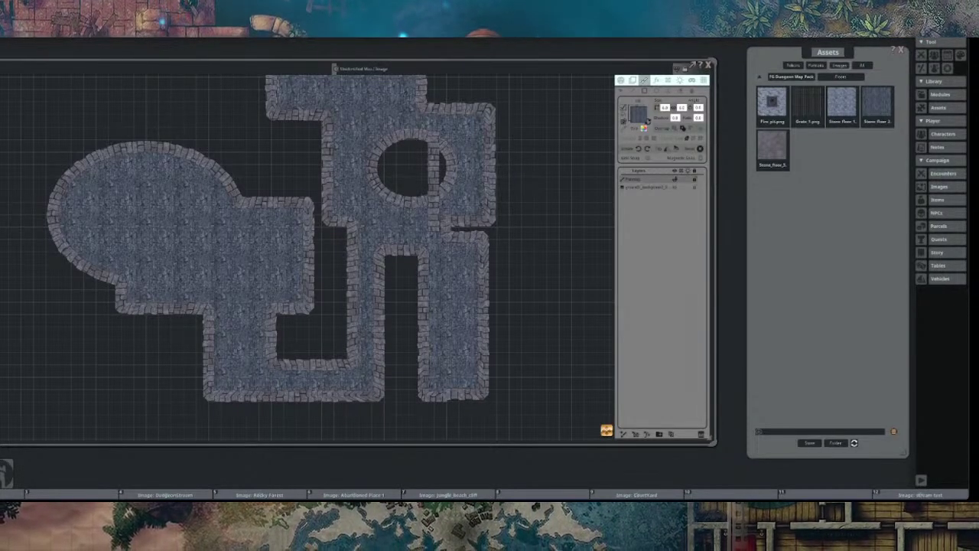
{"action": "key", "text": "ctrl+z"}
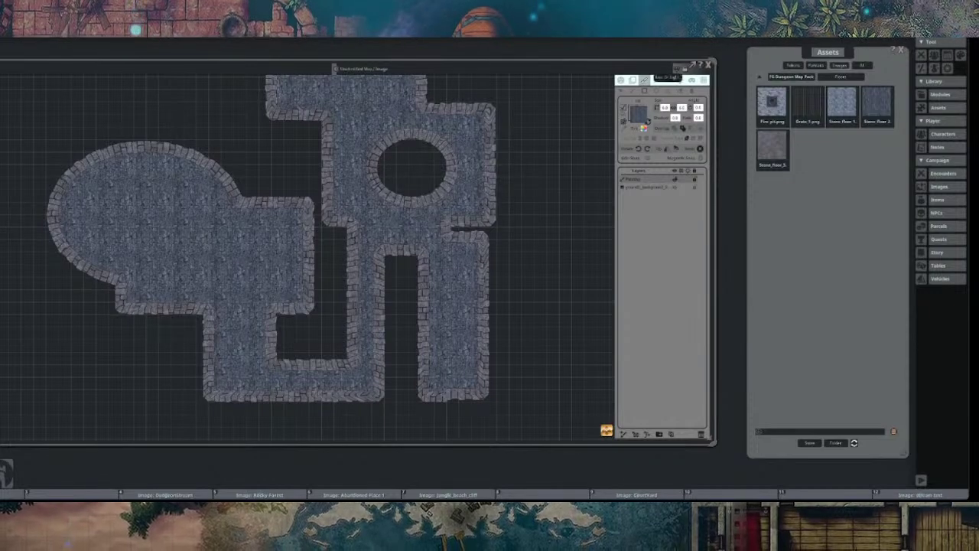
Step: Duplicate the painted dungeon outline to line-of-sight walls on a separate layer
{"action": "left_click", "coordinate": [667, 80]}
{"action": "left_click_drag", "start_coordinate": [459, 191], "coordinate": [486, 219]}
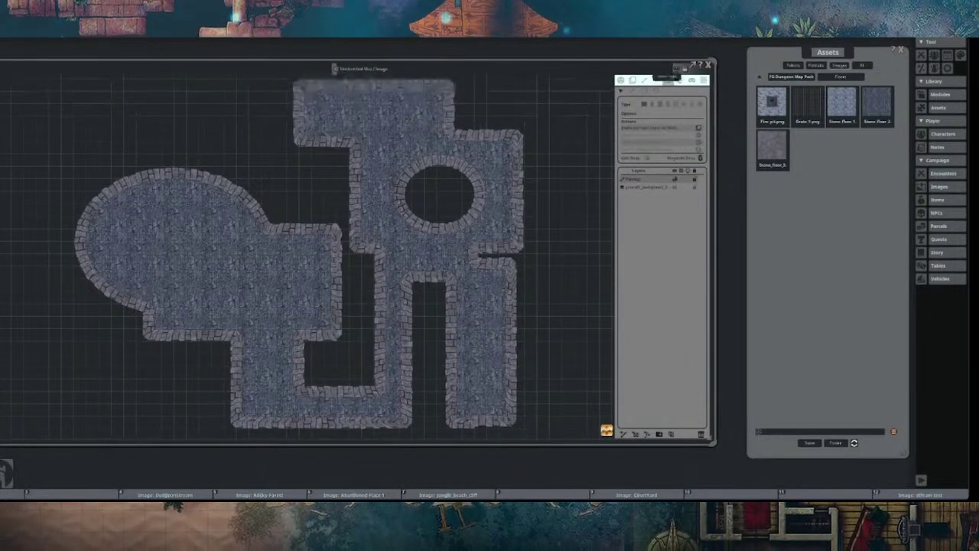
{"action": "left_click_drag", "start_coordinate": [458, 222], "coordinate": [457, 241]}
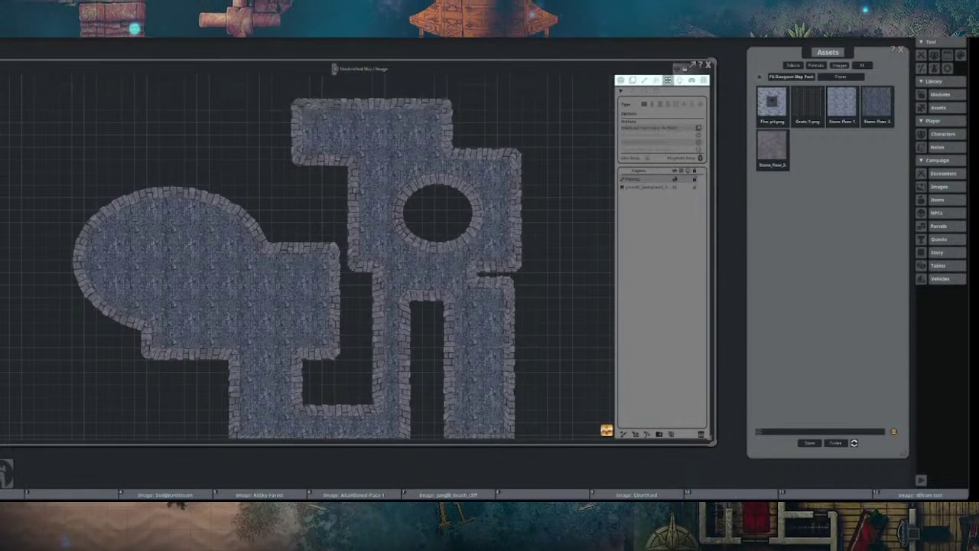
{"action": "left_click", "coordinate": [698, 129]}
{"action": "left_click_drag", "start_coordinate": [459, 306], "coordinate": [410, 236]}
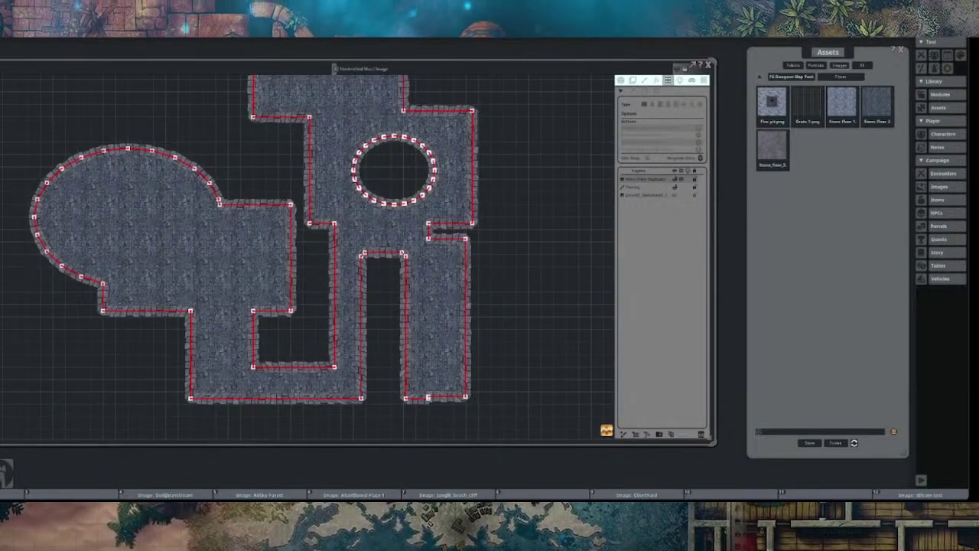
{"action": "scroll", "coordinate": [346, 200], "scroll_direction": "up", "scroll_amount": 3}
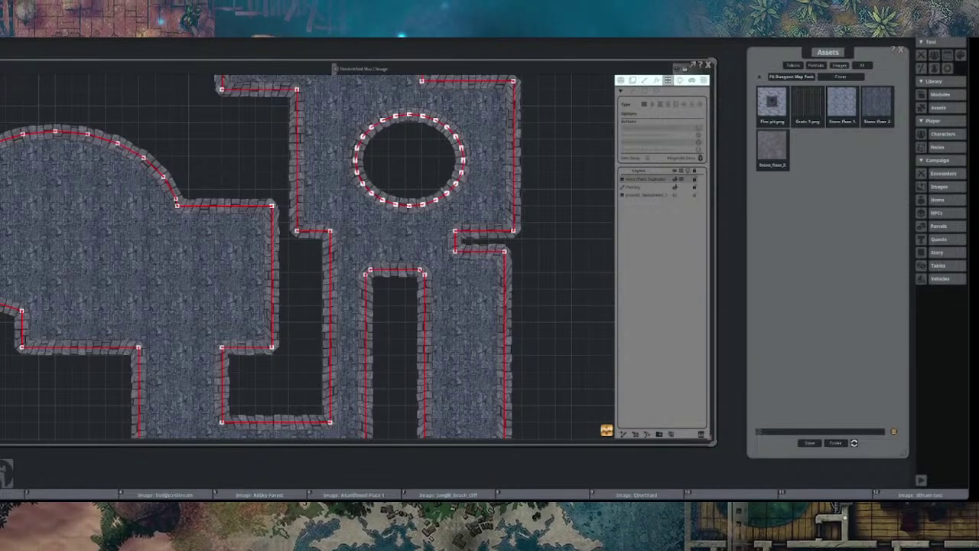
{"action": "scroll", "coordinate": [346, 203], "scroll_direction": "down", "scroll_amount": 3}
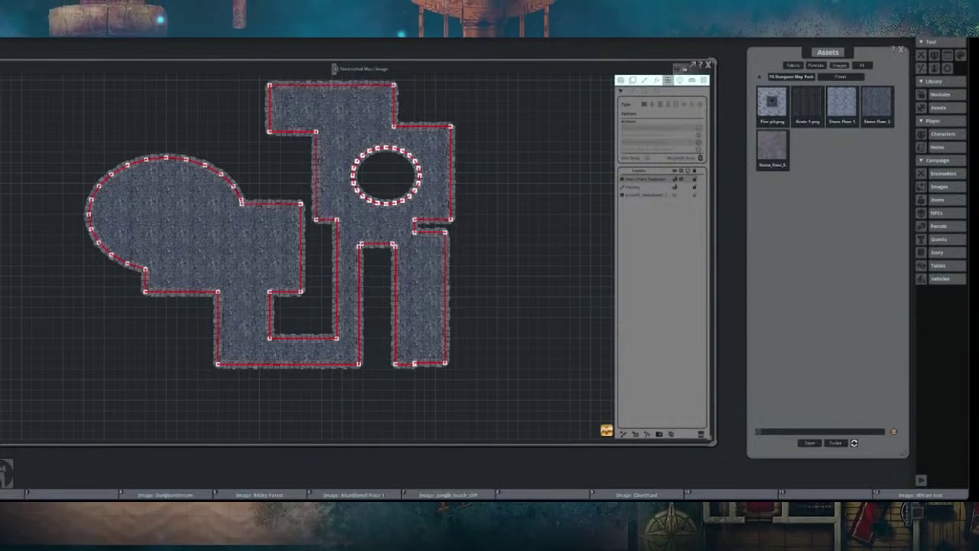
Step: Delete the duplicated walls layer and return to the drawing tools for the painted layer
{"action": "left_click", "coordinate": [700, 434]}
{"action": "left_click_drag", "start_coordinate": [331, 248], "coordinate": [392, 287]}
{"action": "scroll", "coordinate": [392, 287], "scroll_direction": "up", "scroll_amount": 3}
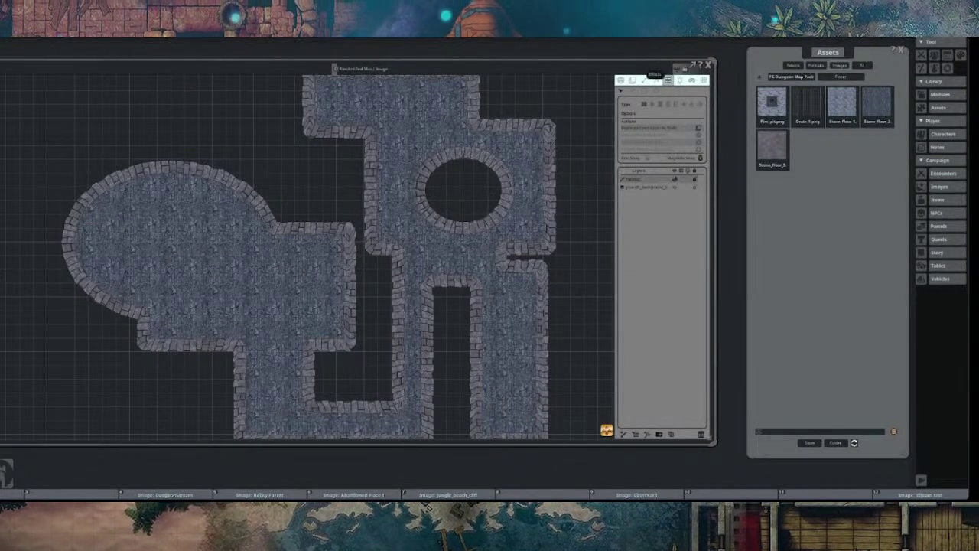
{"action": "left_click", "coordinate": [644, 80]}
{"action": "scroll", "coordinate": [425, 278], "scroll_direction": "down", "scroll_amount": 3}
{"action": "left_click_drag", "start_coordinate": [425, 278], "coordinate": [397, 273]}
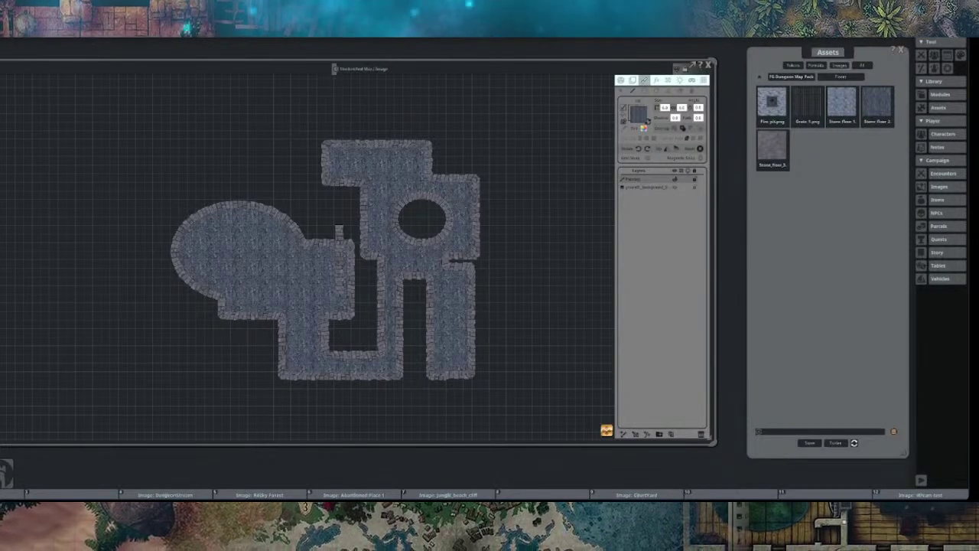
{"action": "mouse_move", "coordinate": [206, 254]}
{"action": "left_mouse_down"}
{"action": "mouse_move", "coordinate": [198, 265]}
{"action": "mouse_move", "coordinate": [198, 236]}
{"action": "left_mouse_up"}
{"action": "scroll", "coordinate": [197, 265], "scroll_direction": "up", "scroll_amount": 3}
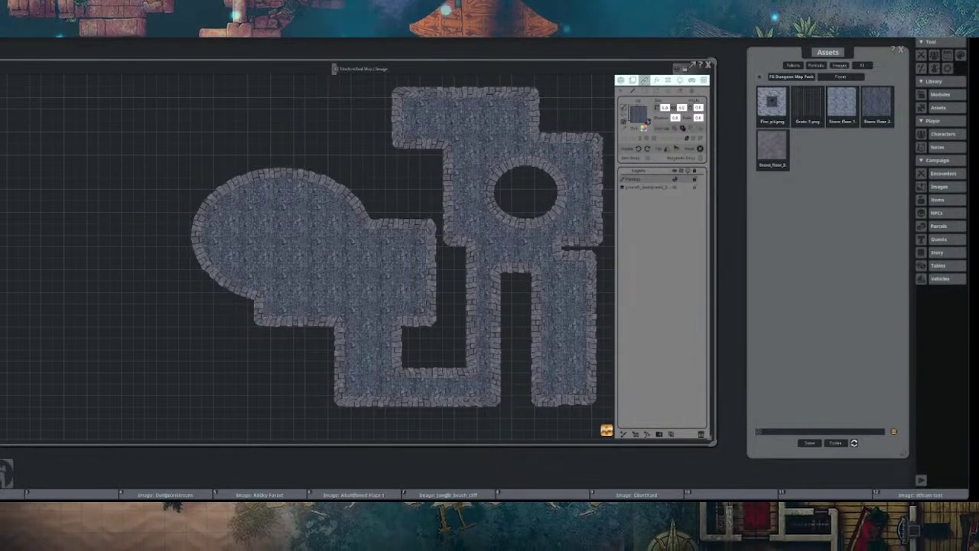
Step: Start editing the filled strokes and adjust the stone floor texture inside the dungeon walls
{"action": "left_click", "coordinate": [692, 91]}
{"action": "left_click_drag", "start_coordinate": [489, 245], "coordinate": [345, 224]}
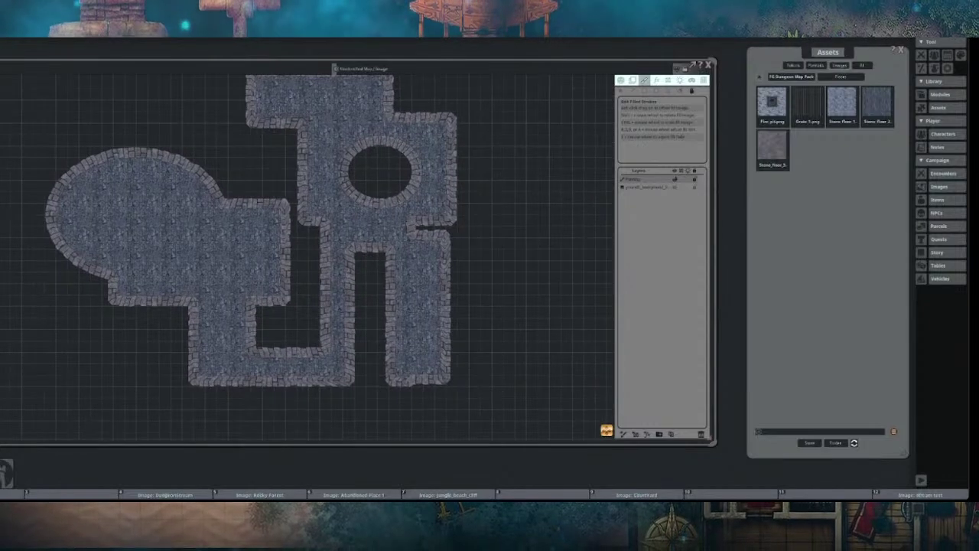
{"action": "scroll", "coordinate": [198, 249], "scroll_direction": "up", "scroll_amount": 5}
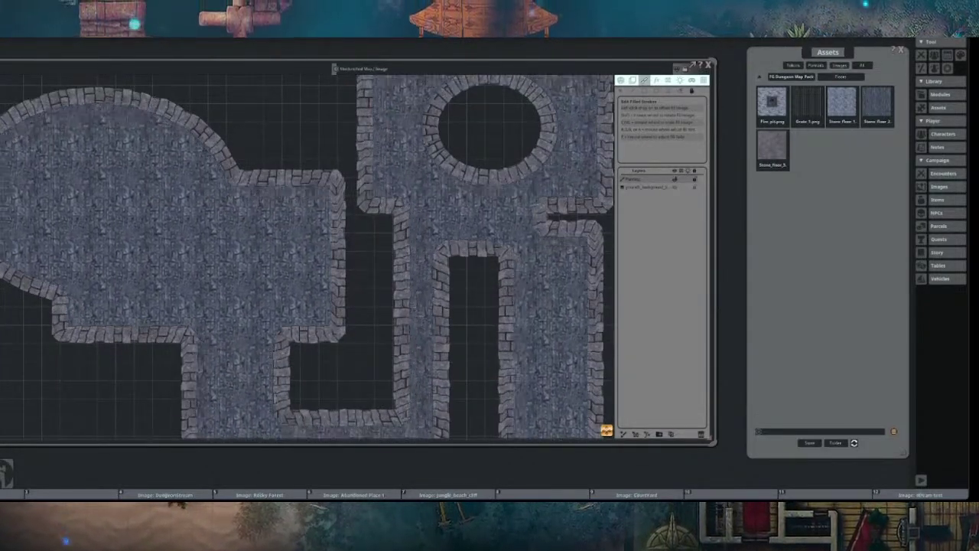
{"action": "left_click_drag", "start_coordinate": [307, 256], "coordinate": [296, 244]}
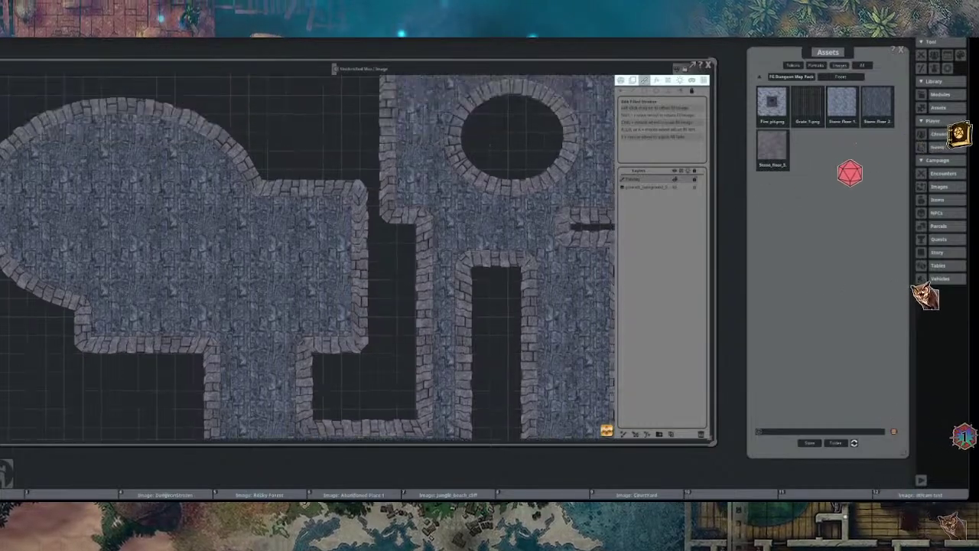
{"action": "scroll", "coordinate": [175, 222], "scroll_direction": "down", "scroll_amount": 5}
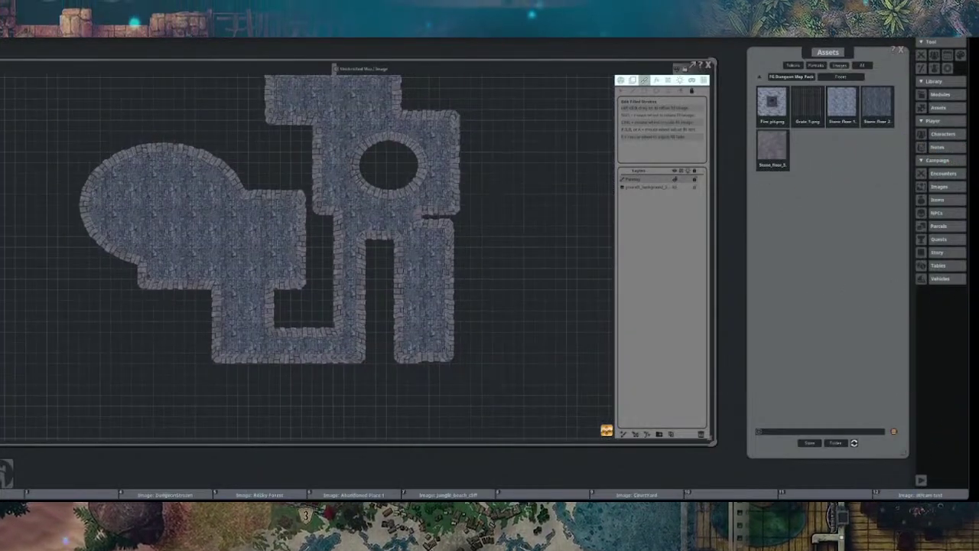
{"action": "left_click_drag", "start_coordinate": [239, 119], "coordinate": [314, 149]}
{"action": "scroll", "coordinate": [313, 149], "scroll_direction": "up", "scroll_amount": 1}
{"action": "left_click_drag", "start_coordinate": [305, 245], "coordinate": [289, 238]}
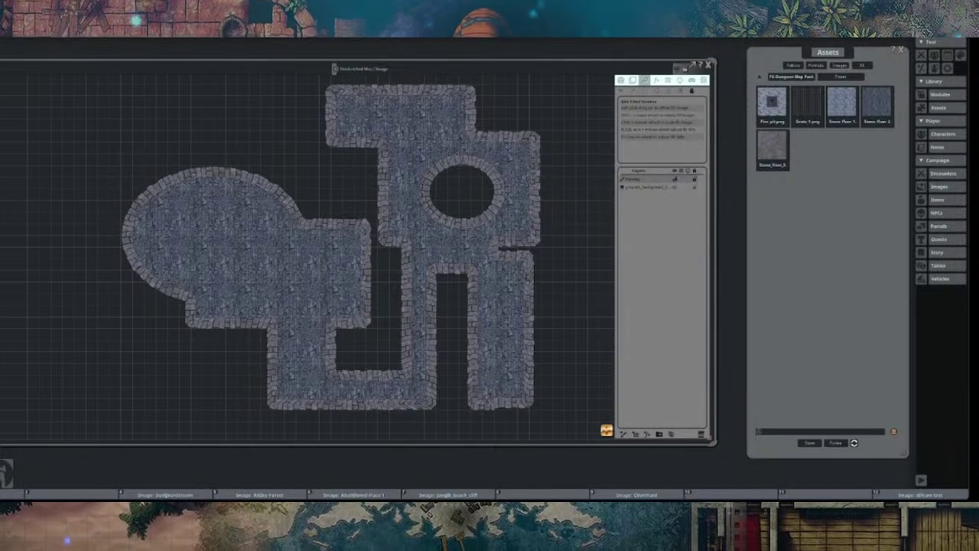
{"action": "left_click_drag", "start_coordinate": [367, 245], "coordinate": [299, 253]}
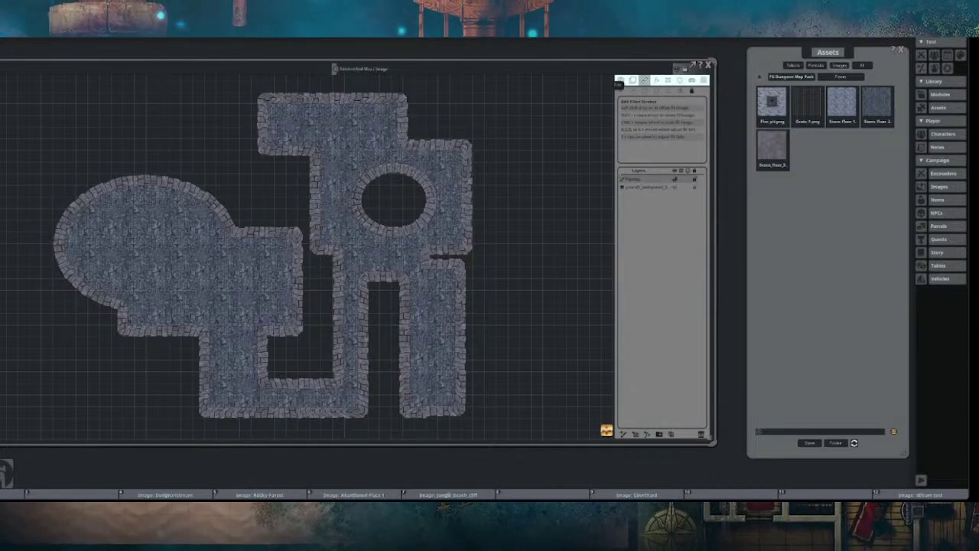
Step: Show the stroke points and pull two points on the round room's west edge outward to form a side passage
{"action": "left_click", "coordinate": [621, 90]}
{"action": "scroll", "coordinate": [315, 203], "scroll_direction": "down", "scroll_amount": 4}
{"action": "scroll", "coordinate": [209, 210], "scroll_direction": "up", "scroll_amount": 3}
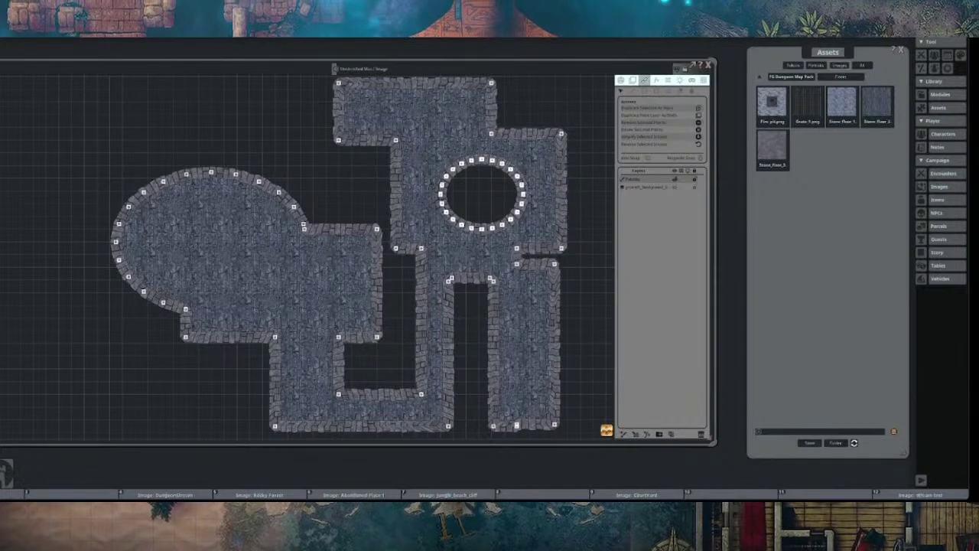
{"action": "scroll", "coordinate": [143, 201], "scroll_direction": "up", "scroll_amount": 2}
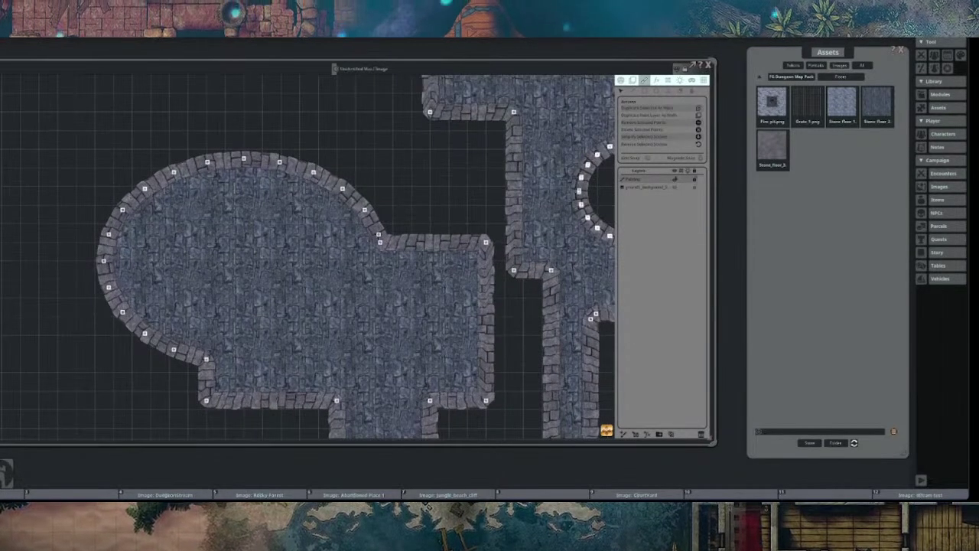
{"action": "scroll", "coordinate": [47, 212], "scroll_direction": "down", "scroll_amount": 5}
{"action": "left_click_drag", "start_coordinate": [48, 222], "coordinate": [19, 228]}
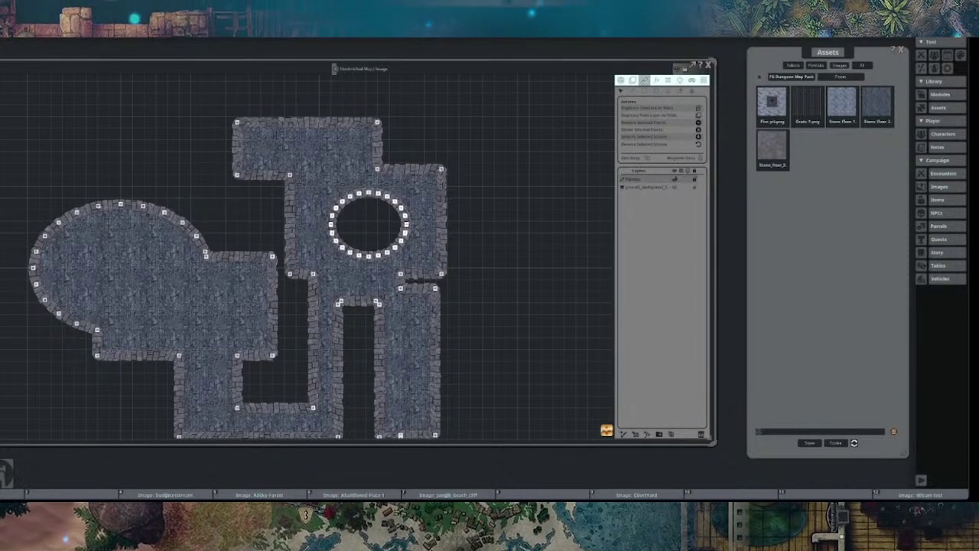
{"action": "scroll", "coordinate": [305, 257], "scroll_direction": "up", "scroll_amount": 3}
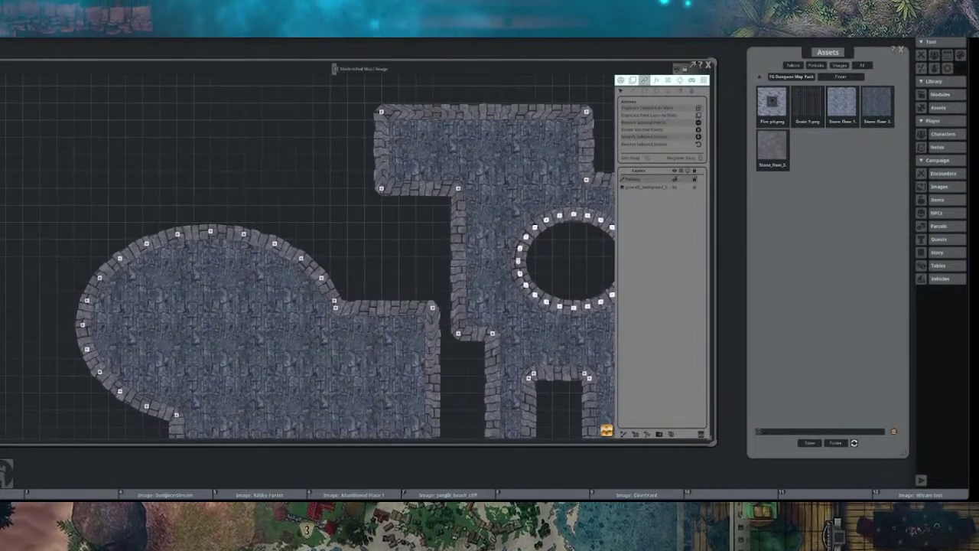
{"action": "left_click_drag", "start_coordinate": [306, 257], "coordinate": [326, 270]}
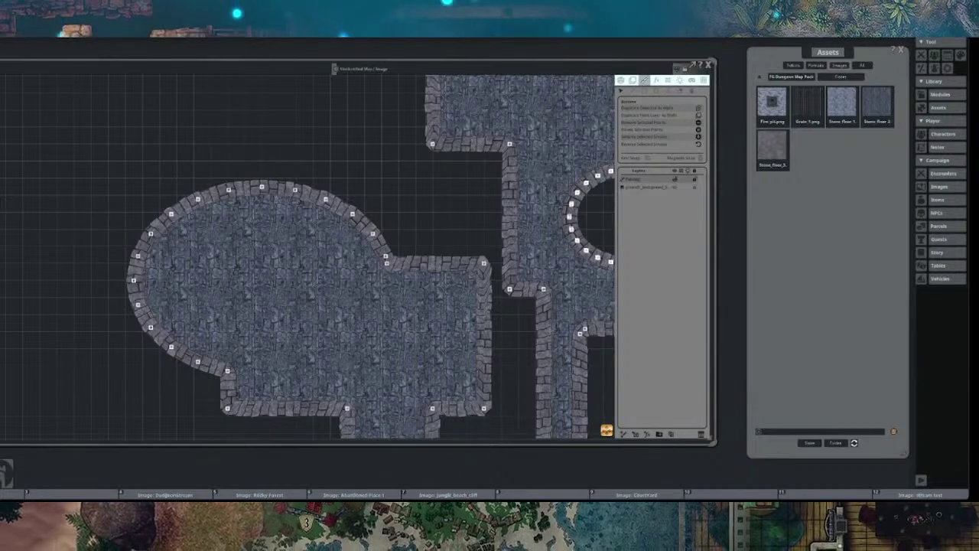
{"action": "left_click_drag", "start_coordinate": [151, 232], "coordinate": [61, 207]}
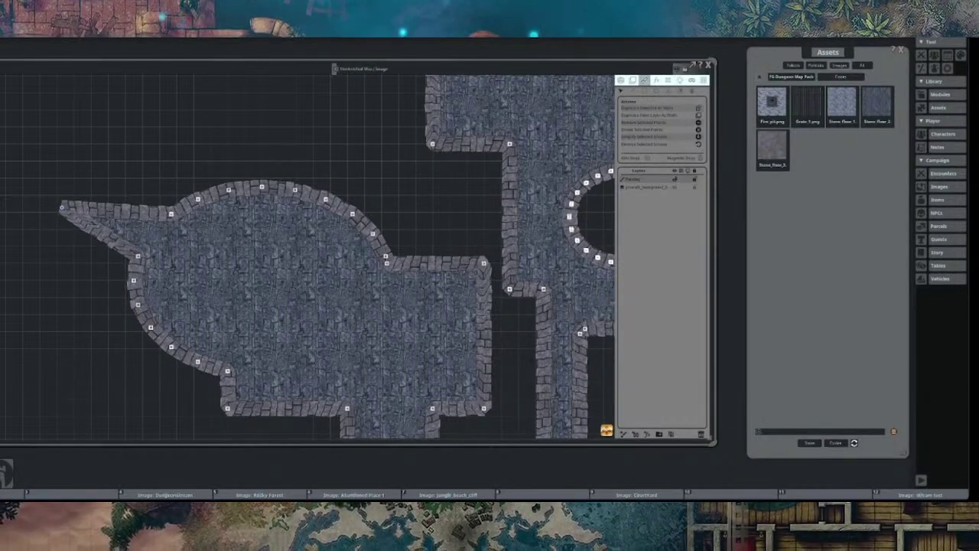
{"action": "left_click_drag", "start_coordinate": [137, 256], "coordinate": [73, 286]}
Step: Select the points along the round room's upper edge and move them upward to extend the room north
{"action": "scroll", "coordinate": [207, 276], "scroll_direction": "down", "scroll_amount": 3}
{"action": "left_click_drag", "start_coordinate": [206, 276], "coordinate": [181, 265]}
{"action": "left_click_drag", "start_coordinate": [168, 179], "coordinate": [239, 255]}
{"action": "mouse_move", "coordinate": [215, 209]}
{"action": "left_mouse_down"}
{"action": "mouse_move", "coordinate": [219, 155]}
{"action": "mouse_move", "coordinate": [229, 208]}
{"action": "left_mouse_up"}
{"action": "left_click", "coordinate": [220, 183]}
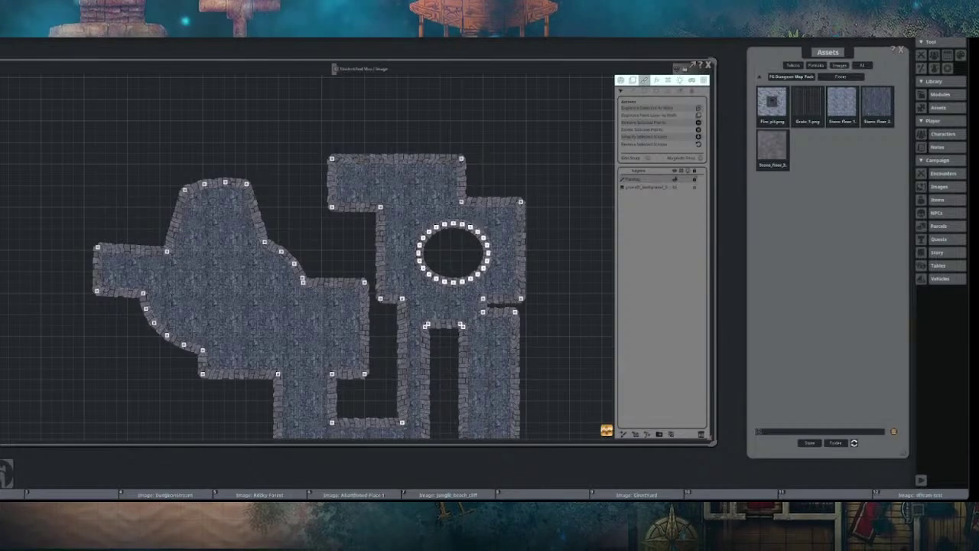
Step: Select the points of the wall west of the long vertical gap and move them east to widen the corridor
{"action": "scroll", "coordinate": [255, 184], "scroll_direction": "up", "scroll_amount": 3}
{"action": "left_click_drag", "start_coordinate": [271, 312], "coordinate": [236, 199]}
{"action": "scroll", "coordinate": [240, 200], "scroll_direction": "down", "scroll_amount": 4}
{"action": "scroll", "coordinate": [487, 394], "scroll_direction": "up", "scroll_amount": 3}
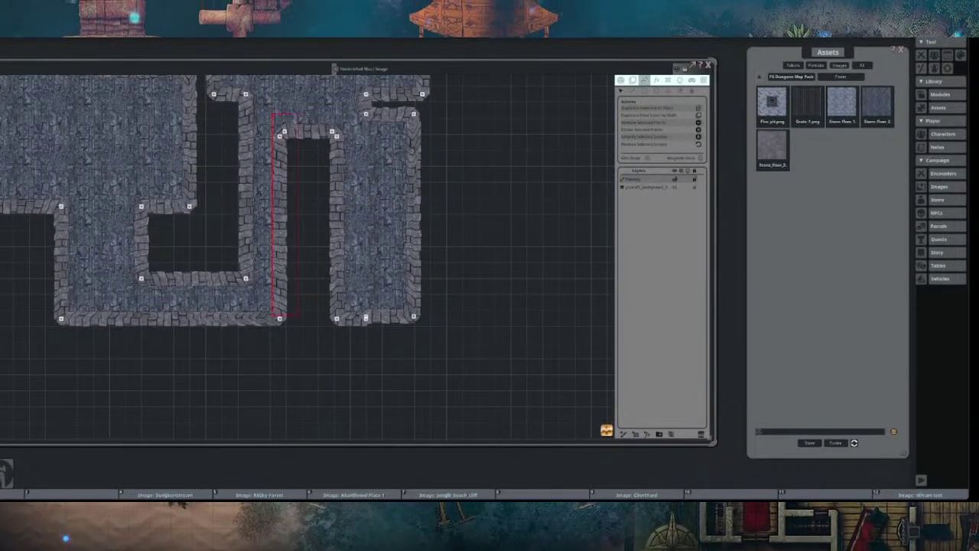
{"action": "mouse_move", "coordinate": [301, 330]}
{"action": "left_mouse_down"}
{"action": "mouse_move", "coordinate": [293, 318]}
{"action": "mouse_move", "coordinate": [302, 319]}
{"action": "left_mouse_up"}
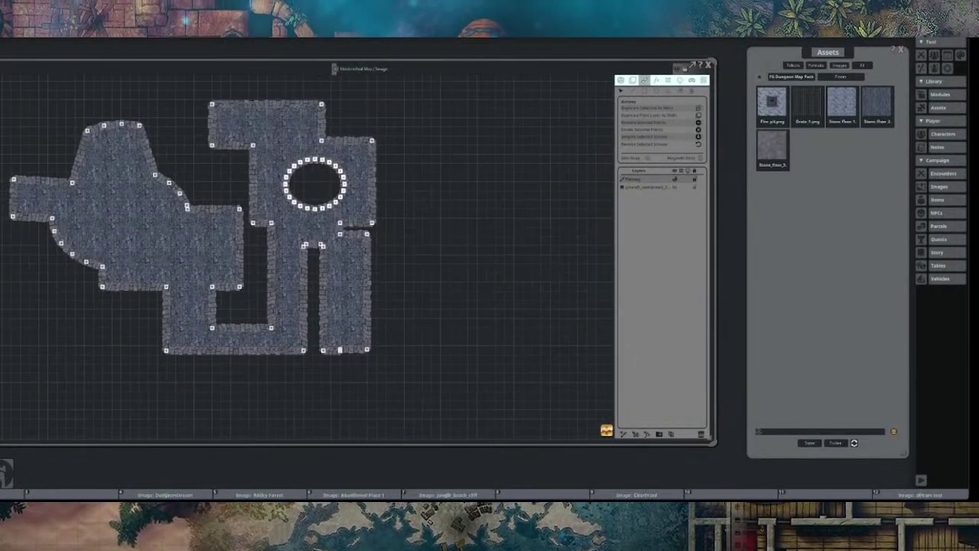
Step: Move the two inner points of the small notch in the east wall eastward to make the notch shallower
{"action": "scroll", "coordinate": [393, 183], "scroll_direction": "up", "scroll_amount": 3}
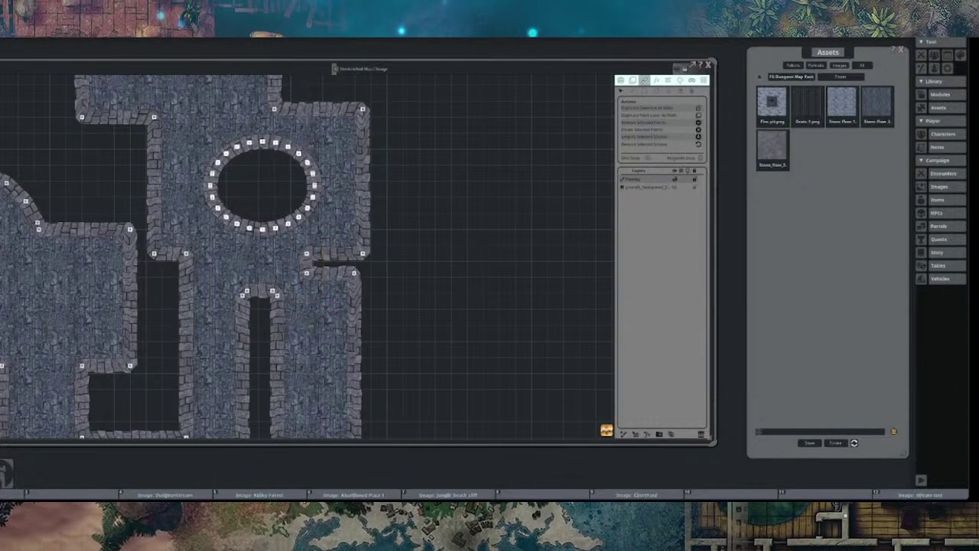
{"action": "key", "text": "Right"}
{"action": "key", "text": "Right"}
{"action": "key", "text": "Right"}
{"action": "key", "text": "Right"}
{"action": "key", "text": "Right"}
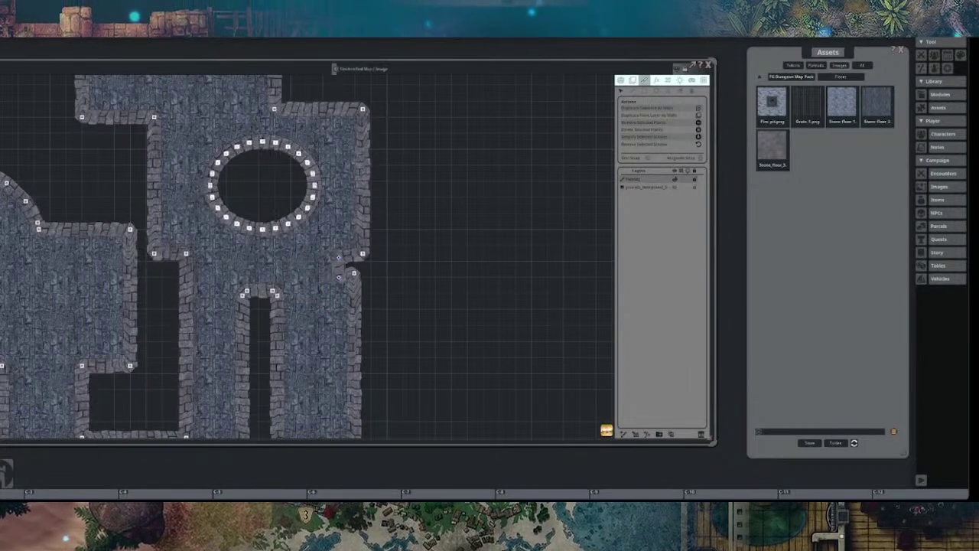
Step: Move the upper inner corner point of the west side passage outward to form a diagonal wall up to the round room
{"action": "scroll", "coordinate": [268, 259], "scroll_direction": "down", "scroll_amount": 3}
{"action": "left_click_drag", "start_coordinate": [268, 259], "coordinate": [377, 231]}
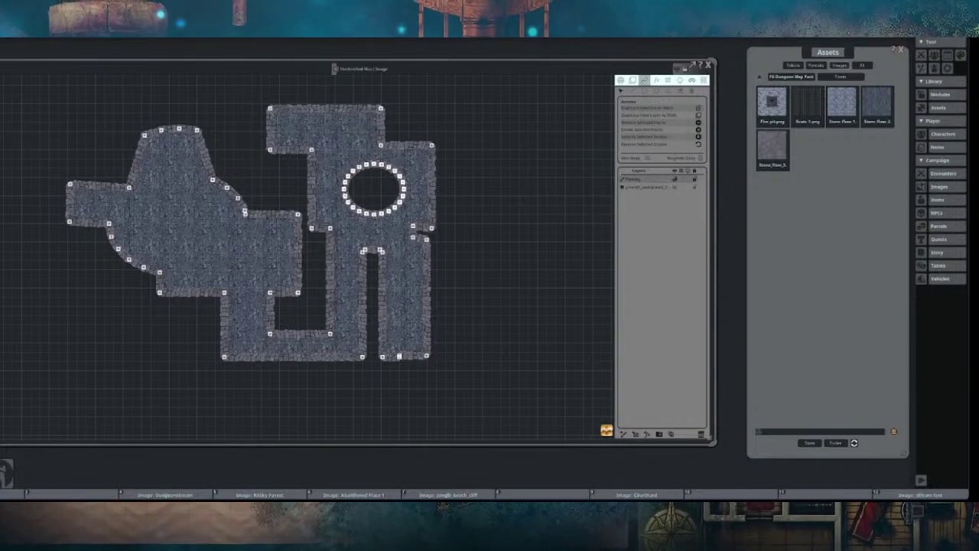
{"action": "left_click_drag", "start_coordinate": [341, 357], "coordinate": [413, 390]}
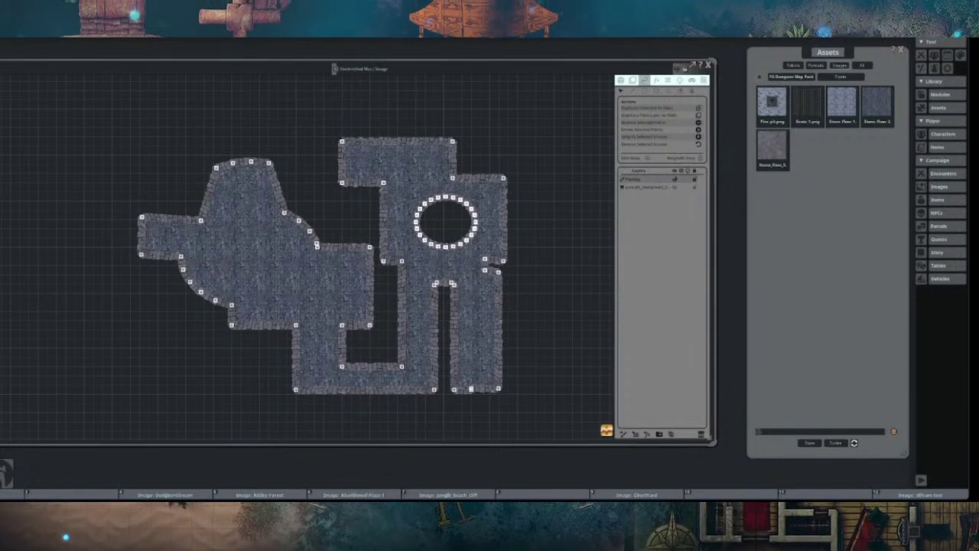
{"action": "scroll", "coordinate": [195, 188], "scroll_direction": "up", "scroll_amount": 3}
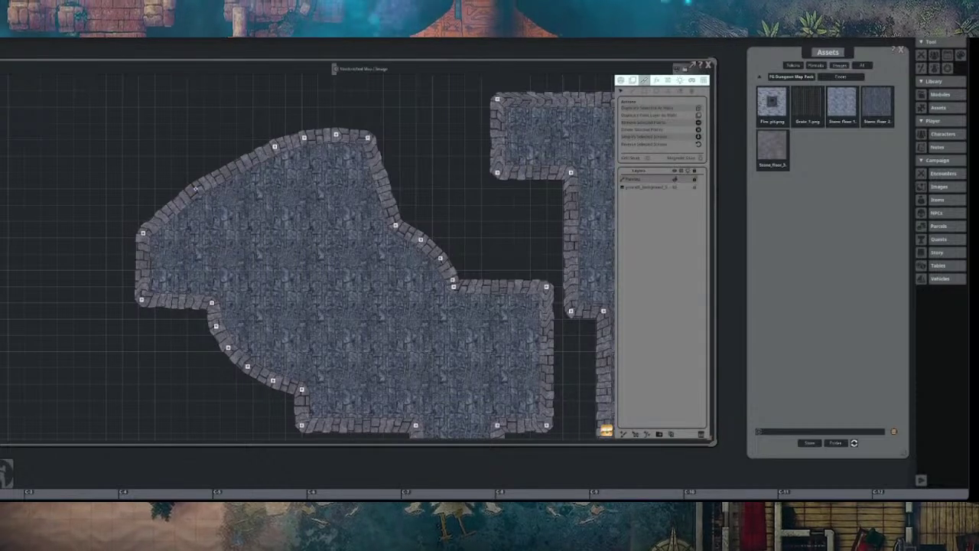
{"action": "left_click_drag", "start_coordinate": [195, 188], "coordinate": [196, 204]}
{"action": "scroll", "coordinate": [287, 223], "scroll_direction": "down", "scroll_amount": 3}
{"action": "left_click_drag", "start_coordinate": [287, 224], "coordinate": [205, 181]}
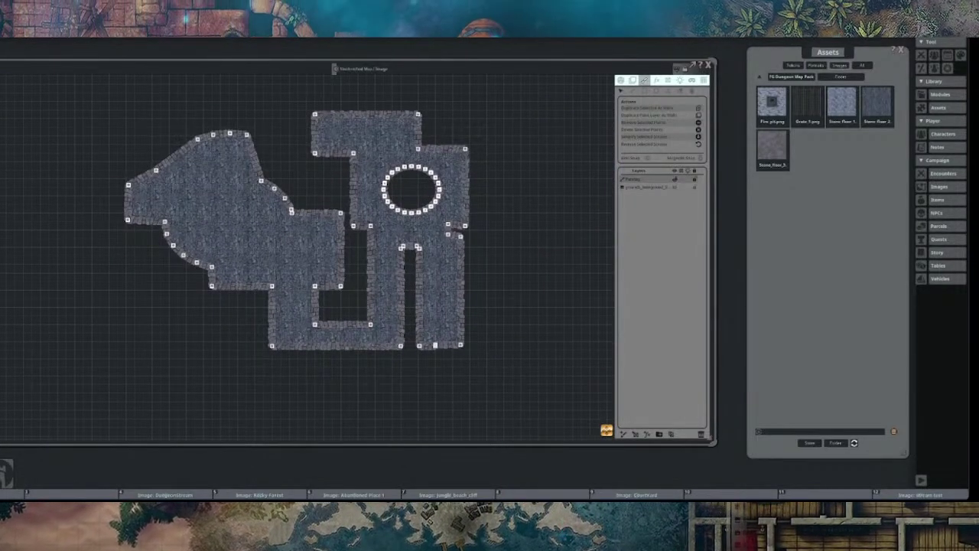
Step: Delete the inner points of the small notch in the east wall and align the lower corner point to close the gap
{"action": "left_click_drag", "start_coordinate": [429, 315], "coordinate": [395, 296]}
{"action": "scroll", "coordinate": [395, 296], "scroll_direction": "up", "scroll_amount": 5}
{"action": "left_click_drag", "start_coordinate": [276, 241], "coordinate": [209, 347]}
{"action": "scroll", "coordinate": [262, 232], "scroll_direction": "up", "scroll_amount": 1}
{"action": "scroll", "coordinate": [234, 194], "scroll_direction": "up", "scroll_amount": 1}
{"action": "left_click_drag", "start_coordinate": [356, 194], "coordinate": [390, 272]}
{"action": "key", "text": "Delete"}
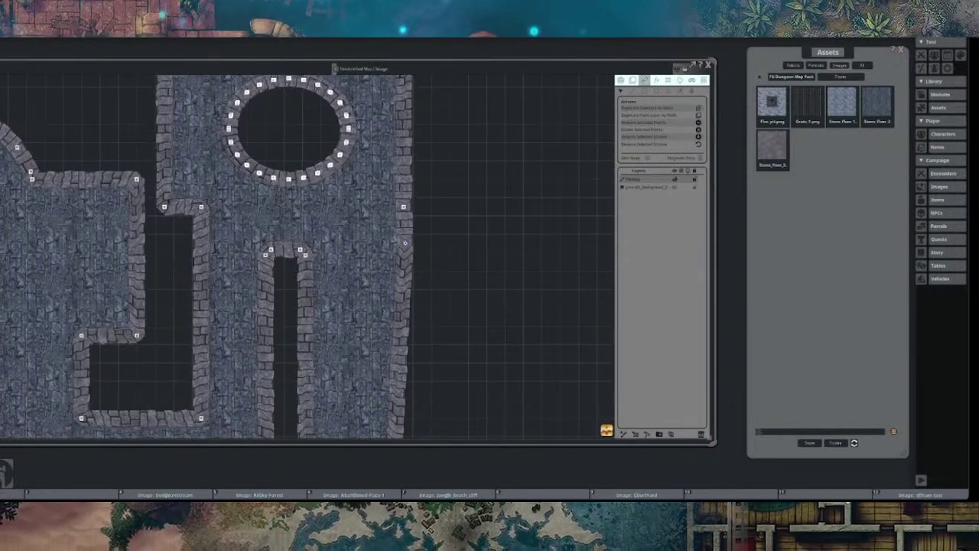
{"action": "scroll", "coordinate": [455, 237], "scroll_direction": "down", "scroll_amount": 3}
{"action": "left_click_drag", "start_coordinate": [426, 239], "coordinate": [410, 225]}
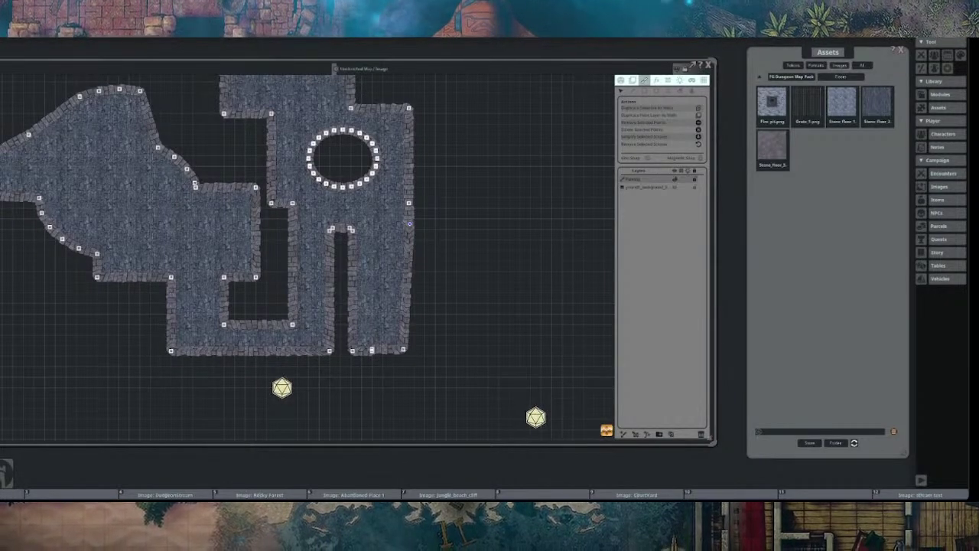
{"action": "left_click_drag", "start_coordinate": [409, 224], "coordinate": [533, 253]}
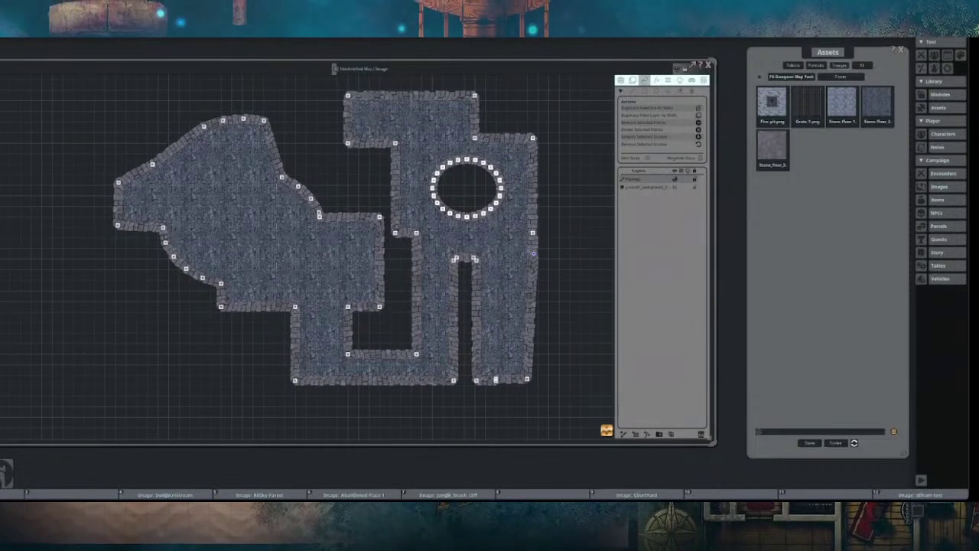
{"action": "left_click_drag", "start_coordinate": [532, 253], "coordinate": [561, 238]}
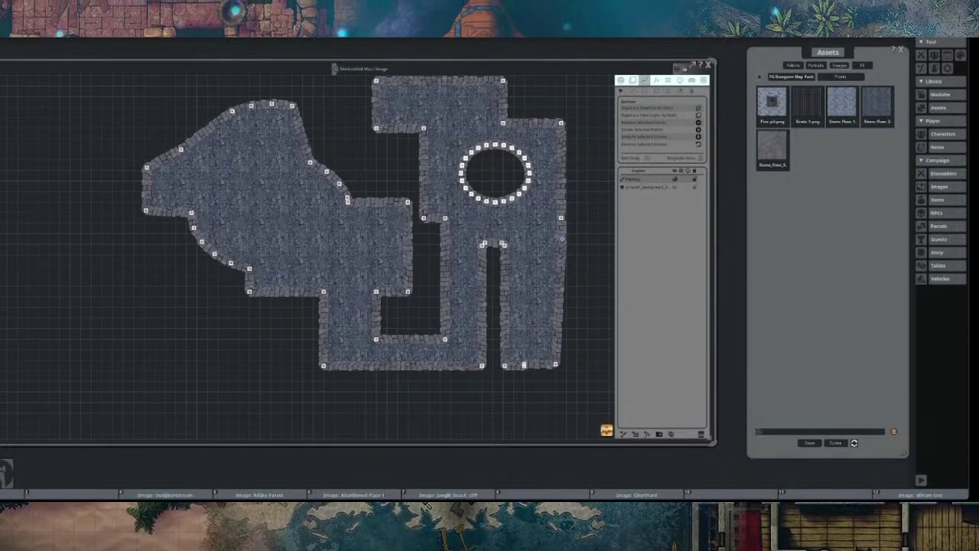
{"action": "left_click_drag", "start_coordinate": [561, 238], "coordinate": [527, 274]}
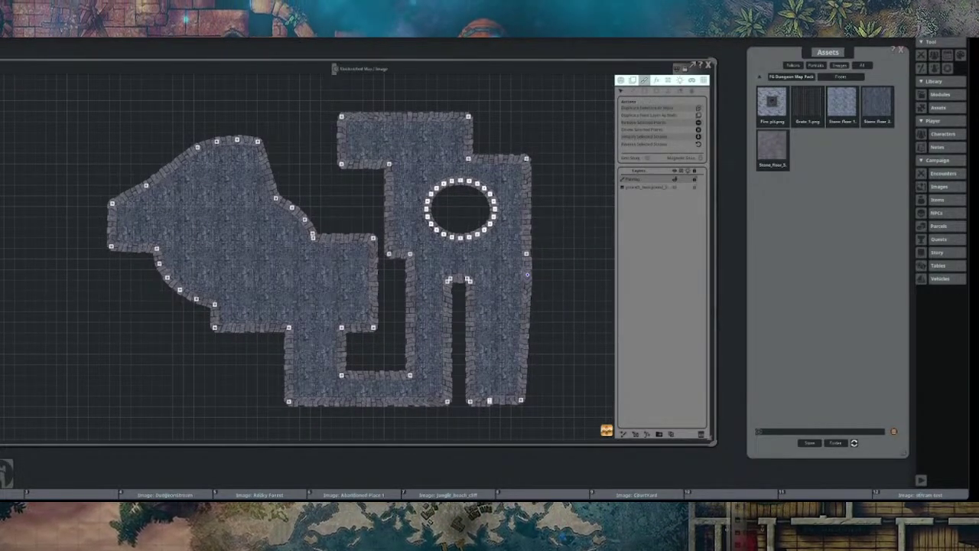
{"action": "left_click_drag", "start_coordinate": [527, 274], "coordinate": [487, 269]}
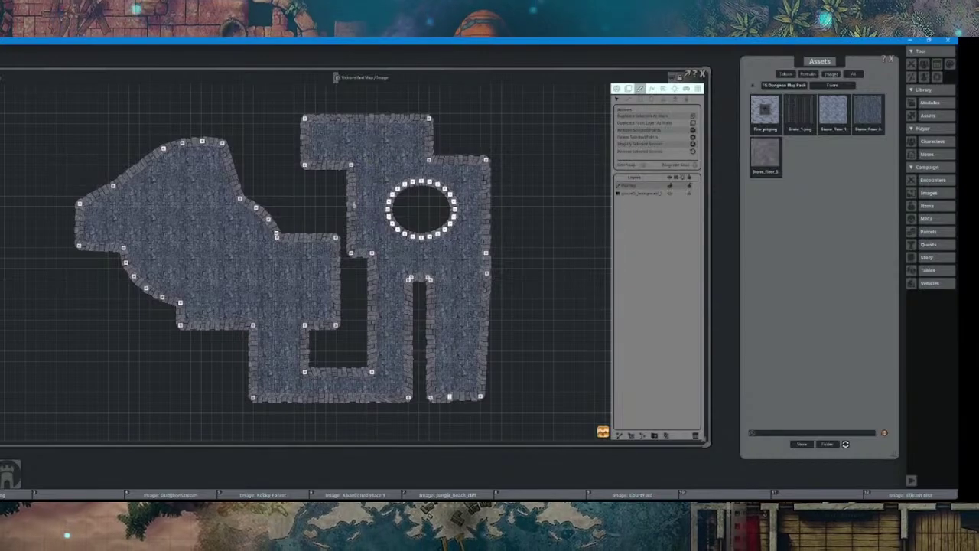
{"action": "scroll", "coordinate": [386, 204], "scroll_direction": "down", "scroll_amount": 1}
{"action": "scroll", "coordinate": [339, 192], "scroll_direction": "up", "scroll_amount": 6}
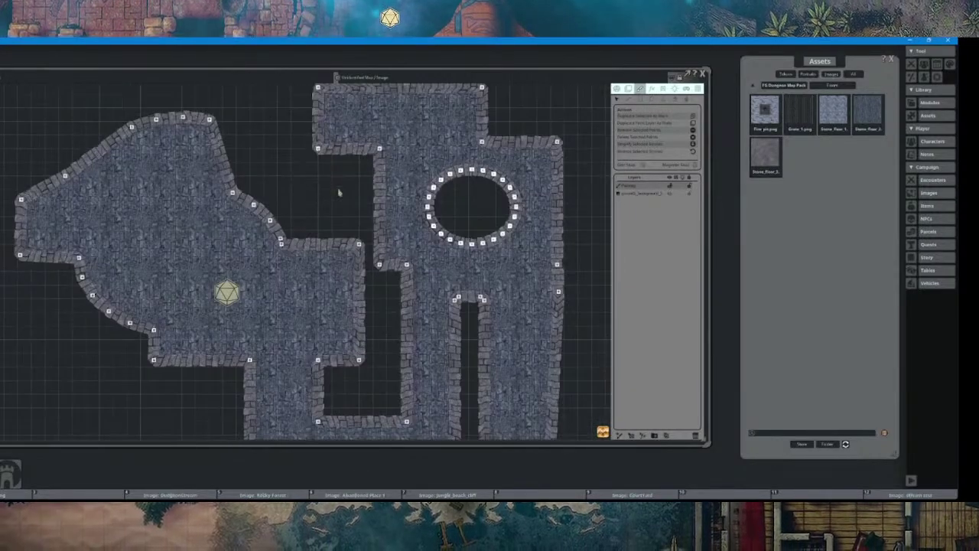
{"action": "scroll", "coordinate": [339, 192], "scroll_direction": "down", "scroll_amount": 7}
{"action": "left_click_drag", "start_coordinate": [333, 192], "coordinate": [303, 209]}
{"action": "scroll", "coordinate": [302, 208], "scroll_direction": "up", "scroll_amount": 1}
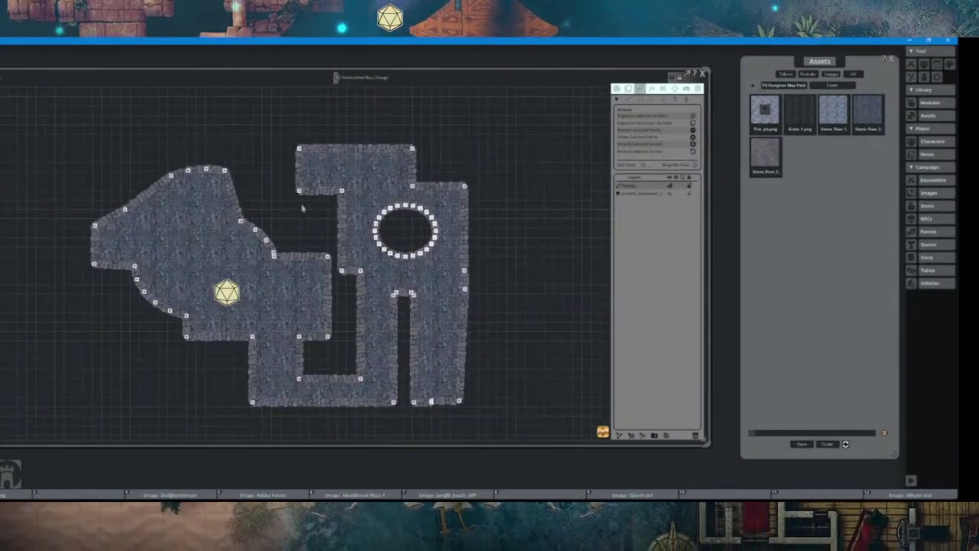
{"action": "scroll", "coordinate": [294, 207], "scroll_direction": "down", "scroll_amount": 1}
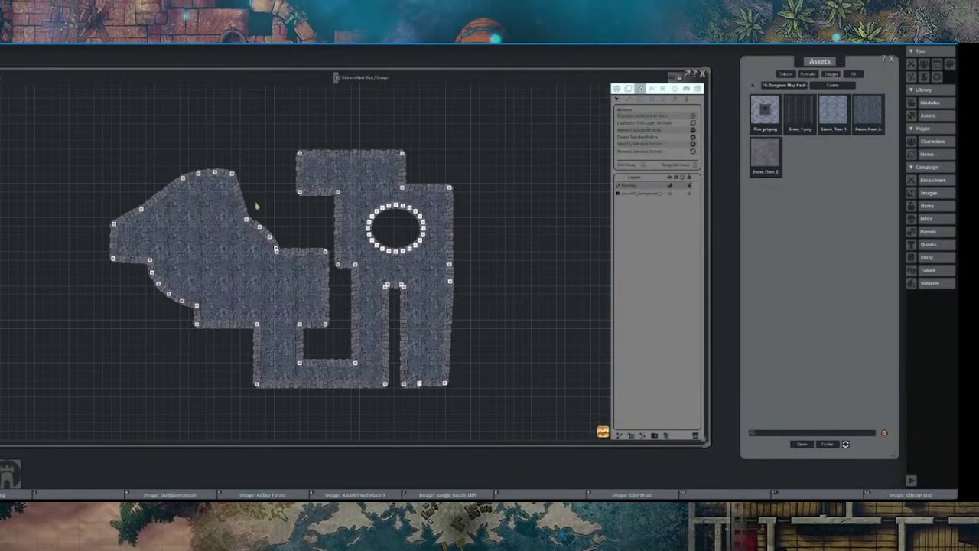
Step: Switch to the Stamp tool and reposition and resize the map window to free space for the Assets window
{"action": "left_click", "coordinate": [664, 99]}
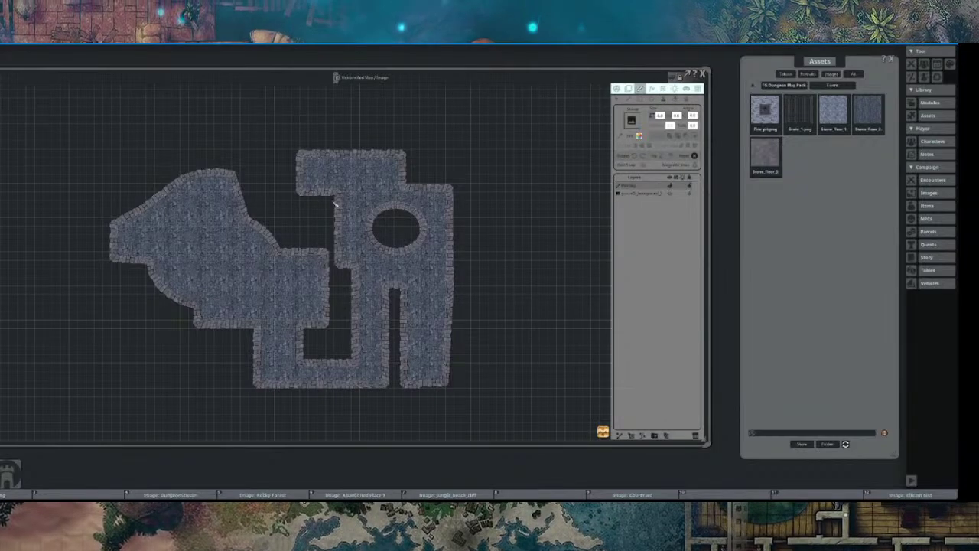
{"action": "left_click_drag", "start_coordinate": [339, 202], "coordinate": [390, 205]}
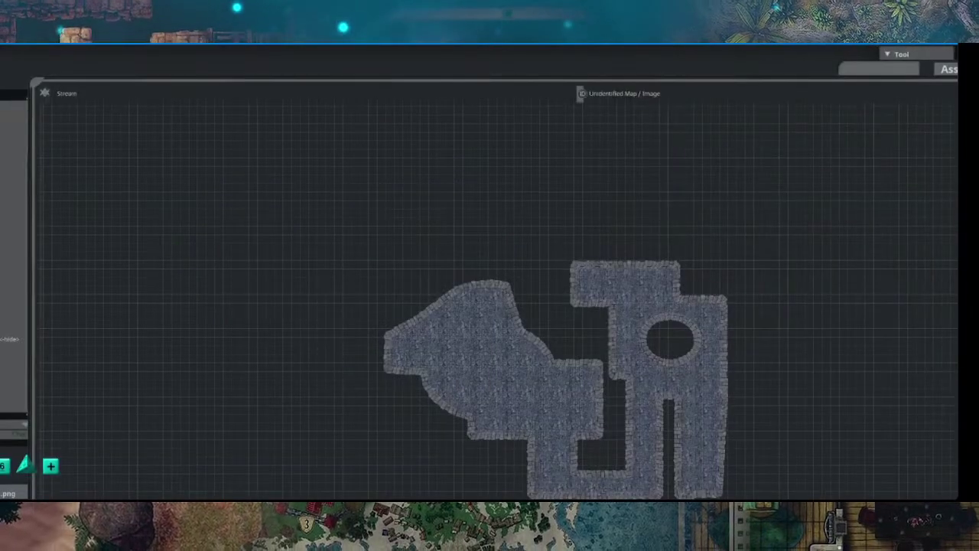
{"action": "left_click_drag", "start_coordinate": [700, 80], "coordinate": [363, 76]}
{"action": "left_click_drag", "start_coordinate": [800, 236], "coordinate": [552, 159]}
{"action": "left_click_drag", "start_coordinate": [503, 431], "coordinate": [504, 214]}
{"action": "left_click_drag", "start_coordinate": [555, 157], "coordinate": [647, 368]}
{"action": "scroll", "coordinate": [297, 278], "scroll_direction": "down", "scroll_amount": 2}
{"action": "scroll", "coordinate": [297, 279], "scroll_direction": "up", "scroll_amount": 3}
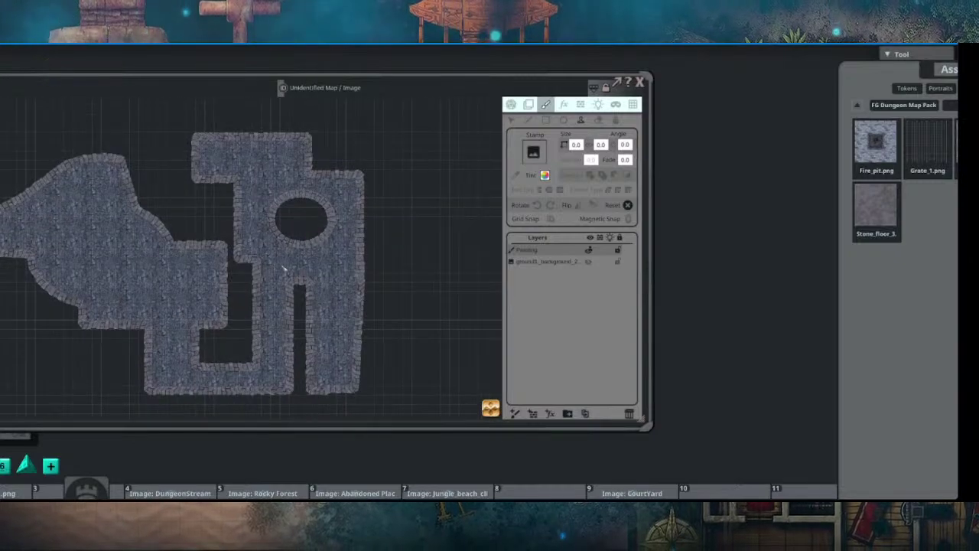
Step: Shorten the Assets window and arrange it side by side with the map window
{"action": "left_click_drag", "start_coordinate": [898, 66], "coordinate": [643, 55]}
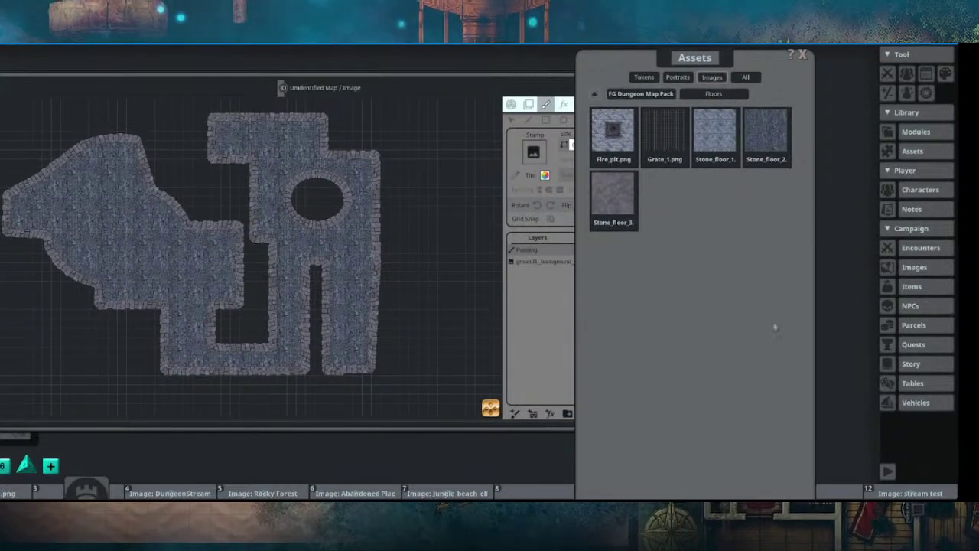
{"action": "left_click_drag", "start_coordinate": [799, 318], "coordinate": [548, 295]}
{"action": "left_click_drag", "start_coordinate": [558, 356], "coordinate": [579, 244]}
{"action": "left_click_drag", "start_coordinate": [527, 361], "coordinate": [556, 224]}
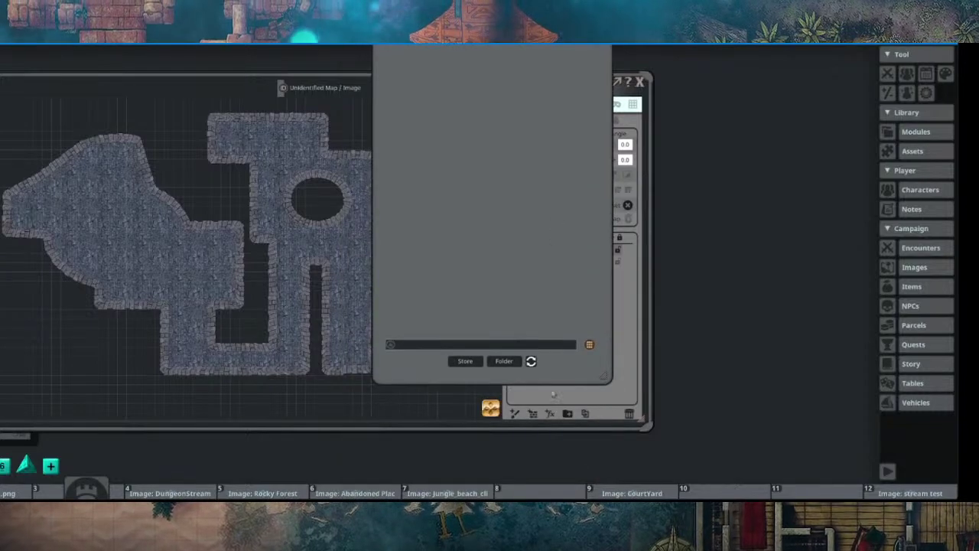
{"action": "left_click_drag", "start_coordinate": [557, 385], "coordinate": [899, 371]}
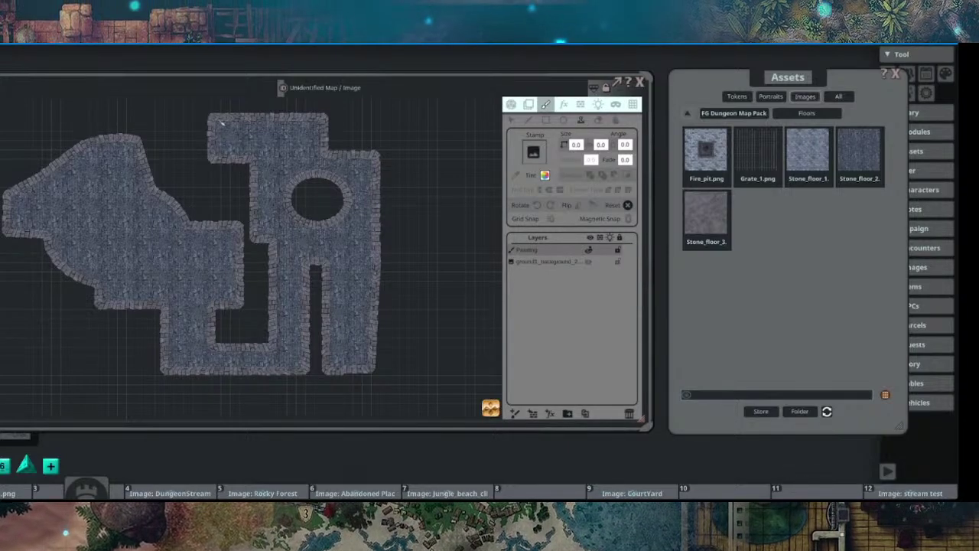
{"action": "left_click_drag", "start_coordinate": [200, 78], "coordinate": [215, 72]}
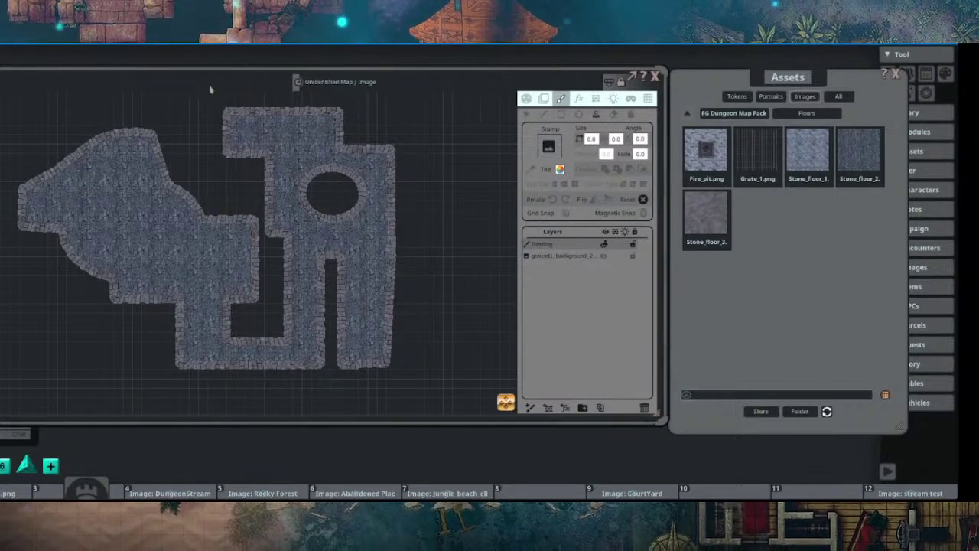
{"action": "left_click_drag", "start_coordinate": [492, 71], "coordinate": [474, 73]}
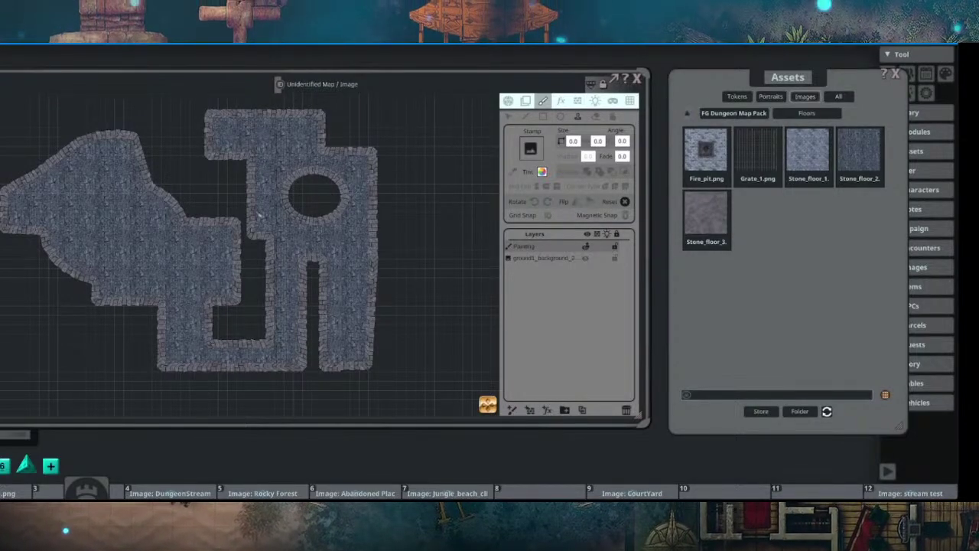
Step: Set up the Rectangle tool without a brush outline and with Fire_pit.png as its fill
{"action": "scroll", "coordinate": [294, 209], "scroll_direction": "up", "scroll_amount": 5}
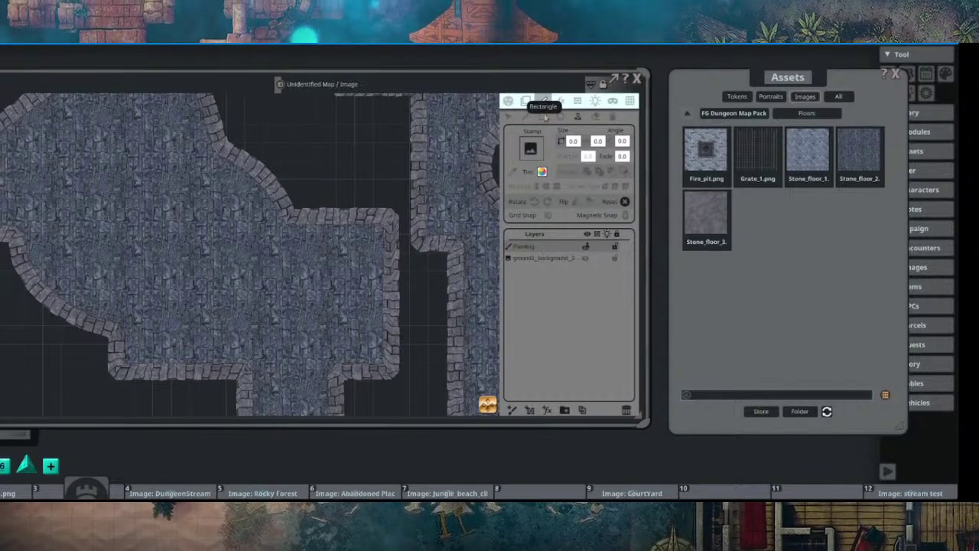
{"action": "left_click", "coordinate": [542, 116]}
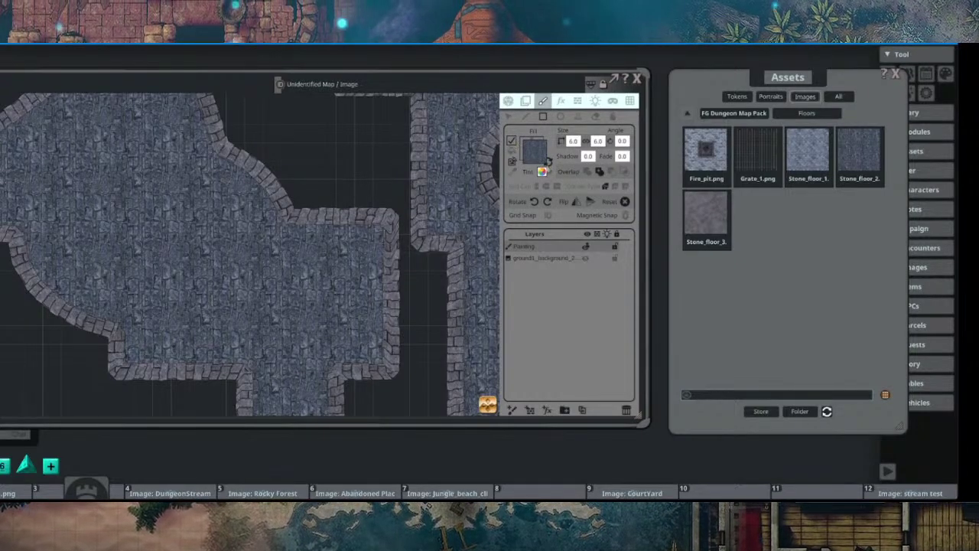
{"action": "left_click", "coordinate": [547, 161]}
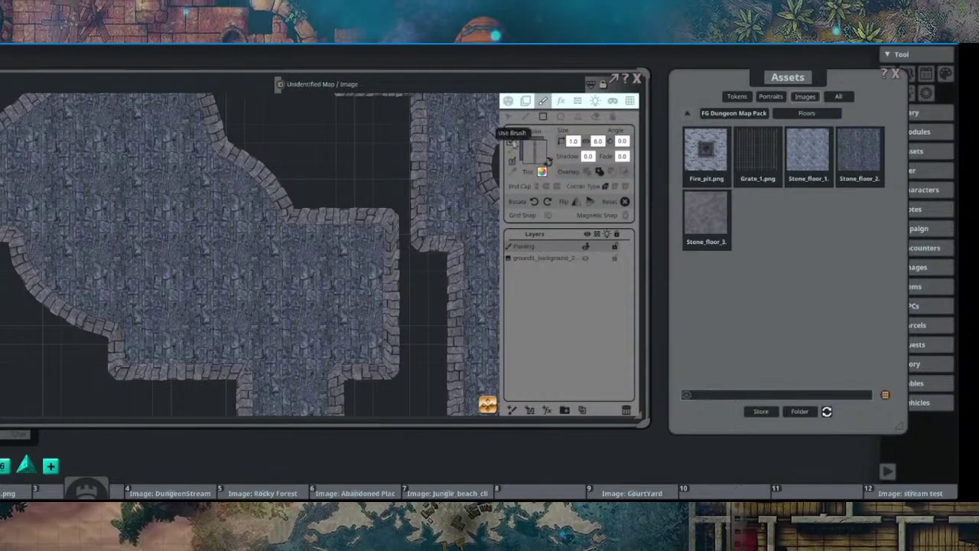
{"action": "left_click", "coordinate": [511, 141]}
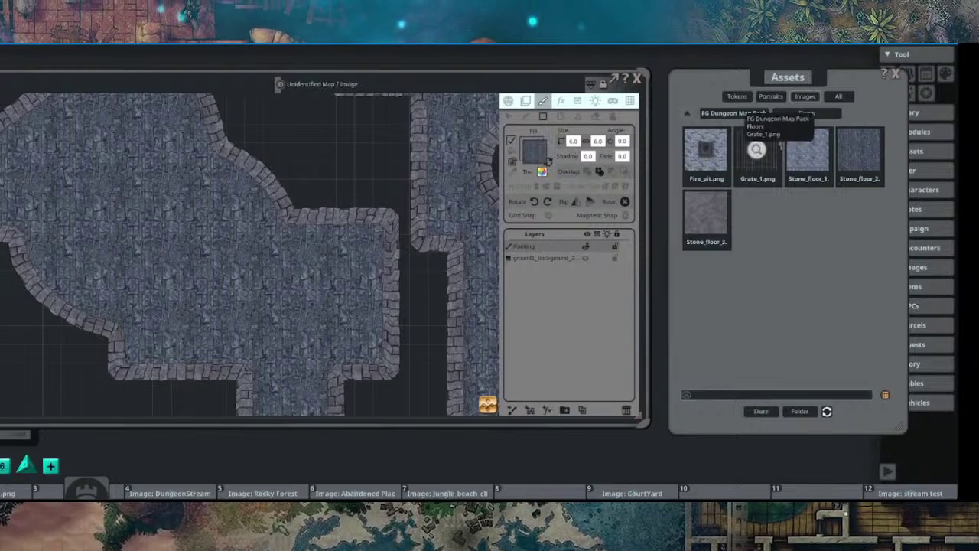
{"action": "left_click_drag", "start_coordinate": [699, 158], "coordinate": [536, 152]}
Step: Add a new painting layer above the dungeon's wall and floor layer
{"action": "left_click_drag", "start_coordinate": [246, 228], "coordinate": [258, 203]}
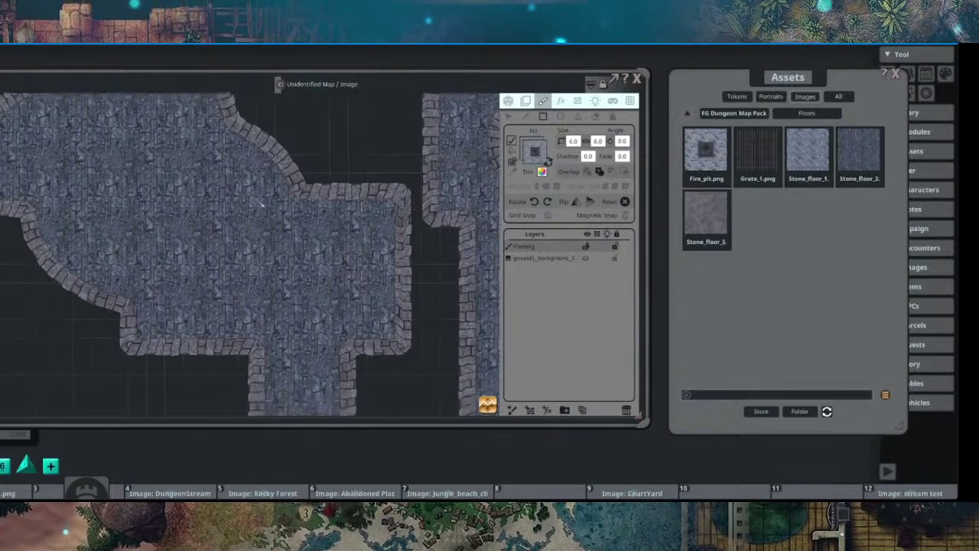
{"action": "left_click_drag", "start_coordinate": [151, 195], "coordinate": [177, 234]}
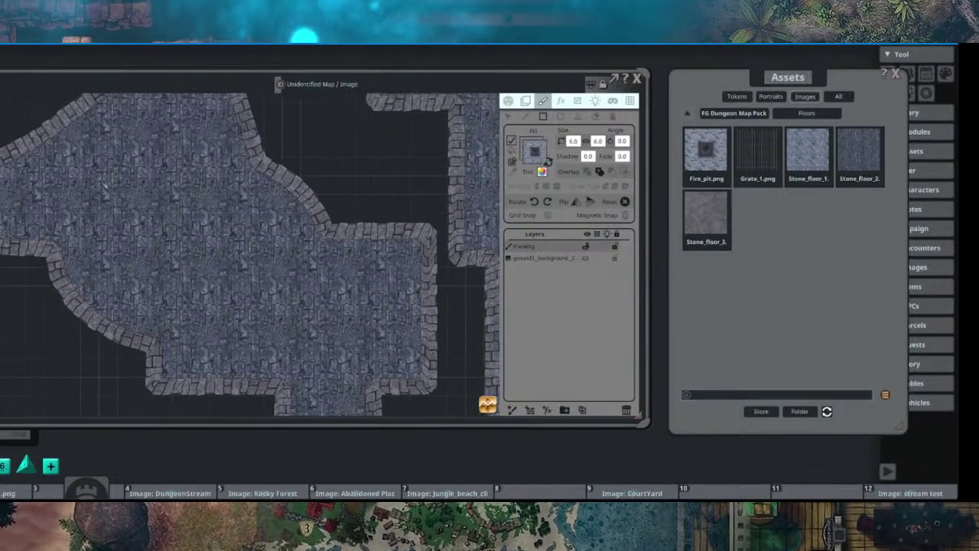
{"action": "left_click_drag", "start_coordinate": [251, 270], "coordinate": [305, 248]}
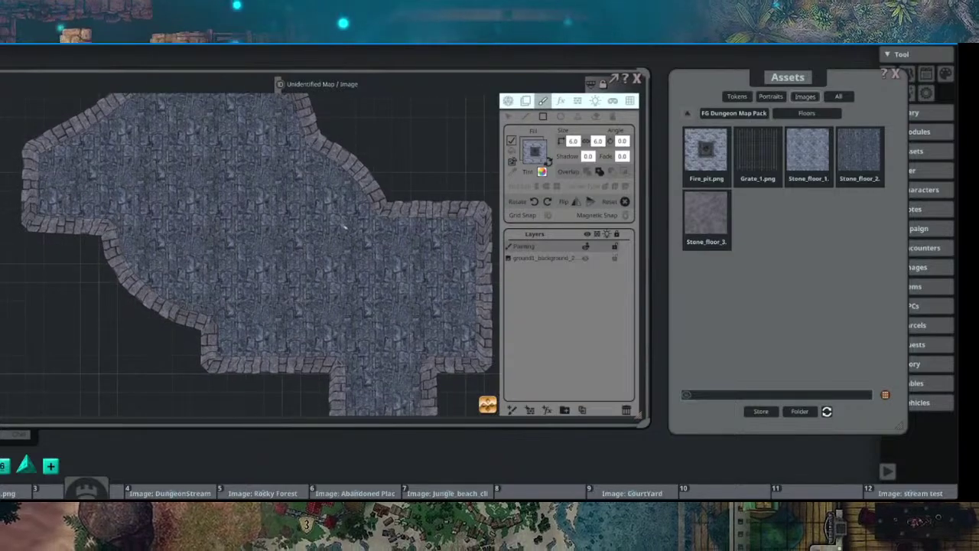
{"action": "left_click", "coordinate": [512, 409]}
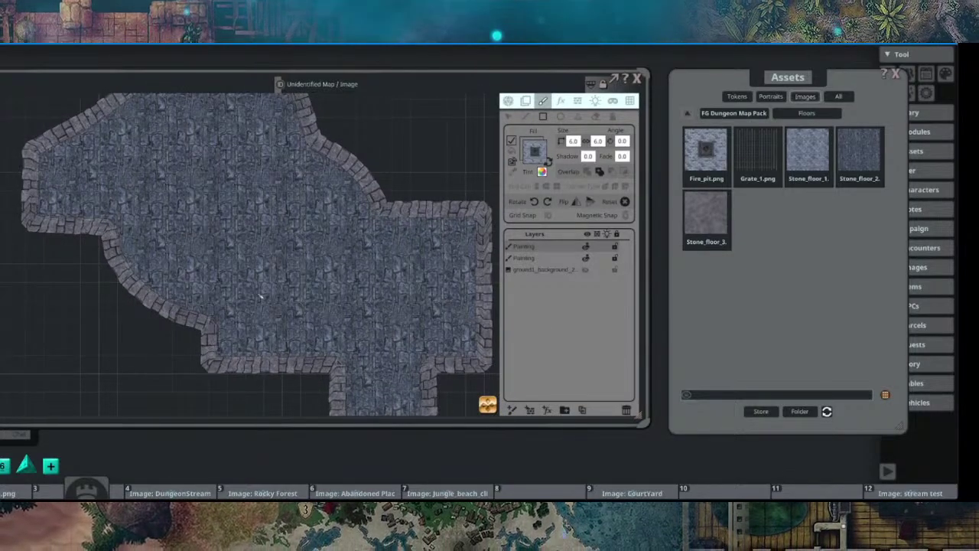
Step: Draw a rectangle filled with Fire_pit.png on the new layer inside the large west room
{"action": "scroll", "coordinate": [265, 275], "scroll_direction": "up", "scroll_amount": 2}
{"action": "scroll", "coordinate": [290, 283], "scroll_direction": "down", "scroll_amount": 2}
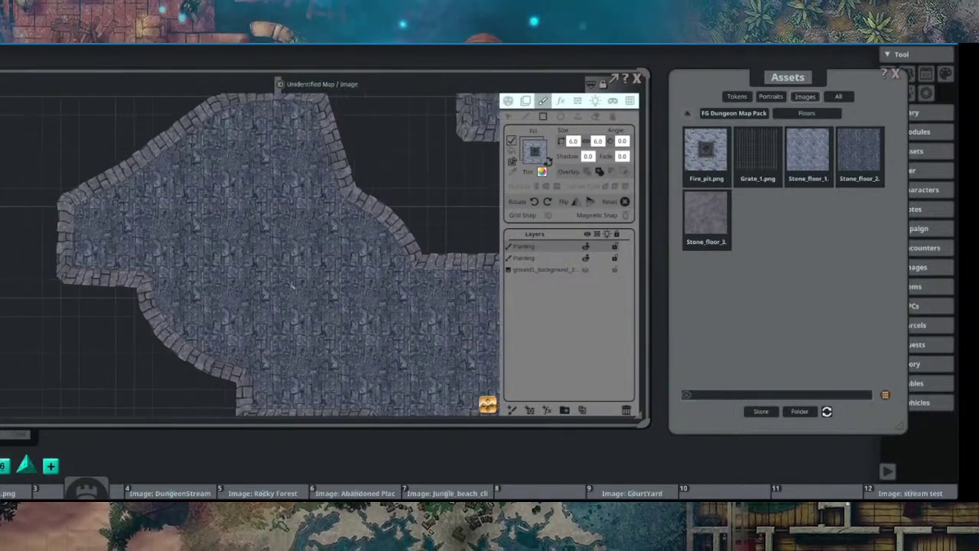
{"action": "left_click_drag", "start_coordinate": [303, 287], "coordinate": [301, 276]}
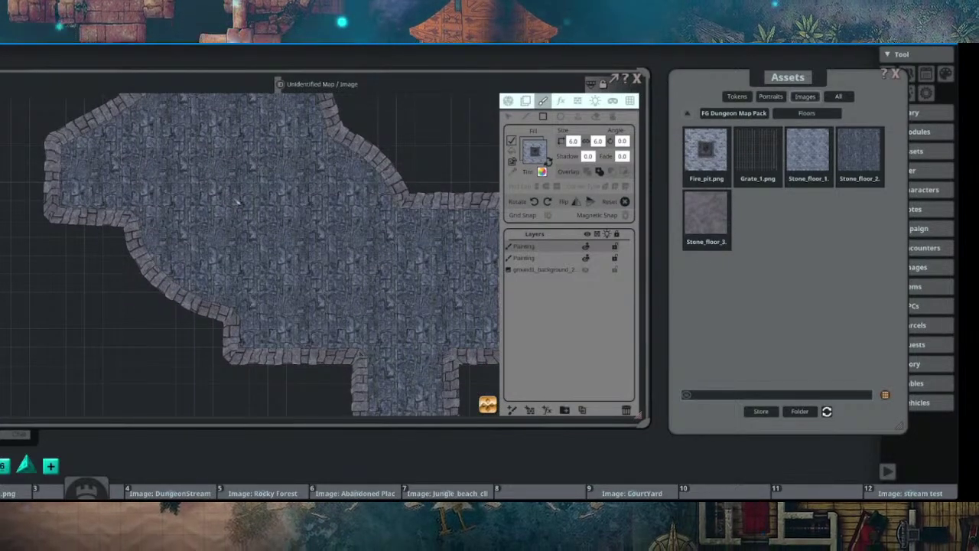
{"action": "left_click_drag", "start_coordinate": [238, 201], "coordinate": [235, 221]}
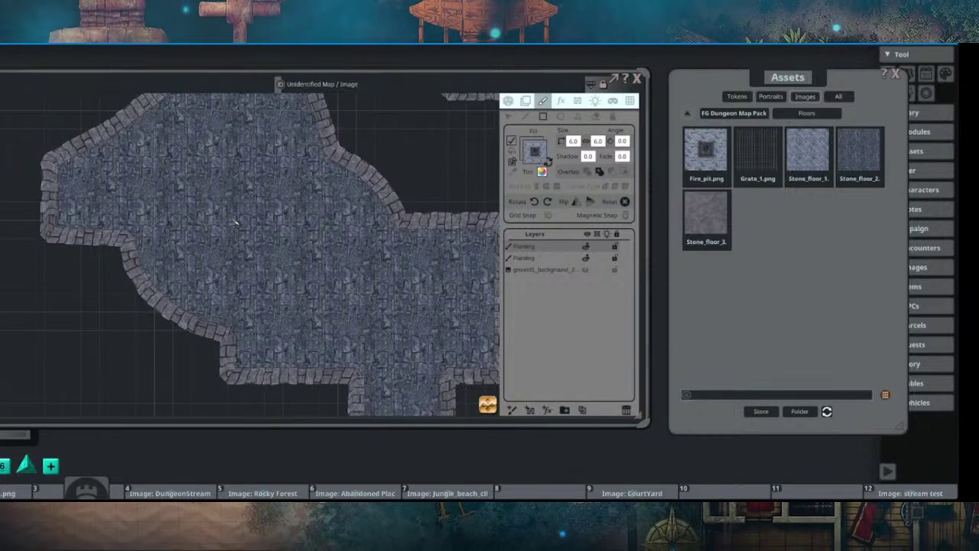
{"action": "scroll", "coordinate": [235, 219], "scroll_direction": "up", "scroll_amount": 2}
{"action": "left_click", "coordinate": [231, 221]}
{"action": "left_click_drag", "start_coordinate": [277, 295], "coordinate": [266, 271]}
{"action": "scroll", "coordinate": [224, 237], "scroll_direction": "up", "scroll_amount": 4}
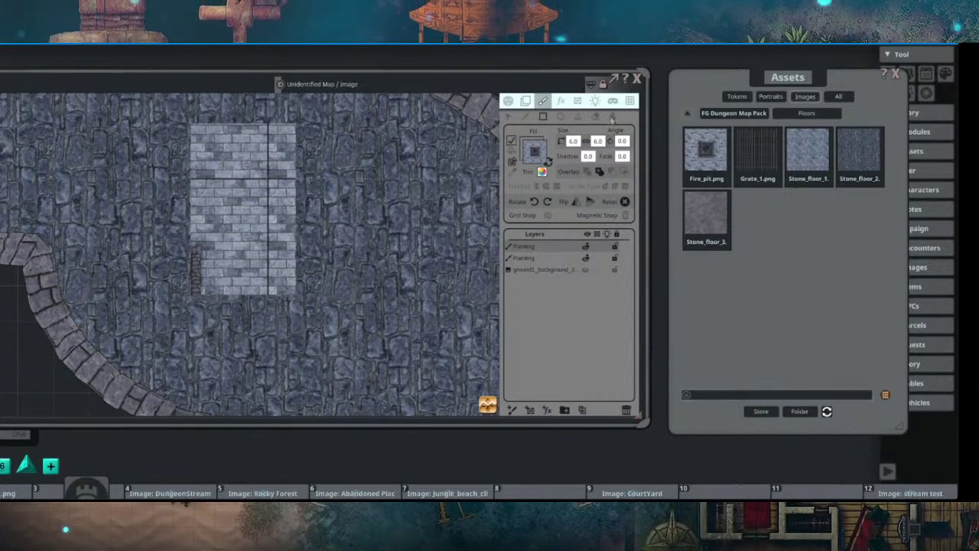
Step: Offset the new rectangle's fill image so the fire pit sits centred inside it, and fade the fill's edges
{"action": "left_click", "coordinate": [612, 117]}
{"action": "mouse_move", "coordinate": [194, 277]}
{"action": "left_mouse_down"}
{"action": "mouse_move", "coordinate": [234, 223]}
{"action": "mouse_move", "coordinate": [263, 213]}
{"action": "mouse_move", "coordinate": [252, 210]}
{"action": "left_mouse_up"}
{"action": "key", "text": "f"}
{"action": "scroll", "coordinate": [246, 207], "scroll_direction": "up", "scroll_amount": 3}
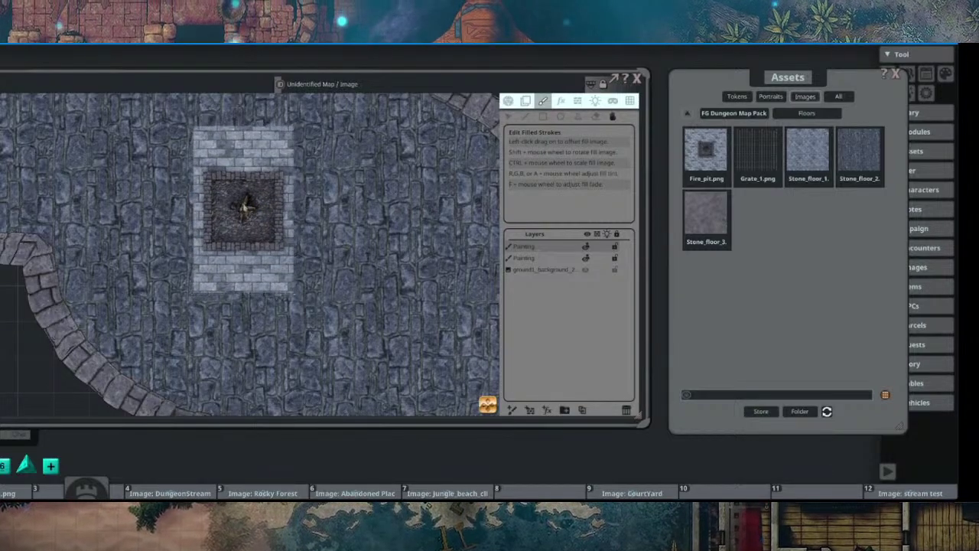
Step: Move the fire pit rectangle's lower points up and its upper points down, close to the pit
{"action": "left_click", "coordinate": [508, 116]}
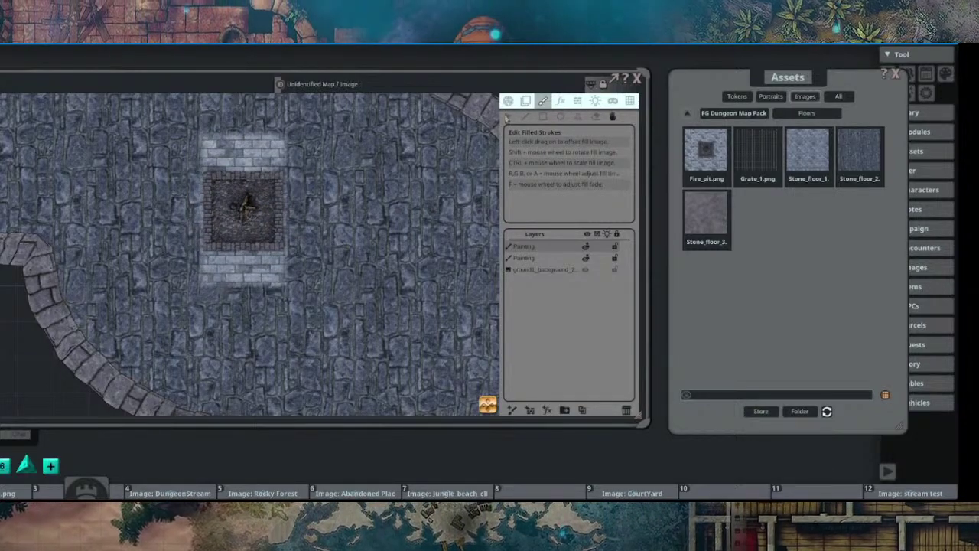
{"action": "left_click_drag", "start_coordinate": [184, 264], "coordinate": [297, 267]}
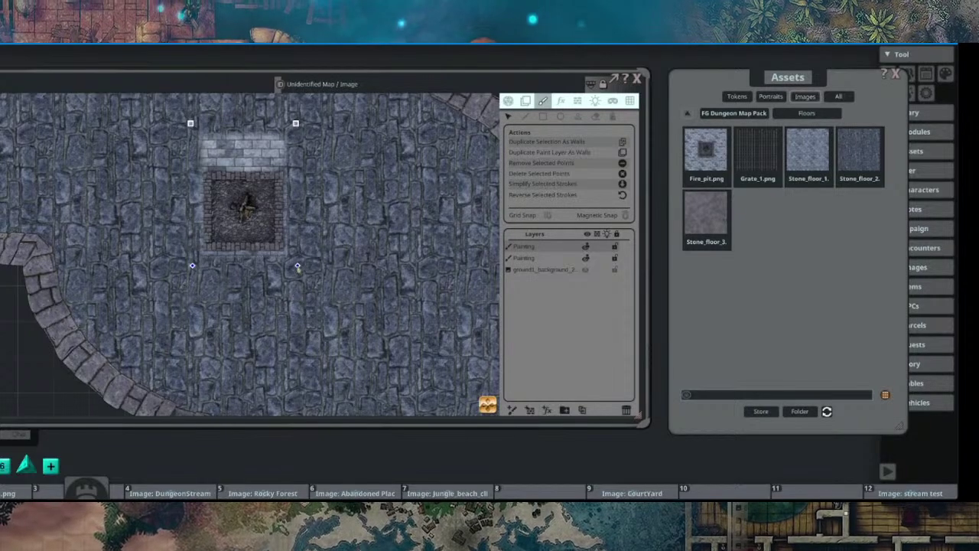
{"action": "left_click_drag", "start_coordinate": [165, 104], "coordinate": [296, 154]}
{"action": "scroll", "coordinate": [365, 239], "scroll_direction": "down", "scroll_amount": 3}
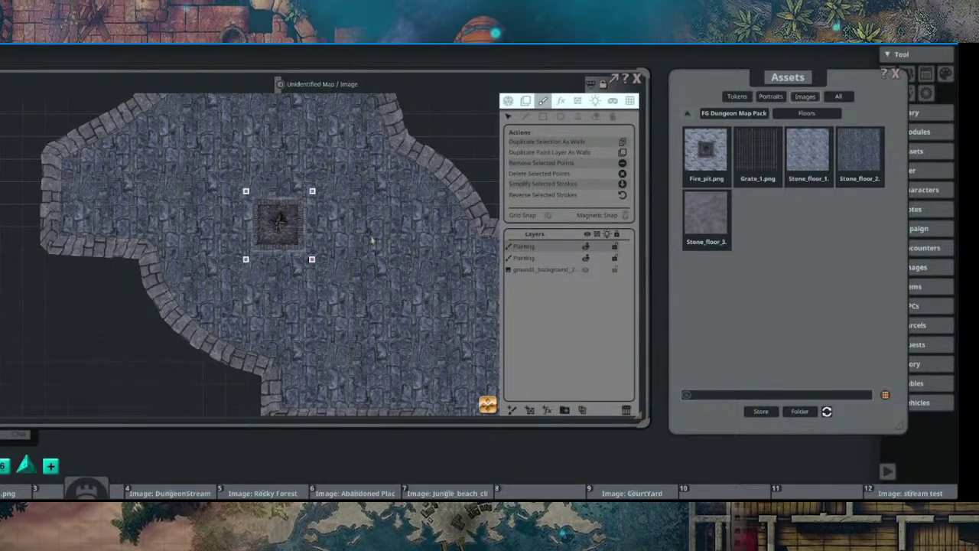
{"action": "scroll", "coordinate": [322, 156], "scroll_direction": "down", "scroll_amount": 5}
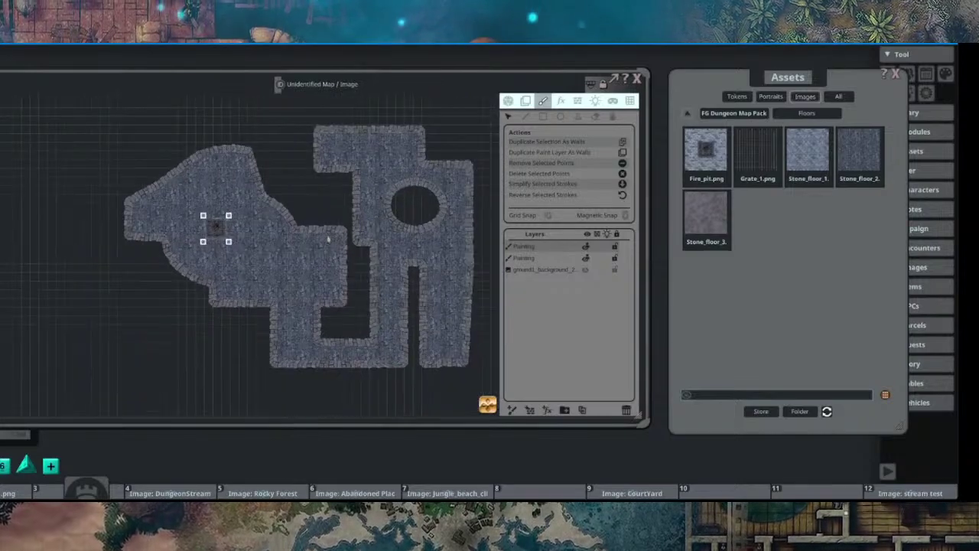
Step: Browse the FG Dungeon Map Pack's Decorations folder and load the Chair_torture image into the Stamp tool
{"action": "left_click", "coordinate": [722, 114]}
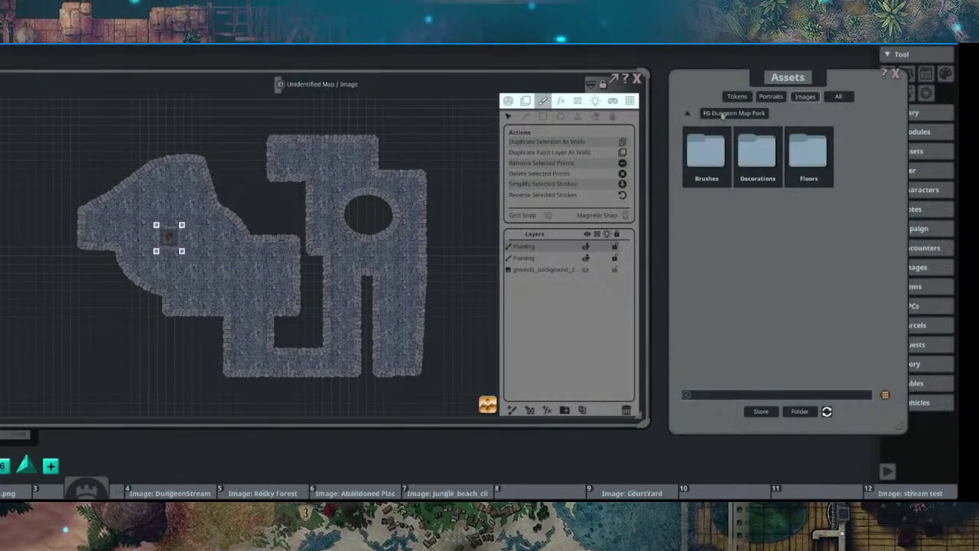
{"action": "double_click", "coordinate": [759, 159]}
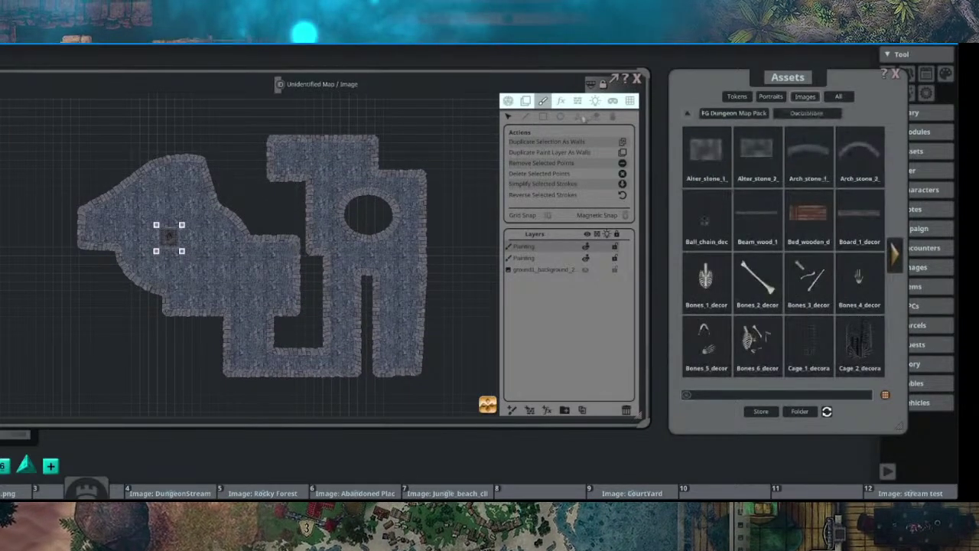
{"action": "left_click", "coordinate": [582, 118]}
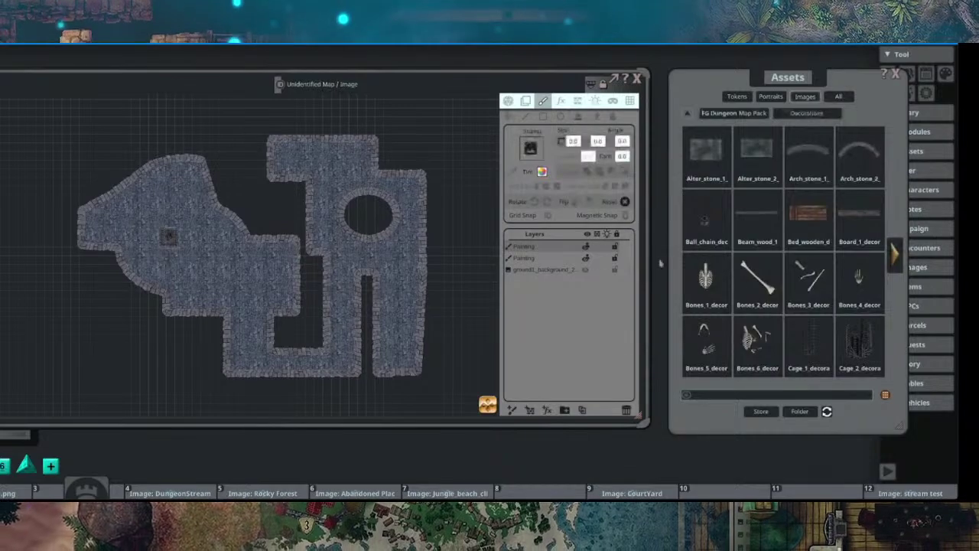
{"action": "left_click", "coordinate": [893, 255]}
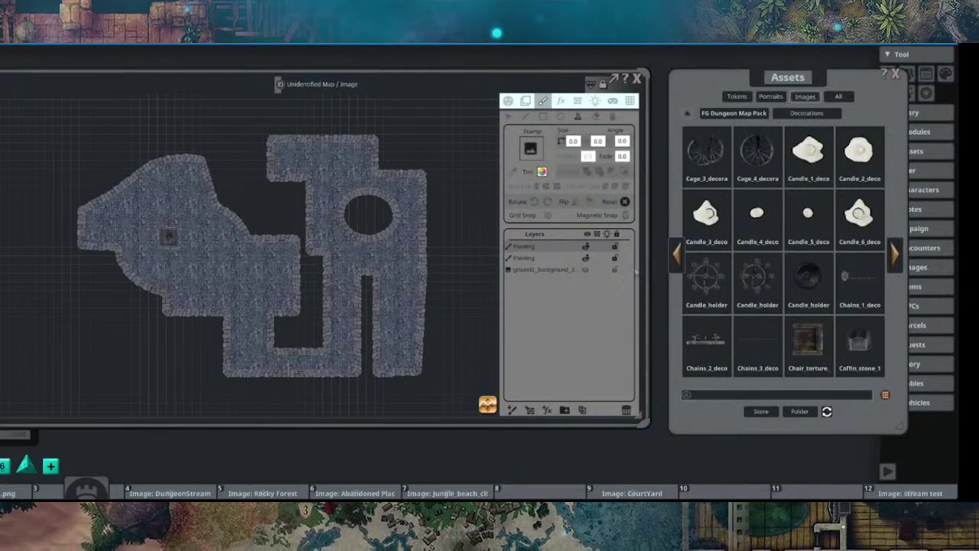
{"action": "left_click_drag", "start_coordinate": [807, 344], "coordinate": [532, 149]}
{"action": "left_click_drag", "start_coordinate": [149, 246], "coordinate": [205, 228]}
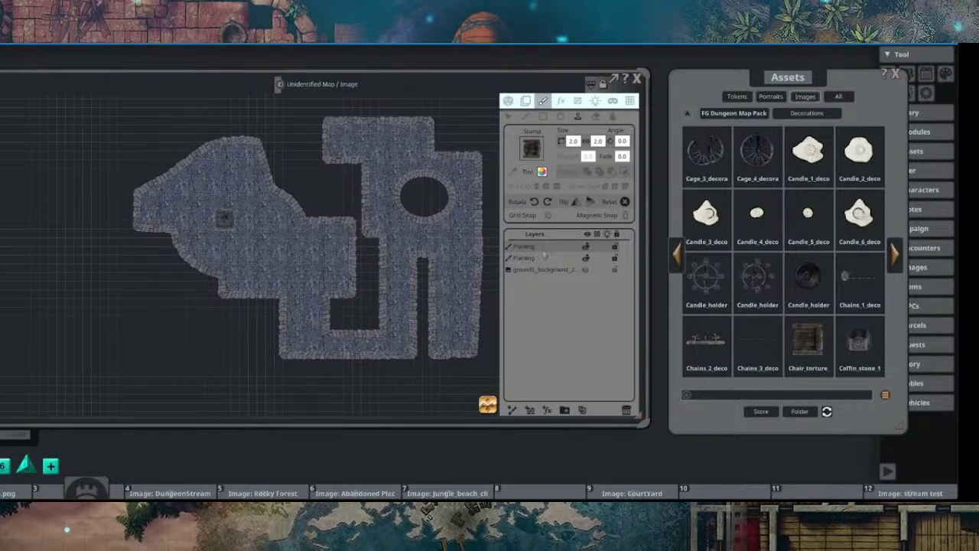
Step: Stamp the torture chair at size 2.0, rotated to 285 degrees, on the floor north of the fire pit
{"action": "scroll", "coordinate": [236, 215], "scroll_direction": "up", "scroll_amount": 5}
{"action": "left_click_drag", "start_coordinate": [223, 158], "coordinate": [247, 256]}
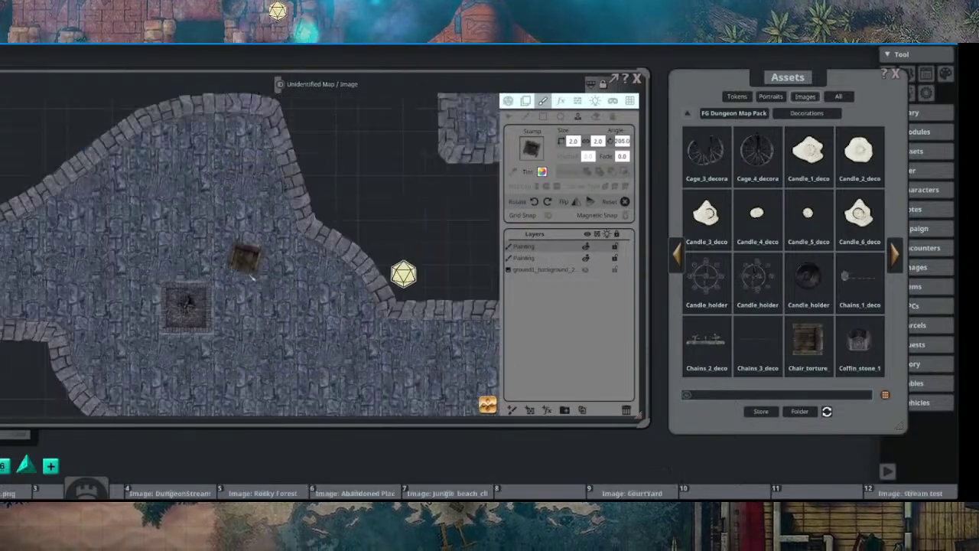
{"action": "scroll", "coordinate": [211, 218], "scroll_direction": "up", "scroll_amount": 3}
{"action": "left_click", "coordinate": [221, 208]}
{"action": "scroll", "coordinate": [335, 303], "scroll_direction": "down", "scroll_amount": 4}
{"action": "left_click_drag", "start_coordinate": [361, 320], "coordinate": [325, 199]}
{"action": "left_click_drag", "start_coordinate": [354, 235], "coordinate": [281, 250]}
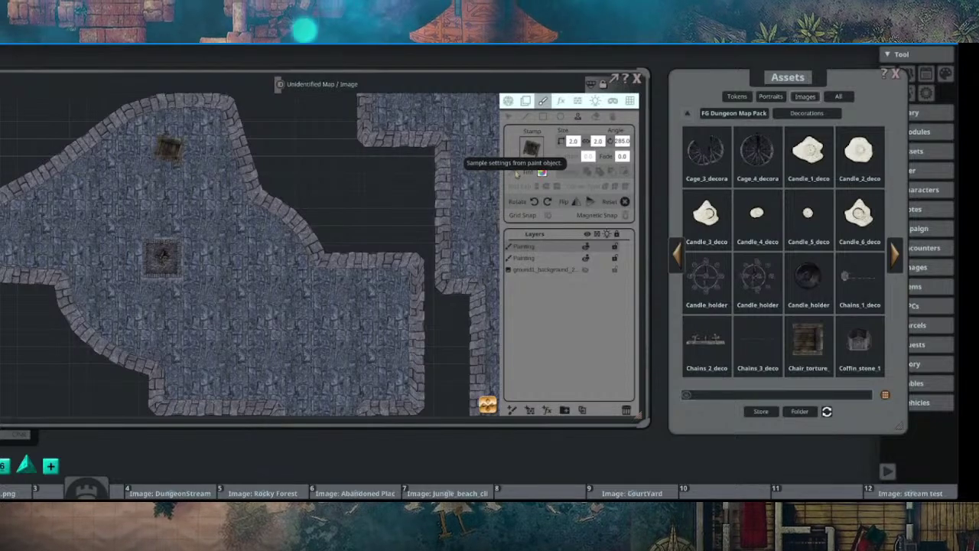
Step: Activate the Rectangle tool and make the dungeon's wall and floor painting layer the active one
{"action": "left_click", "coordinate": [544, 117]}
{"action": "scroll", "coordinate": [299, 243], "scroll_direction": "down", "scroll_amount": 2}
{"action": "left_click_drag", "start_coordinate": [299, 242], "coordinate": [235, 214]}
{"action": "left_click", "coordinate": [545, 259]}
{"action": "left_click_drag", "start_coordinate": [248, 249], "coordinate": [250, 193]}
{"action": "scroll", "coordinate": [250, 193], "scroll_direction": "up", "scroll_amount": 3}
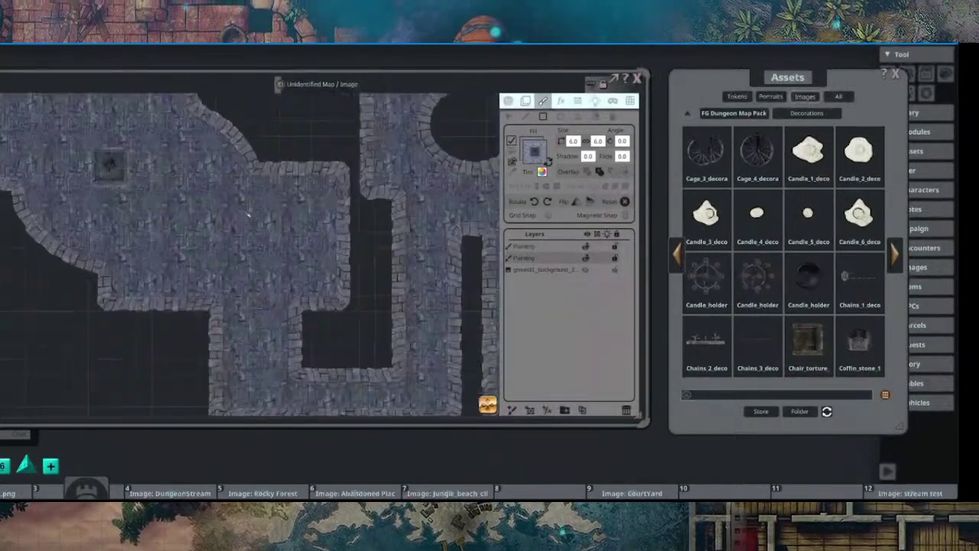
{"action": "left_click_drag", "start_coordinate": [357, 262], "coordinate": [196, 219]}
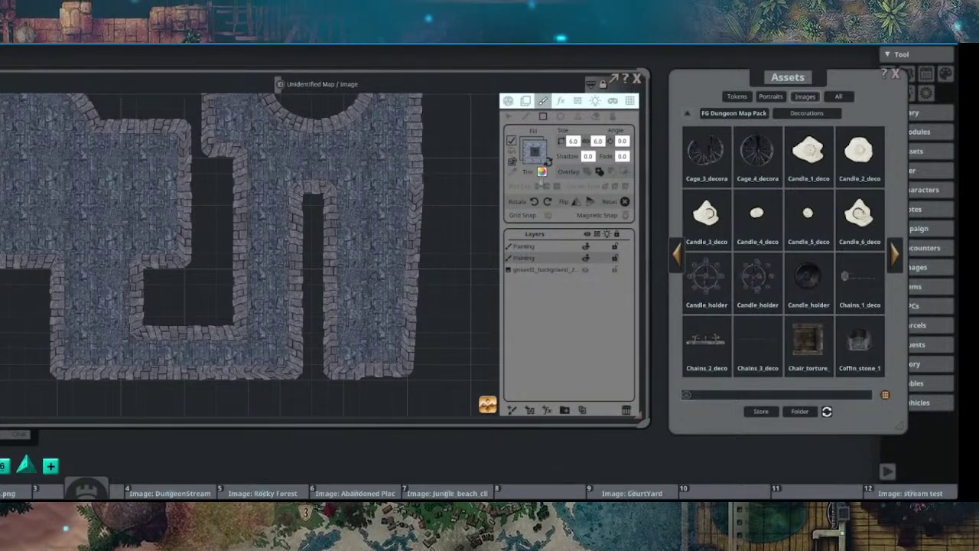
{"action": "left_click_drag", "start_coordinate": [400, 198], "coordinate": [465, 219]}
{"action": "left_click_drag", "start_coordinate": [121, 208], "coordinate": [195, 236]}
Step: Sample the Rectangle tool's settings from the existing room, and check both its stroke and its fill
{"action": "left_click", "coordinate": [512, 172]}
{"action": "scroll", "coordinate": [211, 238], "scroll_direction": "up", "scroll_amount": 4}
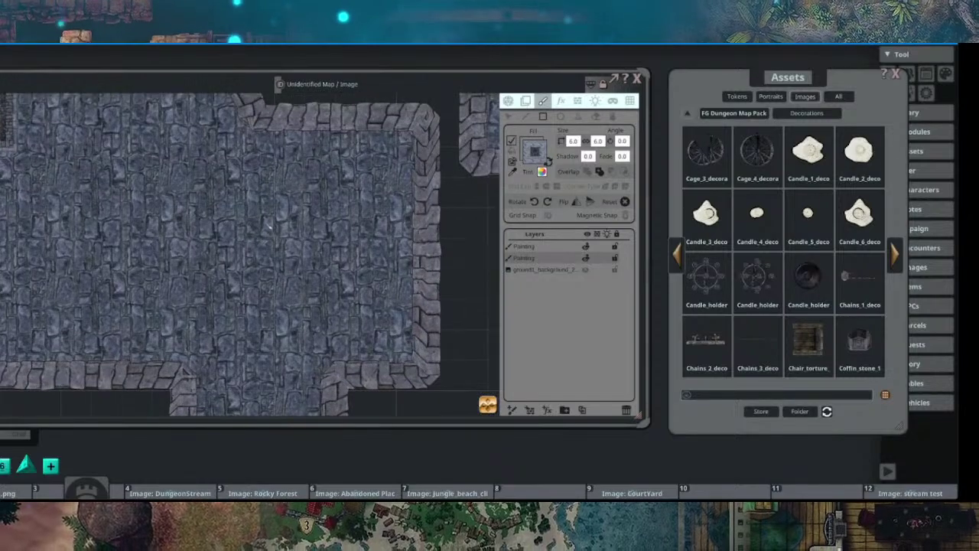
{"action": "left_click", "coordinate": [211, 238]}
{"action": "left_click", "coordinate": [547, 160]}
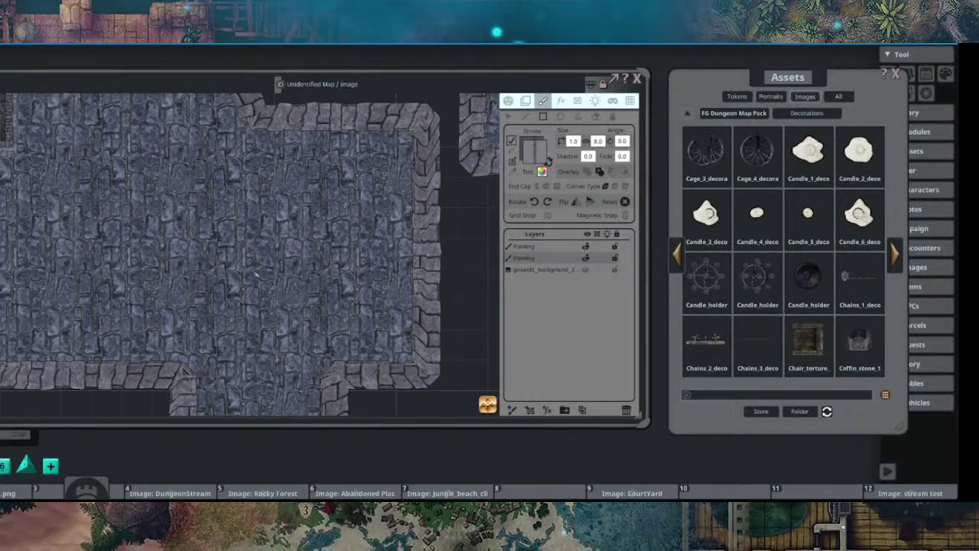
{"action": "left_click", "coordinate": [547, 160]}
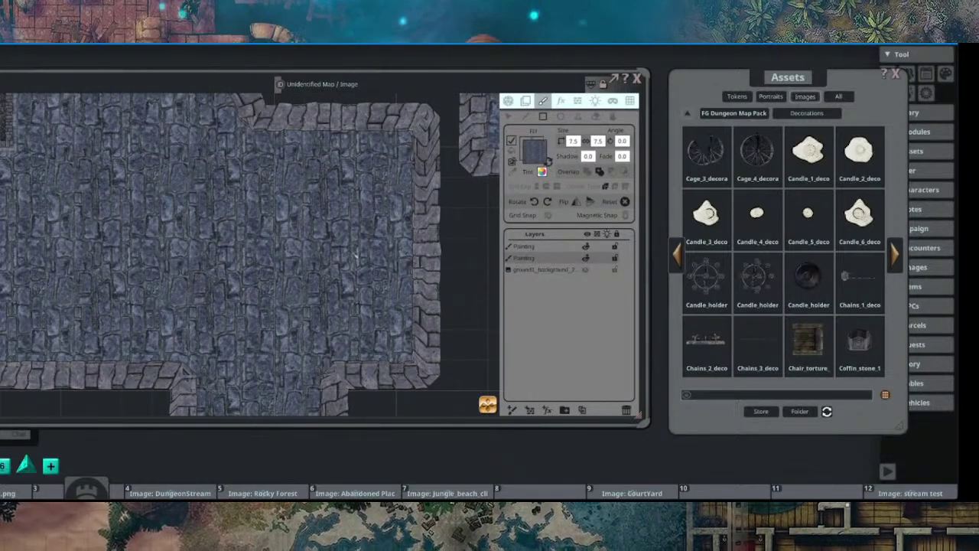
Step: Draw a new tall rectangular room east of the dungeon and a corridor rectangle joining it to the existing rooms
{"action": "scroll", "coordinate": [288, 259], "scroll_direction": "down", "scroll_amount": 5}
{"action": "left_click_drag", "start_coordinate": [367, 247], "coordinate": [96, 244]}
{"action": "left_click_drag", "start_coordinate": [215, 162], "coordinate": [311, 329]}
{"action": "scroll", "coordinate": [192, 224], "scroll_direction": "up", "scroll_amount": 4}
{"action": "mouse_move", "coordinate": [103, 241]}
{"action": "left_mouse_down"}
{"action": "mouse_move", "coordinate": [168, 219]}
{"action": "mouse_move", "coordinate": [259, 281]}
{"action": "left_mouse_up"}
{"action": "scroll", "coordinate": [161, 238], "scroll_direction": "down", "scroll_amount": 3}
{"action": "scroll", "coordinate": [90, 222], "scroll_direction": "down", "scroll_amount": 2}
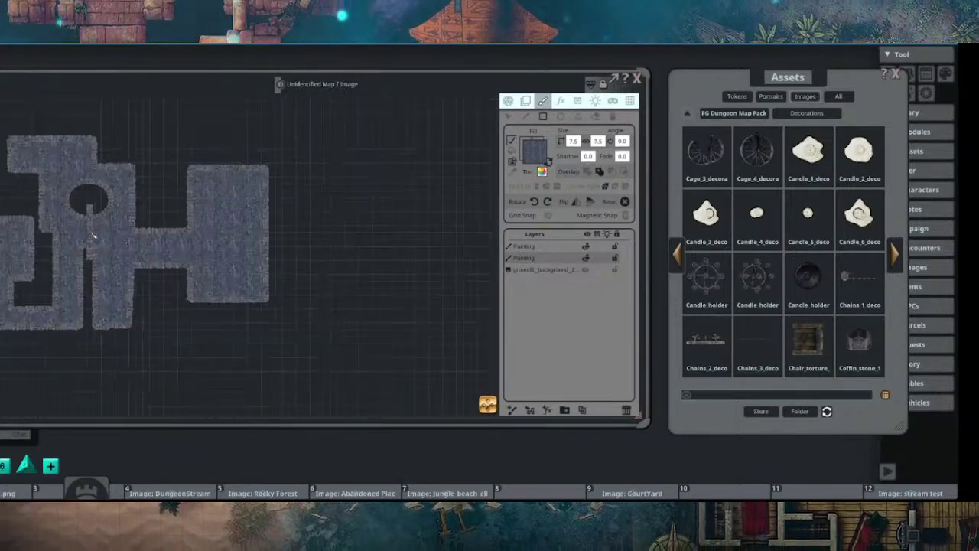
Step: Undo the last rectangle stroke and return to the west room
{"action": "left_click_drag", "start_coordinate": [90, 222], "coordinate": [259, 227]}
{"action": "scroll", "coordinate": [293, 182], "scroll_direction": "up", "scroll_amount": 2}
{"action": "key", "text": "ctrl+z"}
{"action": "left_click_drag", "start_coordinate": [124, 256], "coordinate": [131, 239]}
{"action": "left_click_drag", "start_coordinate": [180, 202], "coordinate": [260, 223]}
{"action": "scroll", "coordinate": [120, 215], "scroll_direction": "up", "scroll_amount": 2}
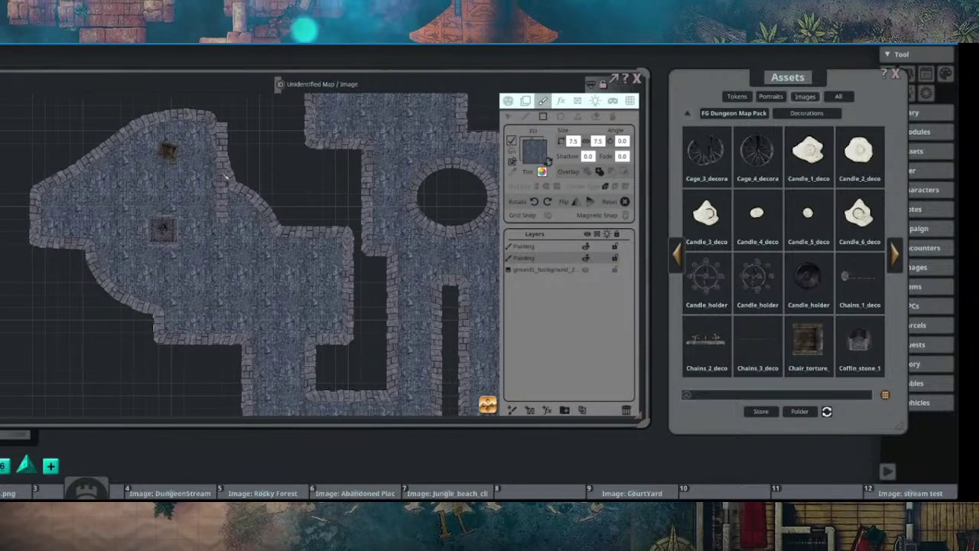
Step: Switch to the Stamp tool on the upper painting layer and load Coffin_stone_1 as its stamp image
{"action": "left_click", "coordinate": [537, 246]}
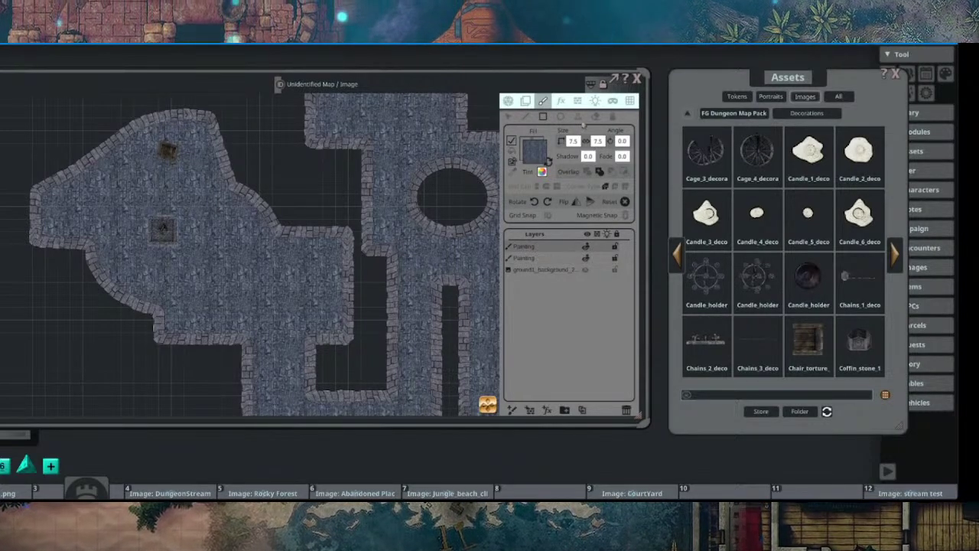
{"action": "left_click", "coordinate": [579, 117]}
{"action": "left_click", "coordinate": [168, 151]}
{"action": "scroll", "coordinate": [194, 198], "scroll_direction": "up", "scroll_amount": 3}
{"action": "left_click_drag", "start_coordinate": [172, 194], "coordinate": [272, 295]}
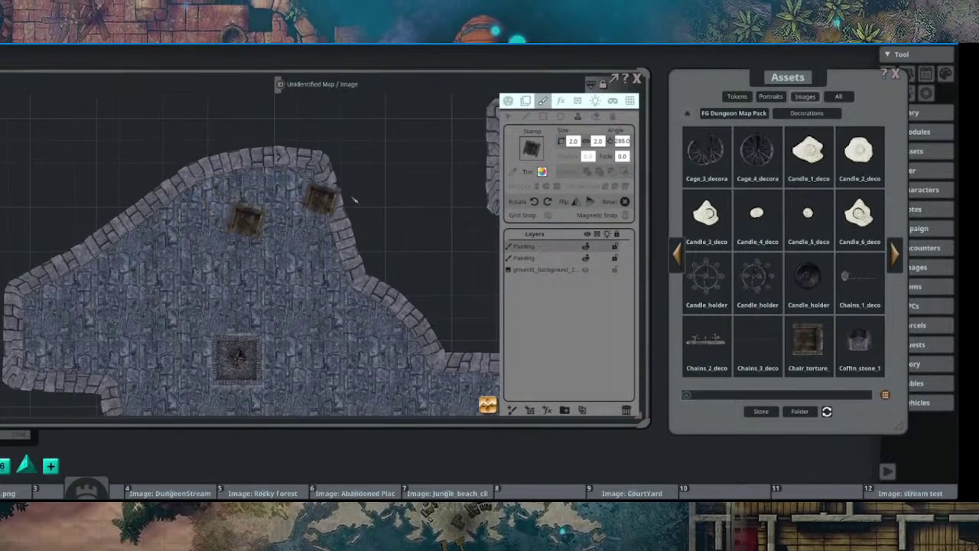
{"action": "left_click_drag", "start_coordinate": [866, 353], "coordinate": [536, 151]}
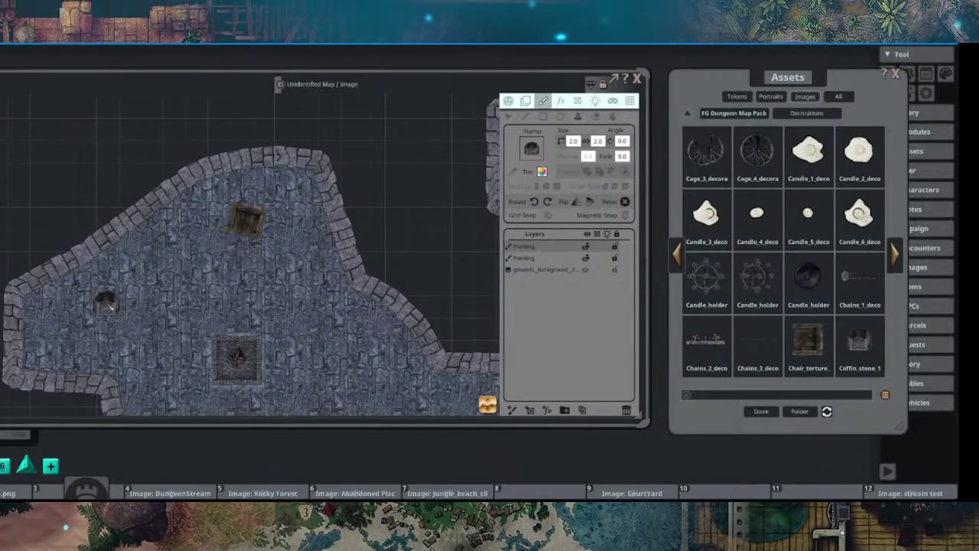
Step: Stamp two coffins at size 3.9 along the west room's curved southwest wall, rotating each to face the room
{"action": "scroll", "coordinate": [150, 314], "scroll_direction": "up", "scroll_amount": 7}
{"action": "left_click_drag", "start_coordinate": [150, 314], "coordinate": [206, 228]}
{"action": "scroll", "coordinate": [206, 330], "scroll_direction": "up", "scroll_amount": 6}
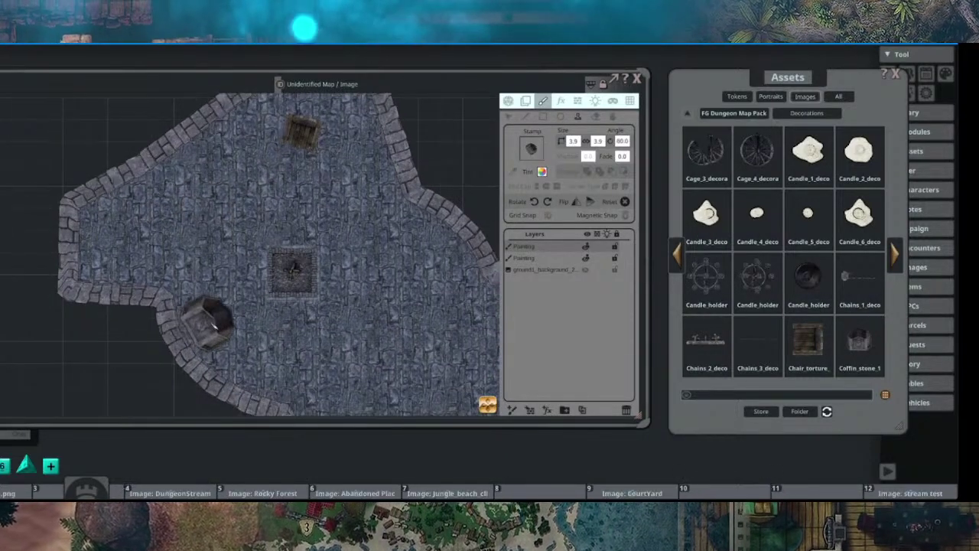
{"action": "left_click", "coordinate": [206, 332]}
{"action": "scroll", "coordinate": [264, 367], "scroll_direction": "down", "scroll_amount": 3}
{"action": "left_click", "coordinate": [256, 374]}
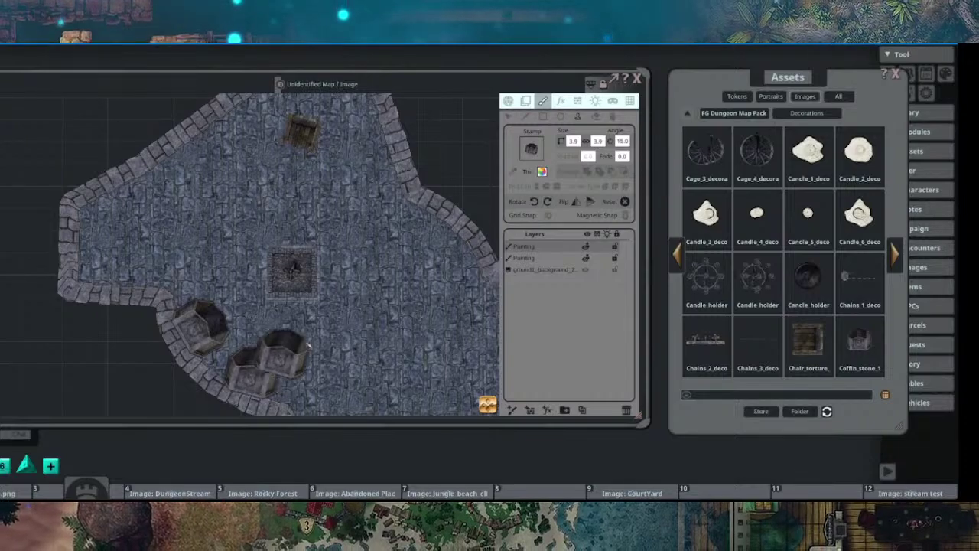
{"action": "left_click_drag", "start_coordinate": [414, 282], "coordinate": [363, 339]}
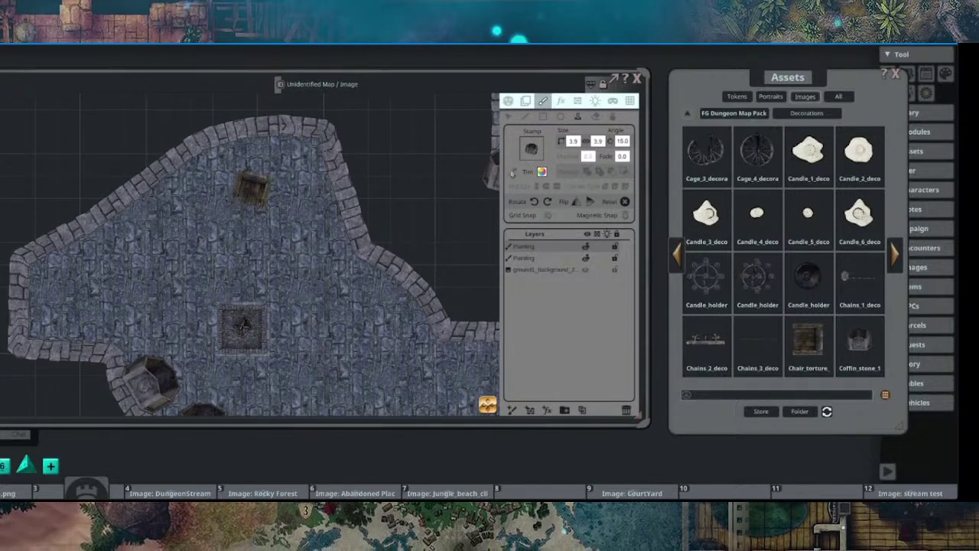
Step: Try to sample the torture chair's settings from the map with the Stamp and Rectangle tools
{"action": "left_click", "coordinate": [256, 183]}
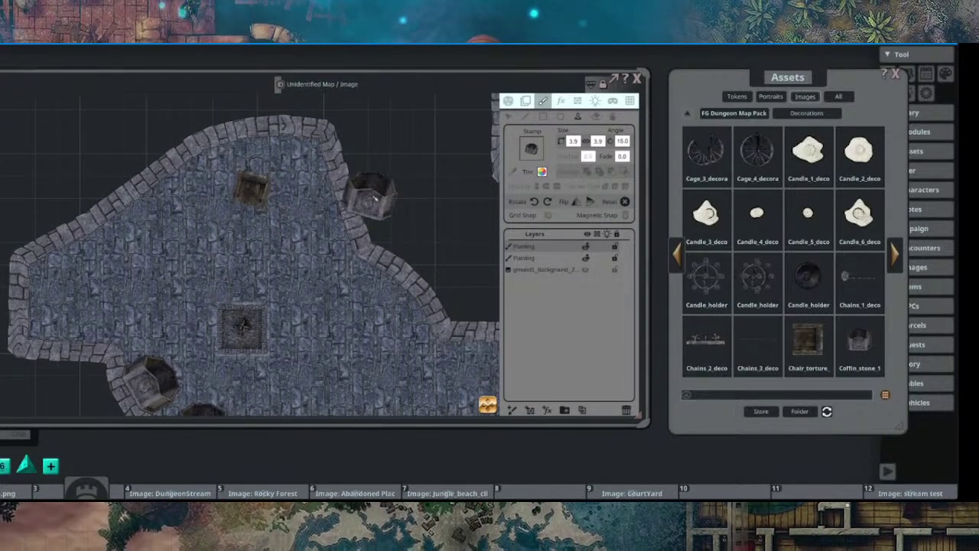
{"action": "scroll", "coordinate": [251, 196], "scroll_direction": "up", "scroll_amount": 2}
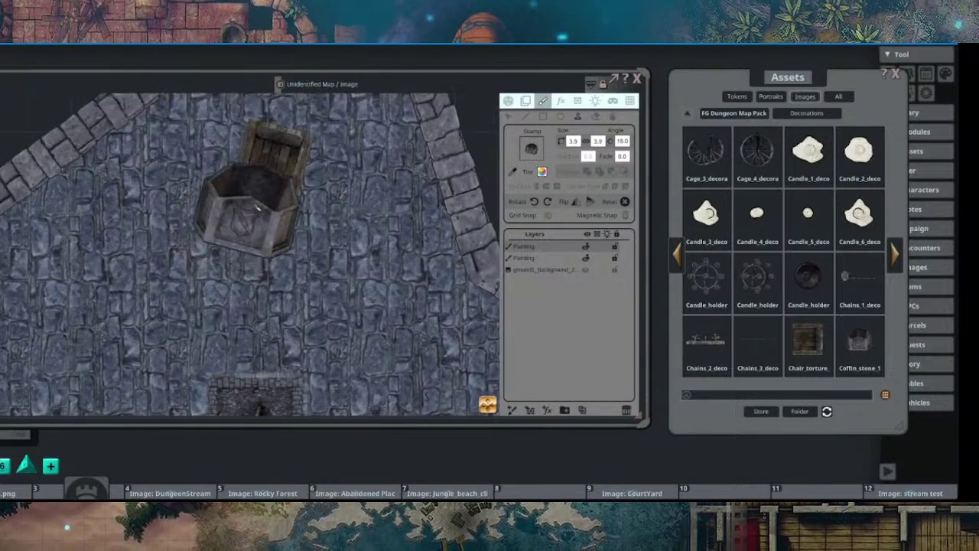
{"action": "scroll", "coordinate": [206, 279], "scroll_direction": "down", "scroll_amount": 2}
{"action": "left_click_drag", "start_coordinate": [248, 276], "coordinate": [286, 221]}
{"action": "scroll", "coordinate": [302, 222], "scroll_direction": "down", "scroll_amount": 6}
{"action": "left_click", "coordinate": [543, 115]}
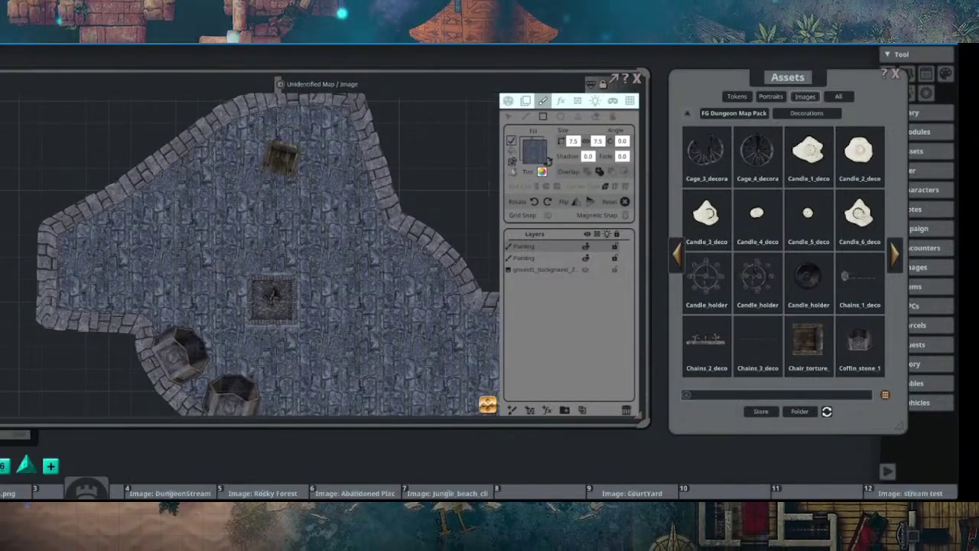
{"action": "left_click", "coordinate": [577, 116]}
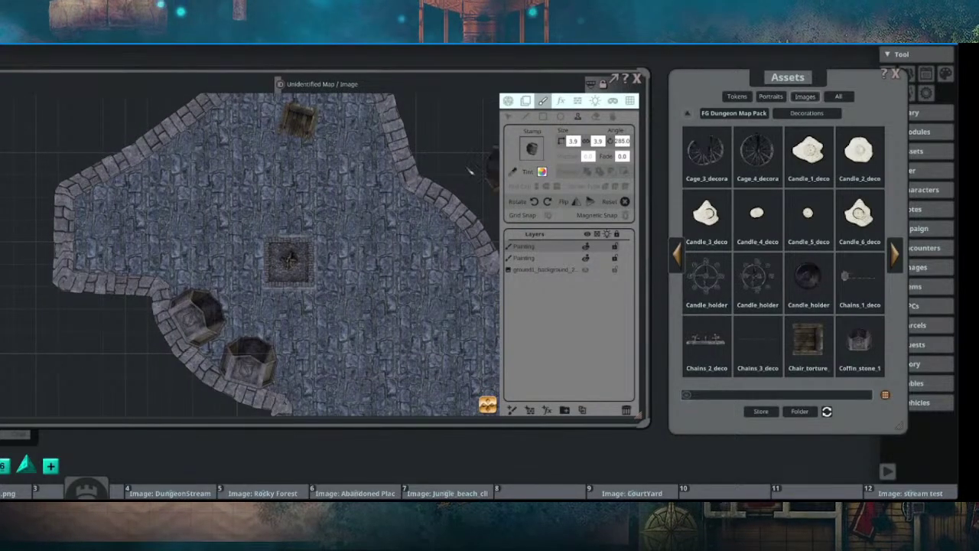
Step: Scale the coffin stamp to 3.1 and rotate it to 255 degrees
{"action": "scroll", "coordinate": [300, 132], "scroll_direction": "up", "scroll_amount": 2}
{"action": "scroll", "coordinate": [329, 174], "scroll_direction": "down", "scroll_amount": 3}
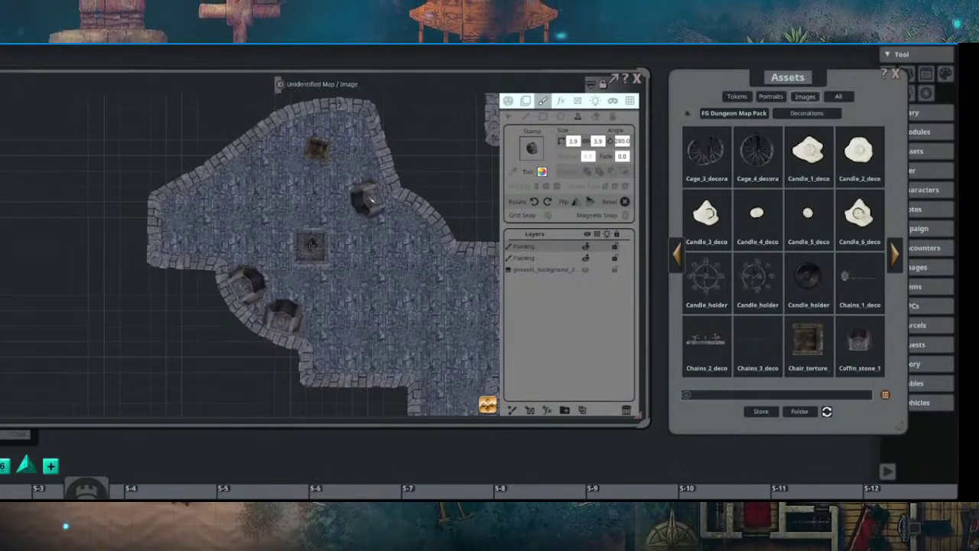
{"action": "scroll", "coordinate": [367, 175], "scroll_direction": "up", "scroll_amount": 2}
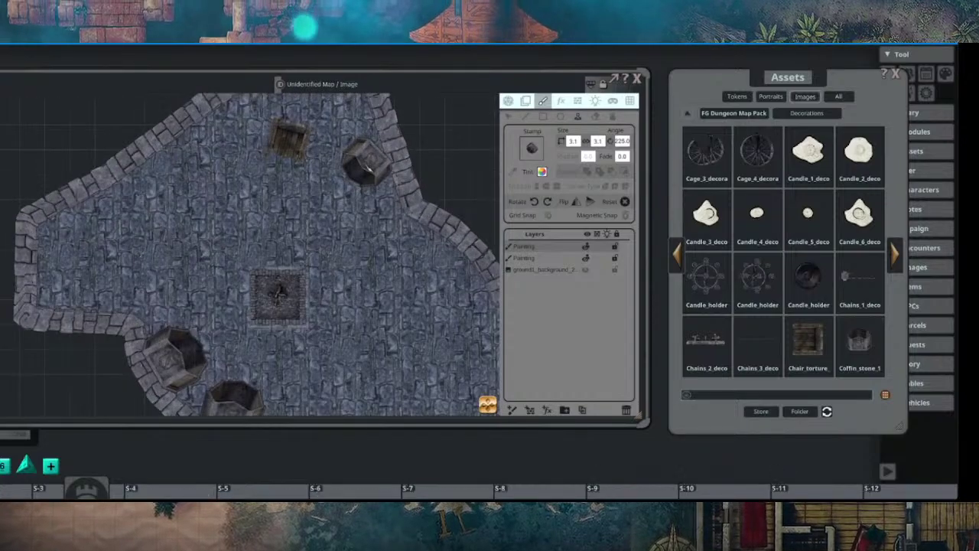
{"action": "scroll", "coordinate": [382, 178], "scroll_direction": "down", "scroll_amount": 3}
{"action": "scroll", "coordinate": [329, 230], "scroll_direction": "up", "scroll_amount": 2}
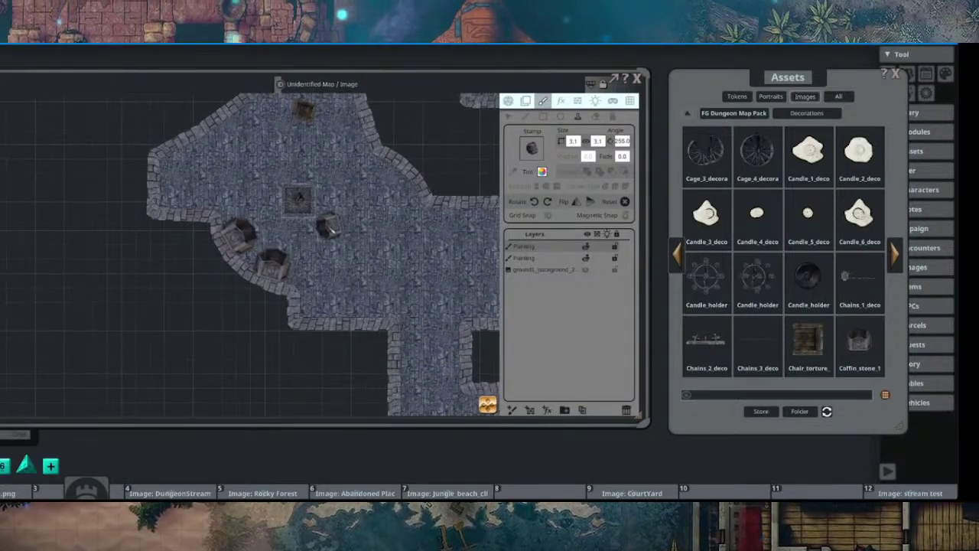
{"action": "left_click_drag", "start_coordinate": [362, 216], "coordinate": [305, 244]}
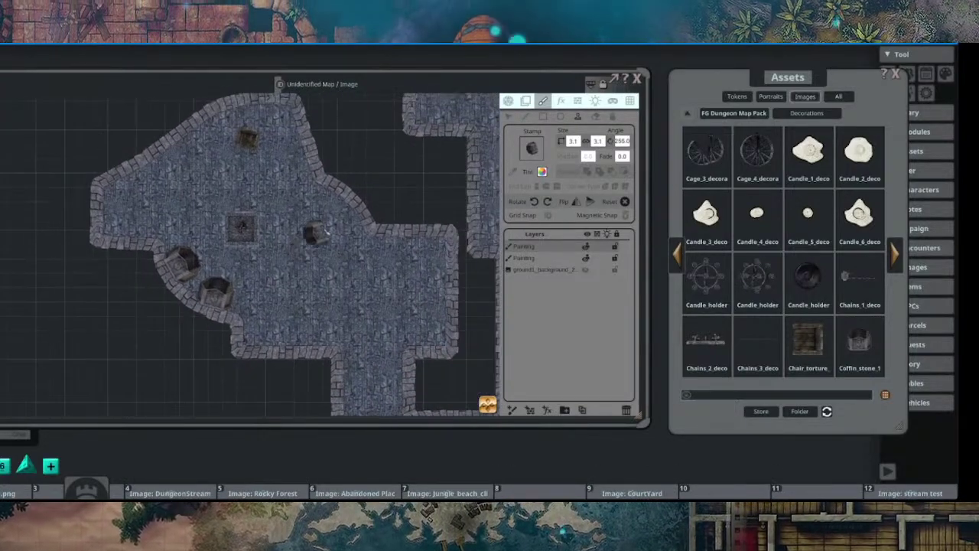
{"action": "left_click_drag", "start_coordinate": [347, 212], "coordinate": [300, 232]}
Step: Select the stamped coffin nearest the west corner by its point and move it into that corner of the room
{"action": "left_click", "coordinate": [509, 117]}
{"action": "scroll", "coordinate": [290, 147], "scroll_direction": "up", "scroll_amount": 2}
{"action": "scroll", "coordinate": [208, 277], "scroll_direction": "up", "scroll_amount": 3}
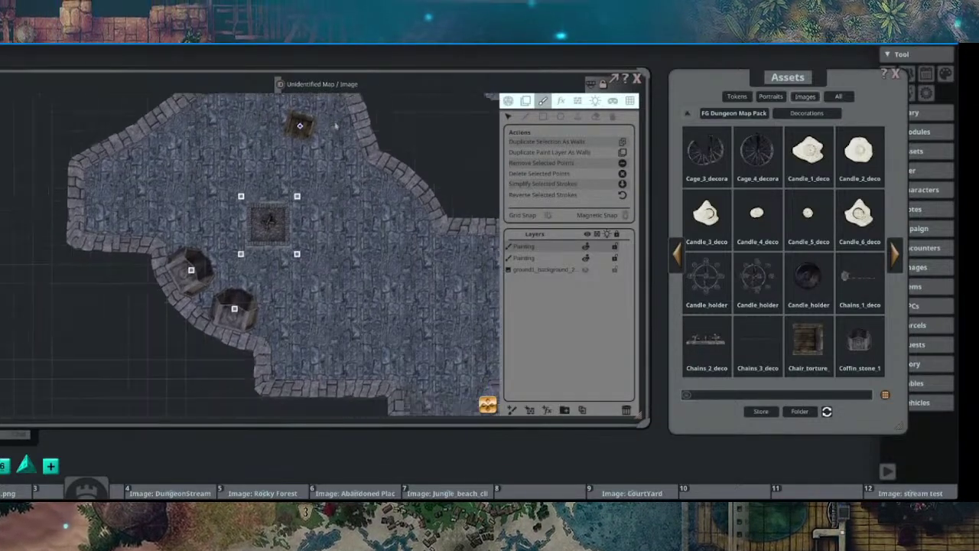
{"action": "left_click_drag", "start_coordinate": [207, 272], "coordinate": [69, 178]}
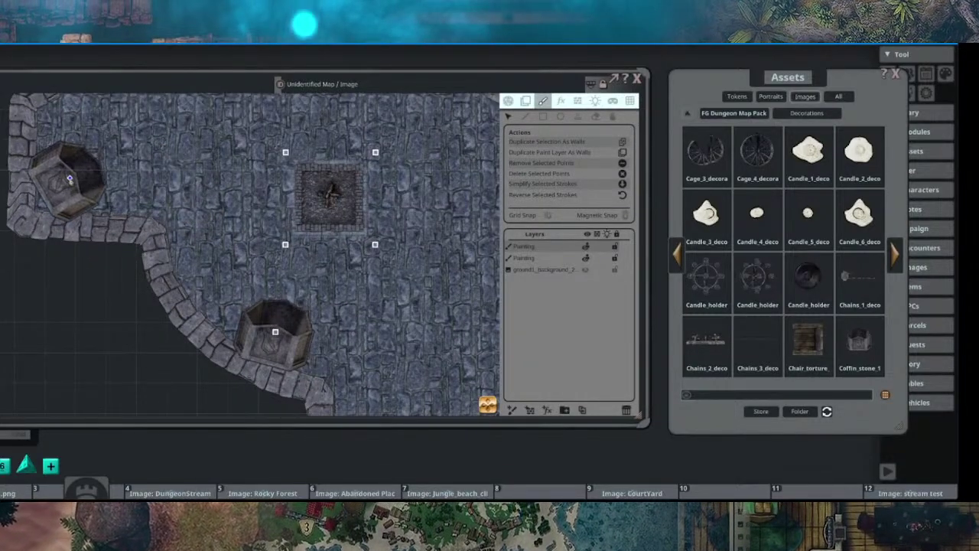
Step: Move the coffin on the west room's curved southwest wall tight against that wall, and shift the torture chair toward the room's north end
{"action": "left_click_drag", "start_coordinate": [206, 183], "coordinate": [185, 243]}
{"action": "left_click_drag", "start_coordinate": [253, 391], "coordinate": [194, 354]}
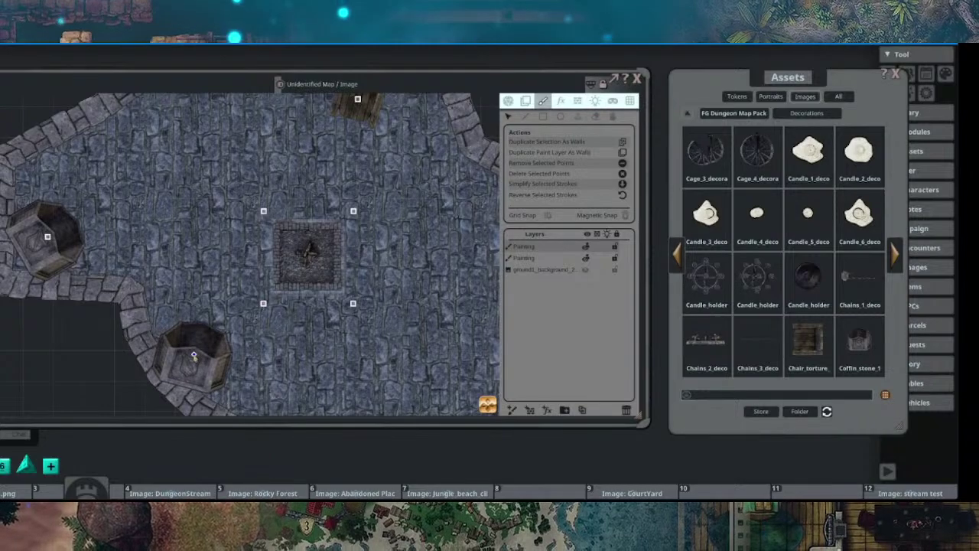
{"action": "scroll", "coordinate": [273, 326], "scroll_direction": "down", "scroll_amount": 3}
{"action": "left_click_drag", "start_coordinate": [352, 314], "coordinate": [238, 364]}
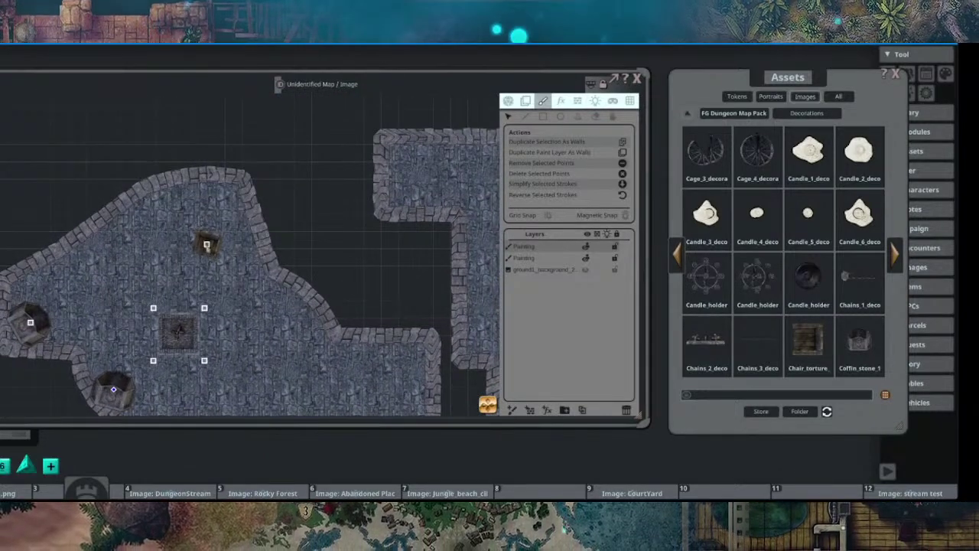
{"action": "left_click_drag", "start_coordinate": [207, 246], "coordinate": [205, 216]}
{"action": "left_click_drag", "start_coordinate": [242, 270], "coordinate": [245, 225]}
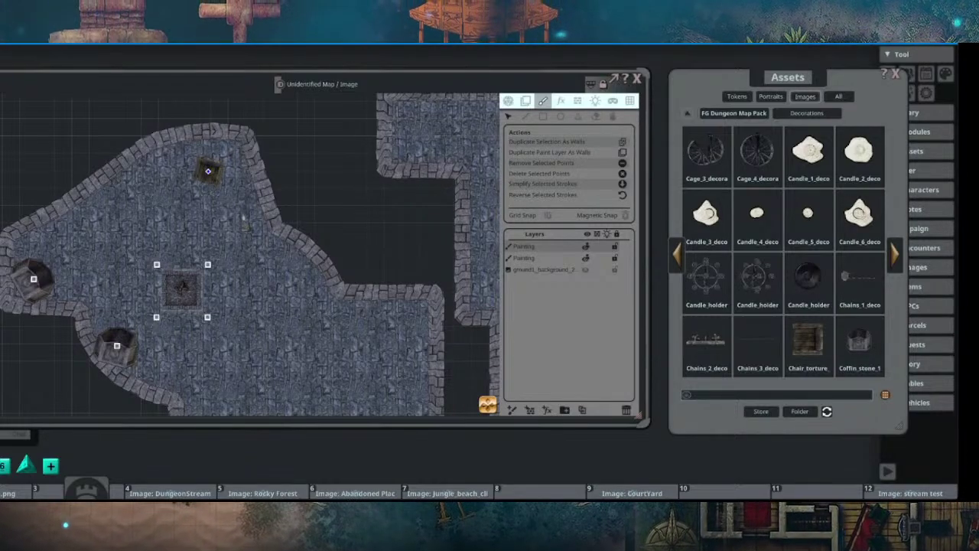
Step: Activate the Stamp tool and review the dungeon's merged rooms and corridors from the west room across to the east room
{"action": "scroll", "coordinate": [221, 172], "scroll_direction": "down", "scroll_amount": 3}
{"action": "mouse_move", "coordinate": [307, 270]}
{"action": "left_mouse_down"}
{"action": "mouse_move", "coordinate": [226, 229]}
{"action": "mouse_move", "coordinate": [229, 242]}
{"action": "mouse_move", "coordinate": [184, 231]}
{"action": "mouse_move", "coordinate": [212, 263]}
{"action": "left_mouse_up"}
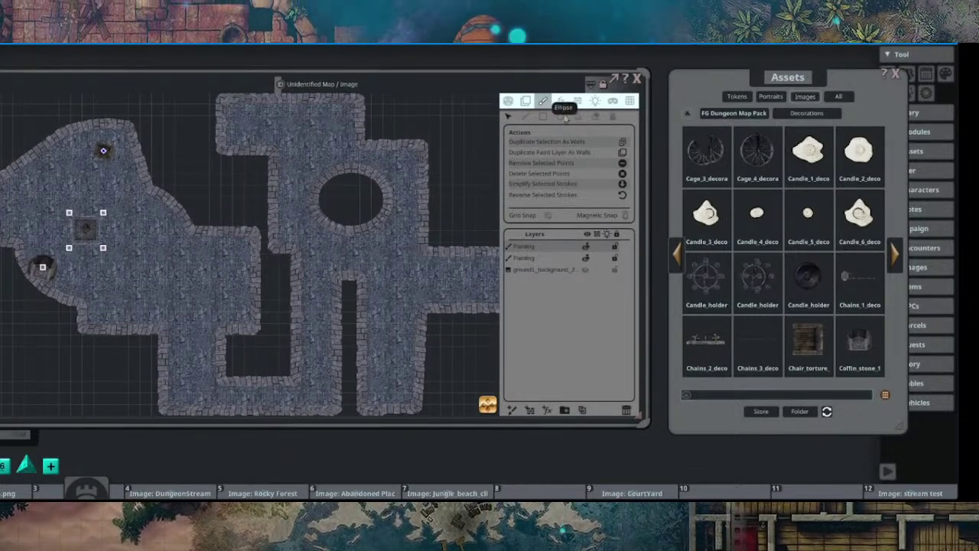
{"action": "left_click", "coordinate": [578, 117]}
{"action": "scroll", "coordinate": [246, 233], "scroll_direction": "down", "scroll_amount": 4}
{"action": "left_click_drag", "start_coordinate": [260, 236], "coordinate": [323, 253]}
{"action": "scroll", "coordinate": [305, 222], "scroll_direction": "up", "scroll_amount": 4}
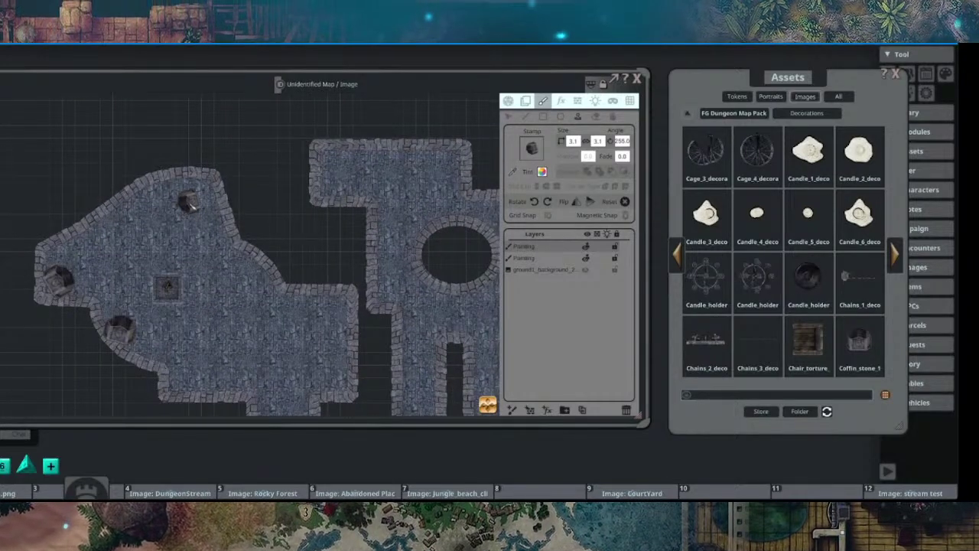
{"action": "scroll", "coordinate": [459, 222], "scroll_direction": "down", "scroll_amount": 2}
{"action": "scroll", "coordinate": [317, 222], "scroll_direction": "up", "scroll_amount": 3}
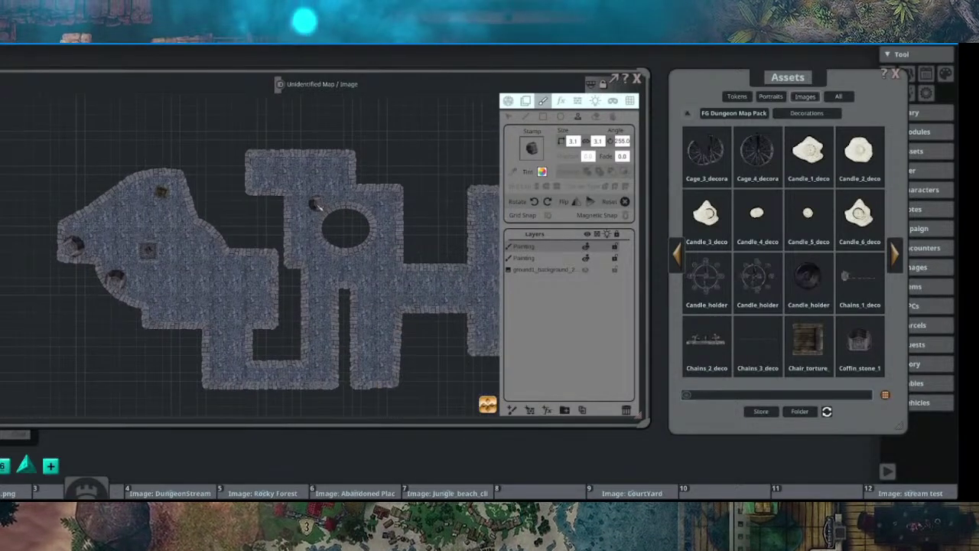
{"action": "left_click_drag", "start_coordinate": [317, 228], "coordinate": [300, 228]}
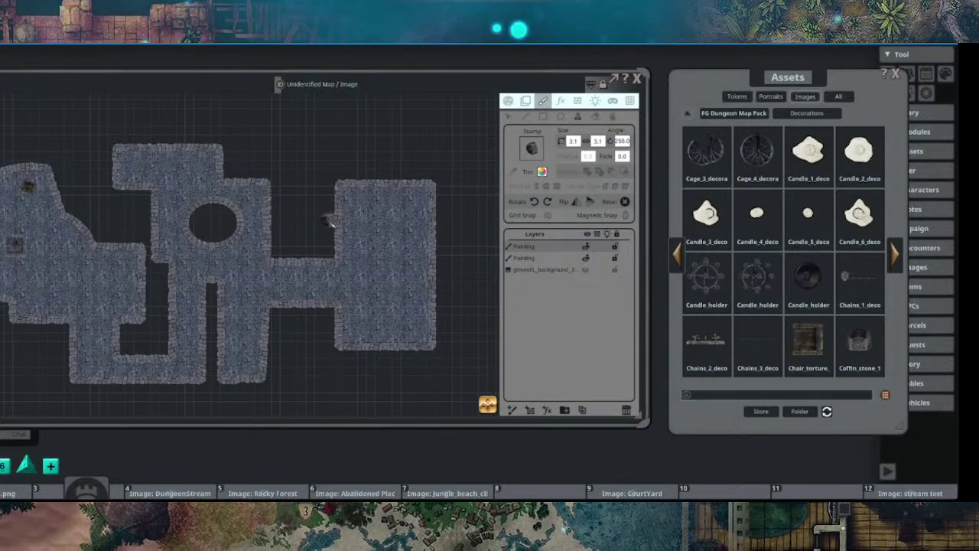
{"action": "scroll", "coordinate": [331, 222], "scroll_direction": "down", "scroll_amount": 2}
{"action": "scroll", "coordinate": [314, 229], "scroll_direction": "up", "scroll_amount": 1}
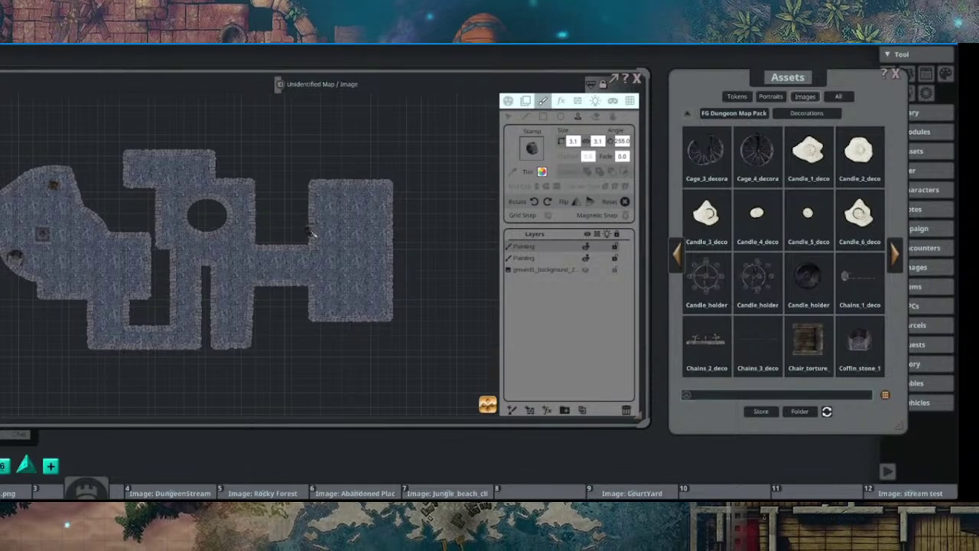
{"action": "scroll", "coordinate": [255, 226], "scroll_direction": "up", "scroll_amount": 1}
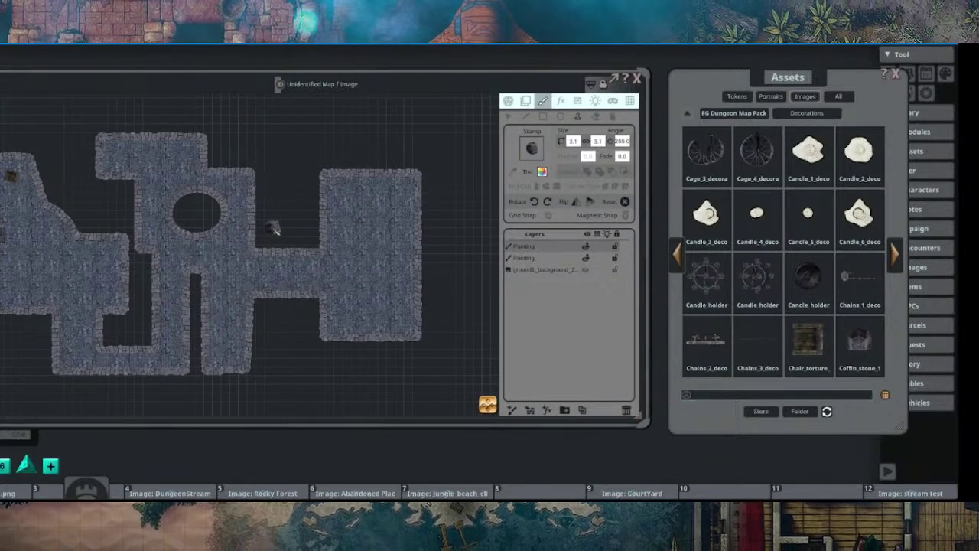
Step: Switch to tile editing and examine the extents of the upper and lower Painting layers across the dungeon
{"action": "left_click", "coordinate": [526, 101]}
{"action": "left_click_drag", "start_coordinate": [299, 240], "coordinate": [358, 218]}
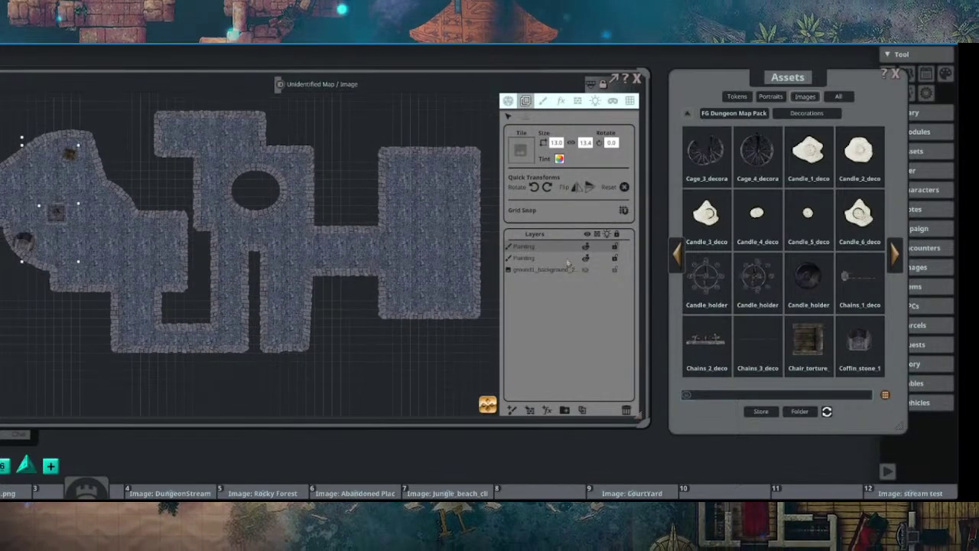
{"action": "left_click", "coordinate": [563, 260]}
{"action": "scroll", "coordinate": [344, 230], "scroll_direction": "down", "scroll_amount": 1}
{"action": "scroll", "coordinate": [305, 239], "scroll_direction": "up", "scroll_amount": 2}
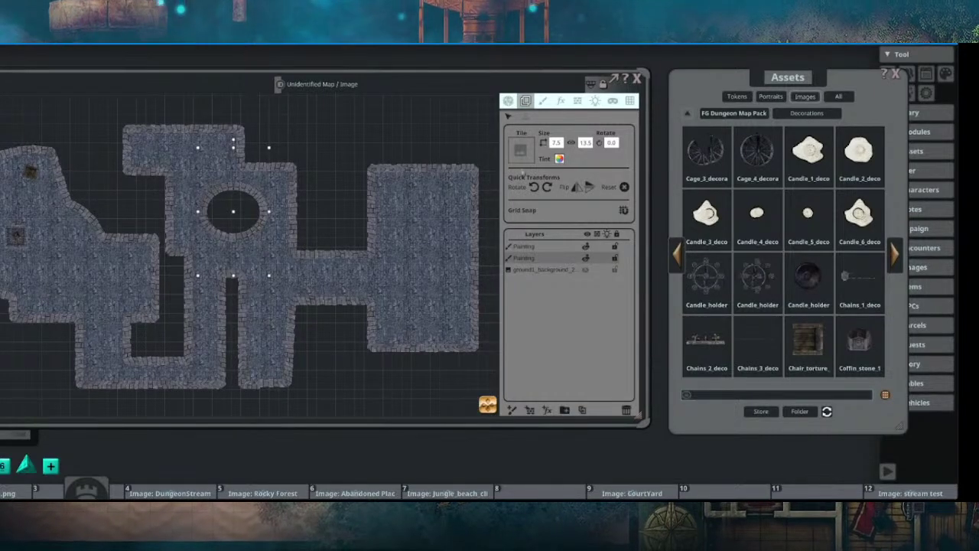
{"action": "scroll", "coordinate": [445, 222], "scroll_direction": "down", "scroll_amount": 2}
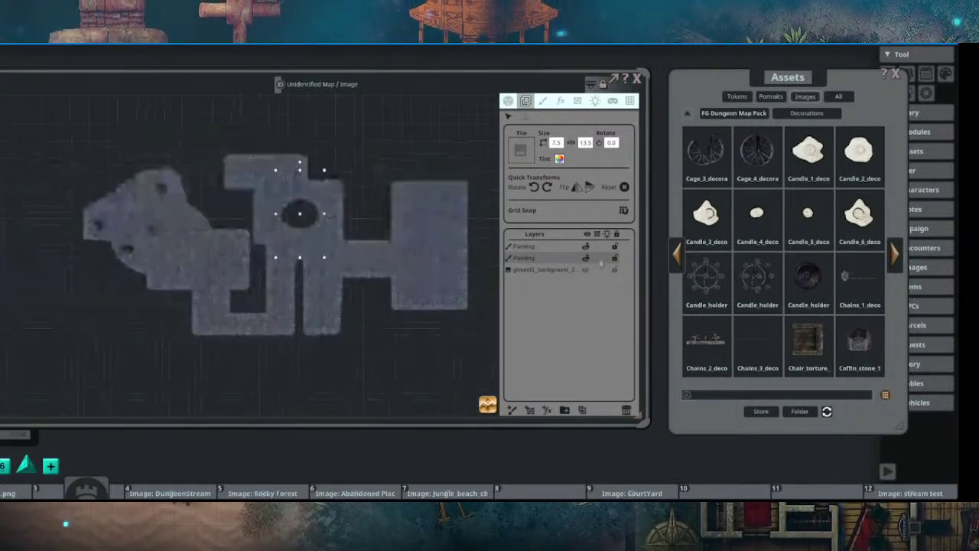
Step: Show the ground1_background_2 layer to examine it beneath the dungeon rooms, and hide it again
{"action": "left_click", "coordinate": [561, 270]}
{"action": "left_click", "coordinate": [586, 270]}
{"action": "scroll", "coordinate": [341, 232], "scroll_direction": "up", "scroll_amount": 1}
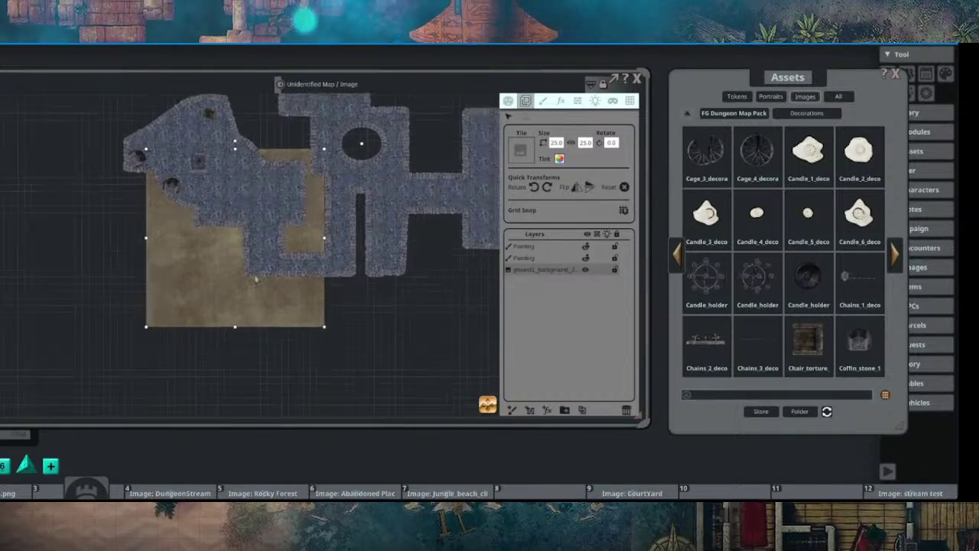
{"action": "left_click_drag", "start_coordinate": [301, 246], "coordinate": [68, 217]}
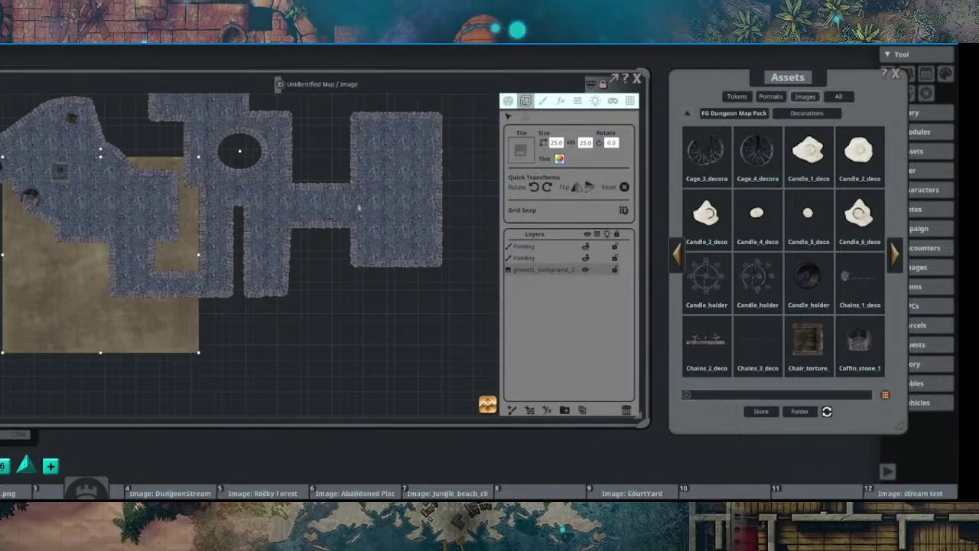
{"action": "left_click_drag", "start_coordinate": [353, 211], "coordinate": [356, 230]}
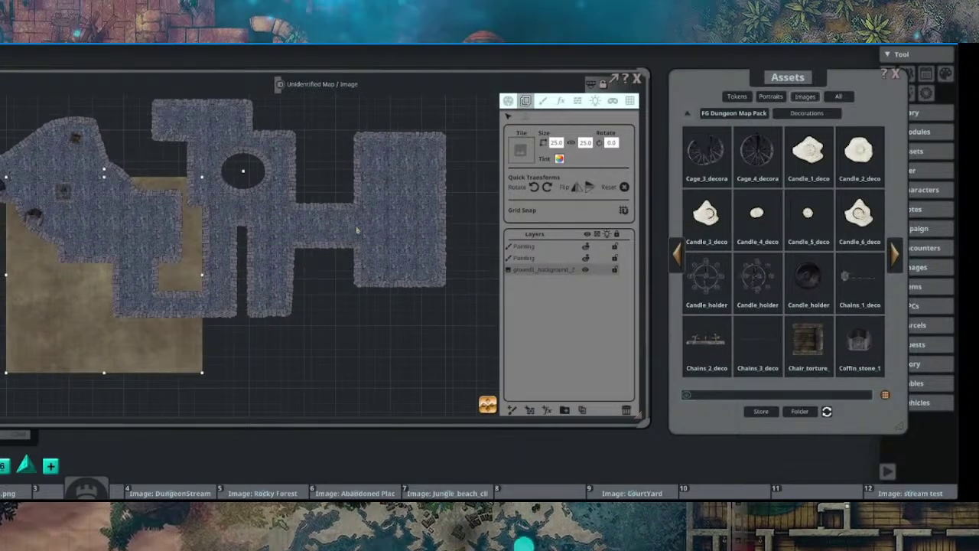
{"action": "left_click", "coordinate": [585, 270]}
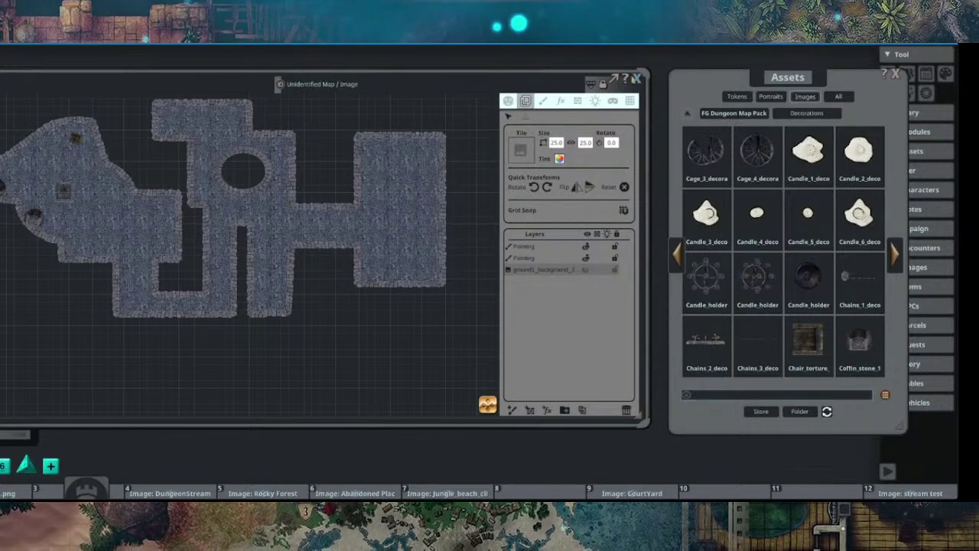
Step: Replace the dungeon map on screen with the Jungle_beach_cliff map and close the Assets window
{"action": "left_click", "coordinate": [636, 78]}
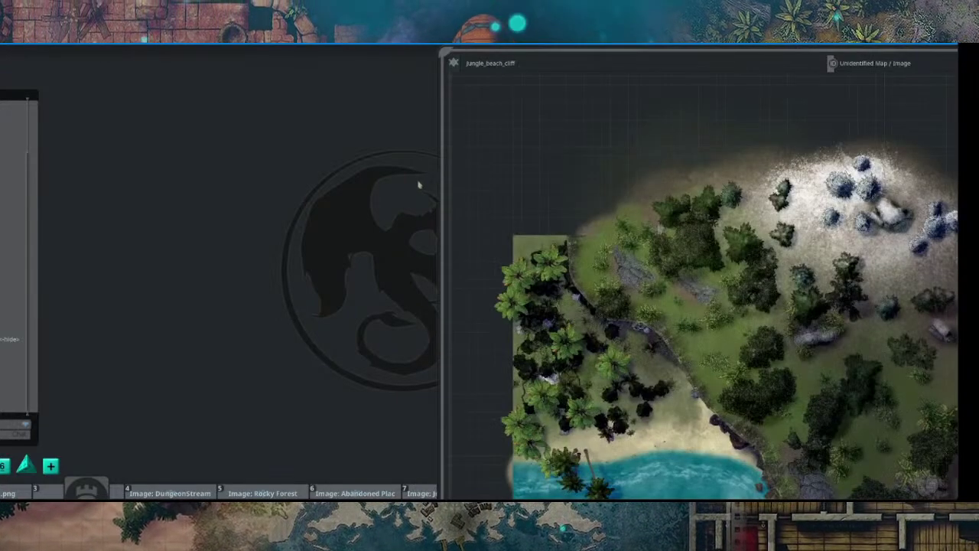
{"action": "left_click_drag", "start_coordinate": [718, 52], "coordinate": [231, 59]}
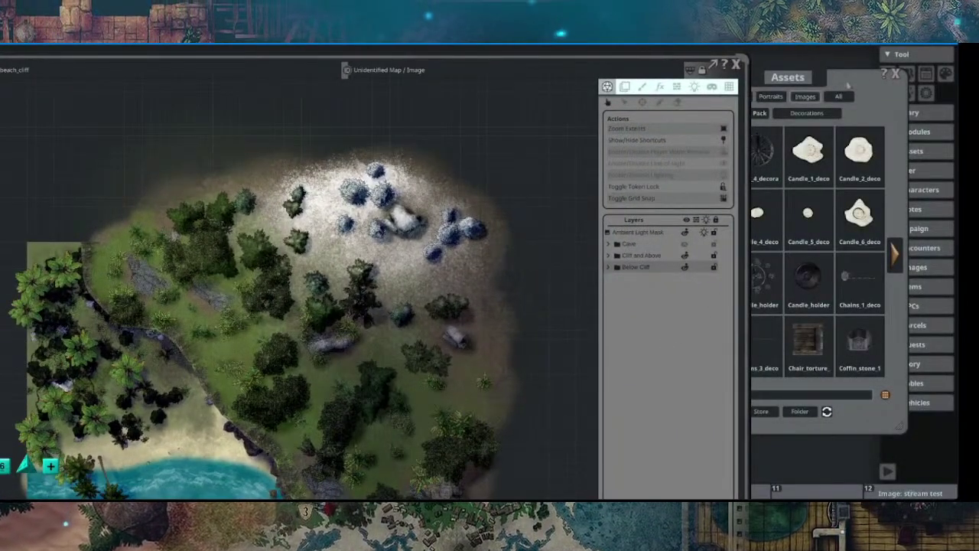
{"action": "left_click", "coordinate": [896, 75]}
Step: Reposition and resize the Jungle_beach_cliff map window so its title bar, layer list and lower edge all fit on the desktop
{"action": "left_click_drag", "start_coordinate": [606, 62], "coordinate": [612, 46]}
{"action": "left_click_drag", "start_coordinate": [748, 315], "coordinate": [774, 171]}
{"action": "left_click_drag", "start_coordinate": [768, 356], "coordinate": [774, 211]}
{"action": "left_click_drag", "start_coordinate": [614, 422], "coordinate": [610, 207]}
{"action": "left_click_drag", "start_coordinate": [777, 133], "coordinate": [778, 378]}
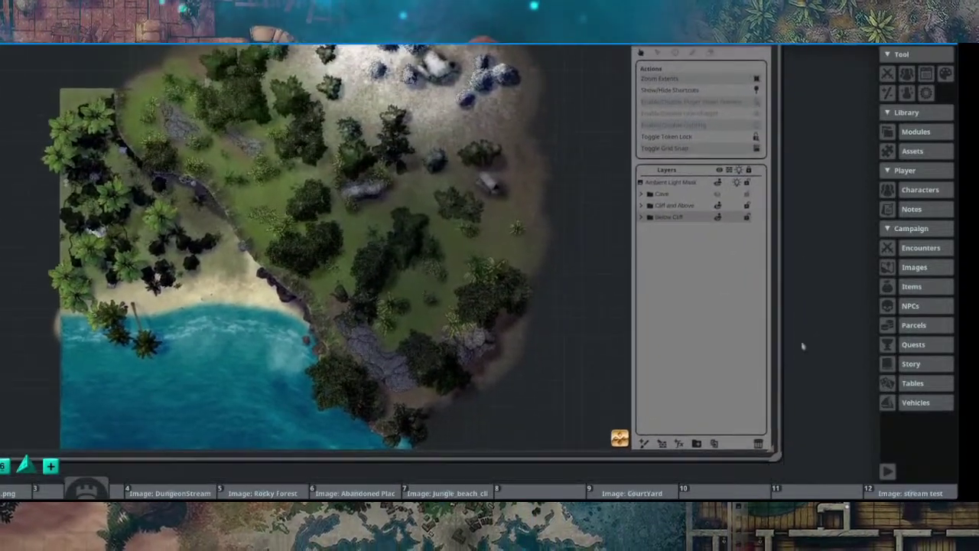
{"action": "mouse_move", "coordinate": [777, 228]}
{"action": "left_mouse_down"}
{"action": "mouse_move", "coordinate": [779, 266]}
{"action": "mouse_move", "coordinate": [772, 243]}
{"action": "left_mouse_up"}
{"action": "left_click_drag", "start_coordinate": [648, 476], "coordinate": [651, 407]}
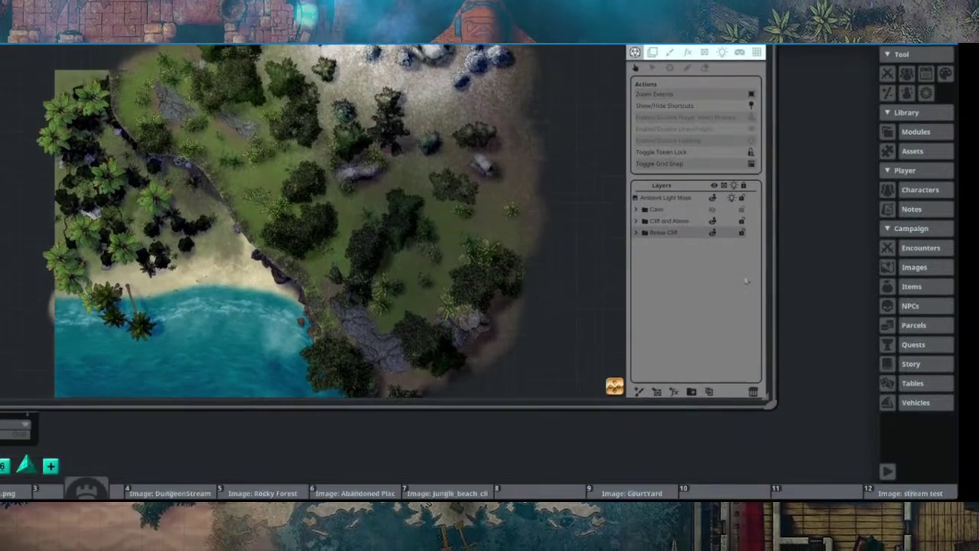
{"action": "left_click_drag", "start_coordinate": [772, 268], "coordinate": [774, 317]}
Step: Open the campaign's Images list, browse its maps, and place the list beside the Jungle_beach_cliff map
{"action": "scroll", "coordinate": [331, 237], "scroll_direction": "up", "scroll_amount": 5}
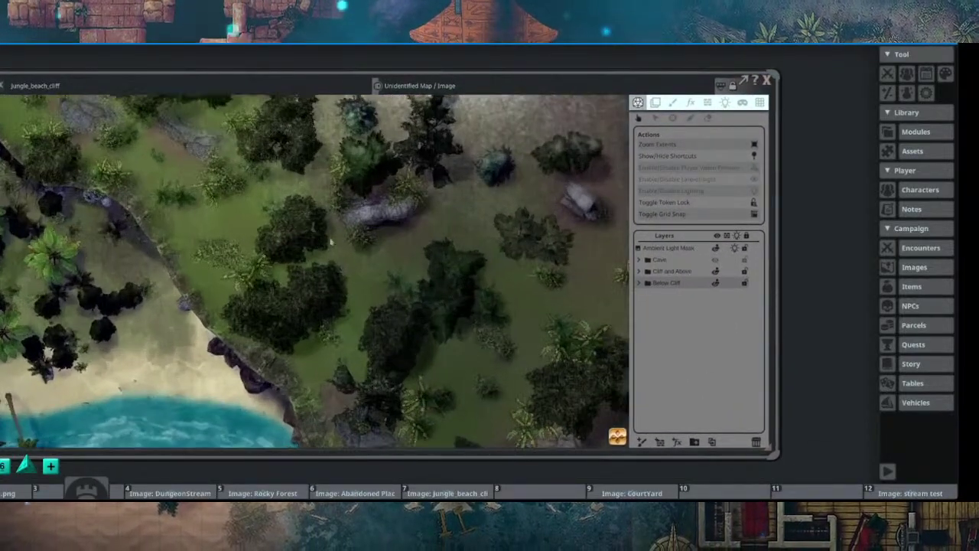
{"action": "scroll", "coordinate": [314, 254], "scroll_direction": "down", "scroll_amount": 4}
{"action": "scroll", "coordinate": [239, 243], "scroll_direction": "up", "scroll_amount": 3}
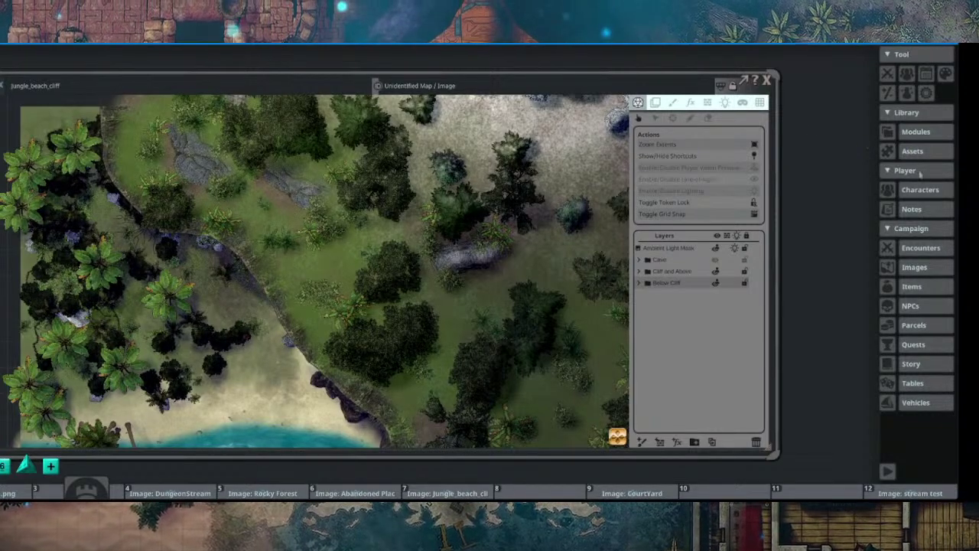
{"action": "left_click", "coordinate": [921, 269]}
{"action": "left_click_drag", "start_coordinate": [905, 77], "coordinate": [660, 48]}
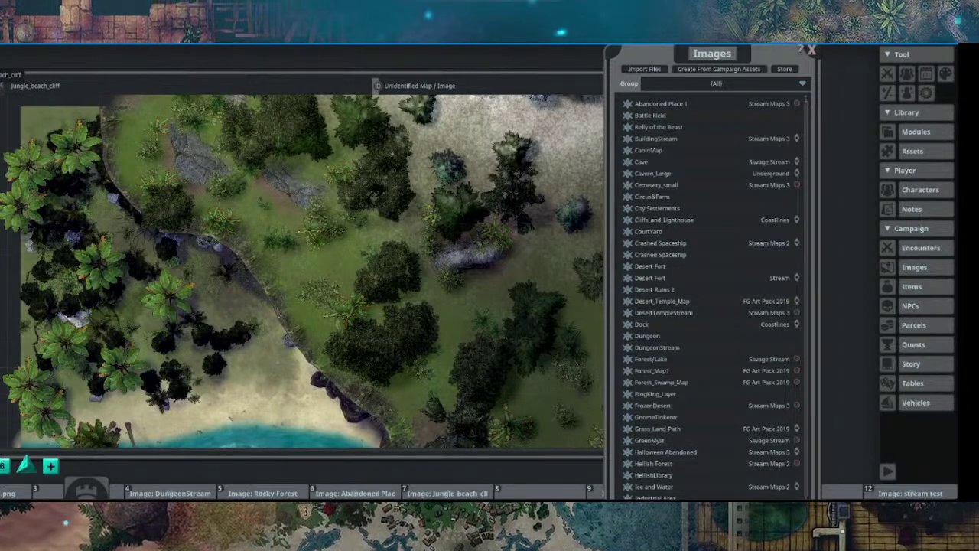
{"action": "left_click", "coordinate": [3, 85]}
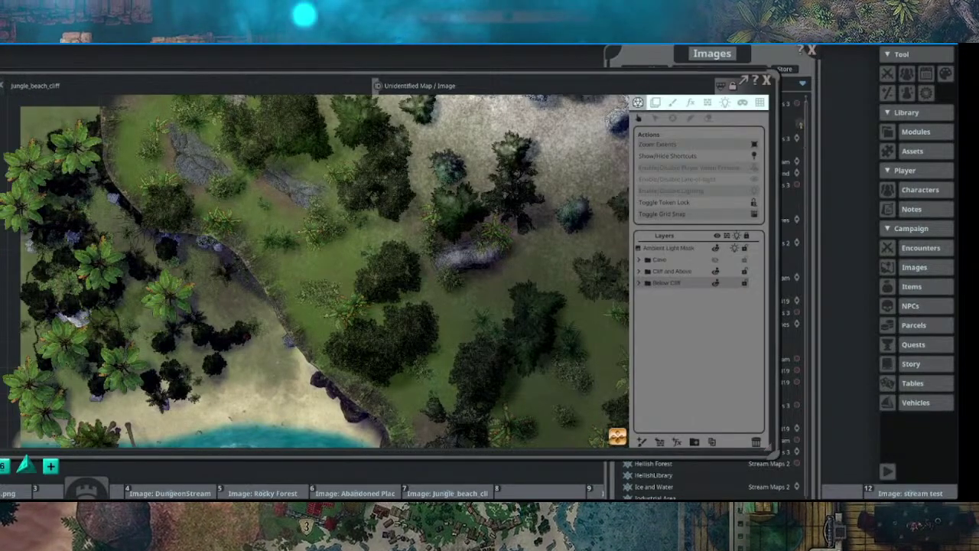
{"action": "left_click", "coordinate": [753, 67]}
{"action": "scroll", "coordinate": [677, 459], "scroll_direction": "down", "scroll_amount": 3}
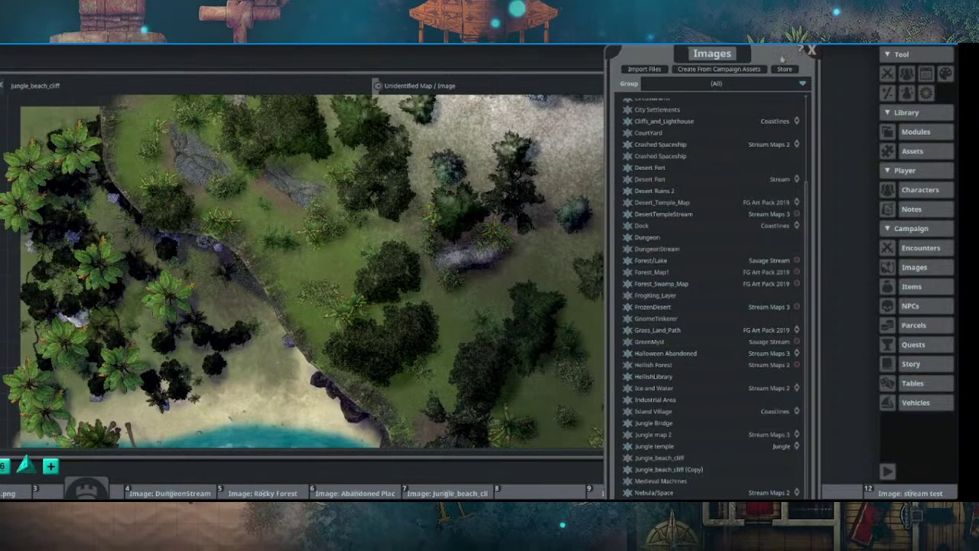
{"action": "left_click_drag", "start_coordinate": [783, 59], "coordinate": [912, 56]}
Step: Switch the Jungle_beach_cliff map to paint point selection and examine the stroke and stamp points in the Below Cliff group
{"action": "scroll", "coordinate": [321, 306], "scroll_direction": "down", "scroll_amount": 3}
{"action": "left_click_drag", "start_coordinate": [321, 306], "coordinate": [264, 273]}
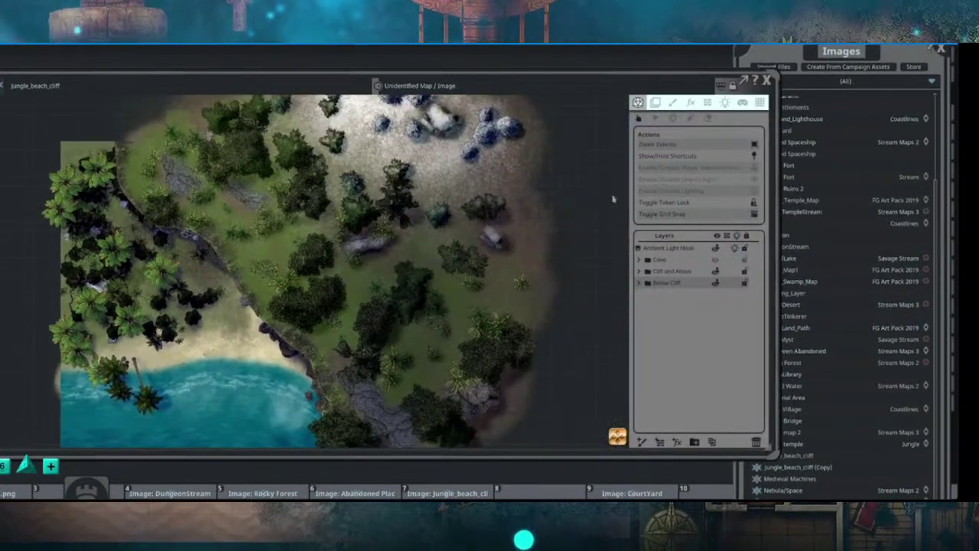
{"action": "left_click", "coordinate": [674, 103]}
{"action": "left_click", "coordinate": [641, 120]}
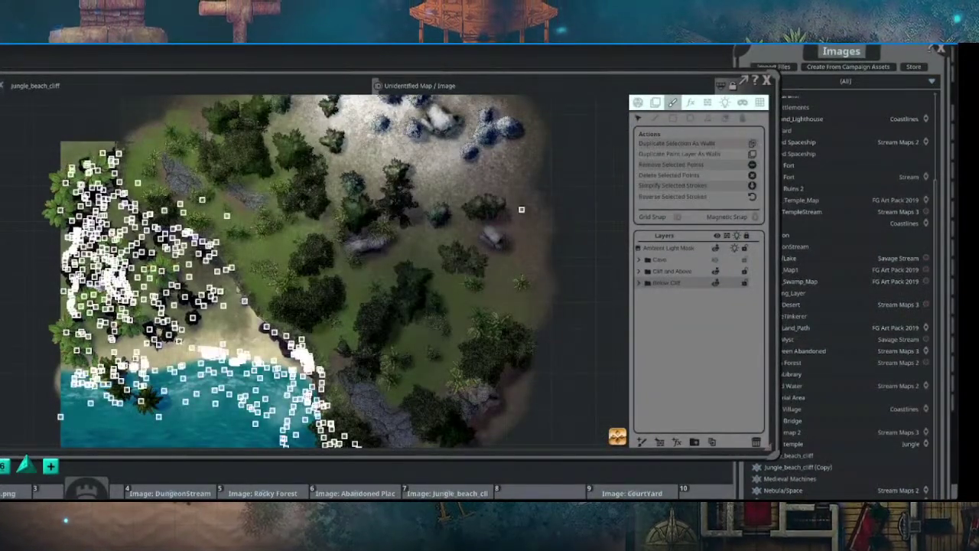
{"action": "scroll", "coordinate": [245, 279], "scroll_direction": "up", "scroll_amount": 3}
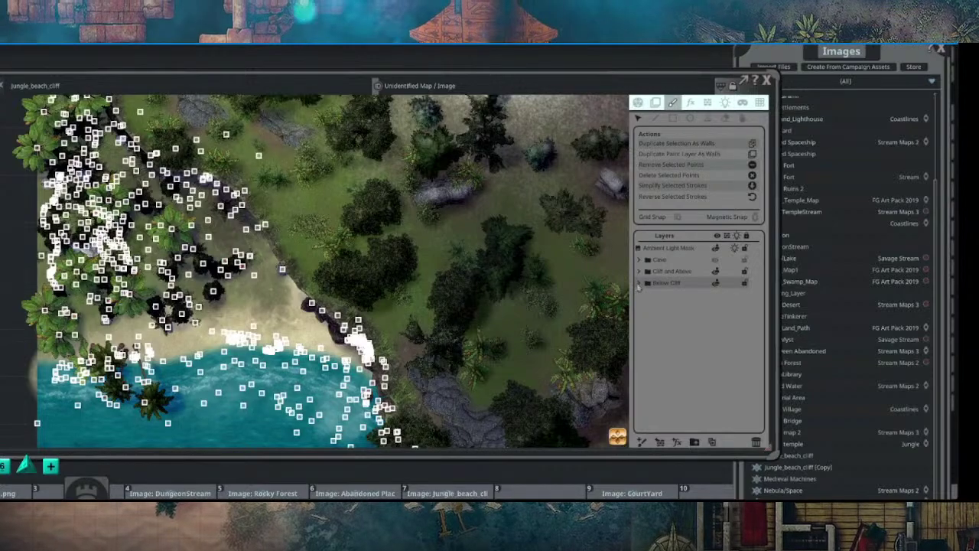
{"action": "left_click", "coordinate": [638, 285]}
{"action": "left_click", "coordinate": [638, 270]}
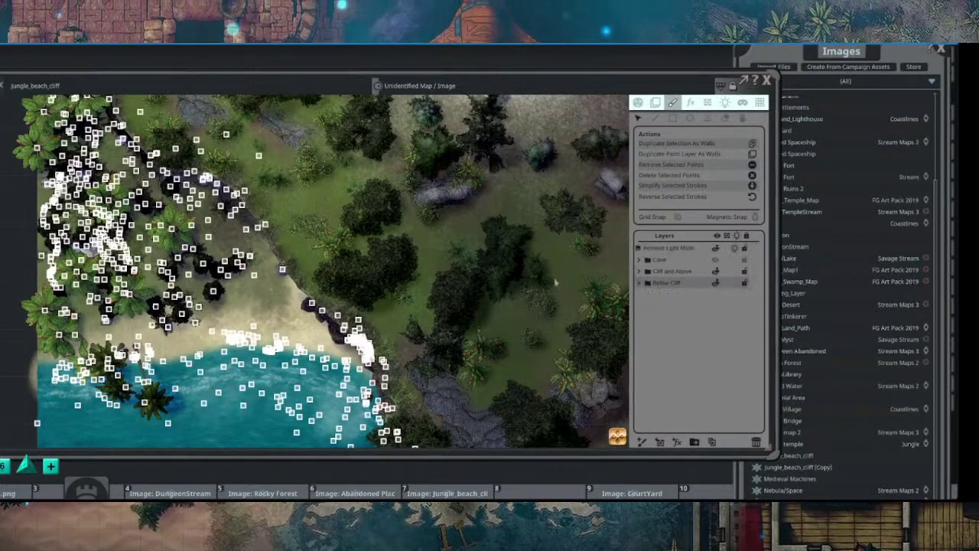
{"action": "scroll", "coordinate": [352, 299], "scroll_direction": "down", "scroll_amount": 2}
{"action": "scroll", "coordinate": [276, 322], "scroll_direction": "down", "scroll_amount": 2}
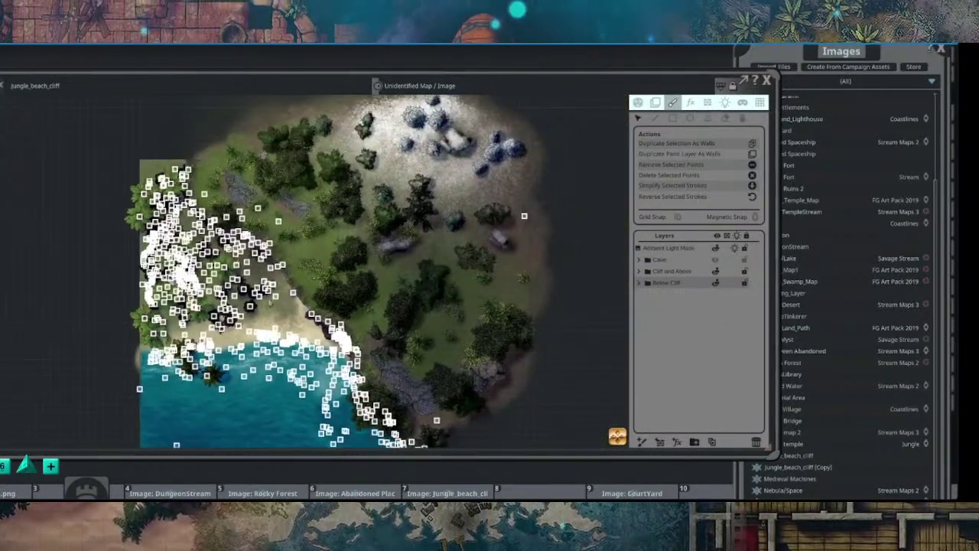
Step: Select the point of a dark stamped tree at the edge of the beach in the Below Cliff group
{"action": "scroll", "coordinate": [321, 321], "scroll_direction": "up", "scroll_amount": 2}
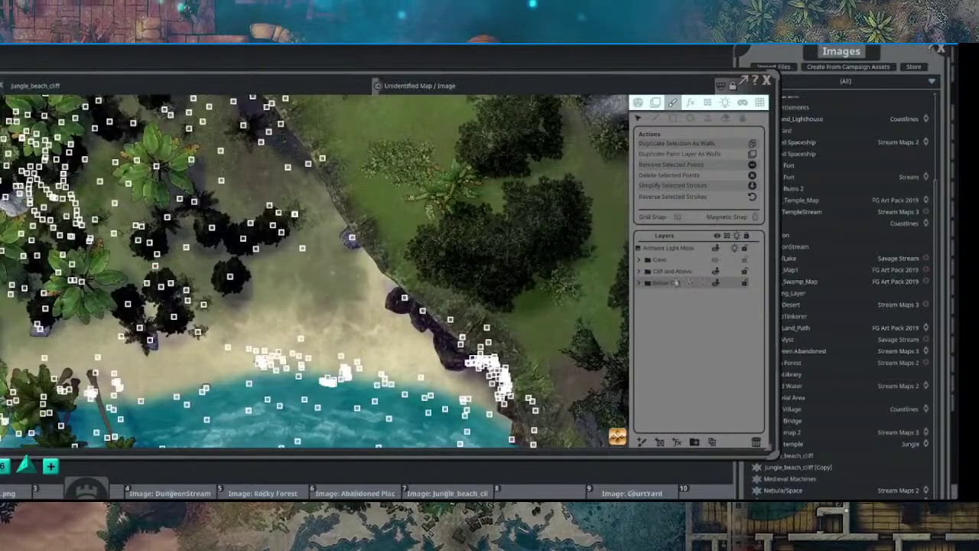
{"action": "scroll", "coordinate": [321, 321], "scroll_direction": "down", "scroll_amount": 1}
{"action": "scroll", "coordinate": [356, 382], "scroll_direction": "up", "scroll_amount": 3}
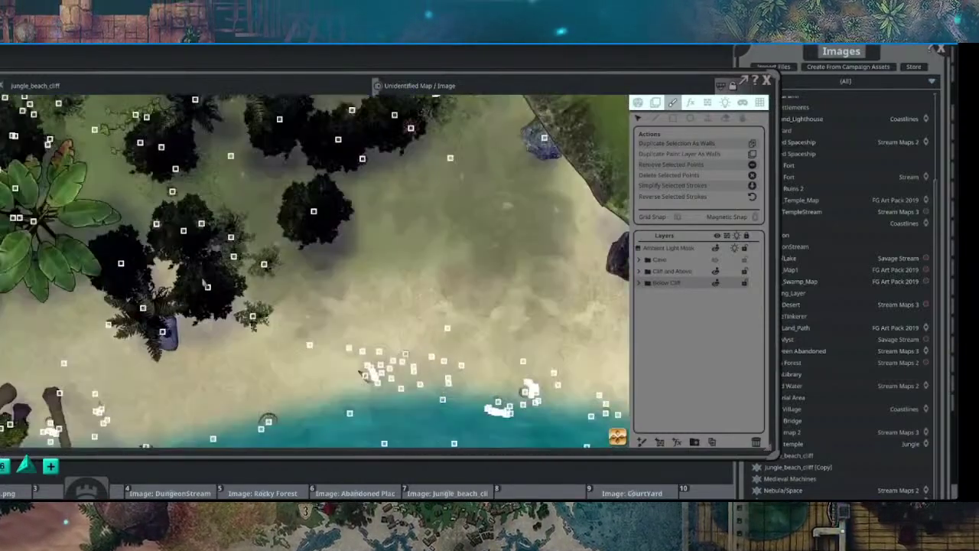
{"action": "left_click_drag", "start_coordinate": [216, 312], "coordinate": [205, 277]}
{"action": "scroll", "coordinate": [263, 290], "scroll_direction": "down", "scroll_amount": 3}
{"action": "left_click_drag", "start_coordinate": [264, 298], "coordinate": [96, 348]}
{"action": "scroll", "coordinate": [227, 305], "scroll_direction": "down", "scroll_amount": 3}
{"action": "left_click_drag", "start_coordinate": [227, 305], "coordinate": [339, 340]}
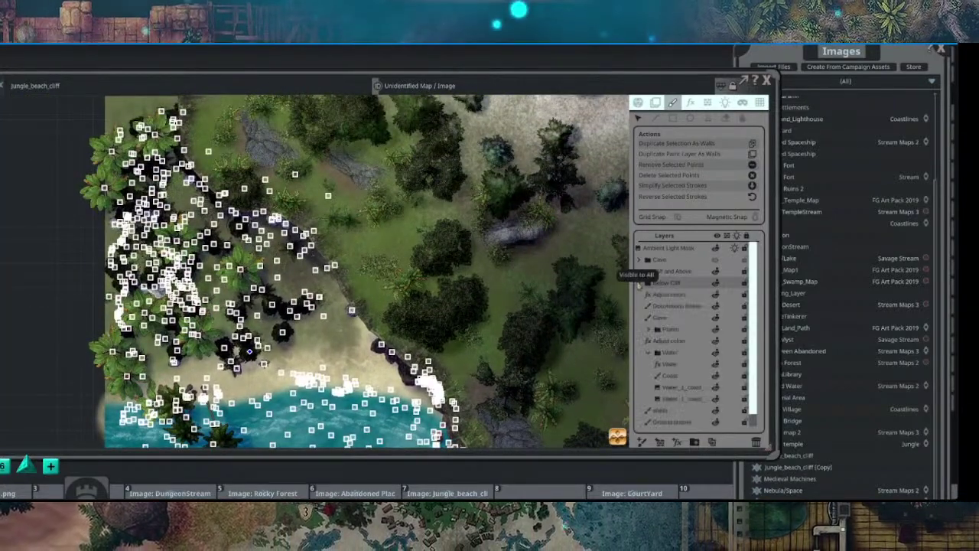
Step: Collapse the Below Cliff group's layers and toggle the Cliff and Above group's visibility off and on
{"action": "left_click", "coordinate": [639, 282]}
{"action": "left_click", "coordinate": [640, 282]}
{"action": "left_click", "coordinate": [715, 271]}
{"action": "left_click", "coordinate": [715, 271]}
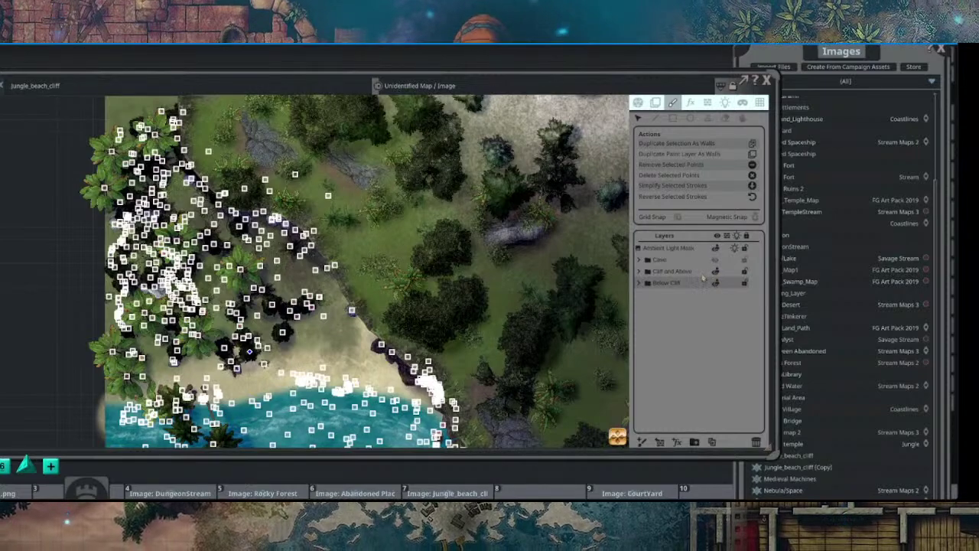
Step: Select the Cliff and Above layer group and examine its paint points around the northwest rocks and plants
{"action": "left_click", "coordinate": [690, 273]}
{"action": "left_click_drag", "start_coordinate": [413, 271], "coordinate": [448, 348]}
{"action": "scroll", "coordinate": [290, 268], "scroll_direction": "up", "scroll_amount": 5}
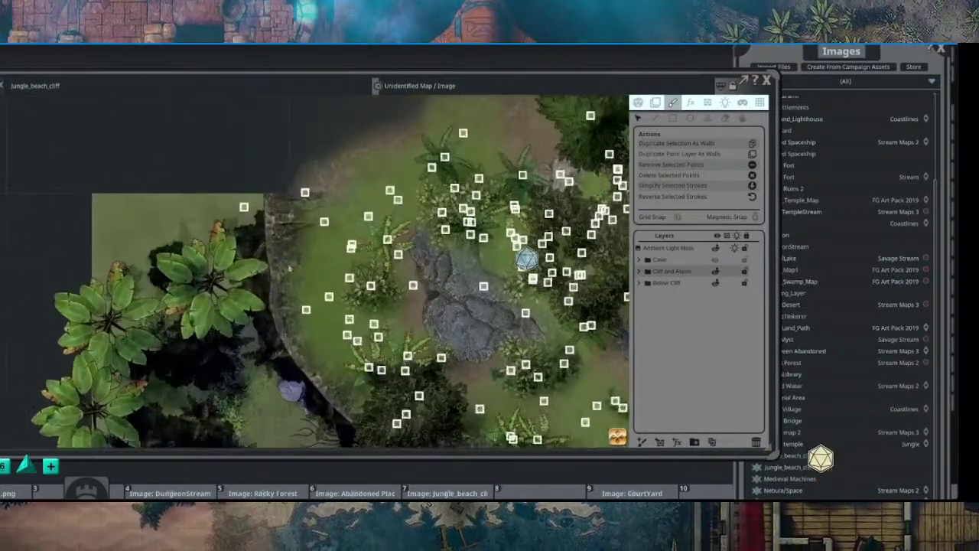
Step: Examine the Cliff and Above group's stroke and stamp points along the cliff edge, through the forest and across the whole map
{"action": "mouse_move", "coordinate": [290, 268]}
{"action": "left_mouse_down"}
{"action": "mouse_move", "coordinate": [268, 180]}
{"action": "mouse_move", "coordinate": [291, 265]}
{"action": "left_mouse_up"}
{"action": "mouse_move", "coordinate": [306, 189]}
{"action": "left_mouse_down"}
{"action": "mouse_move", "coordinate": [160, 229]}
{"action": "mouse_move", "coordinate": [128, 198]}
{"action": "mouse_move", "coordinate": [178, 232]}
{"action": "mouse_move", "coordinate": [190, 230]}
{"action": "left_mouse_up"}
{"action": "mouse_move", "coordinate": [43, 173]}
{"action": "left_mouse_down"}
{"action": "mouse_move", "coordinate": [218, 202]}
{"action": "mouse_move", "coordinate": [302, 191]}
{"action": "left_mouse_up"}
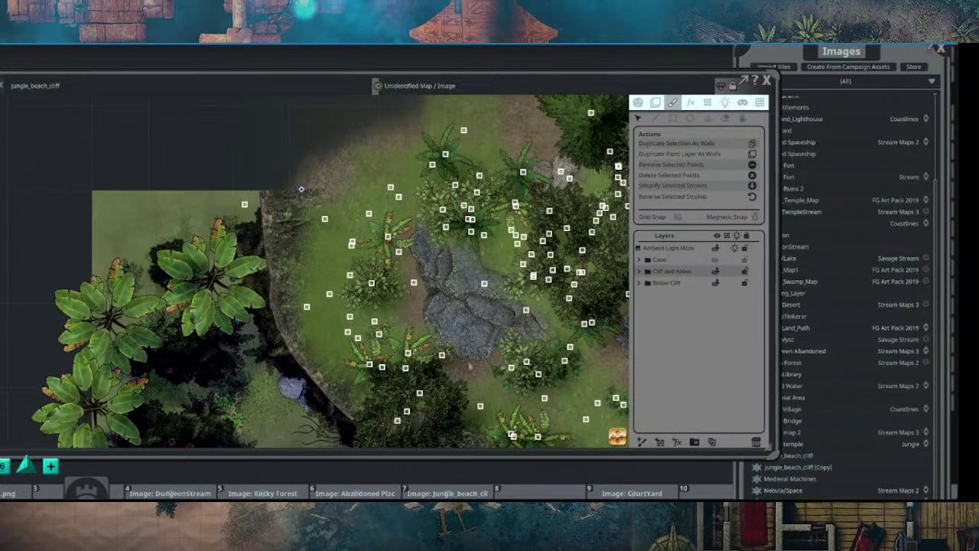
{"action": "left_click_drag", "start_coordinate": [465, 365], "coordinate": [382, 252]}
{"action": "scroll", "coordinate": [382, 252], "scroll_direction": "down", "scroll_amount": 3}
{"action": "mouse_move", "coordinate": [327, 281]}
{"action": "left_mouse_down"}
{"action": "mouse_move", "coordinate": [267, 306]}
{"action": "mouse_move", "coordinate": [214, 300]}
{"action": "mouse_move", "coordinate": [252, 296]}
{"action": "mouse_move", "coordinate": [310, 254]}
{"action": "left_mouse_up"}
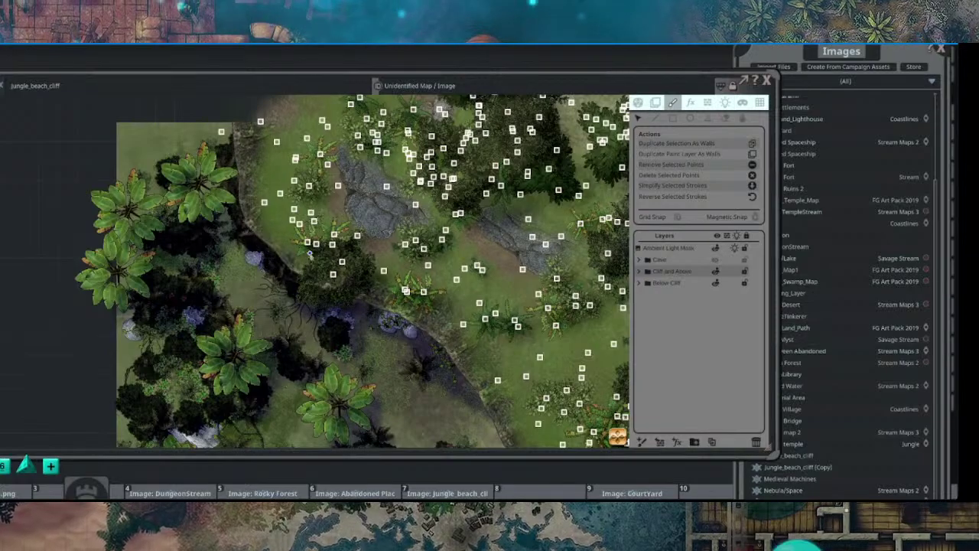
{"action": "scroll", "coordinate": [310, 252], "scroll_direction": "down", "scroll_amount": 5}
{"action": "left_click_drag", "start_coordinate": [474, 352], "coordinate": [485, 226]}
{"action": "scroll", "coordinate": [490, 224], "scroll_direction": "up", "scroll_amount": 4}
{"action": "mouse_move", "coordinate": [433, 292]}
{"action": "left_mouse_down"}
{"action": "mouse_move", "coordinate": [371, 330]}
{"action": "mouse_move", "coordinate": [435, 298]}
{"action": "left_mouse_up"}
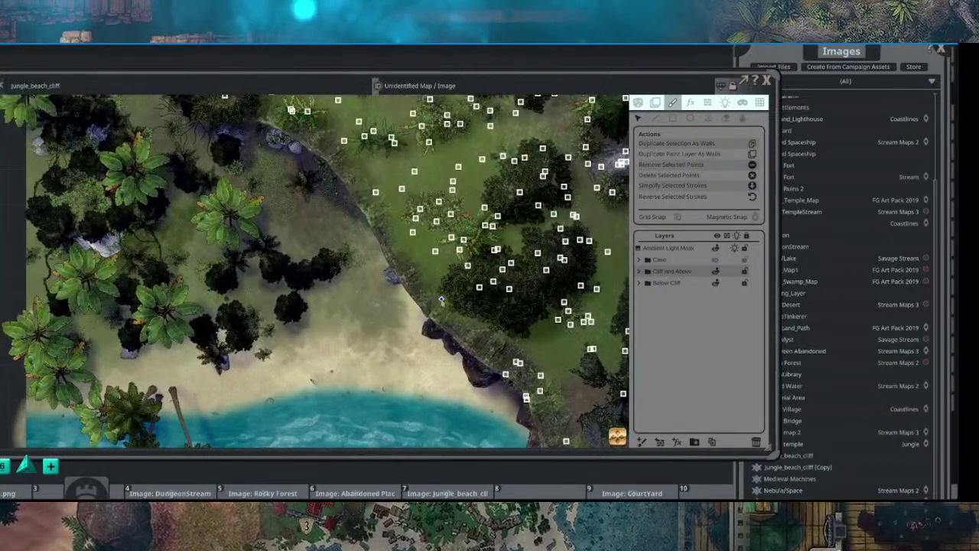
{"action": "scroll", "coordinate": [436, 298], "scroll_direction": "down", "scroll_amount": 3}
{"action": "scroll", "coordinate": [389, 293], "scroll_direction": "down", "scroll_amount": 4}
{"action": "scroll", "coordinate": [346, 190], "scroll_direction": "up", "scroll_amount": 3}
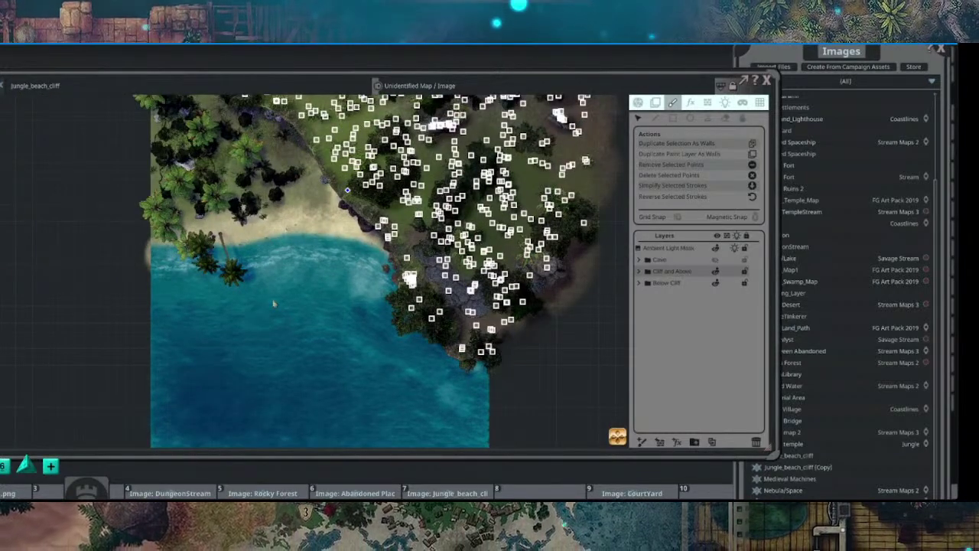
{"action": "scroll", "coordinate": [273, 304], "scroll_direction": "down", "scroll_amount": 2}
{"action": "scroll", "coordinate": [272, 329], "scroll_direction": "up", "scroll_amount": 1}
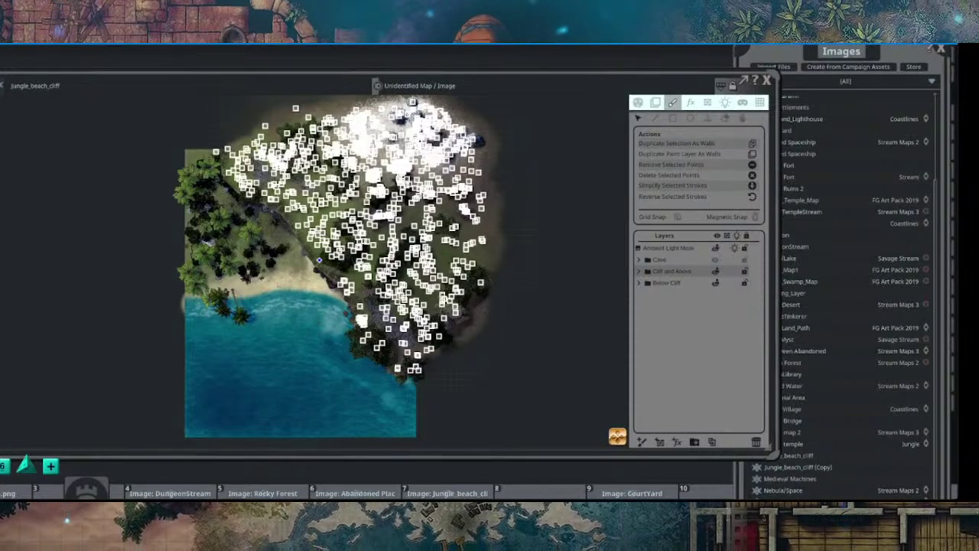
{"action": "scroll", "coordinate": [320, 260], "scroll_direction": "up", "scroll_amount": 5}
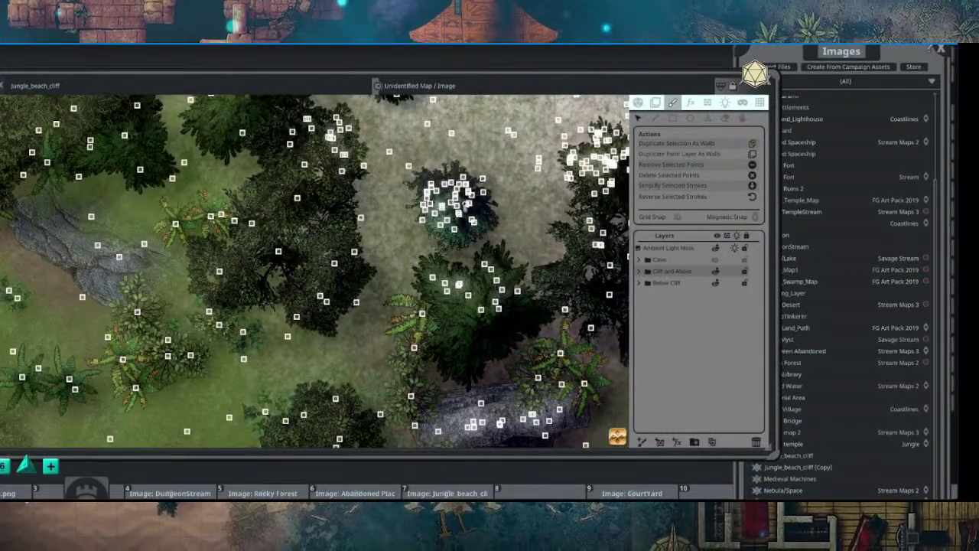
{"action": "scroll", "coordinate": [428, 214], "scroll_direction": "down", "scroll_amount": 5}
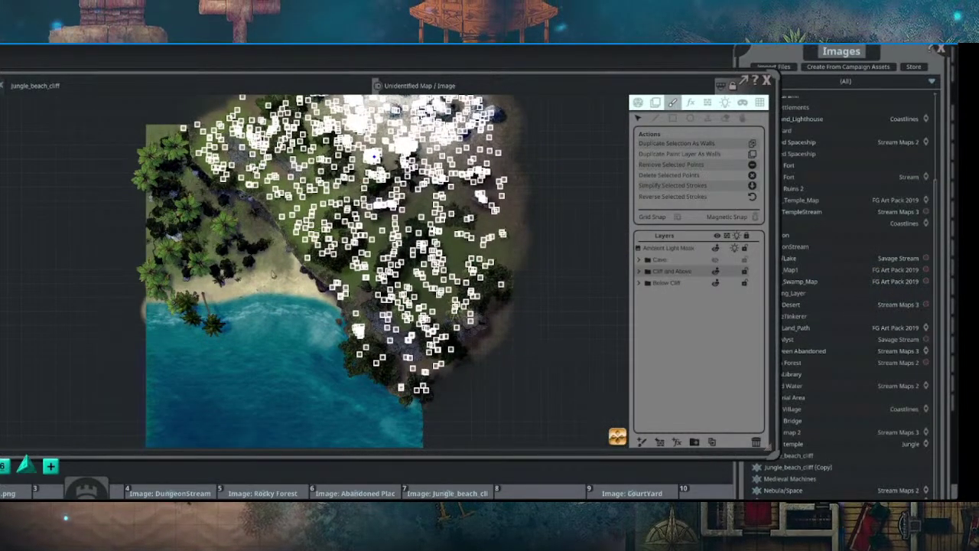
{"action": "scroll", "coordinate": [193, 264], "scroll_direction": "up", "scroll_amount": 3}
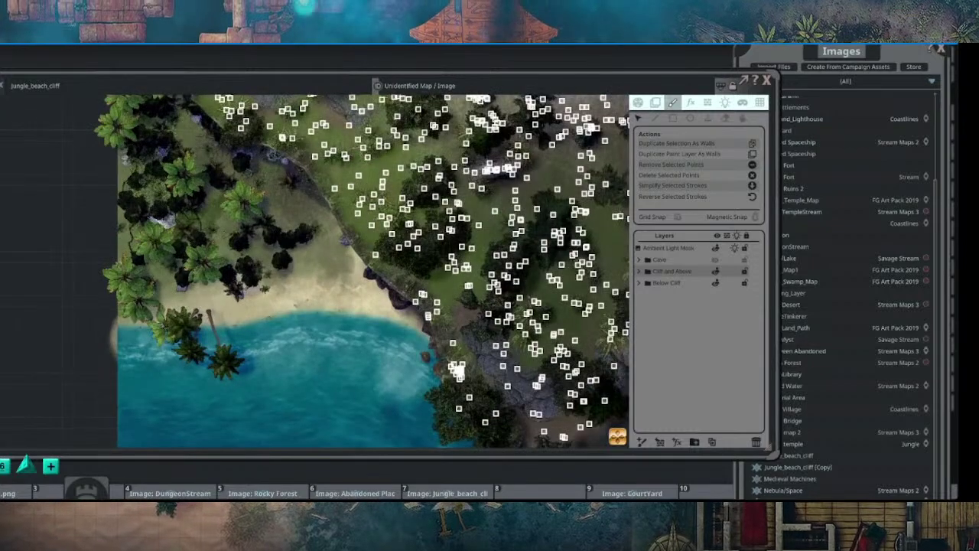
Step: Select the Below Cliff layer group and examine its paint points around the shoreline palms and in the water
{"action": "left_click", "coordinate": [669, 284]}
{"action": "left_click_drag", "start_coordinate": [218, 346], "coordinate": [336, 312]}
{"action": "scroll", "coordinate": [329, 312], "scroll_direction": "up", "scroll_amount": 5}
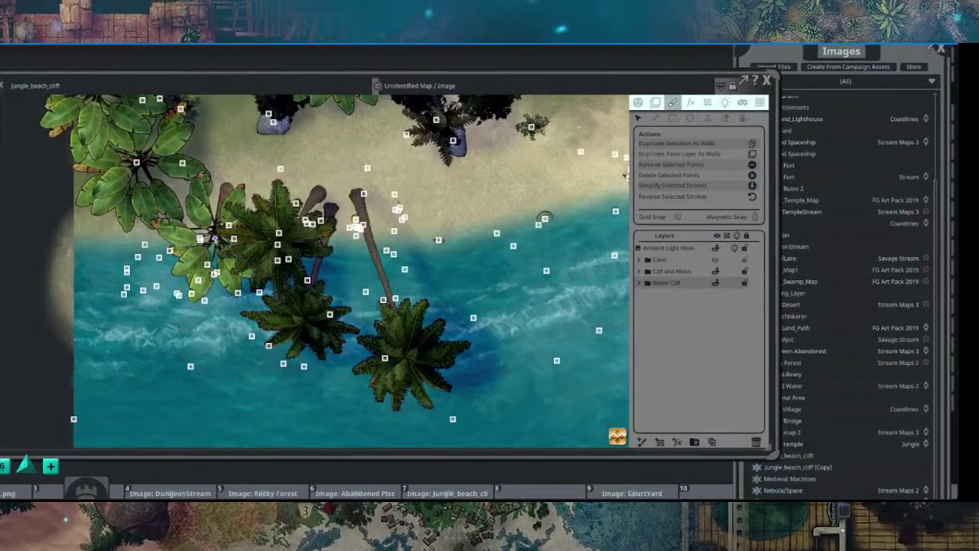
{"action": "scroll", "coordinate": [387, 265], "scroll_direction": "down", "scroll_amount": 5}
{"action": "scroll", "coordinate": [457, 287], "scroll_direction": "down", "scroll_amount": 1}
{"action": "left_click_drag", "start_coordinate": [457, 287], "coordinate": [267, 264]}
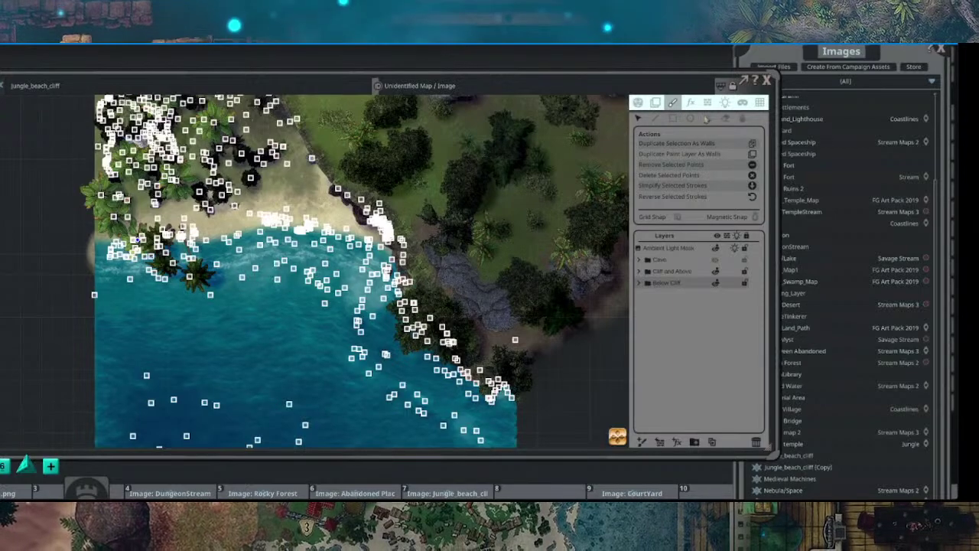
Step: Switch from point selection to the Stamp tool, and close the Jungle_beach_cliff map and the Images list
{"action": "left_click", "coordinate": [705, 119]}
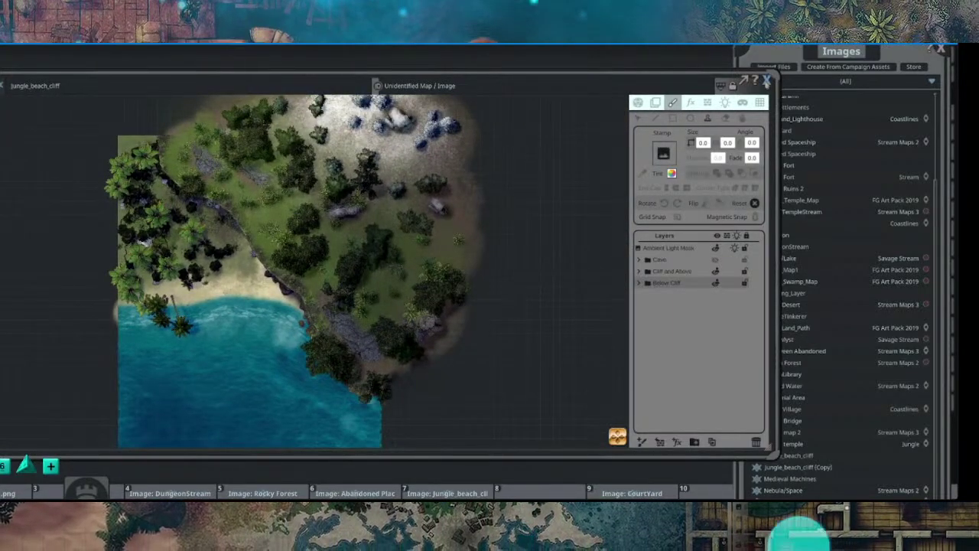
{"action": "left_click_drag", "start_coordinate": [441, 219], "coordinate": [449, 236]}
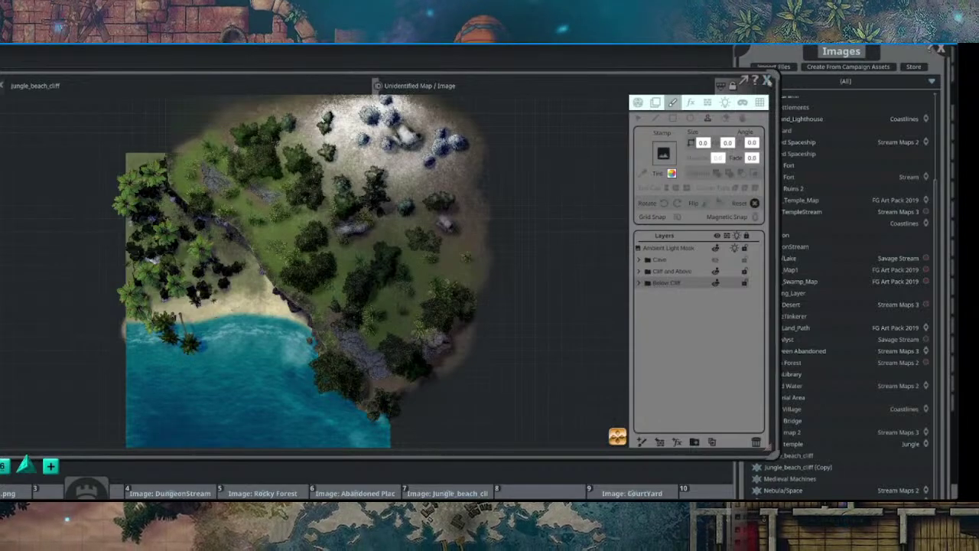
{"action": "left_click", "coordinate": [766, 80]}
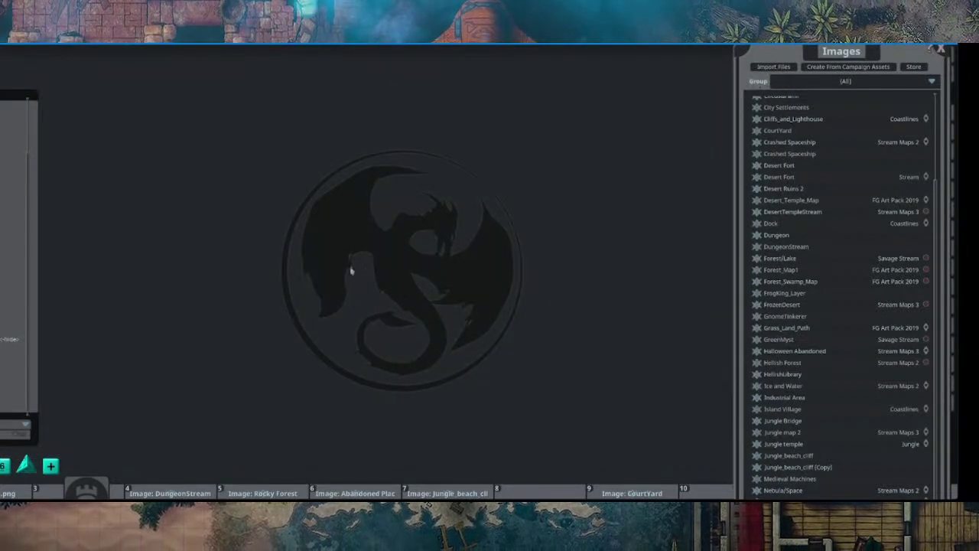
{"action": "left_click_drag", "start_coordinate": [887, 57], "coordinate": [609, 75]}
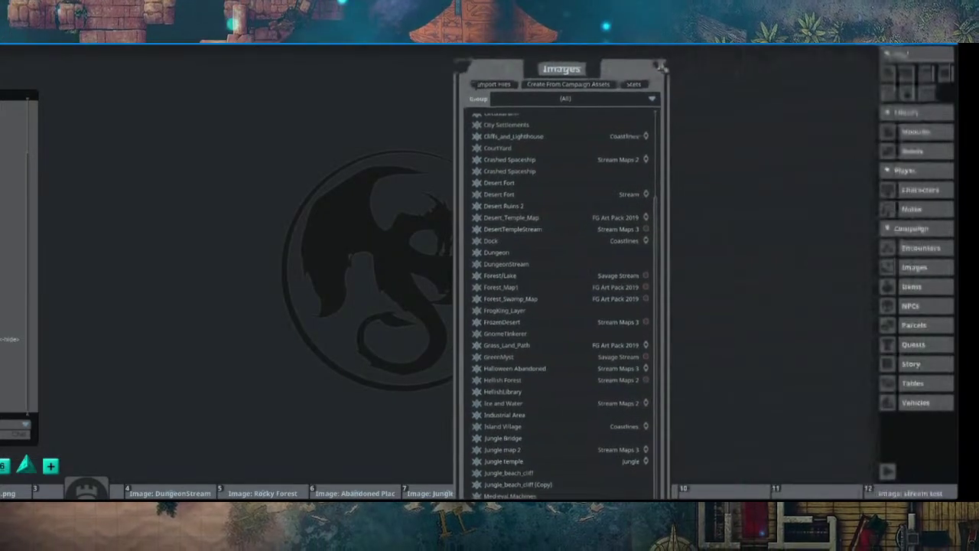
{"action": "left_click", "coordinate": [663, 68]}
Step: Open the stream test image and show the FG Art Pack 2019 Tiles assets beside it
{"action": "left_click", "coordinate": [913, 493]}
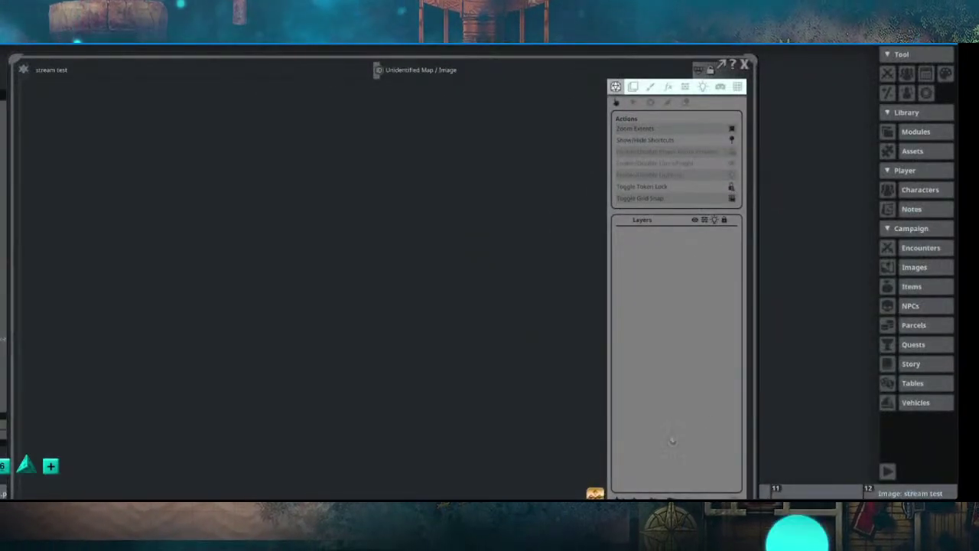
{"action": "left_click_drag", "start_coordinate": [747, 384], "coordinate": [756, 286]}
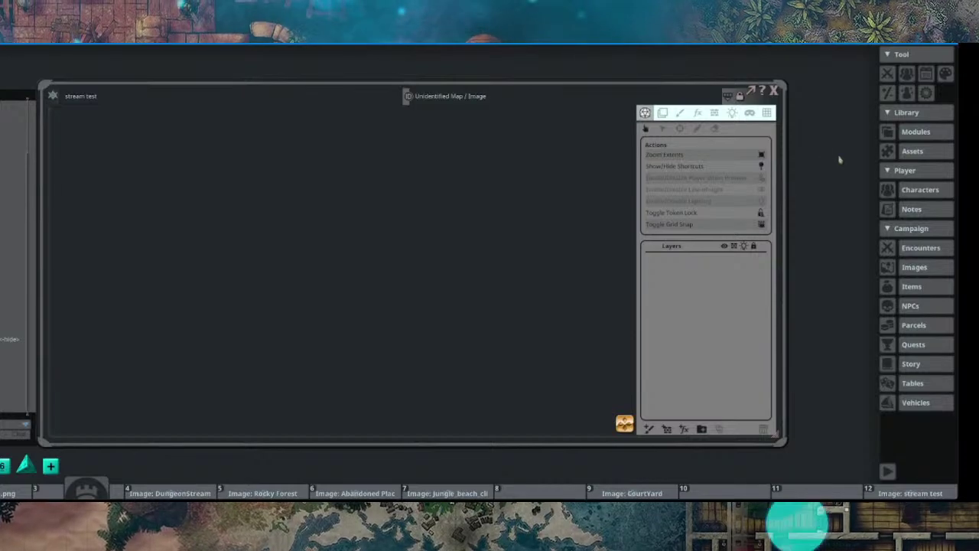
{"action": "left_click", "coordinate": [918, 153]}
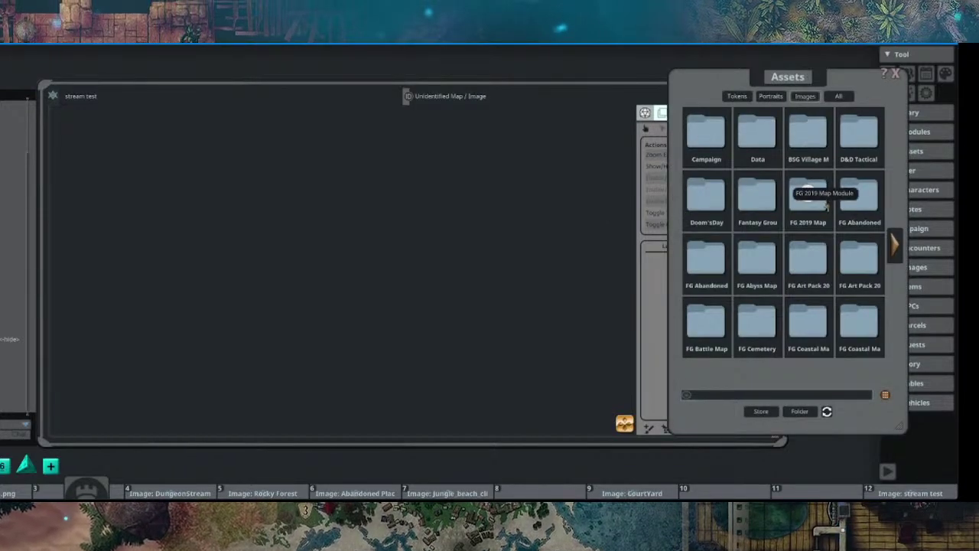
{"action": "left_click", "coordinate": [804, 259]}
{"action": "left_click_drag", "start_coordinate": [770, 77], "coordinate": [824, 92]}
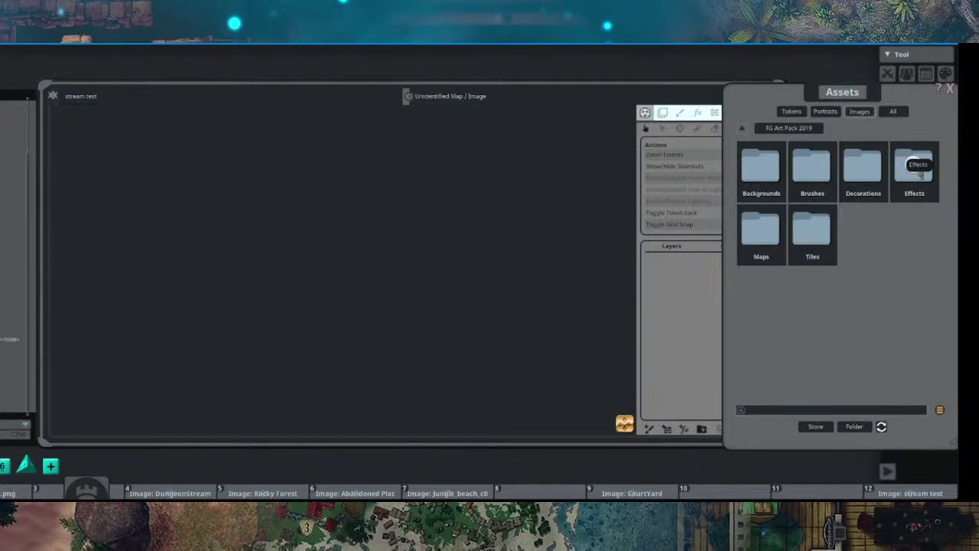
{"action": "left_click", "coordinate": [811, 228]}
{"action": "left_click_drag", "start_coordinate": [628, 87], "coordinate": [509, 91]}
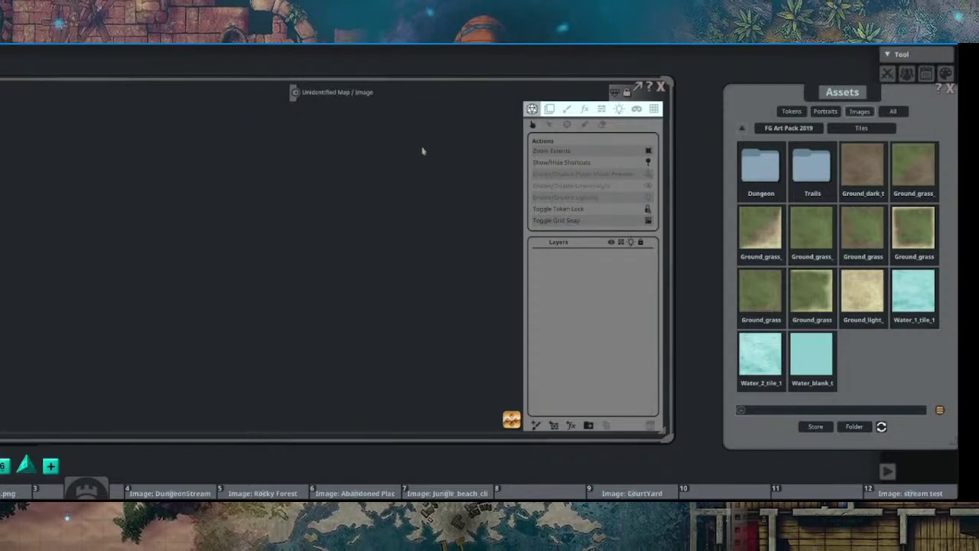
Step: Set the paint fill to Water_1_tile_10x10 with a fade of 2.0 and draw an elliptical pond on the blank map
{"action": "left_click", "coordinate": [566, 110]}
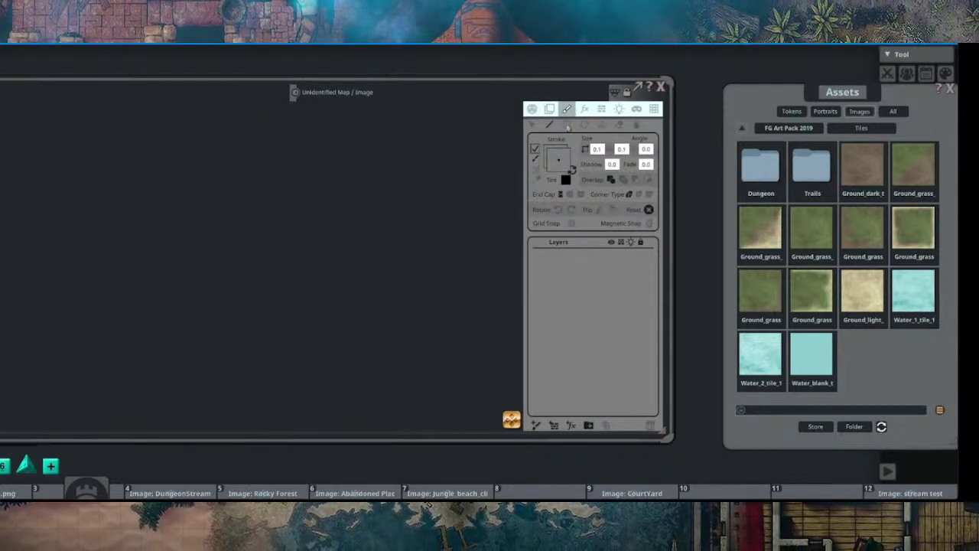
{"action": "left_click", "coordinate": [572, 169]}
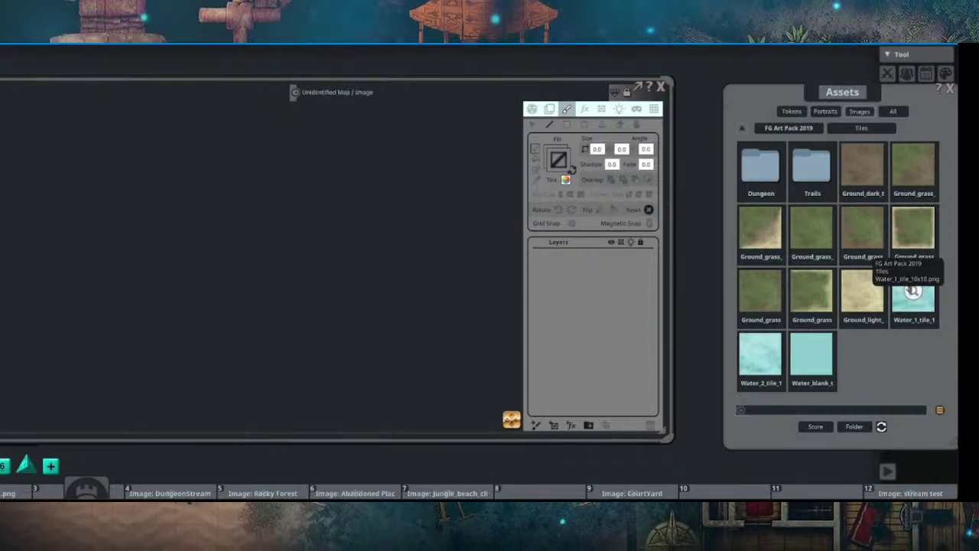
{"action": "left_click_drag", "start_coordinate": [861, 291], "coordinate": [561, 160]}
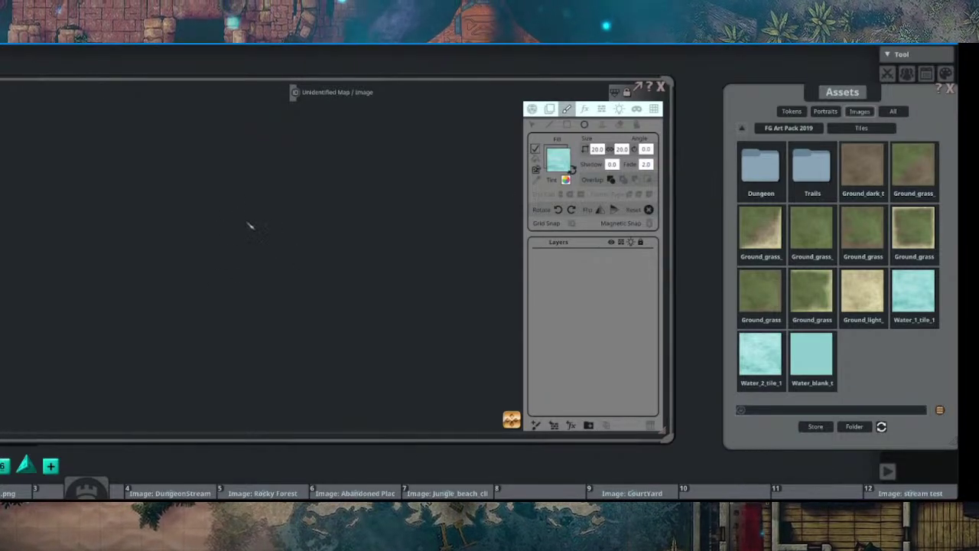
{"action": "left_click_drag", "start_coordinate": [102, 155], "coordinate": [406, 412]}
{"action": "left_click_drag", "start_coordinate": [276, 307], "coordinate": [279, 250]}
{"action": "scroll", "coordinate": [246, 212], "scroll_direction": "up", "scroll_amount": 3}
{"action": "left_click_drag", "start_coordinate": [247, 212], "coordinate": [272, 250]}
{"action": "scroll", "coordinate": [255, 275], "scroll_direction": "down", "scroll_amount": 4}
{"action": "scroll", "coordinate": [285, 237], "scroll_direction": "up", "scroll_amount": 3}
{"action": "scroll", "coordinate": [260, 295], "scroll_direction": "down", "scroll_amount": 5}
{"action": "left_click_drag", "start_coordinate": [254, 290], "coordinate": [256, 273]}
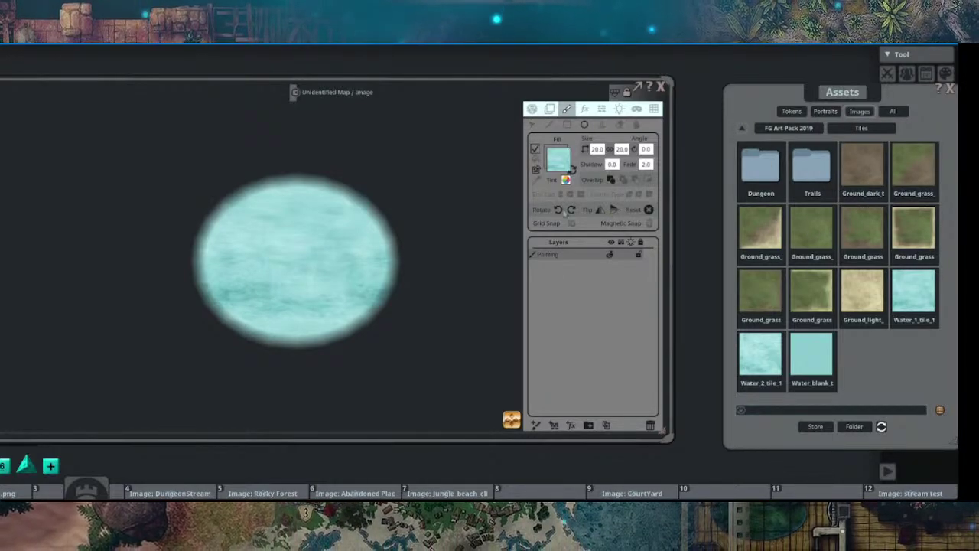
Step: Add a second paint layer beneath the pond and draw a large rectangle filled with the dark ground tile around it
{"action": "left_click", "coordinate": [536, 426]}
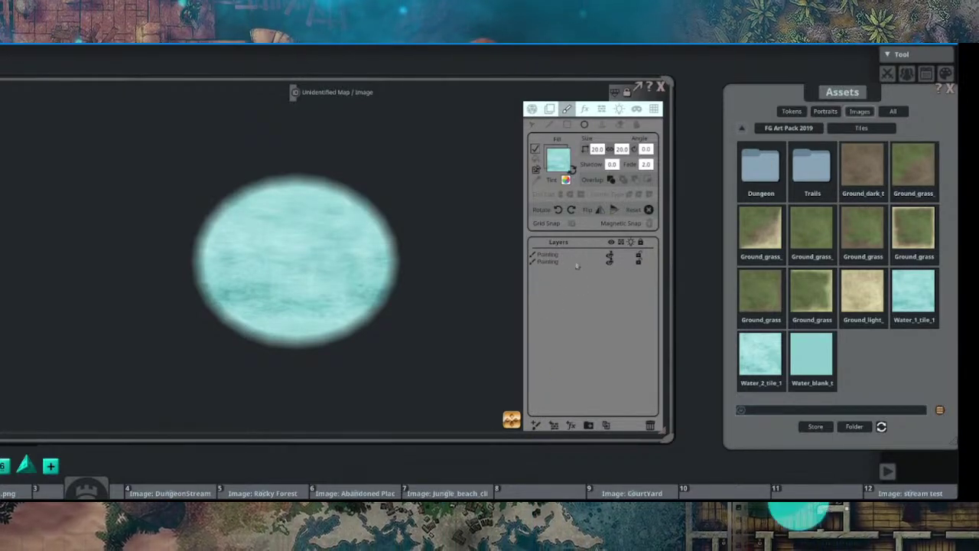
{"action": "left_click_drag", "start_coordinate": [863, 164], "coordinate": [558, 158]}
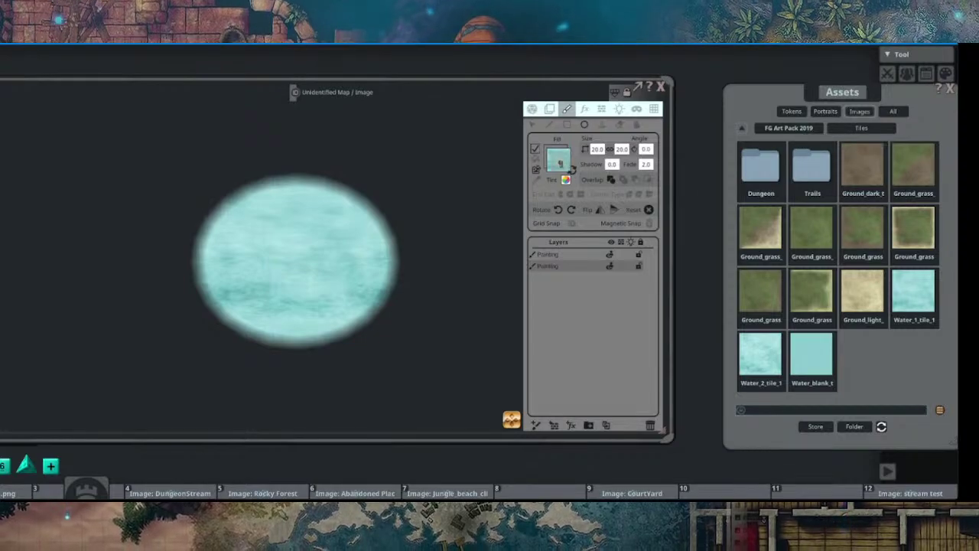
{"action": "left_click", "coordinate": [567, 124]}
{"action": "scroll", "coordinate": [305, 219], "scroll_direction": "down", "scroll_amount": 2}
{"action": "mouse_move", "coordinate": [204, 148]}
{"action": "left_mouse_down"}
{"action": "mouse_move", "coordinate": [370, 360]}
{"action": "mouse_move", "coordinate": [407, 363]}
{"action": "left_mouse_up"}
{"action": "scroll", "coordinate": [295, 215], "scroll_direction": "up", "scroll_amount": 1}
{"action": "scroll", "coordinate": [341, 207], "scroll_direction": "up", "scroll_amount": 1}
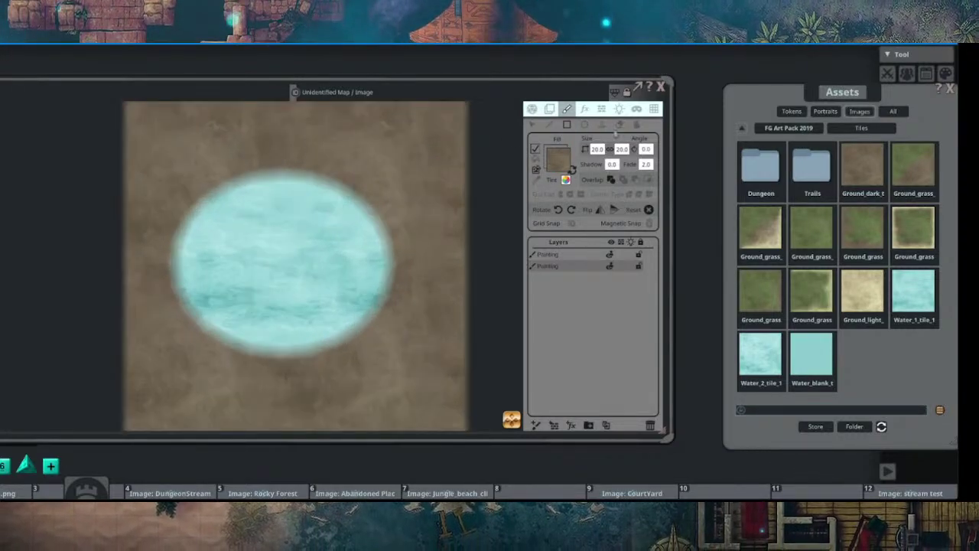
Step: Select the pond's paint layer, sample its water fill and set the overlap option to merge new shapes with existing ones
{"action": "left_click", "coordinate": [559, 254]}
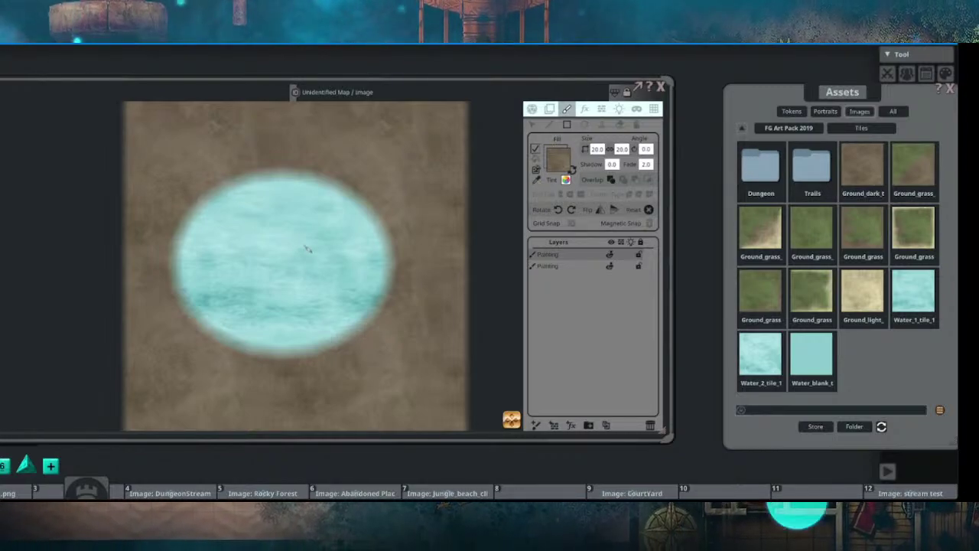
{"action": "left_click", "coordinate": [307, 248]}
{"action": "left_click", "coordinate": [623, 182]}
{"action": "left_click_drag", "start_coordinate": [411, 227], "coordinate": [354, 227]}
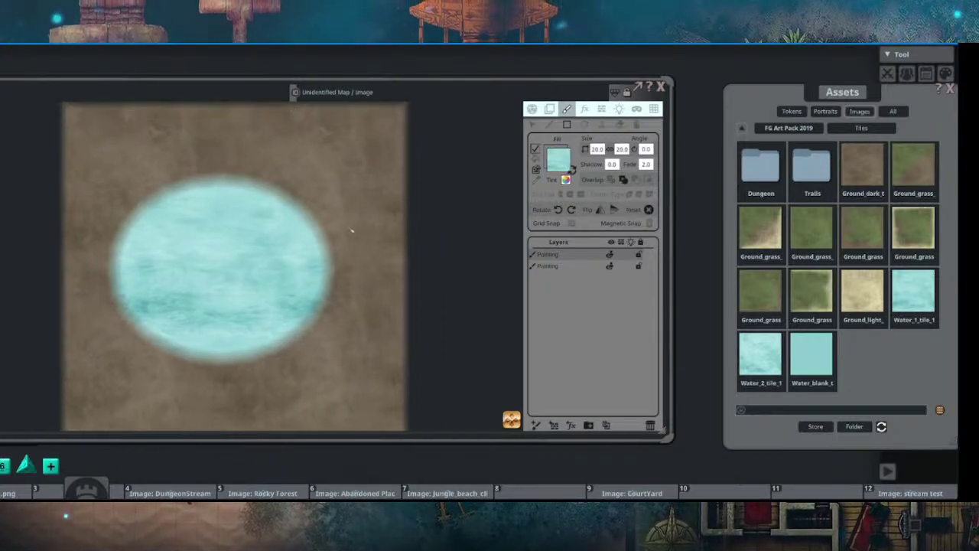
{"action": "left_click_drag", "start_coordinate": [260, 248], "coordinate": [257, 274]}
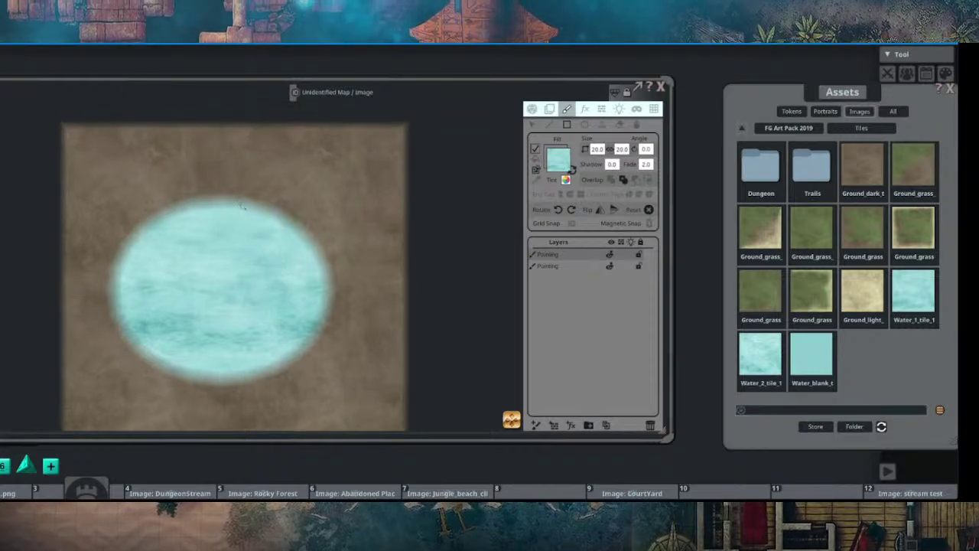
Step: Extend the pond with a smaller water ellipse that overlaps its upper right edge
{"action": "scroll", "coordinate": [241, 201], "scroll_direction": "up", "scroll_amount": 3}
{"action": "left_click_drag", "start_coordinate": [216, 144], "coordinate": [365, 169]}
{"action": "left_click", "coordinate": [583, 124]}
{"action": "left_click_drag", "start_coordinate": [238, 158], "coordinate": [375, 300]}
{"action": "scroll", "coordinate": [317, 246], "scroll_direction": "down", "scroll_amount": 2}
{"action": "left_click_drag", "start_coordinate": [236, 175], "coordinate": [330, 267]}
{"action": "scroll", "coordinate": [286, 242], "scroll_direction": "up", "scroll_amount": 3}
{"action": "scroll", "coordinate": [289, 245], "scroll_direction": "down", "scroll_amount": 5}
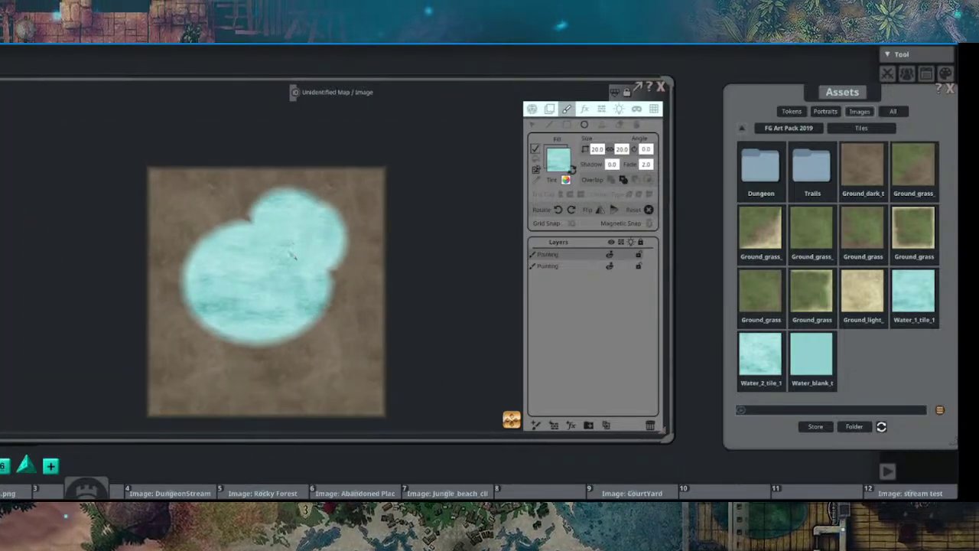
Step: Move the pond's outline points at the two notches outward to smooth where the ellipses join
{"action": "scroll", "coordinate": [294, 256], "scroll_direction": "up", "scroll_amount": 3}
{"action": "left_click", "coordinate": [533, 125]}
{"action": "scroll", "coordinate": [292, 210], "scroll_direction": "up", "scroll_amount": 1}
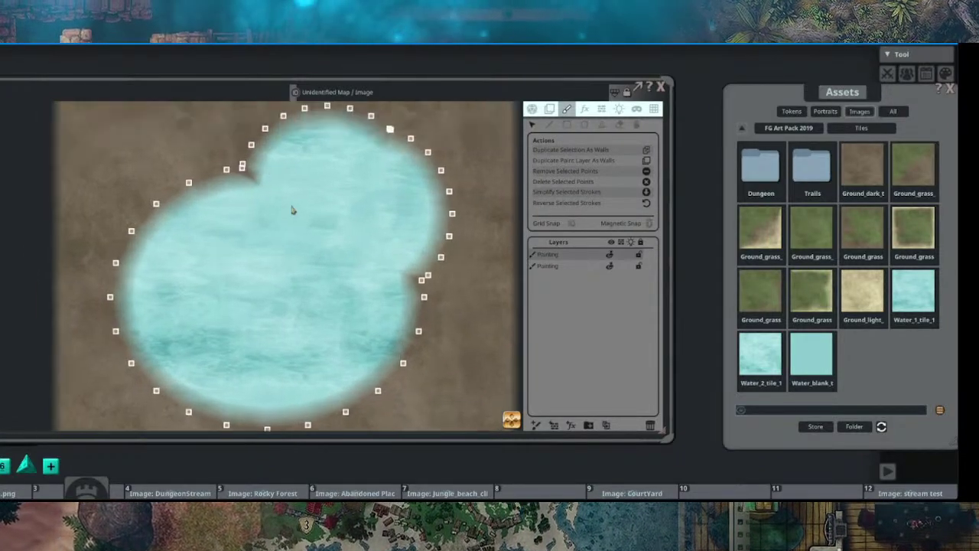
{"action": "left_click_drag", "start_coordinate": [292, 210], "coordinate": [322, 270]}
{"action": "left_click_drag", "start_coordinate": [272, 228], "coordinate": [250, 133]}
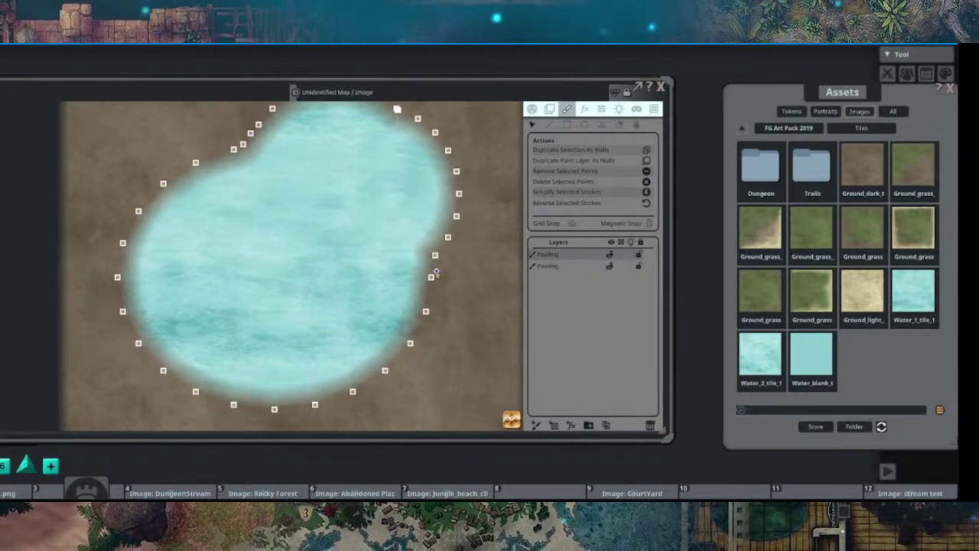
{"action": "scroll", "coordinate": [331, 229], "scroll_direction": "down", "scroll_amount": 3}
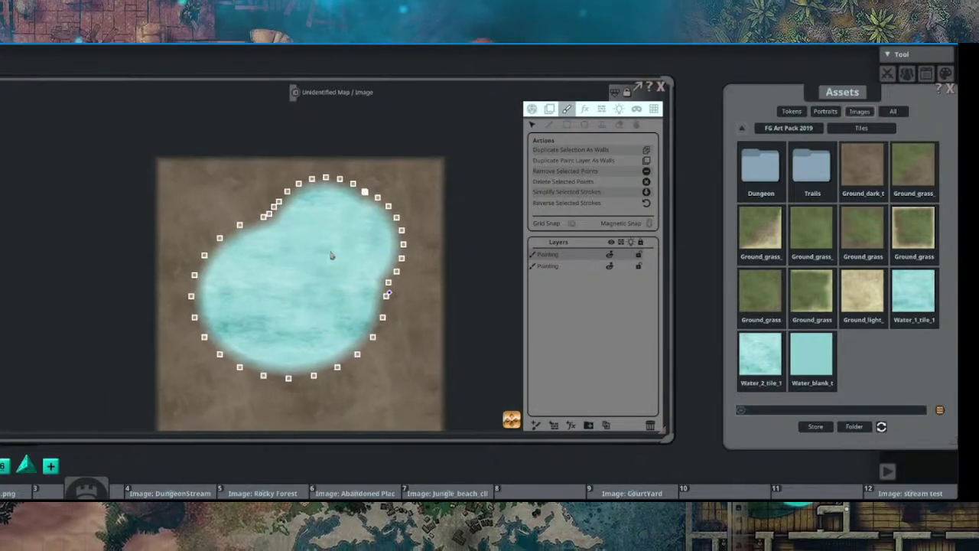
Step: Create an FX layer above the pond using its painting as the mask
{"action": "left_click", "coordinate": [585, 109]}
{"action": "left_click_drag", "start_coordinate": [342, 246], "coordinate": [363, 208]}
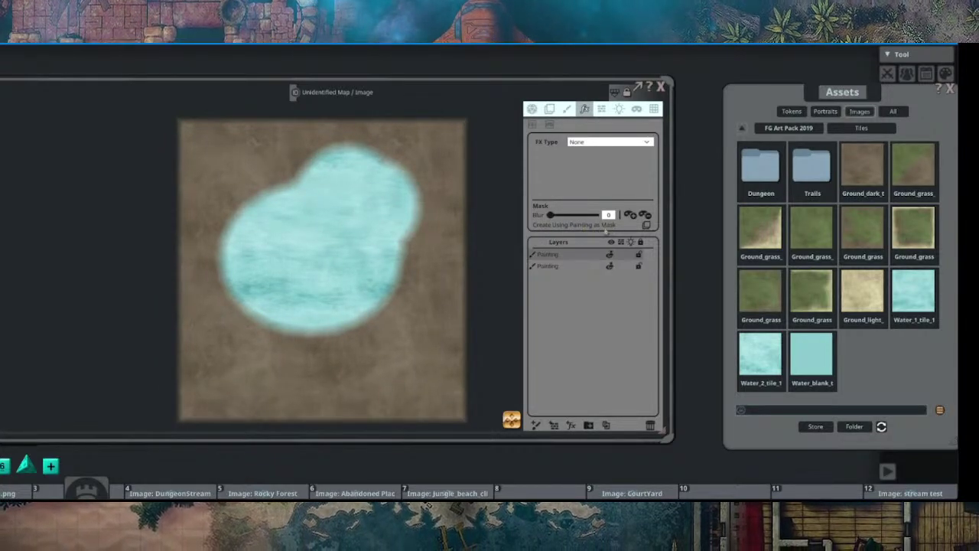
{"action": "left_click_drag", "start_coordinate": [387, 216], "coordinate": [381, 237]}
{"action": "left_click", "coordinate": [646, 224]}
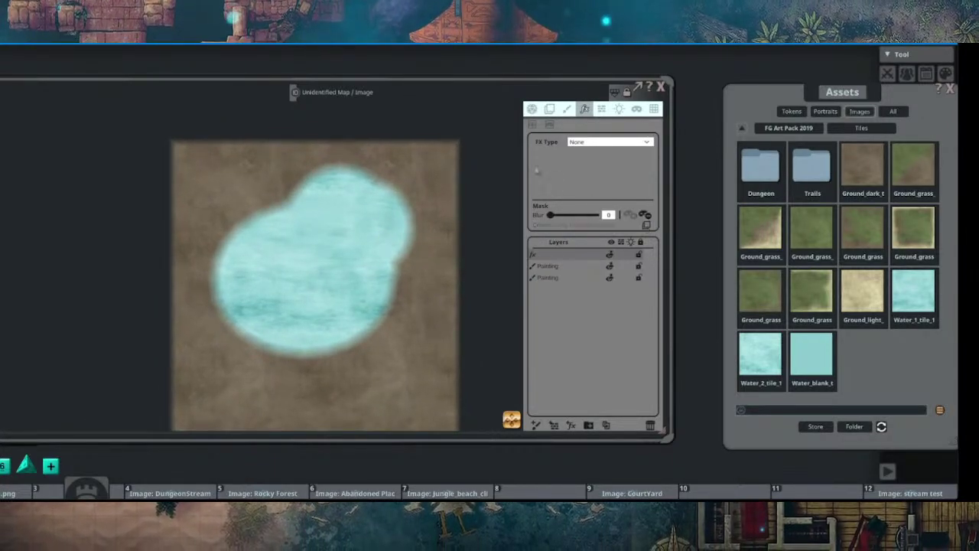
Step: Apply the Water effect to the pond's FX layer and set its mask blur to 67
{"action": "left_click", "coordinate": [594, 146]}
{"action": "left_click", "coordinate": [613, 184]}
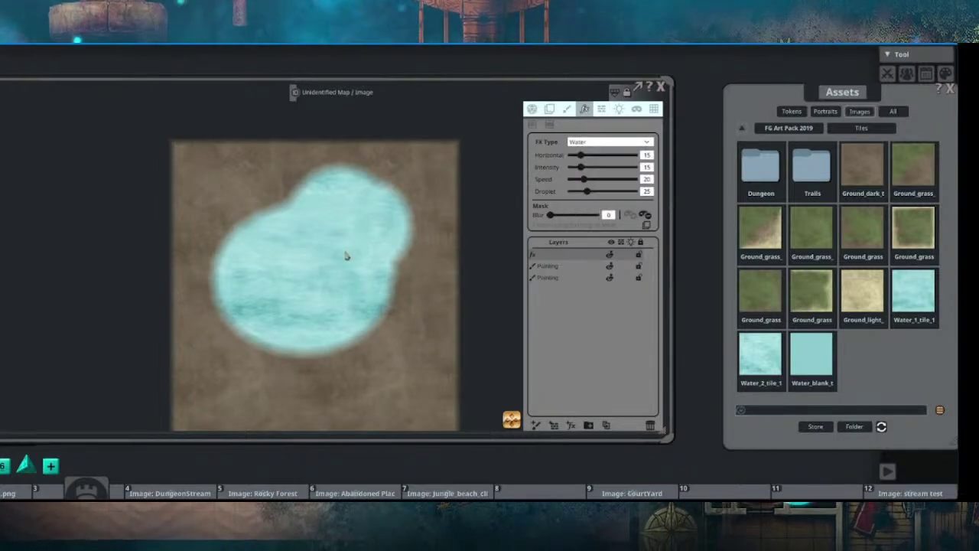
{"action": "scroll", "coordinate": [348, 256], "scroll_direction": "up", "scroll_amount": 4}
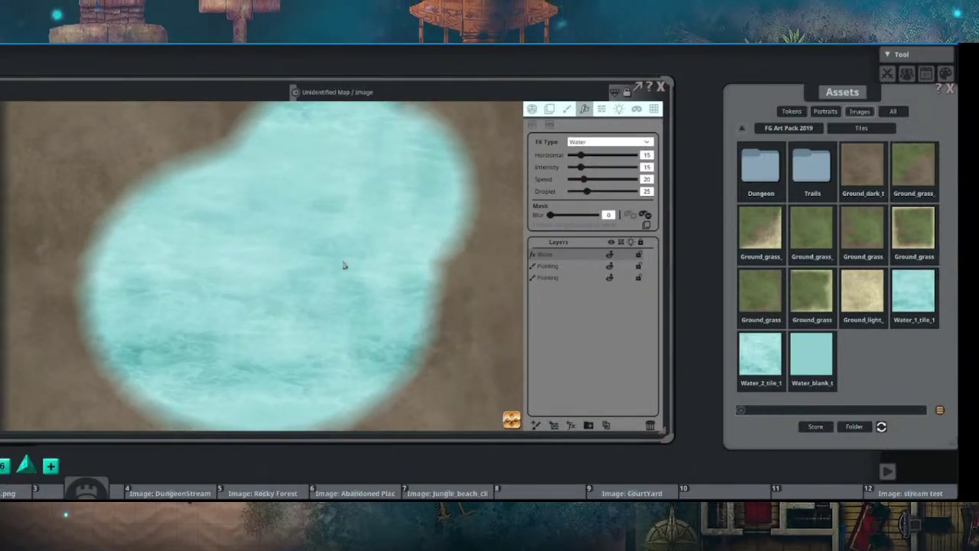
{"action": "scroll", "coordinate": [301, 267], "scroll_direction": "up", "scroll_amount": 2}
{"action": "scroll", "coordinate": [264, 246], "scroll_direction": "down", "scroll_amount": 3}
{"action": "left_click_drag", "start_coordinate": [549, 215], "coordinate": [582, 215]}
{"action": "scroll", "coordinate": [358, 226], "scroll_direction": "down", "scroll_amount": 2}
{"action": "left_click_drag", "start_coordinate": [358, 225], "coordinate": [278, 207]}
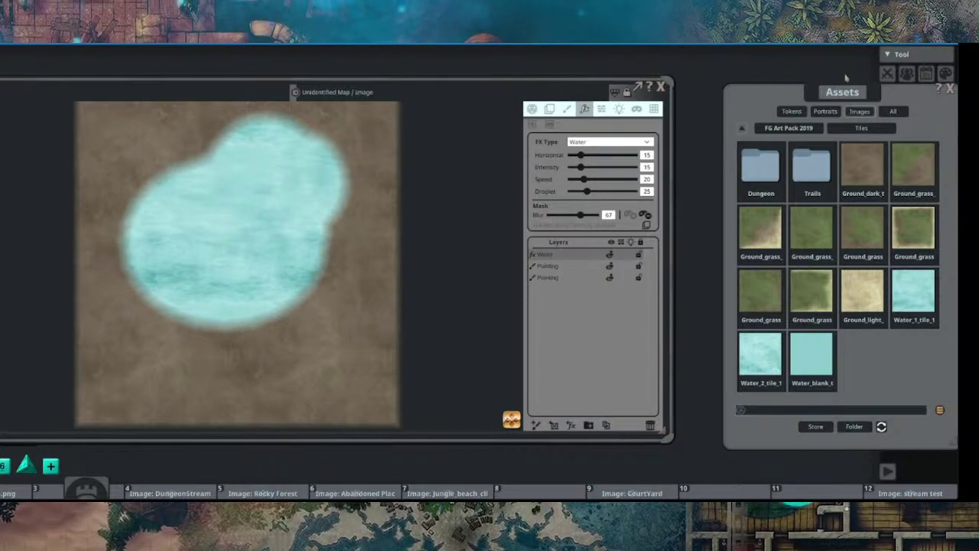
Step: Set the paint fill's fade to 1.0 and switch to the stroke settings
{"action": "left_click_drag", "start_coordinate": [846, 91], "coordinate": [806, 76]}
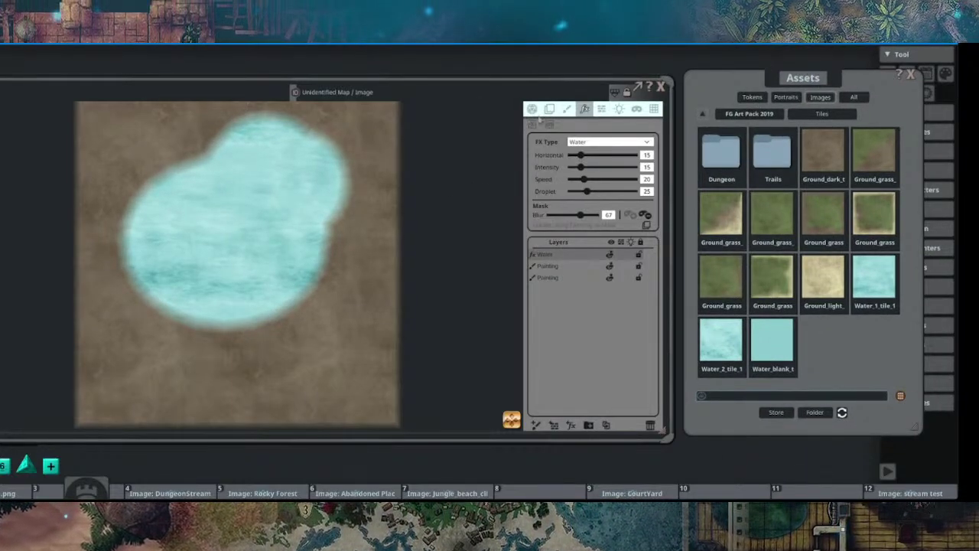
{"action": "left_click", "coordinate": [567, 108]}
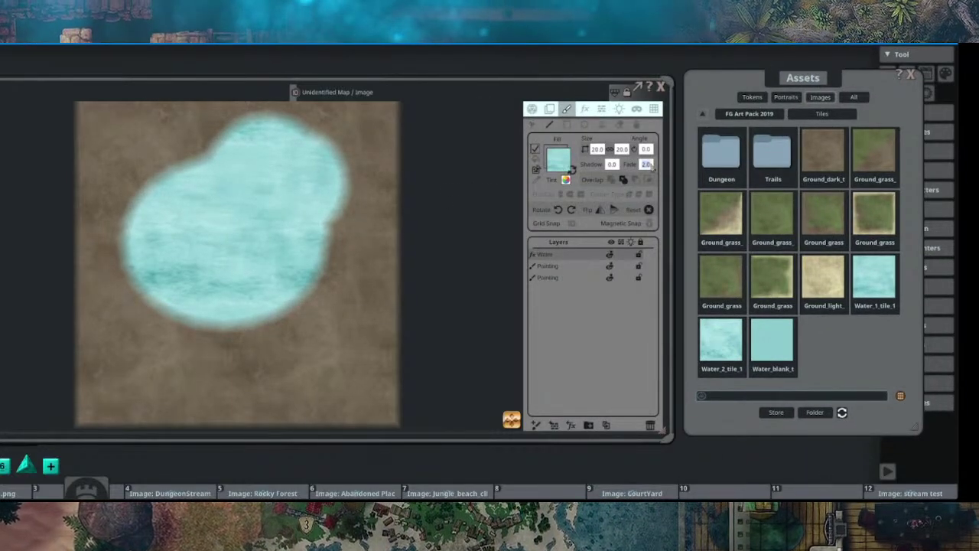
{"action": "type", "text": "1"}
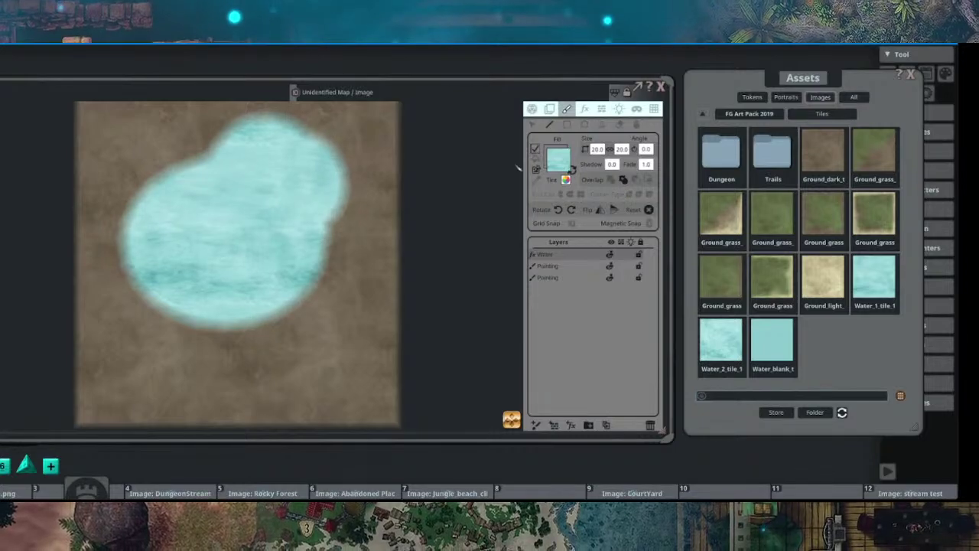
{"action": "left_click", "coordinate": [571, 169]}
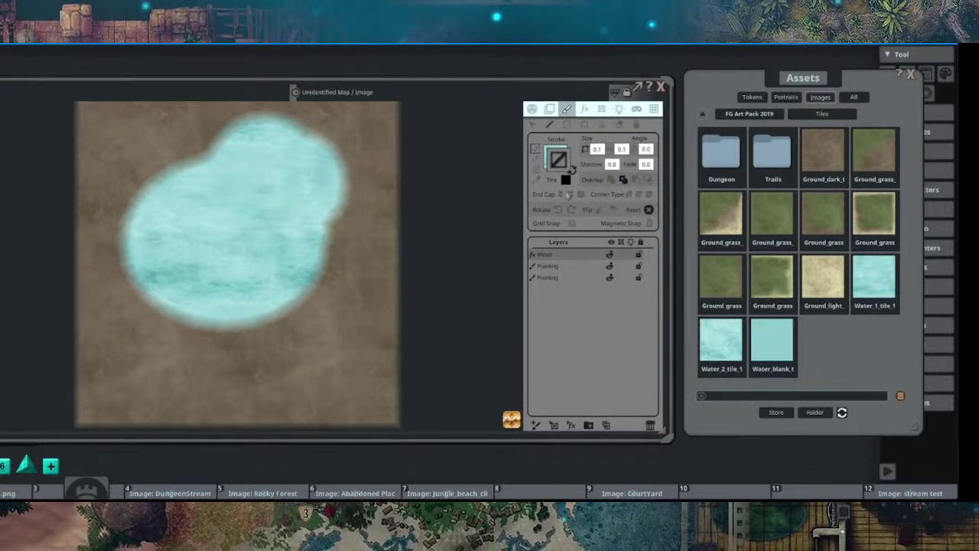
Step: Hide the Water effect layer and the pond's painting layer, leaving the ground layer visible
{"action": "scroll", "coordinate": [311, 207], "scroll_direction": "down", "scroll_amount": 4}
{"action": "left_click_drag", "start_coordinate": [299, 201], "coordinate": [280, 181]}
{"action": "scroll", "coordinate": [260, 200], "scroll_direction": "up", "scroll_amount": 3}
{"action": "mouse_move", "coordinate": [420, 207]}
{"action": "left_mouse_down"}
{"action": "mouse_move", "coordinate": [345, 200]}
{"action": "mouse_move", "coordinate": [410, 241]}
{"action": "mouse_move", "coordinate": [488, 256]}
{"action": "left_mouse_up"}
{"action": "scroll", "coordinate": [346, 200], "scroll_direction": "up", "scroll_amount": 1}
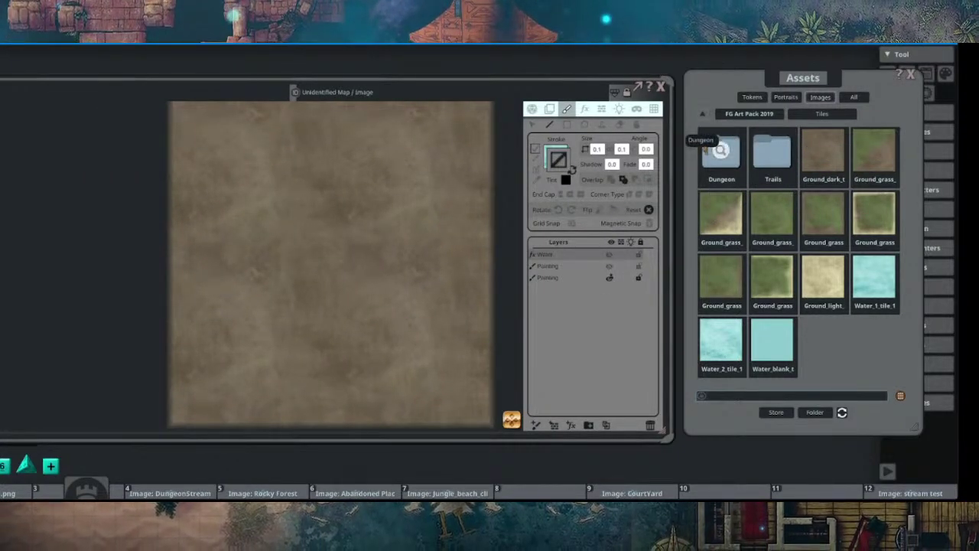
Step: Load shoreline1_brush_4x6.png from the FG Art Pack 2019 brushes as the paint stroke
{"action": "left_click", "coordinate": [729, 115]}
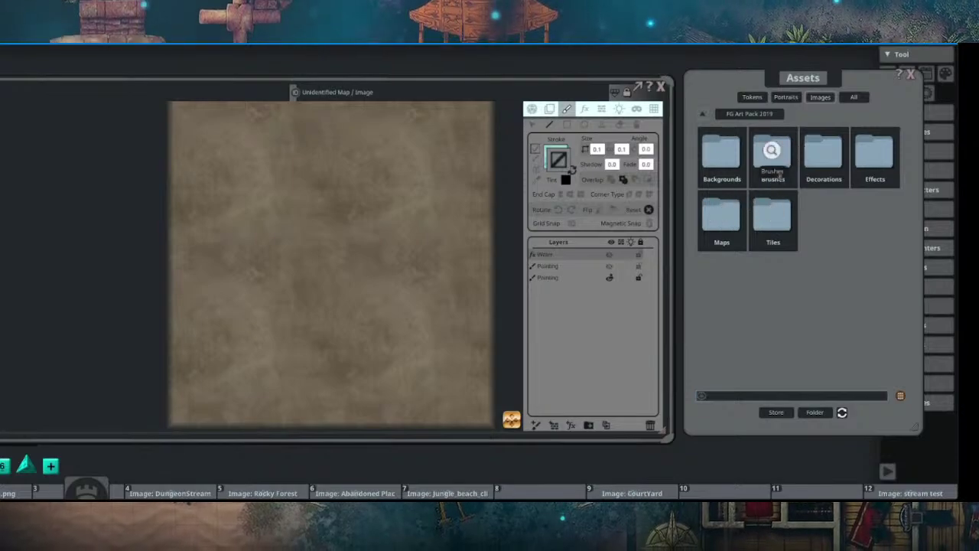
{"action": "left_click", "coordinate": [771, 150]}
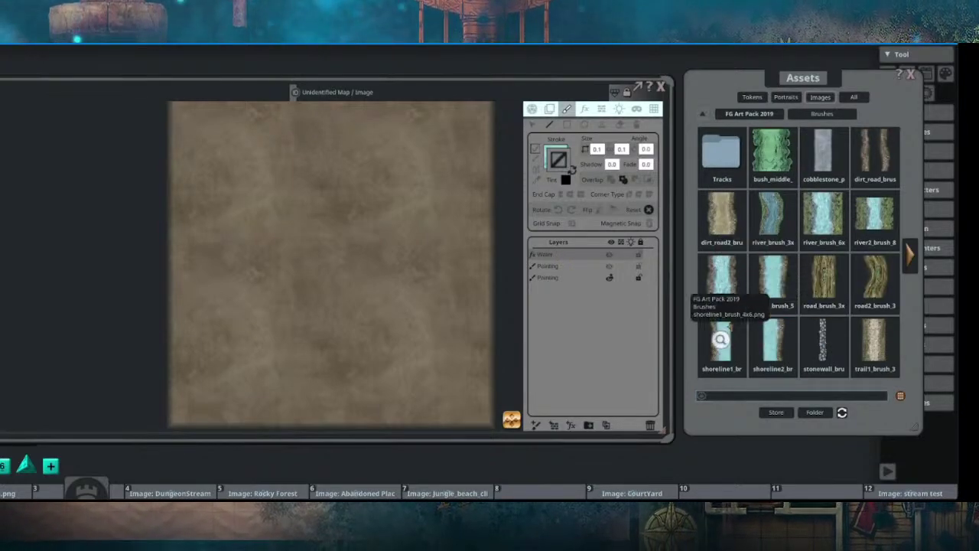
{"action": "left_click_drag", "start_coordinate": [569, 164], "coordinate": [562, 160]}
{"action": "left_click_drag", "start_coordinate": [386, 266], "coordinate": [314, 266]}
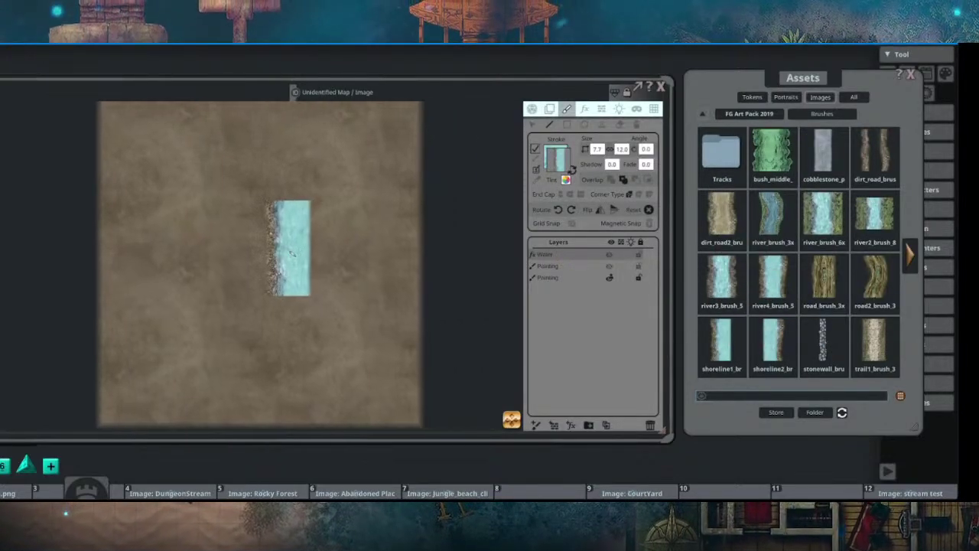
{"action": "scroll", "coordinate": [222, 223], "scroll_direction": "up", "scroll_amount": 3}
{"action": "scroll", "coordinate": [213, 221], "scroll_direction": "down", "scroll_amount": 3}
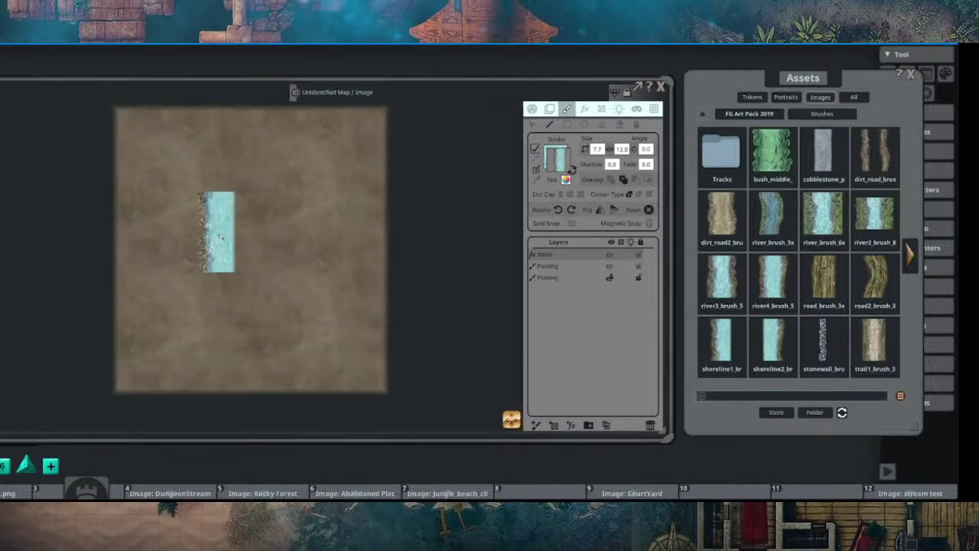
Step: Try drawing an elliptical water-filled pond with the shoreline brush as its outline
{"action": "left_click", "coordinate": [584, 125]}
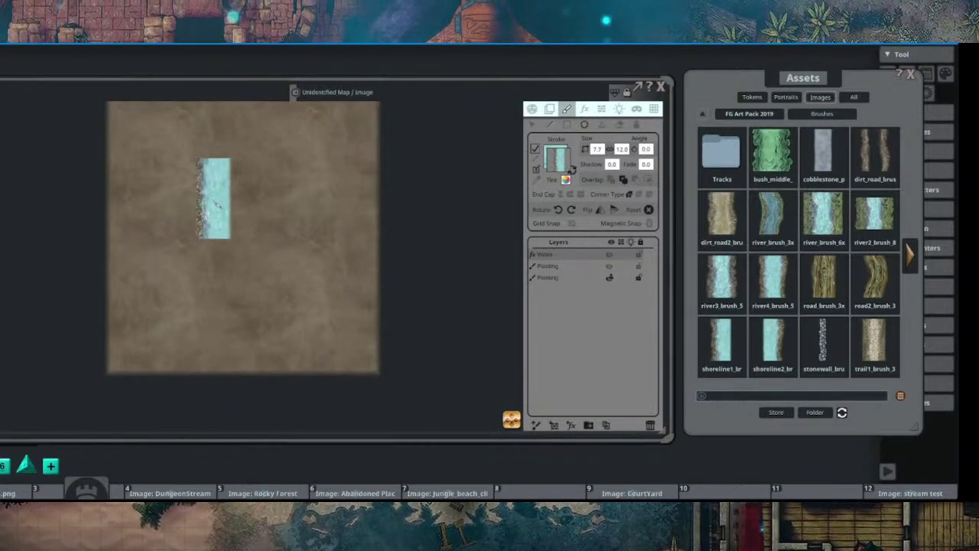
{"action": "left_click_drag", "start_coordinate": [205, 191], "coordinate": [229, 216]}
{"action": "mouse_move", "coordinate": [181, 155]}
{"action": "left_mouse_down"}
{"action": "mouse_move", "coordinate": [314, 289]}
{"action": "mouse_move", "coordinate": [334, 286]}
{"action": "left_mouse_up"}
{"action": "scroll", "coordinate": [271, 202], "scroll_direction": "up", "scroll_amount": 2}
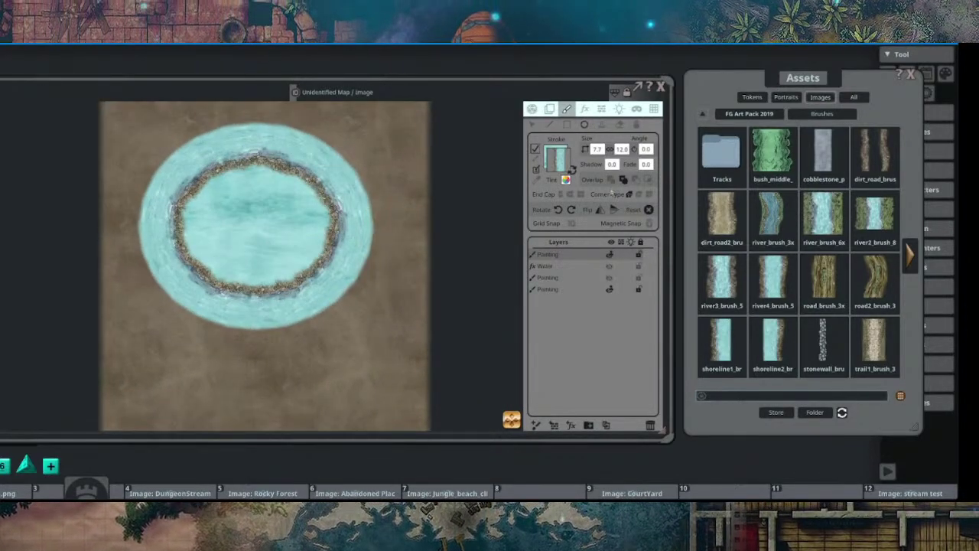
Step: Flip the shoreline brush horizontally and redraw the pond as a large ellipse merged with a smaller one at its left edge
{"action": "left_click", "coordinate": [600, 210]}
{"action": "key", "text": "ctrl+z"}
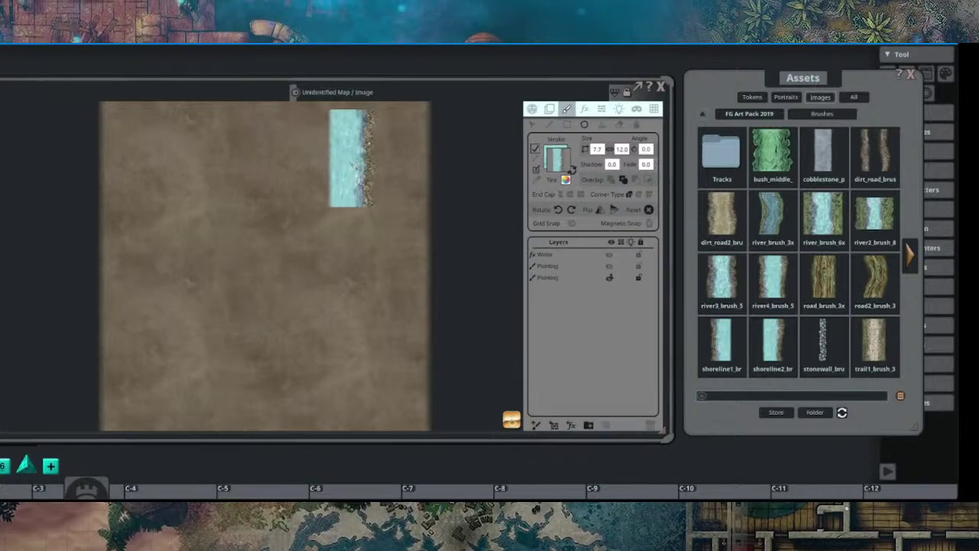
{"action": "mouse_move", "coordinate": [196, 147]}
{"action": "left_mouse_down"}
{"action": "mouse_move", "coordinate": [279, 234]}
{"action": "mouse_move", "coordinate": [304, 234]}
{"action": "mouse_move", "coordinate": [328, 257]}
{"action": "mouse_move", "coordinate": [254, 242]}
{"action": "mouse_move", "coordinate": [306, 237]}
{"action": "left_mouse_up"}
{"action": "scroll", "coordinate": [273, 228], "scroll_direction": "up", "scroll_amount": 6}
{"action": "scroll", "coordinate": [273, 228], "scroll_direction": "down", "scroll_amount": 5}
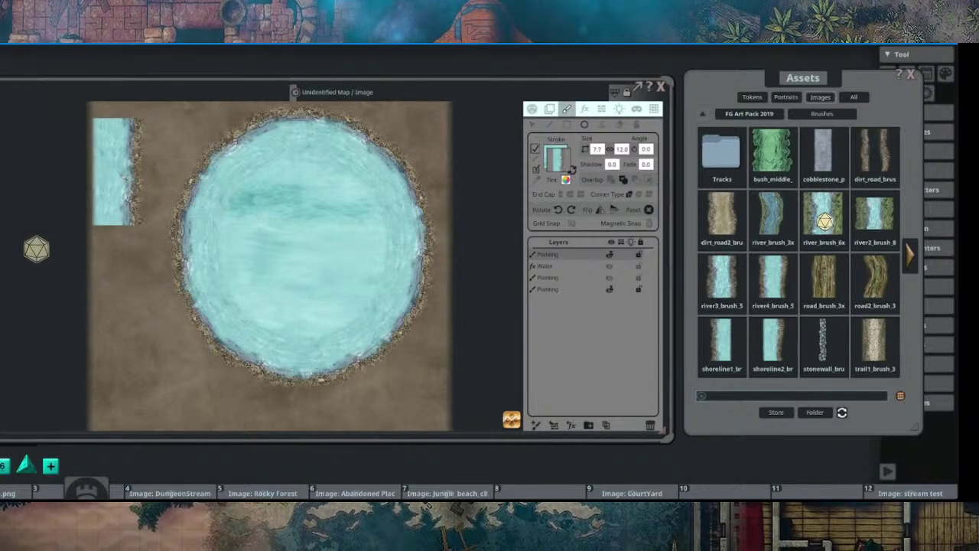
{"action": "left_click_drag", "start_coordinate": [117, 170], "coordinate": [259, 297]}
{"action": "scroll", "coordinate": [278, 240], "scroll_direction": "up", "scroll_amount": 3}
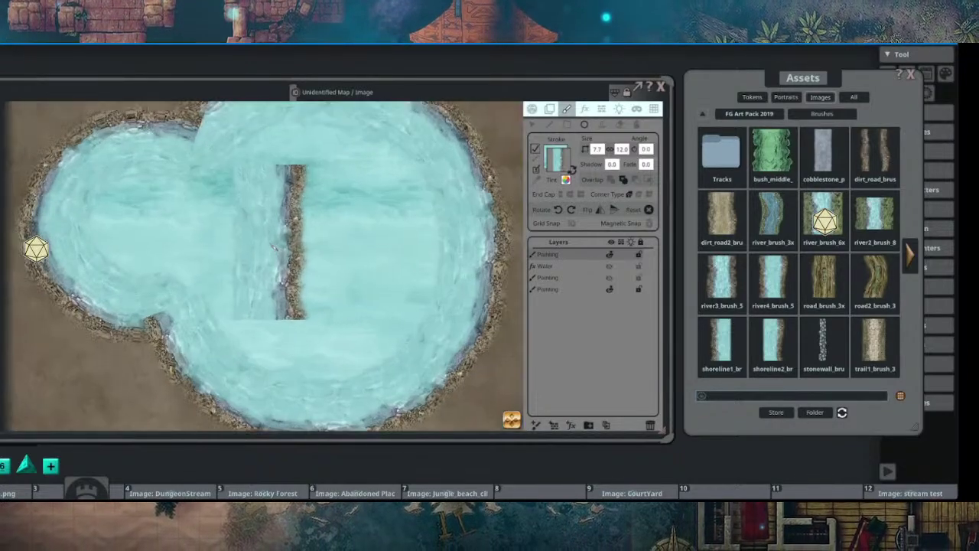
Step: Move the shoreline points at the pond's two notches outward to smooth the transition between the ellipses
{"action": "left_click", "coordinate": [533, 125]}
{"action": "left_click_drag", "start_coordinate": [324, 188], "coordinate": [350, 223]}
{"action": "left_click_drag", "start_coordinate": [218, 184], "coordinate": [219, 163]}
{"action": "left_click_drag", "start_coordinate": [244, 251], "coordinate": [284, 203]}
{"action": "left_click_drag", "start_coordinate": [237, 296], "coordinate": [233, 314]}
{"action": "scroll", "coordinate": [279, 270], "scroll_direction": "down", "scroll_amount": 3}
{"action": "left_click_drag", "start_coordinate": [339, 242], "coordinate": [316, 284]}
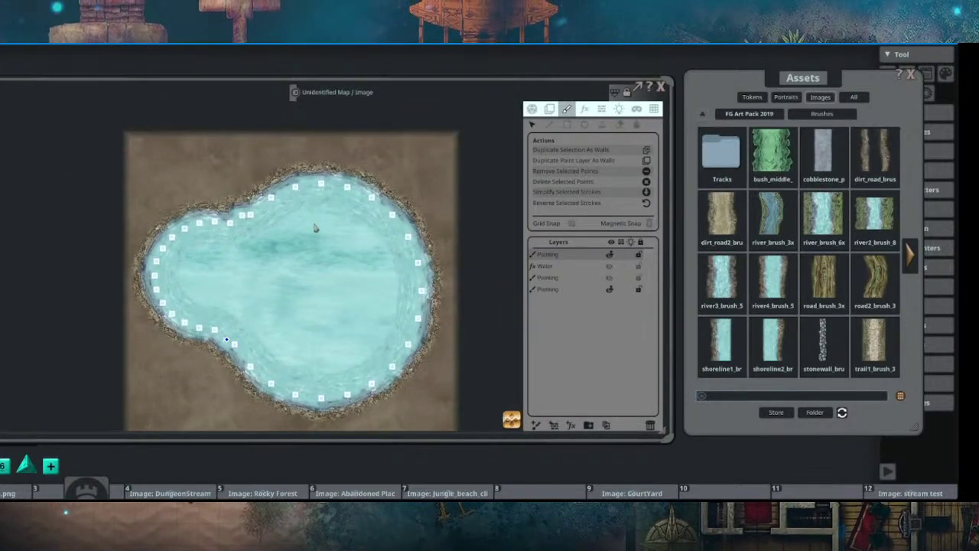
{"action": "scroll", "coordinate": [298, 238], "scroll_direction": "up", "scroll_amount": 1}
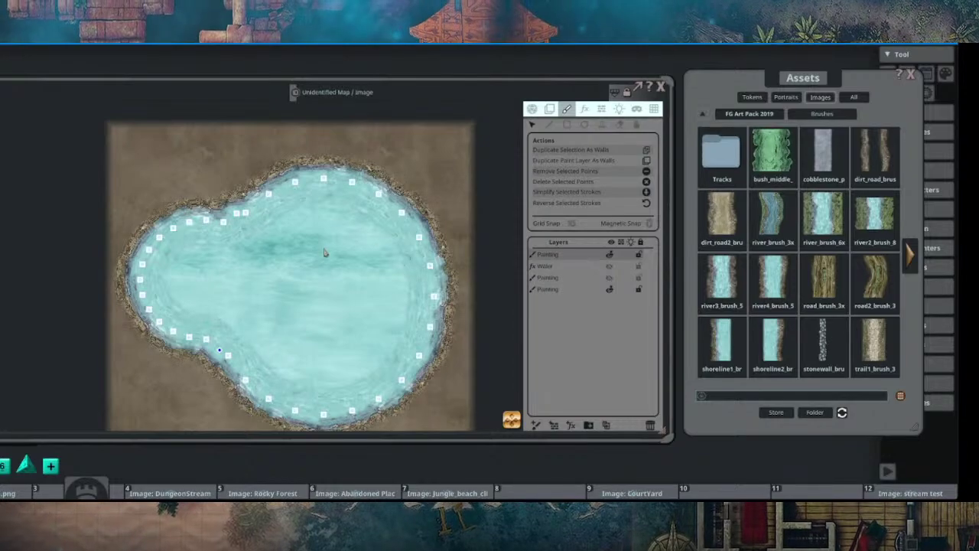
{"action": "left_click_drag", "start_coordinate": [324, 252], "coordinate": [332, 241]}
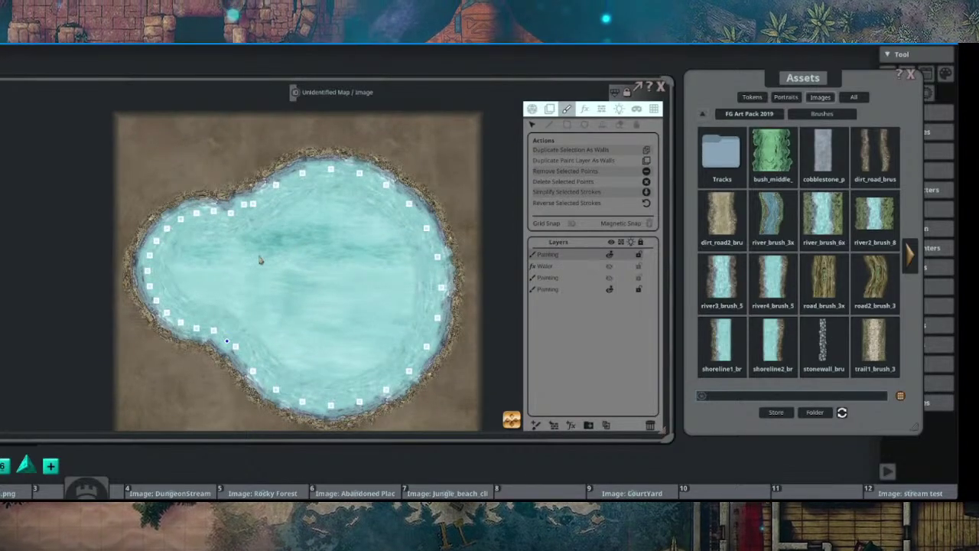
{"action": "scroll", "coordinate": [280, 257], "scroll_direction": "down", "scroll_amount": 1}
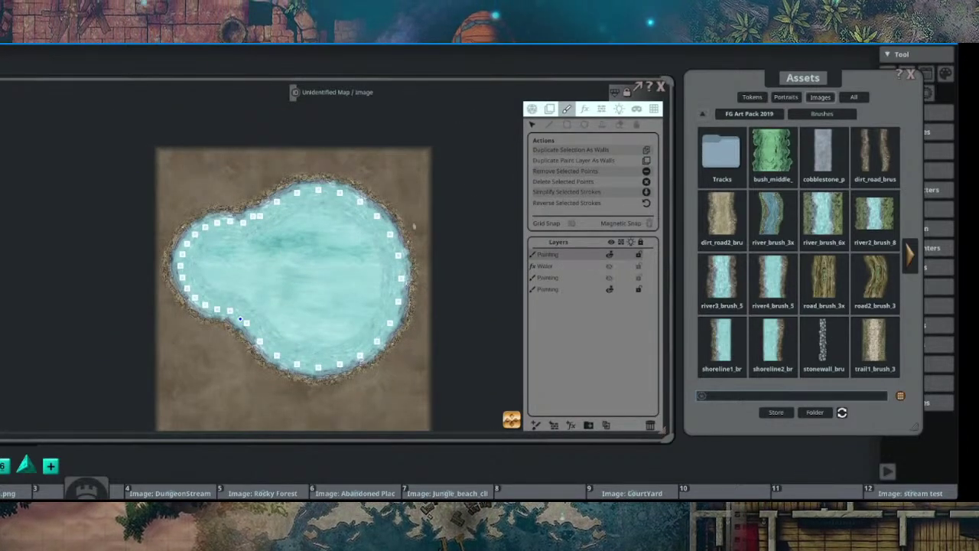
{"action": "left_click_drag", "start_coordinate": [268, 240], "coordinate": [263, 220]}
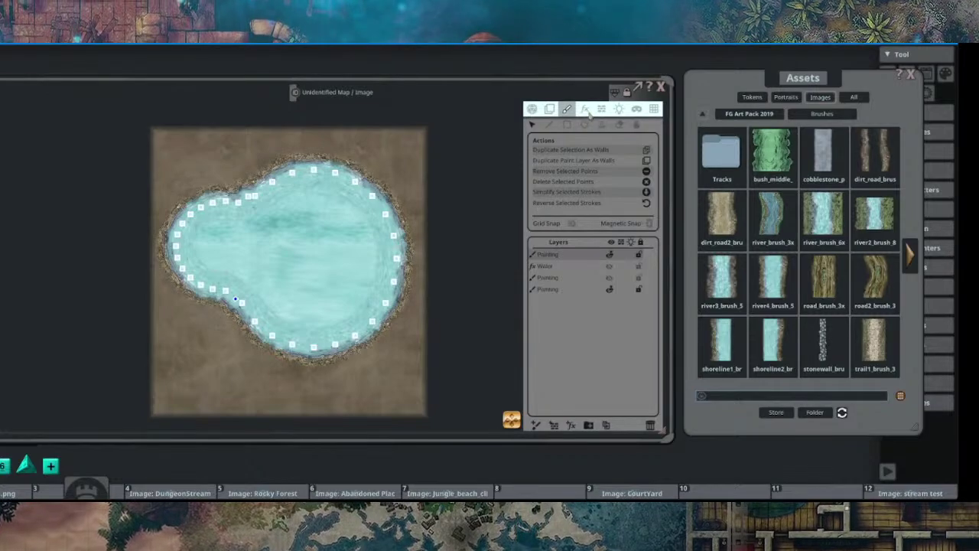
Step: Create an FX layer masked by the new pond's painting and set its type to Water
{"action": "left_click", "coordinate": [584, 109]}
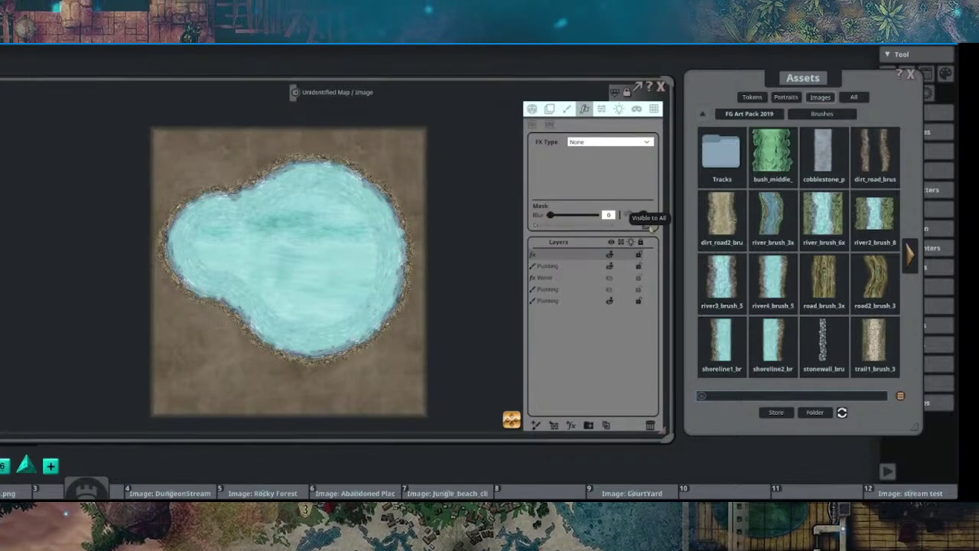
{"action": "left_click", "coordinate": [608, 141]}
{"action": "left_click", "coordinate": [610, 206]}
{"action": "scroll", "coordinate": [316, 233], "scroll_direction": "up", "scroll_amount": 3}
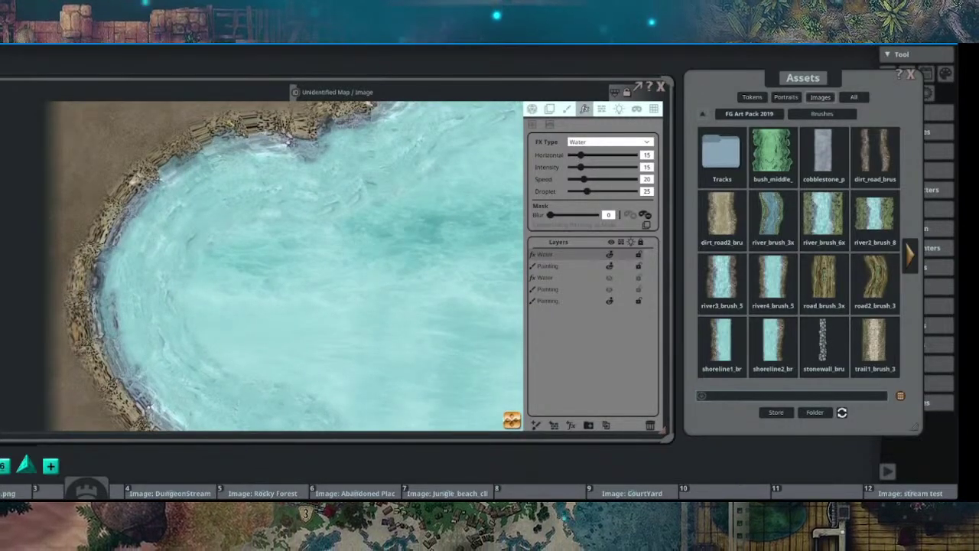
{"action": "scroll", "coordinate": [288, 240], "scroll_direction": "down", "scroll_amount": 3}
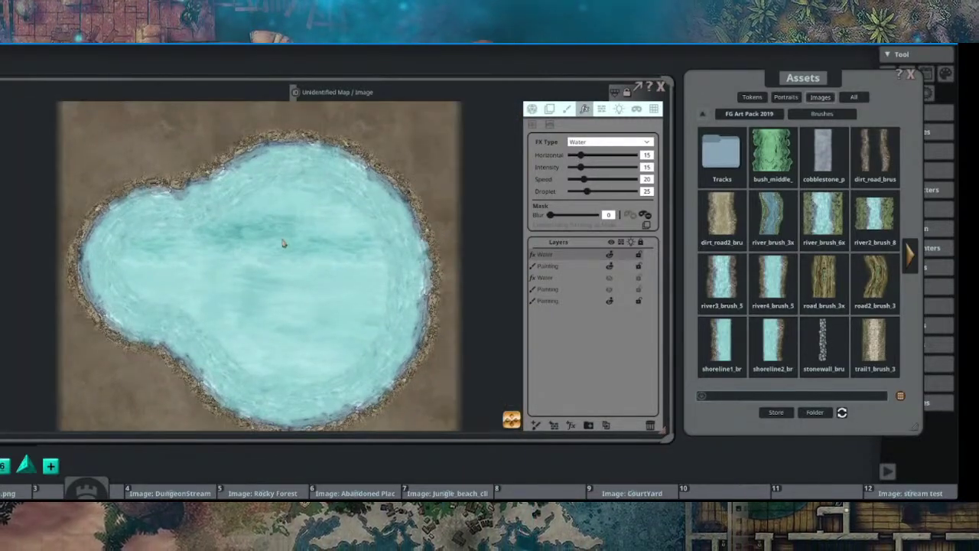
{"action": "left_click_drag", "start_coordinate": [300, 325], "coordinate": [324, 317]}
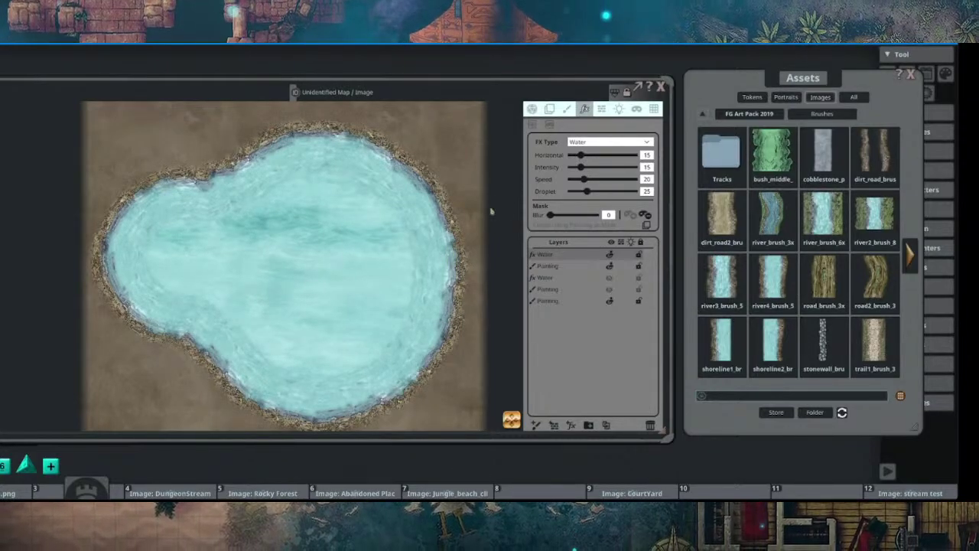
Step: Set the water effect's droplet value to 100 and its intensity to 29
{"action": "left_click_drag", "start_coordinate": [586, 191], "coordinate": [636, 192]}
{"action": "left_click_drag", "start_coordinate": [581, 167], "coordinate": [591, 167]}
{"action": "scroll", "coordinate": [344, 267], "scroll_direction": "up", "scroll_amount": 1}
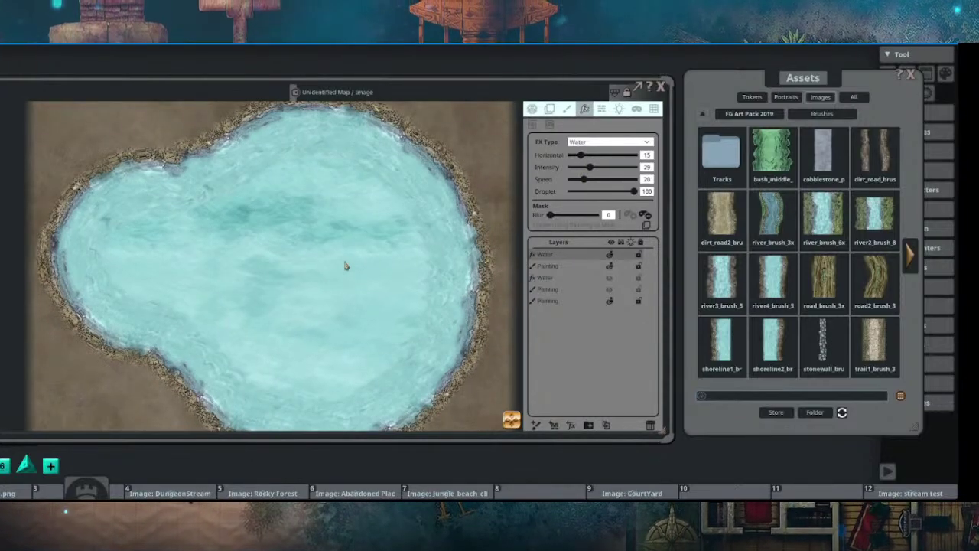
{"action": "scroll", "coordinate": [350, 263], "scroll_direction": "down", "scroll_amount": 1}
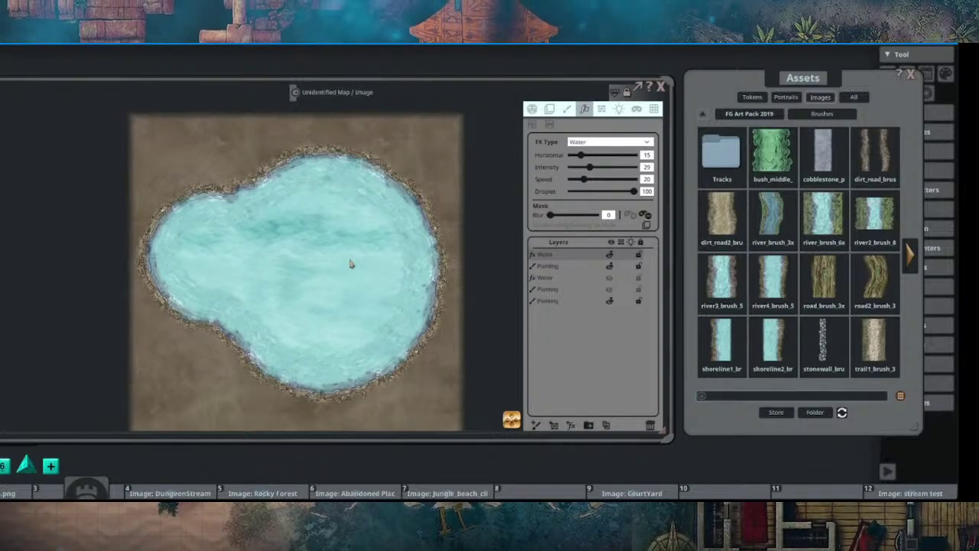
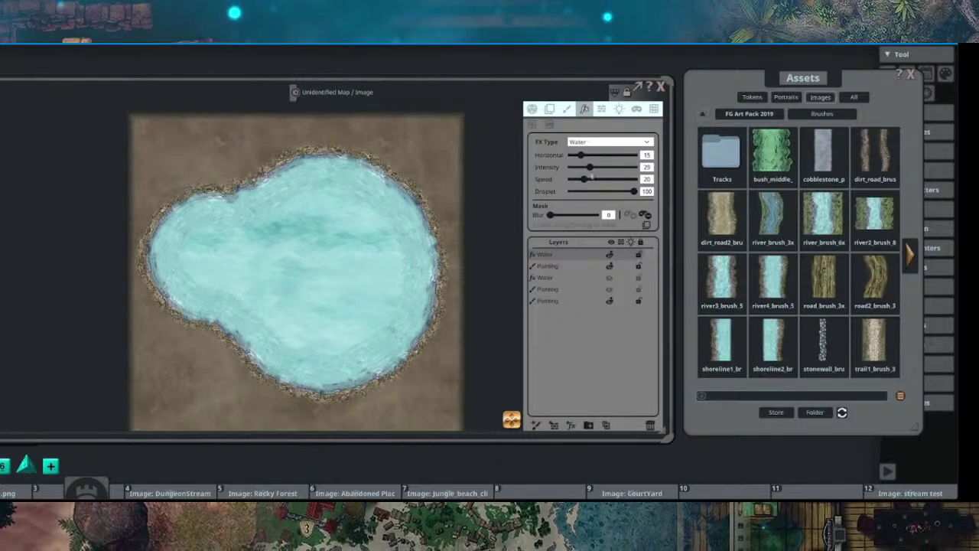
Step: Switch the paint settings to fill and load the Ground_dark tile from the FG Art Pack 2019 tiles as the fill
{"action": "left_click", "coordinate": [549, 109]}
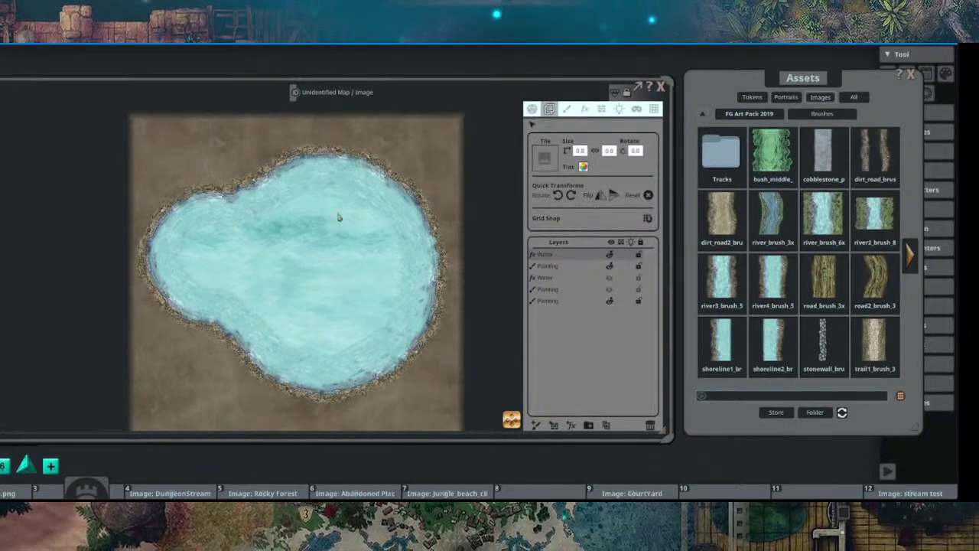
{"action": "left_click", "coordinate": [566, 110]}
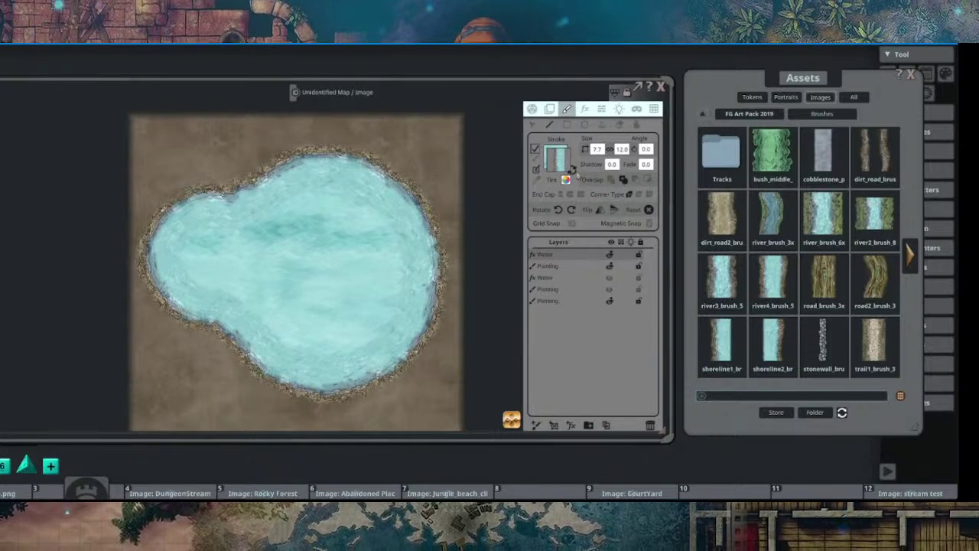
{"action": "left_click", "coordinate": [572, 169]}
{"action": "left_click", "coordinate": [572, 172]}
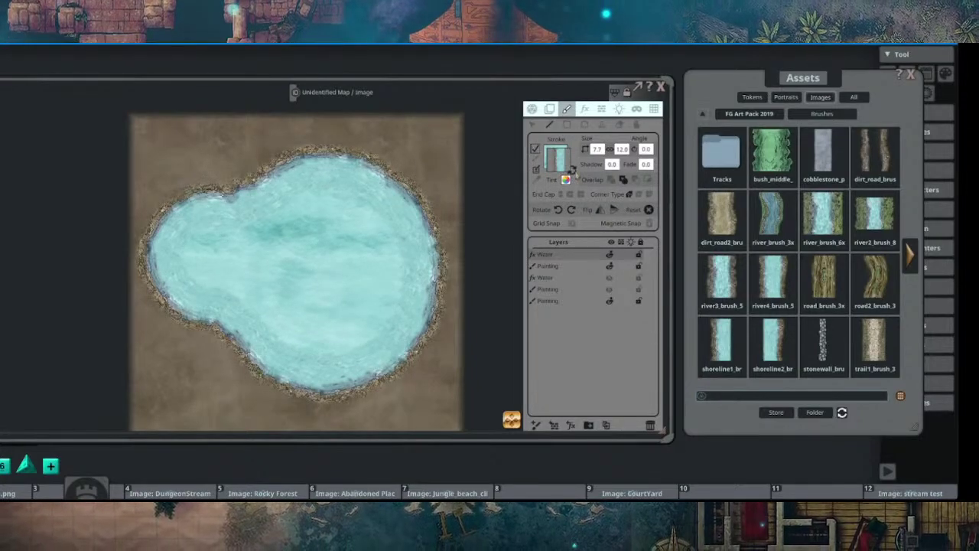
{"action": "left_click", "coordinate": [572, 170]}
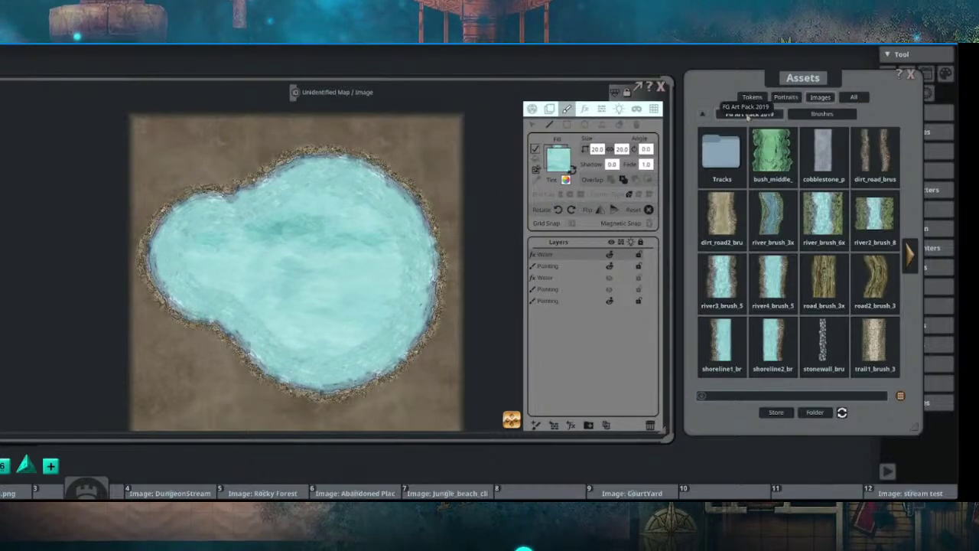
{"action": "left_click", "coordinate": [748, 115]}
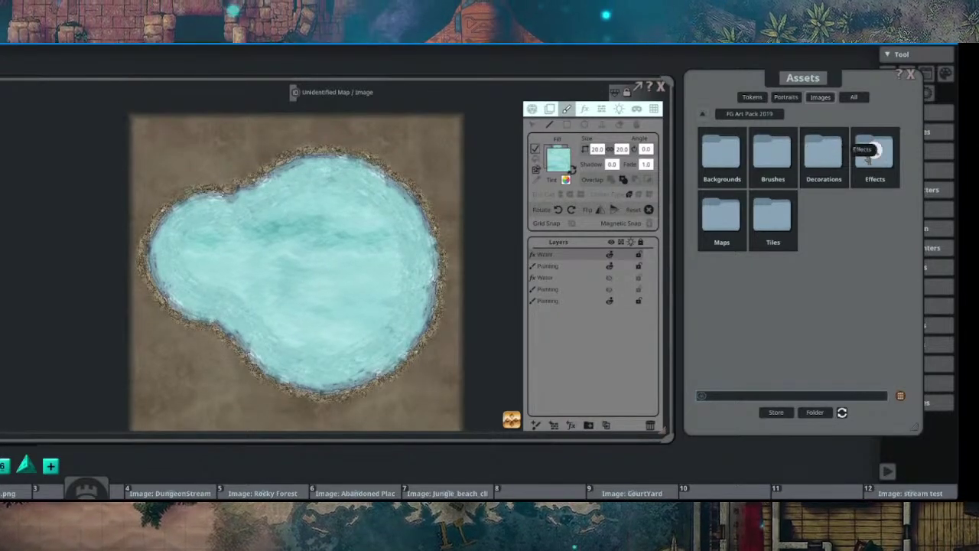
{"action": "left_click", "coordinate": [784, 231]}
{"action": "mouse_move", "coordinate": [822, 151]}
{"action": "left_mouse_down"}
{"action": "mouse_move", "coordinate": [614, 167]}
{"action": "mouse_move", "coordinate": [558, 160]}
{"action": "left_mouse_up"}
{"action": "left_click_drag", "start_coordinate": [321, 234], "coordinate": [318, 215]}
{"action": "scroll", "coordinate": [334, 219], "scroll_direction": "down", "scroll_amount": 5}
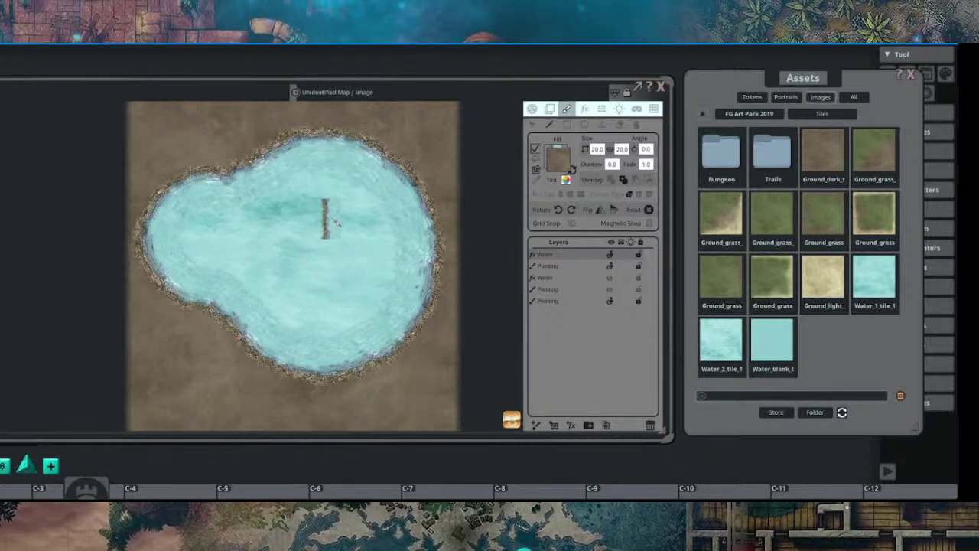
Step: Draw an elliptical island filled with Ground_dark and edged with the shoreline brush in the middle of the pond
{"action": "scroll", "coordinate": [337, 228], "scroll_direction": "down", "scroll_amount": 2}
{"action": "left_click", "coordinate": [584, 124]}
{"action": "left_click", "coordinate": [292, 229]}
{"action": "left_click_drag", "start_coordinate": [293, 230], "coordinate": [360, 272]}
{"action": "scroll", "coordinate": [344, 245], "scroll_direction": "up", "scroll_amount": 4}
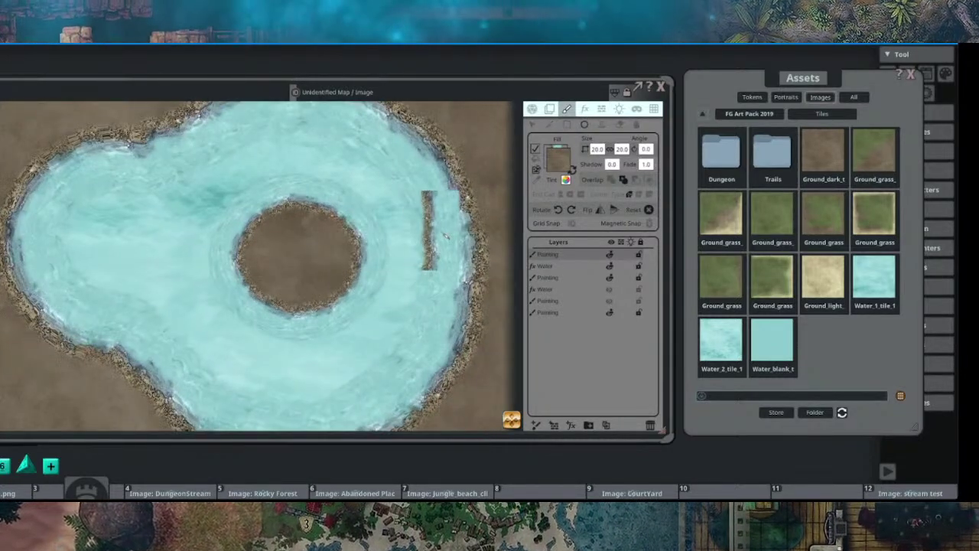
{"action": "scroll", "coordinate": [424, 240], "scroll_direction": "up", "scroll_amount": 2}
{"action": "scroll", "coordinate": [377, 247], "scroll_direction": "down", "scroll_amount": 3}
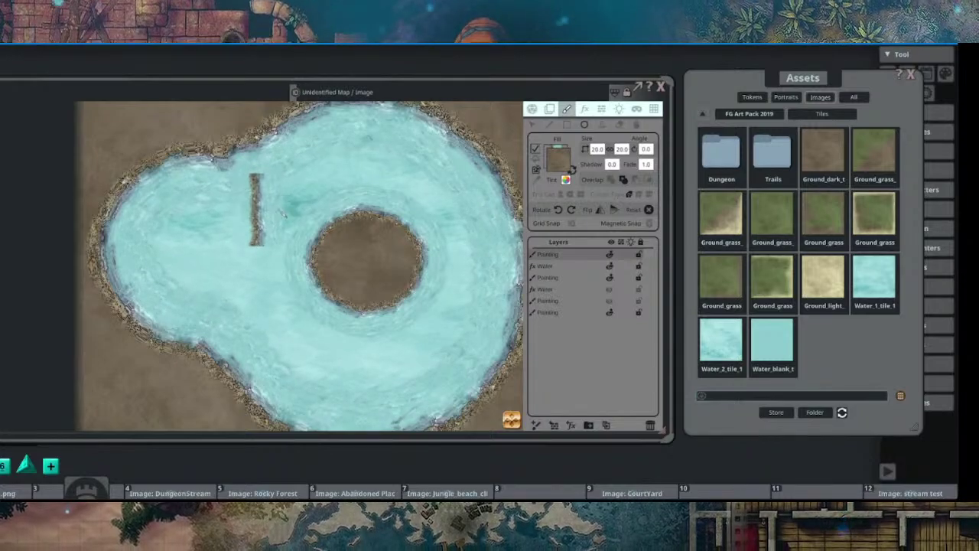
Step: Extend the island westward with a rectangular land bridge and a small ellipse at its end, undoing the surplus stroke
{"action": "left_click", "coordinate": [566, 125]}
{"action": "left_click_drag", "start_coordinate": [300, 222], "coordinate": [334, 294]}
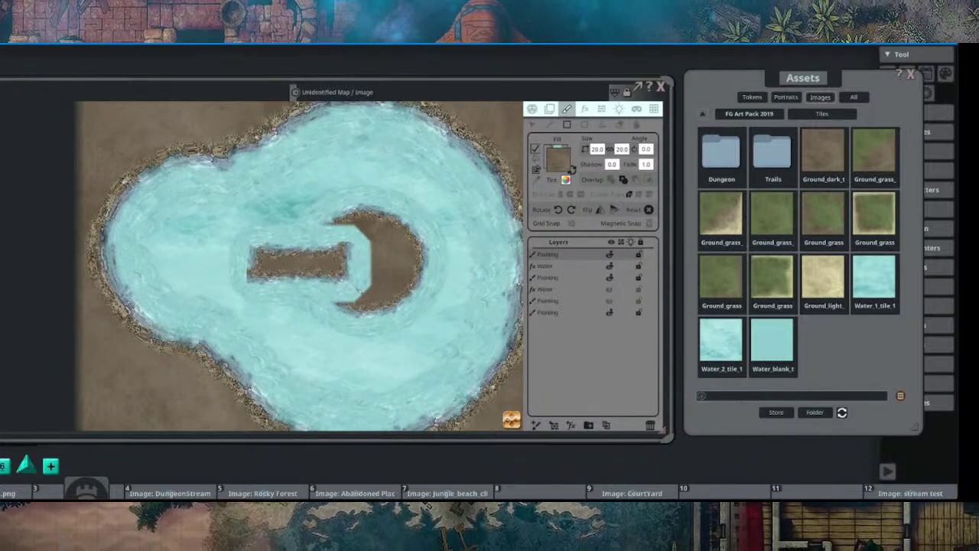
{"action": "left_click", "coordinate": [584, 124]}
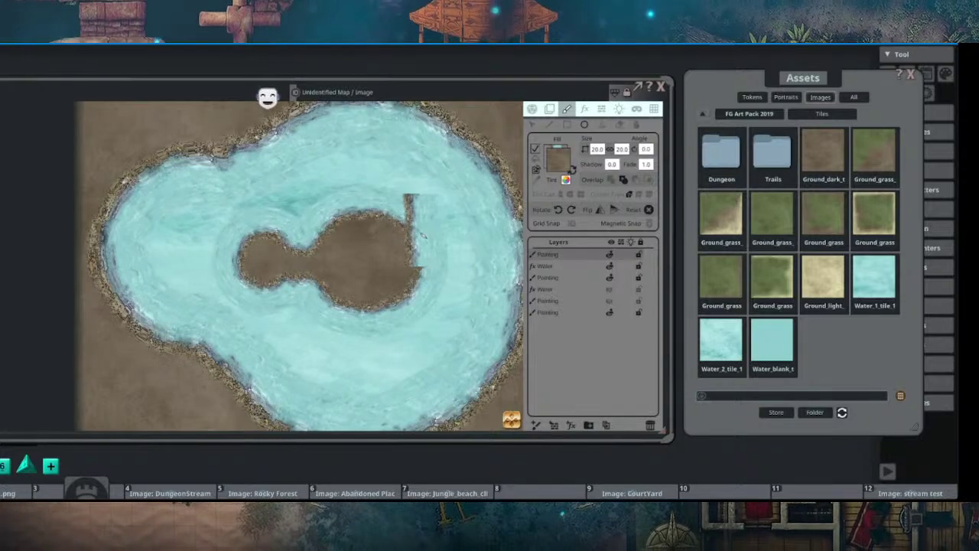
{"action": "left_click_drag", "start_coordinate": [393, 239], "coordinate": [391, 217]}
{"action": "key", "text": "ctrl+z"}
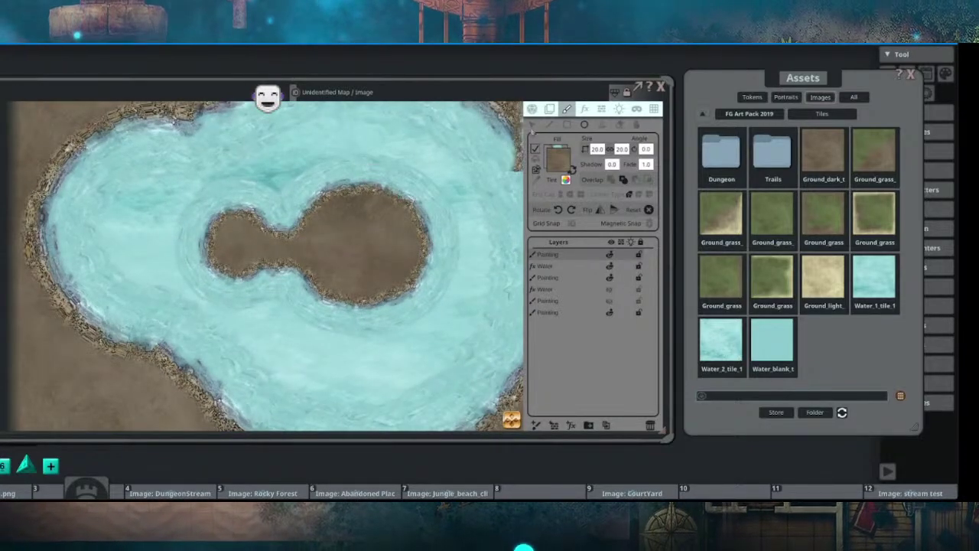
Step: Select the island's outline and adjust its points at the northern notch between the two lobes
{"action": "left_click", "coordinate": [532, 123]}
{"action": "mouse_move", "coordinate": [238, 185]}
{"action": "left_mouse_down"}
{"action": "mouse_move", "coordinate": [304, 203]}
{"action": "mouse_move", "coordinate": [300, 223]}
{"action": "mouse_move", "coordinate": [294, 185]}
{"action": "mouse_move", "coordinate": [292, 200]}
{"action": "left_mouse_up"}
{"action": "left_click", "coordinate": [337, 225]}
{"action": "scroll", "coordinate": [336, 224], "scroll_direction": "down", "scroll_amount": 3}
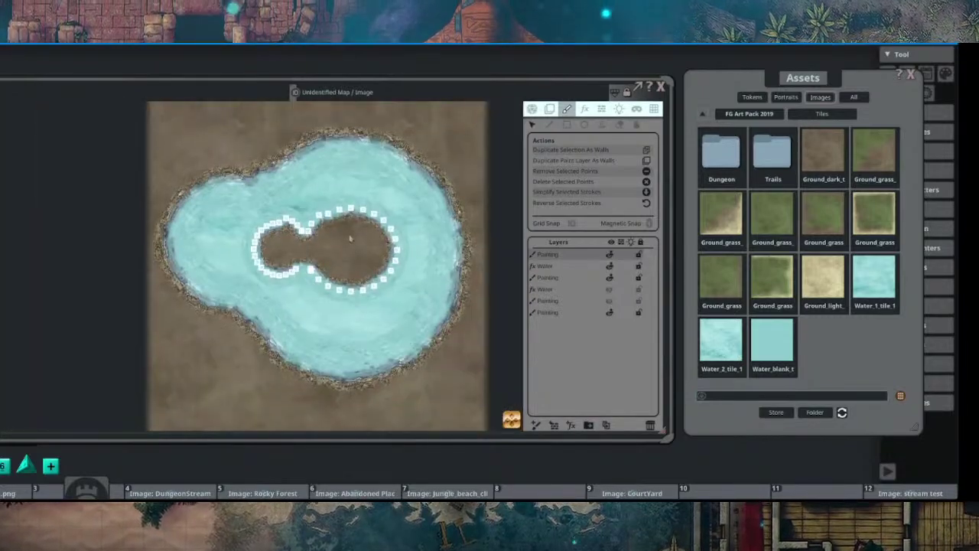
{"action": "scroll", "coordinate": [365, 237], "scroll_direction": "up", "scroll_amount": 2}
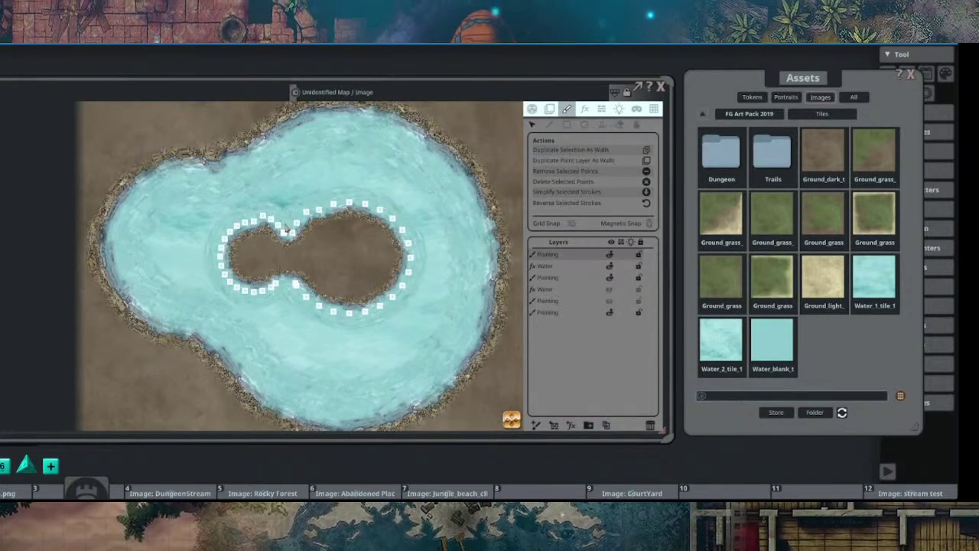
{"action": "scroll", "coordinate": [286, 221], "scroll_direction": "up", "scroll_amount": 2}
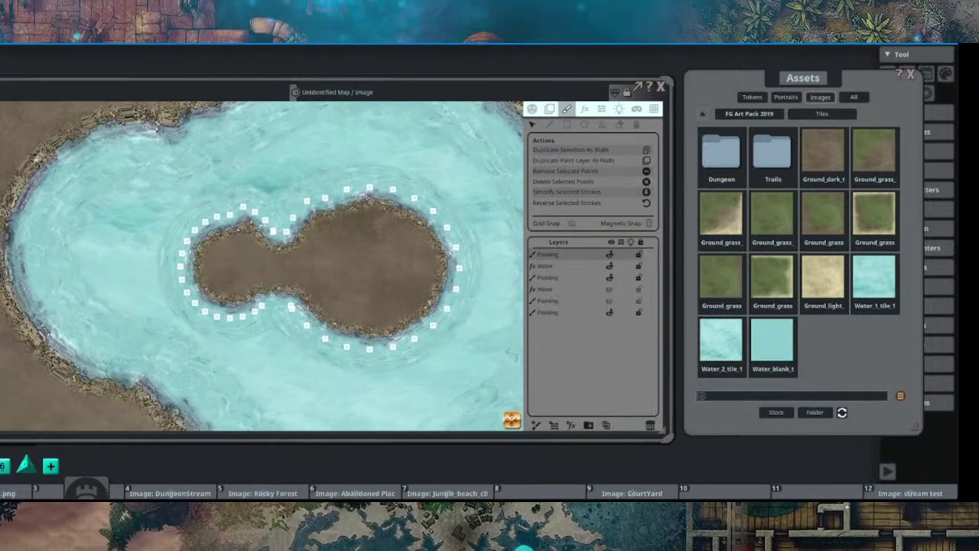
{"action": "scroll", "coordinate": [440, 322], "scroll_direction": "down", "scroll_amount": 4}
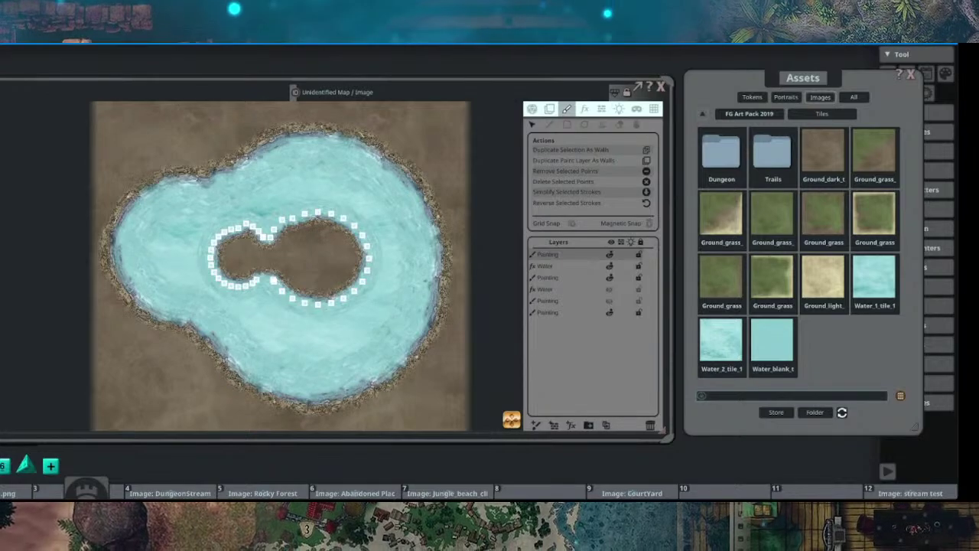
{"action": "left_click_drag", "start_coordinate": [325, 190], "coordinate": [337, 183]}
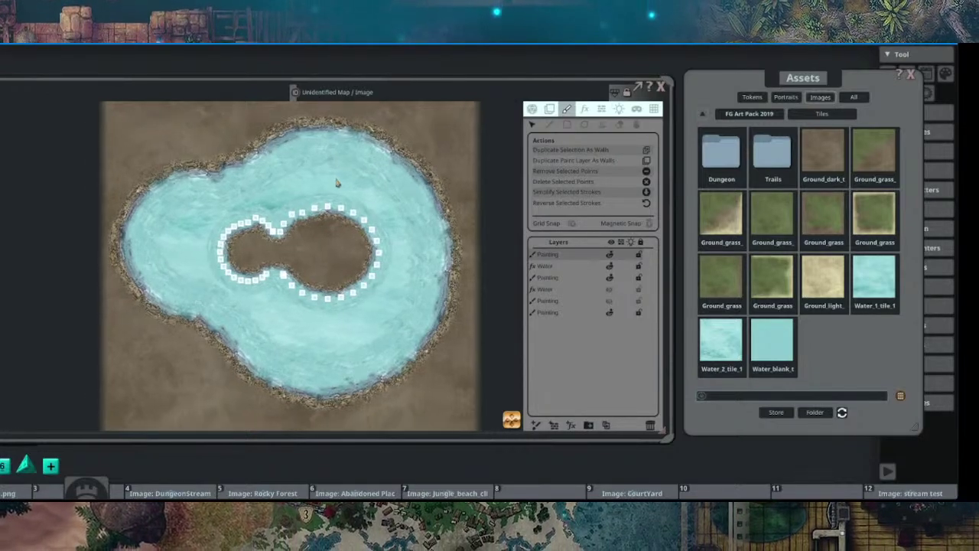
Step: Open the Decorations folder of the FG Underwater Map Pack in the image assets
{"action": "left_click", "coordinate": [743, 114]}
{"action": "left_click", "coordinate": [702, 114]}
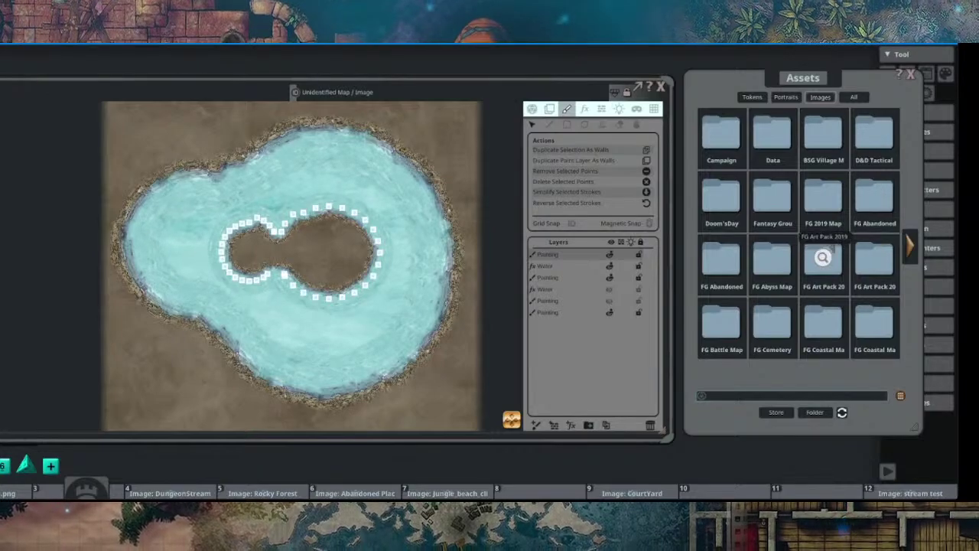
{"action": "left_click", "coordinate": [910, 245]}
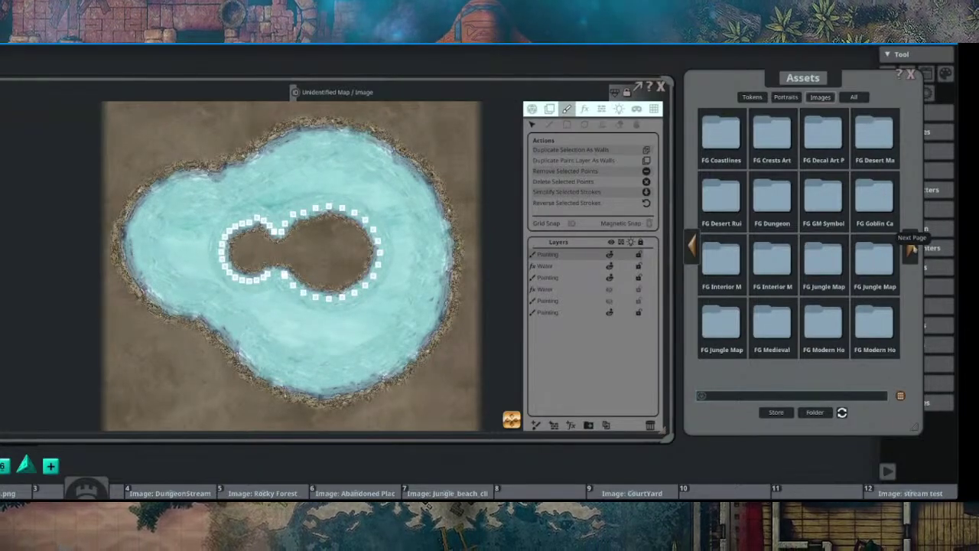
{"action": "left_click", "coordinate": [910, 248]}
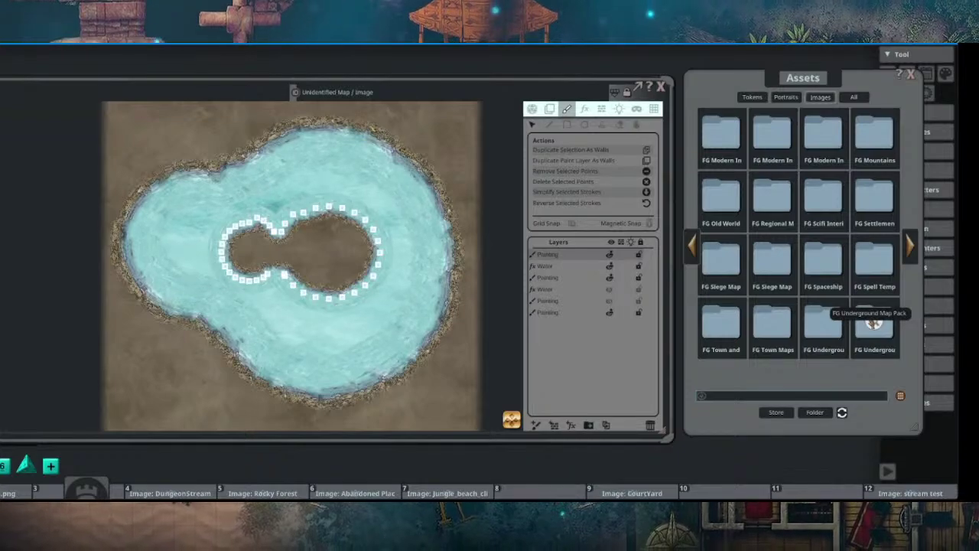
{"action": "left_click", "coordinate": [910, 244]}
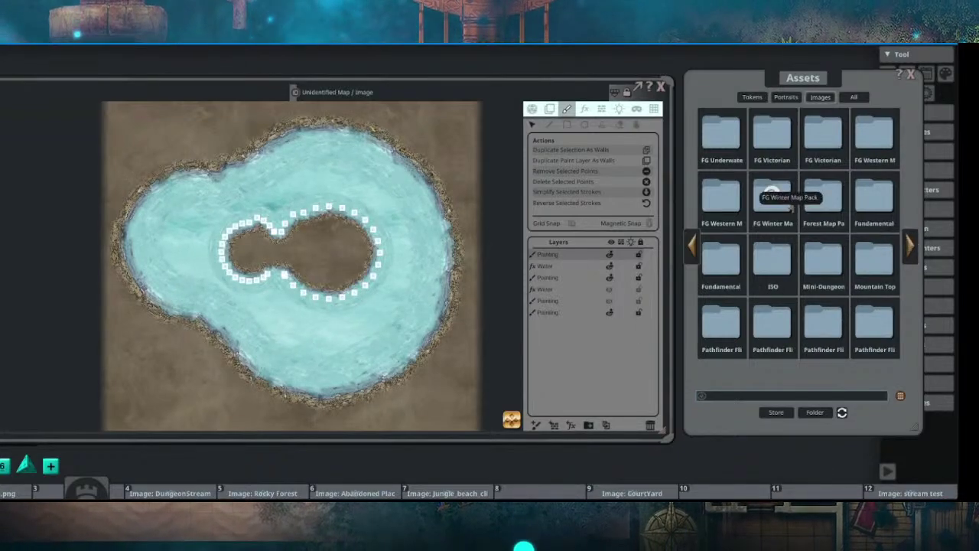
{"action": "left_click", "coordinate": [720, 139]}
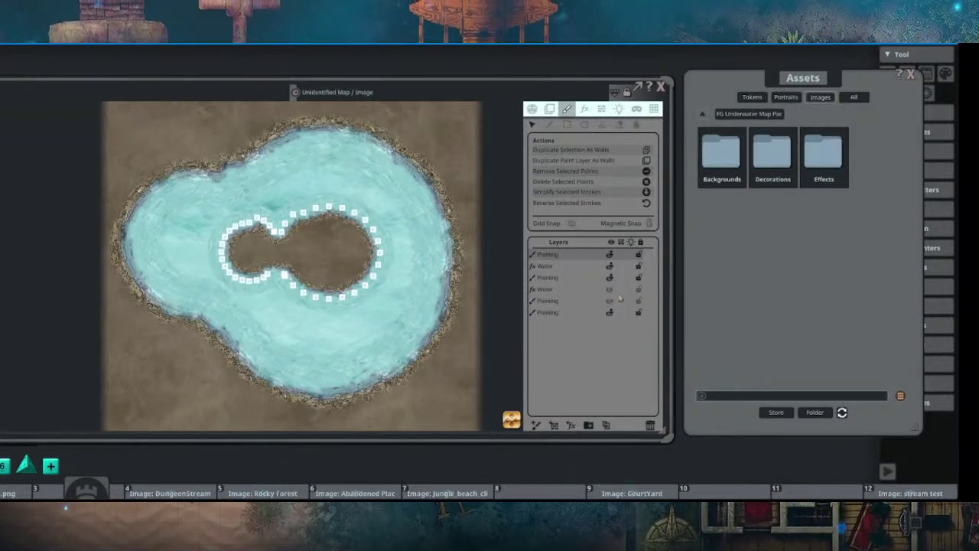
{"action": "left_click_drag", "start_coordinate": [350, 308], "coordinate": [326, 308]}
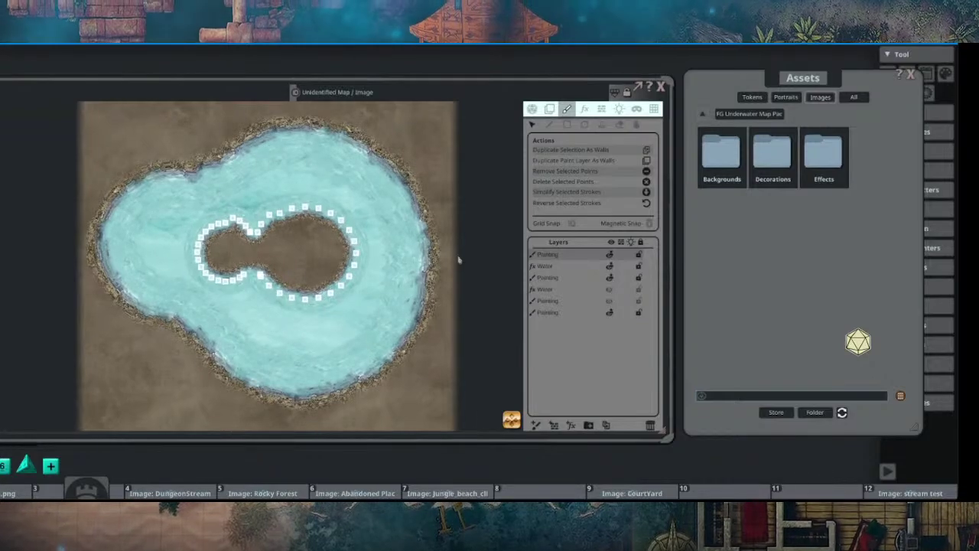
{"action": "left_click", "coordinate": [771, 153]}
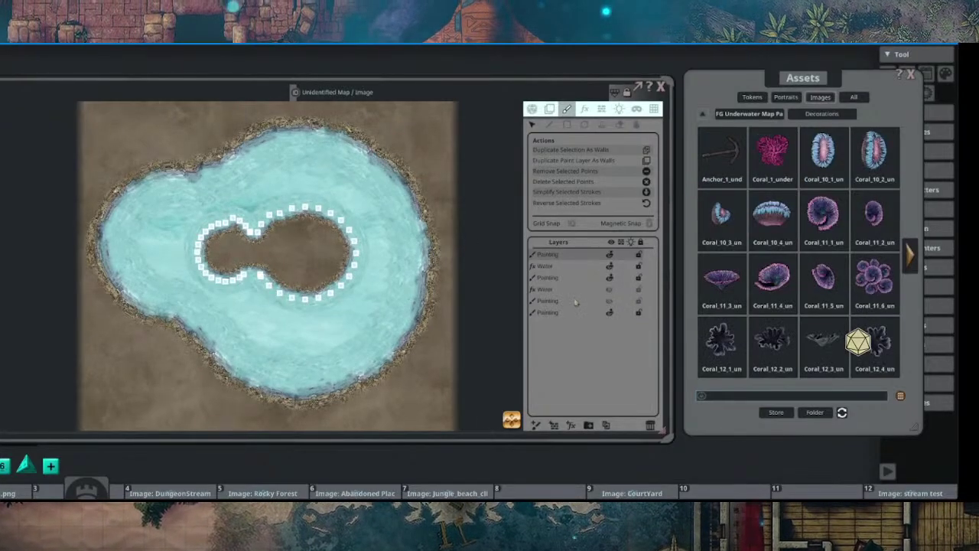
Step: Load the Coral_28_2 decoration as the stamp and rotate its preview over the pond to 300 degrees
{"action": "left_click", "coordinate": [603, 124]}
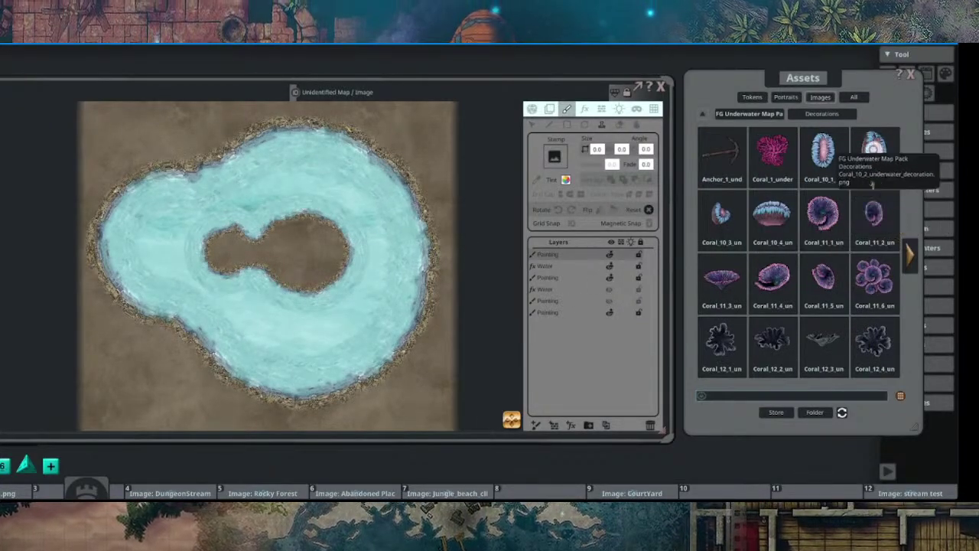
{"action": "left_click", "coordinate": [910, 258]}
{"action": "left_click", "coordinate": [910, 259]}
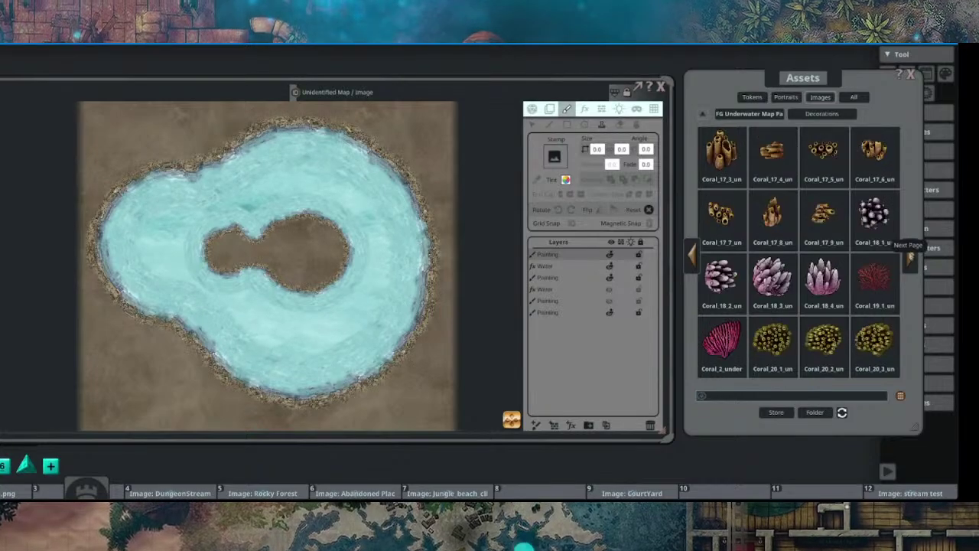
{"action": "left_click", "coordinate": [910, 259]}
{"action": "left_click", "coordinate": [910, 259]}
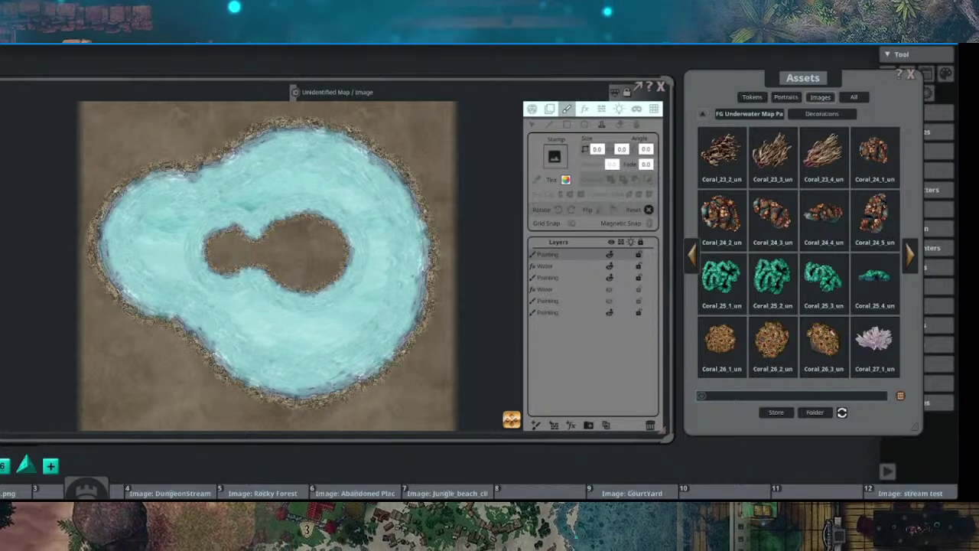
{"action": "left_click", "coordinate": [910, 257]}
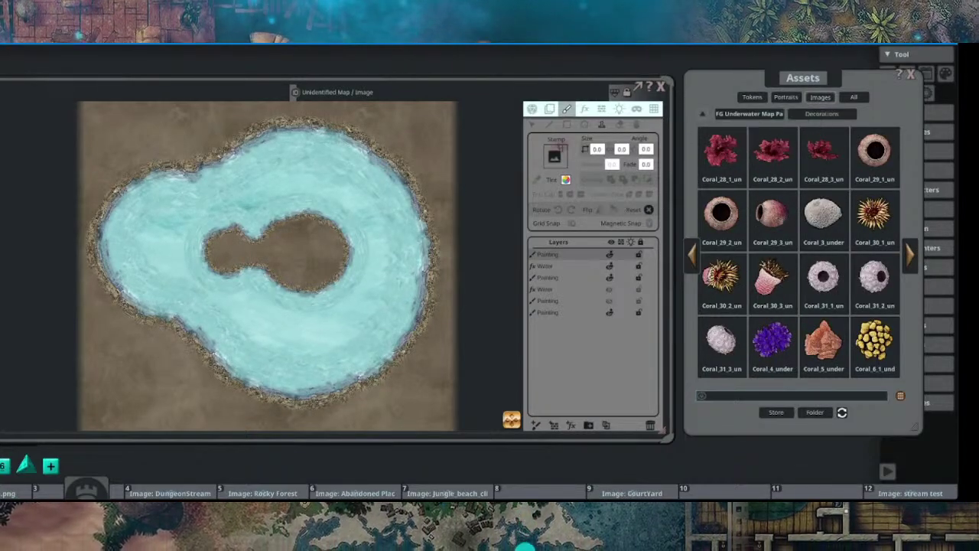
{"action": "left_click_drag", "start_coordinate": [560, 147], "coordinate": [557, 155]}
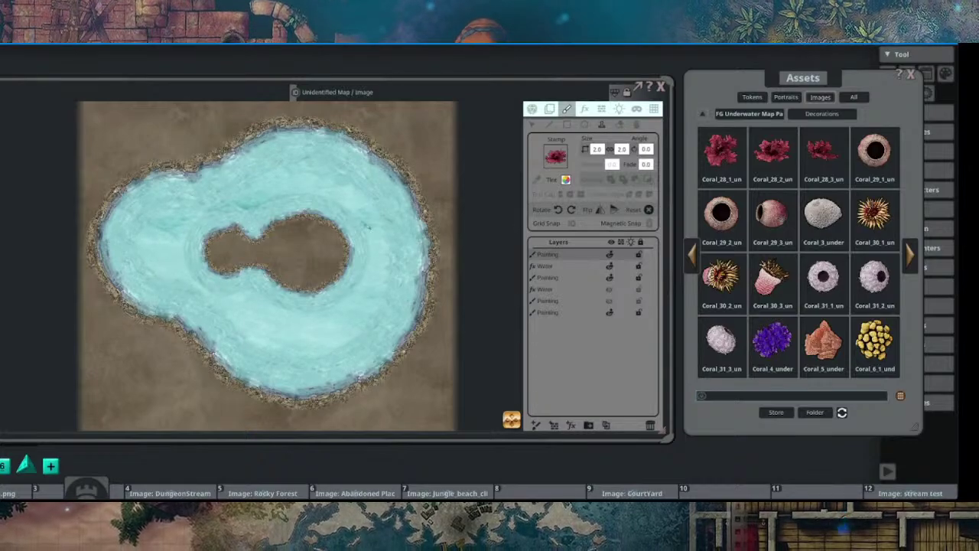
{"action": "left_click_drag", "start_coordinate": [284, 227], "coordinate": [295, 212]}
{"action": "scroll", "coordinate": [323, 168], "scroll_direction": "down", "scroll_amount": 4}
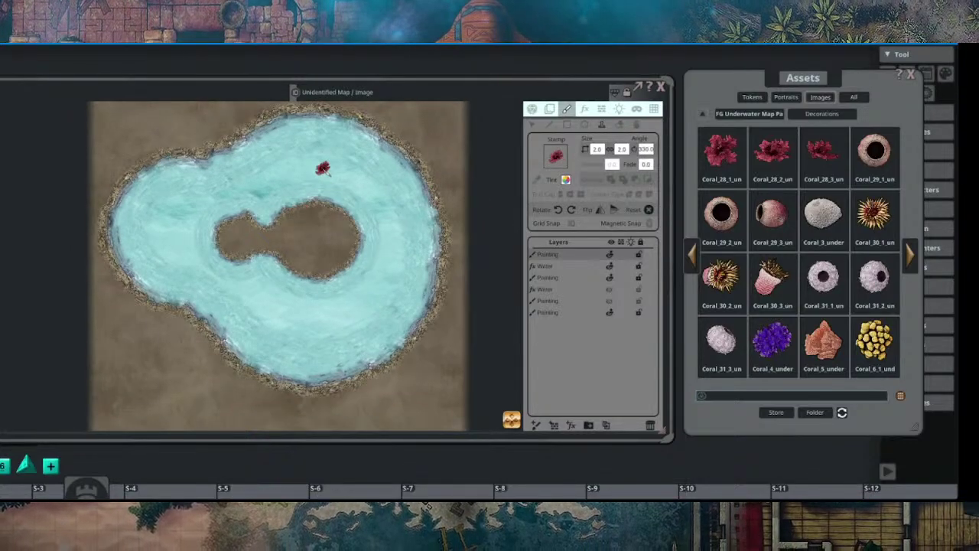
{"action": "left_click_drag", "start_coordinate": [410, 209], "coordinate": [407, 206]}
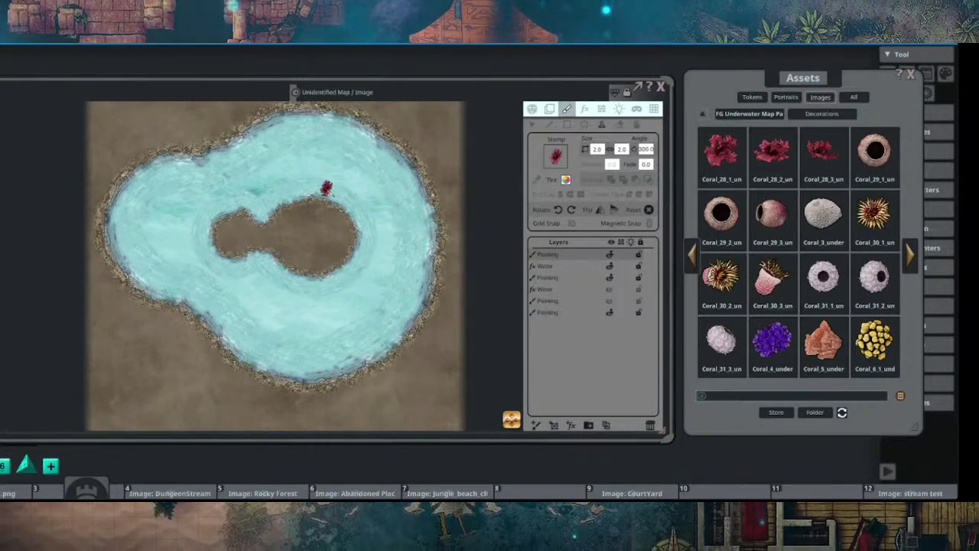
Step: Edit the filled strokes of the pond's painting layer, fading the water fill to full transparency and restoring its full opacity
{"action": "left_click", "coordinate": [637, 125]}
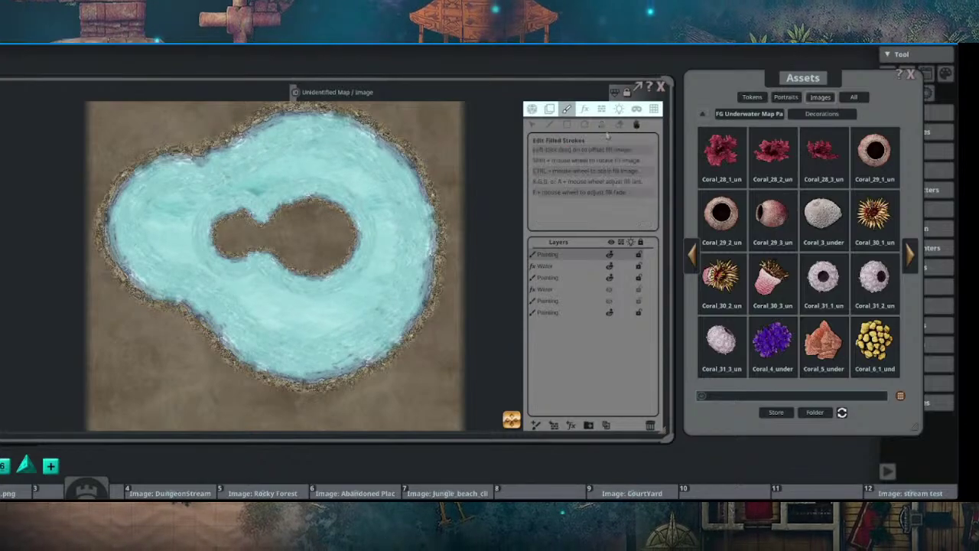
{"action": "scroll", "coordinate": [218, 222], "scroll_direction": "up", "scroll_amount": 4}
{"action": "left_click_drag", "start_coordinate": [218, 223], "coordinate": [237, 198]}
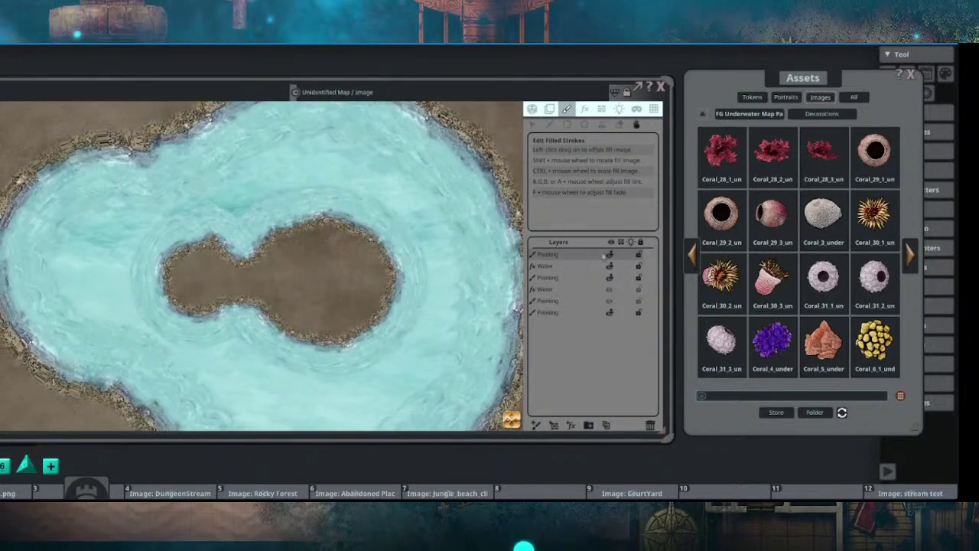
{"action": "left_click", "coordinate": [549, 278]}
{"action": "left_click_drag", "start_coordinate": [294, 252], "coordinate": [362, 221]}
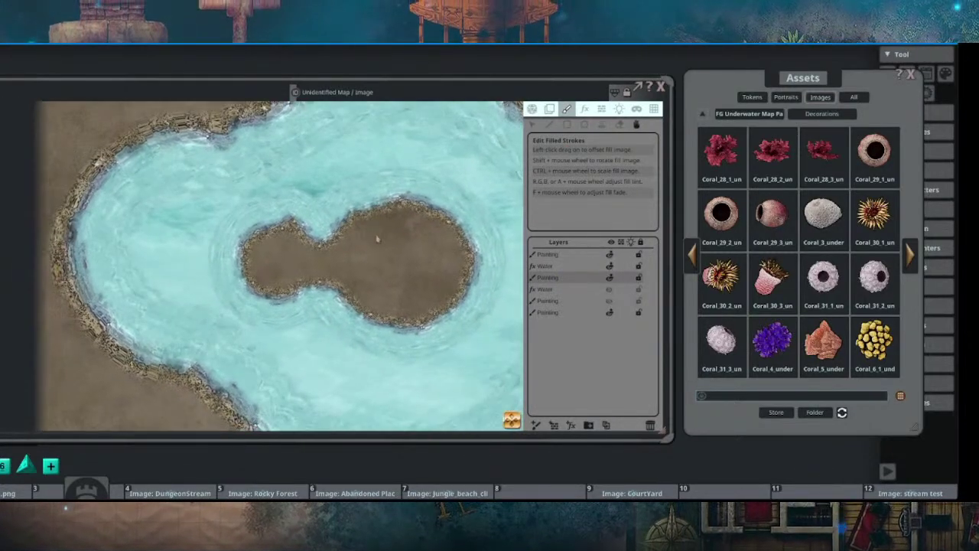
{"action": "scroll", "coordinate": [354, 261], "scroll_direction": "down", "scroll_amount": 3}
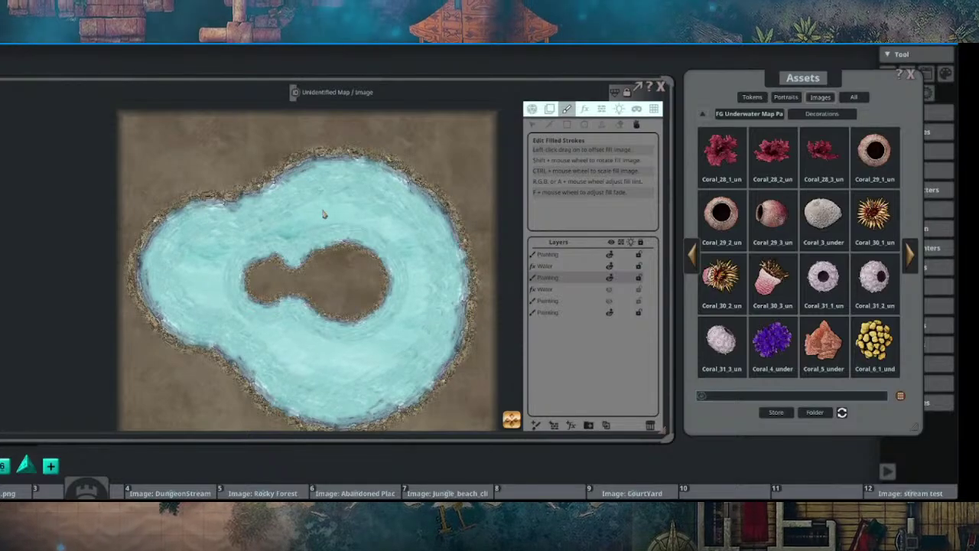
{"action": "scroll", "coordinate": [321, 217], "scroll_direction": "down", "scroll_amount": 5}
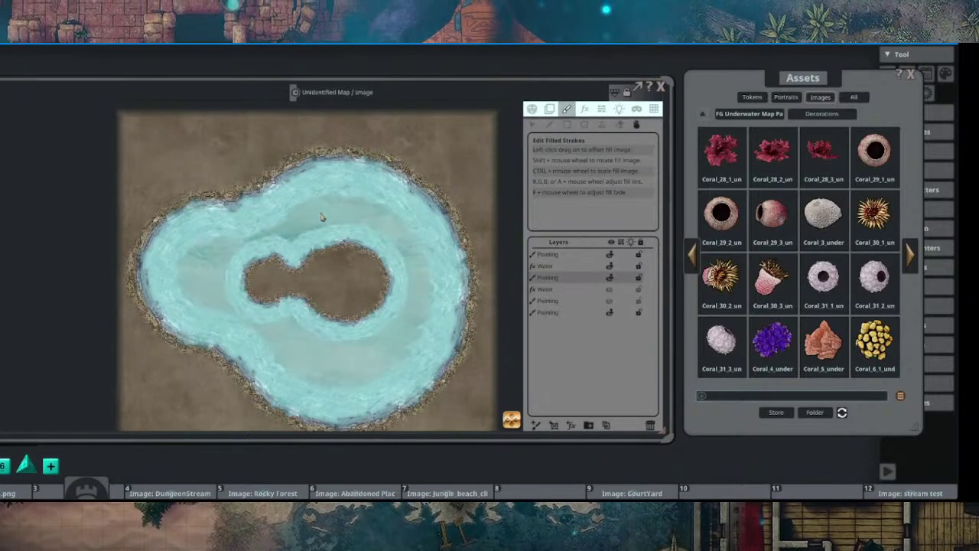
{"action": "scroll", "coordinate": [321, 217], "scroll_direction": "up", "scroll_amount": 2}
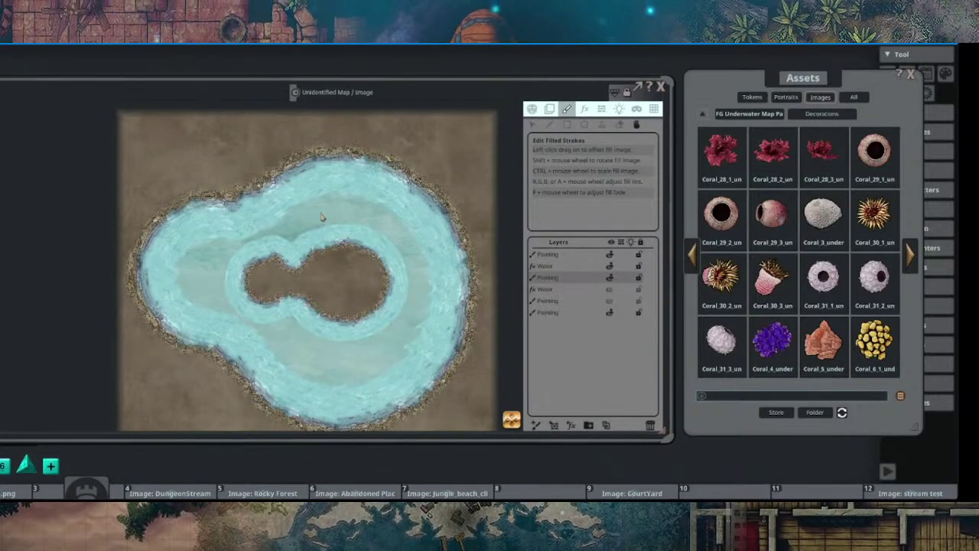
{"action": "scroll", "coordinate": [334, 216], "scroll_direction": "up", "scroll_amount": 2}
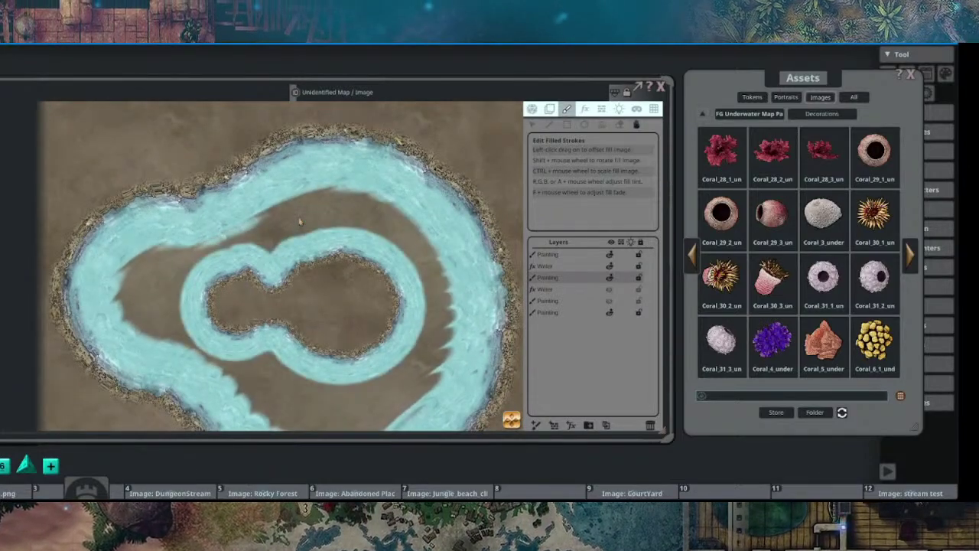
{"action": "scroll", "coordinate": [299, 221], "scroll_direction": "up", "scroll_amount": 10}
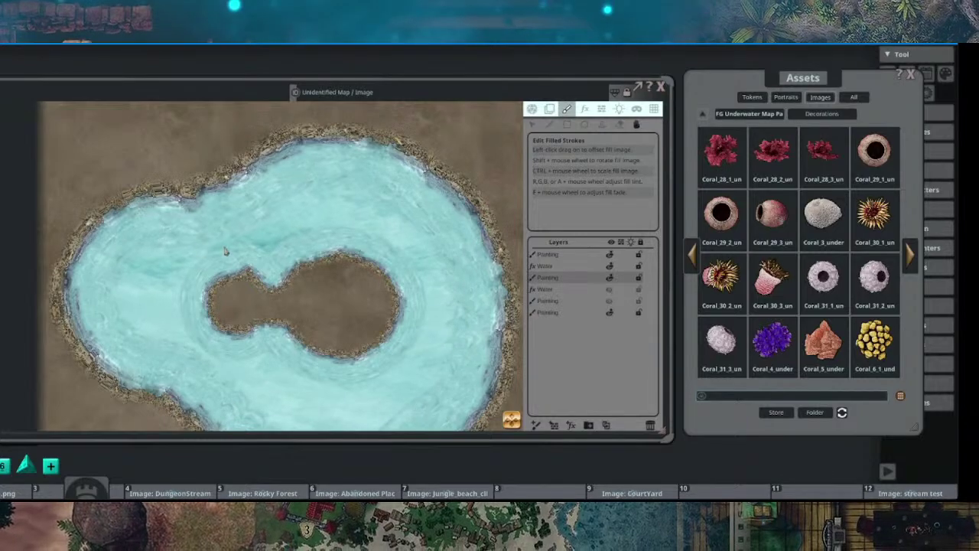
Step: Tint the pond's painting layer white with an alpha of 195 to make the water partly transparent
{"action": "left_click_drag", "start_coordinate": [223, 251], "coordinate": [264, 239]}
{"action": "left_click", "coordinate": [550, 110]}
{"action": "left_click_drag", "start_coordinate": [382, 222], "coordinate": [356, 210]}
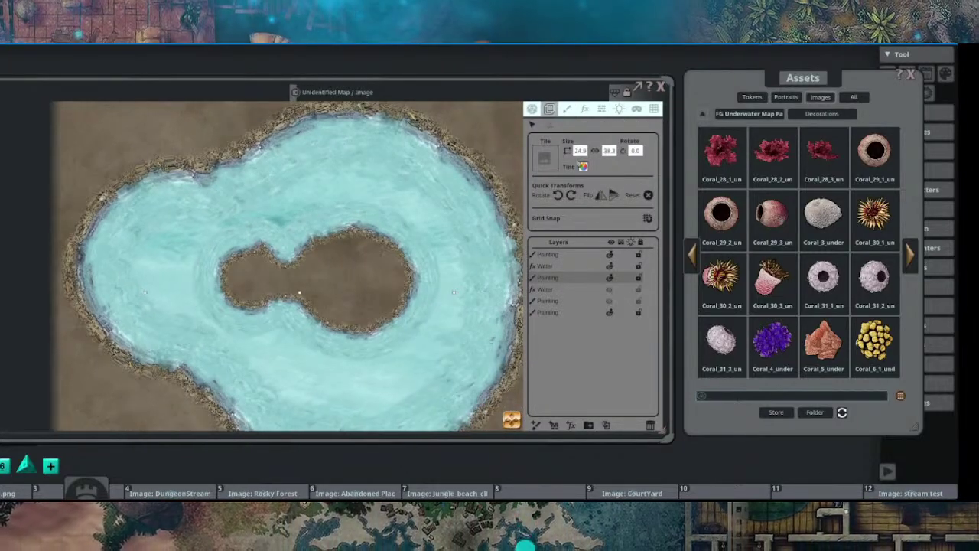
{"action": "left_click", "coordinate": [583, 166]}
{"action": "left_click_drag", "start_coordinate": [406, 191], "coordinate": [494, 112]}
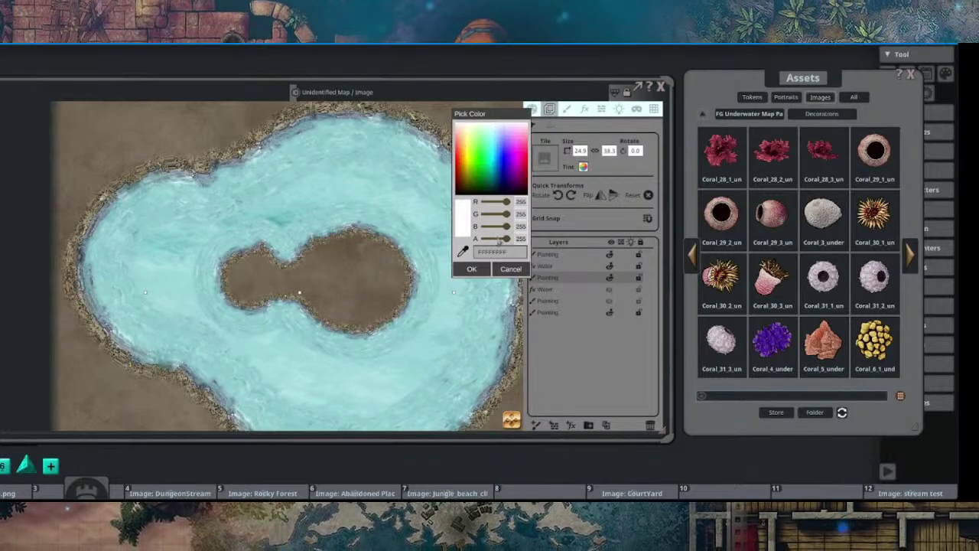
{"action": "left_click_drag", "start_coordinate": [505, 239], "coordinate": [501, 239]}
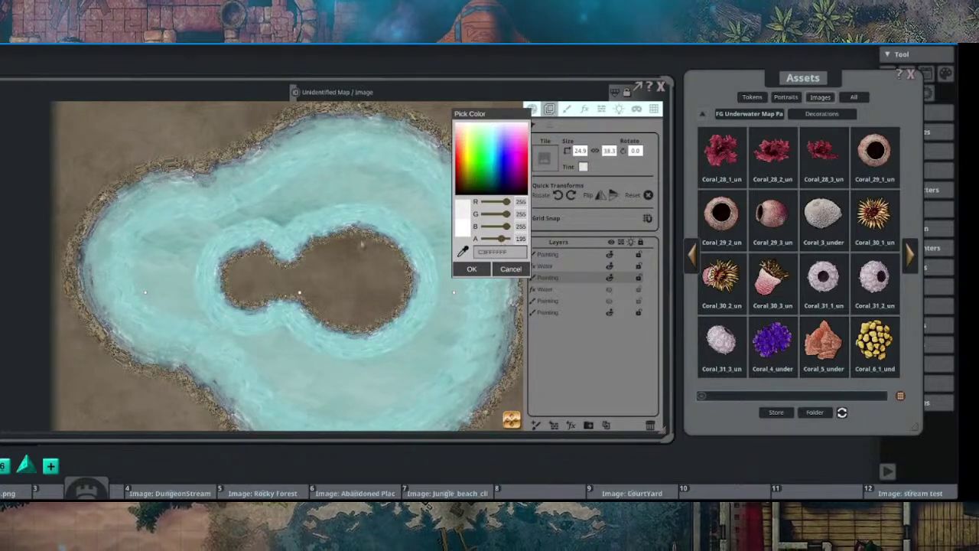
{"action": "left_click", "coordinate": [472, 268]}
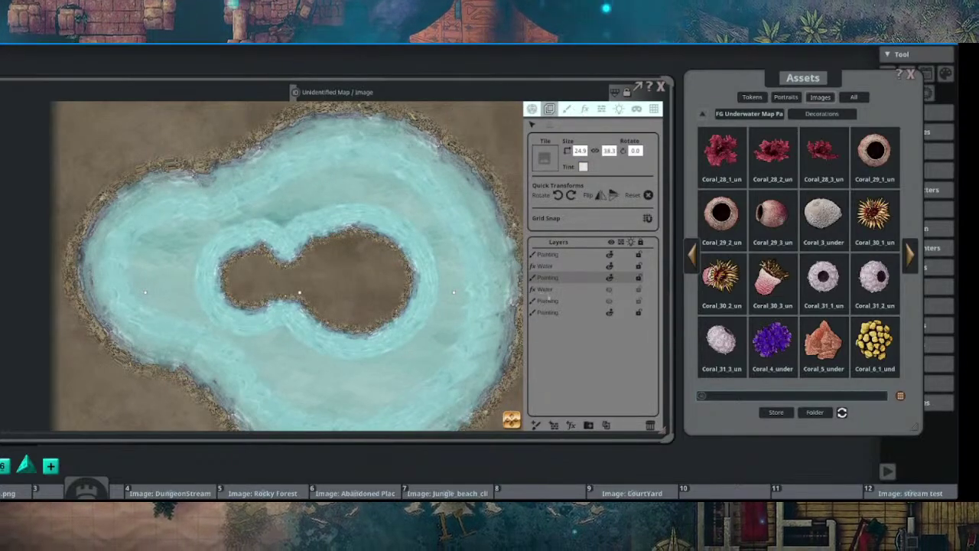
Step: Add a new painting layer and place it directly beneath the pond's semi-transparent painting layer
{"action": "left_click", "coordinate": [554, 301]}
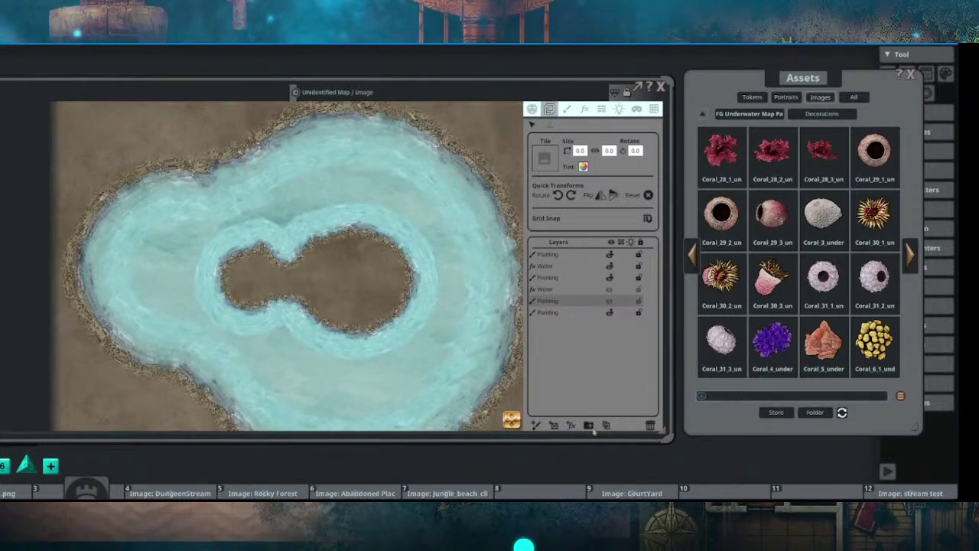
{"action": "left_click", "coordinate": [553, 424]}
{"action": "left_click_drag", "start_coordinate": [566, 255], "coordinate": [564, 286]}
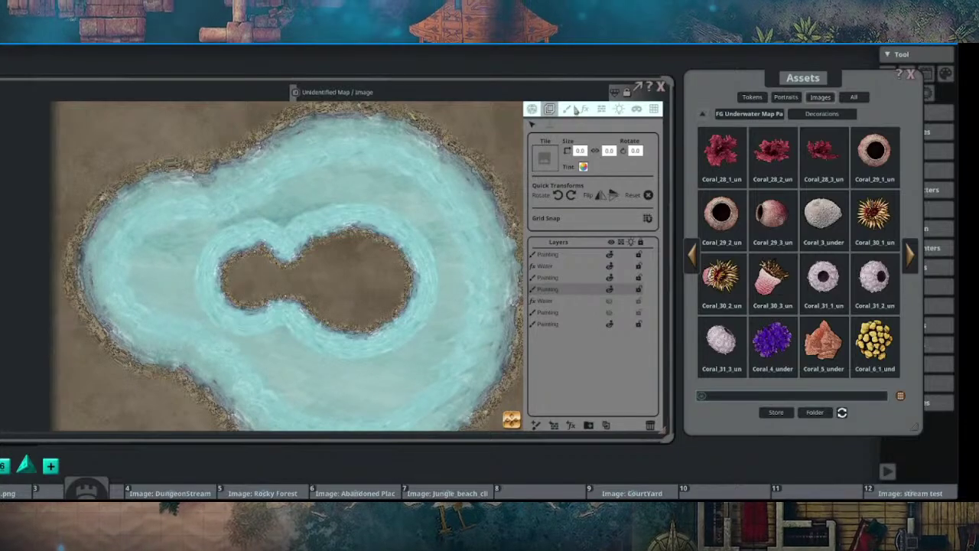
Step: Stamp three Coral_28_2 decorations at different rotation angles on the new layer, in the water north of the island
{"action": "left_click", "coordinate": [567, 108]}
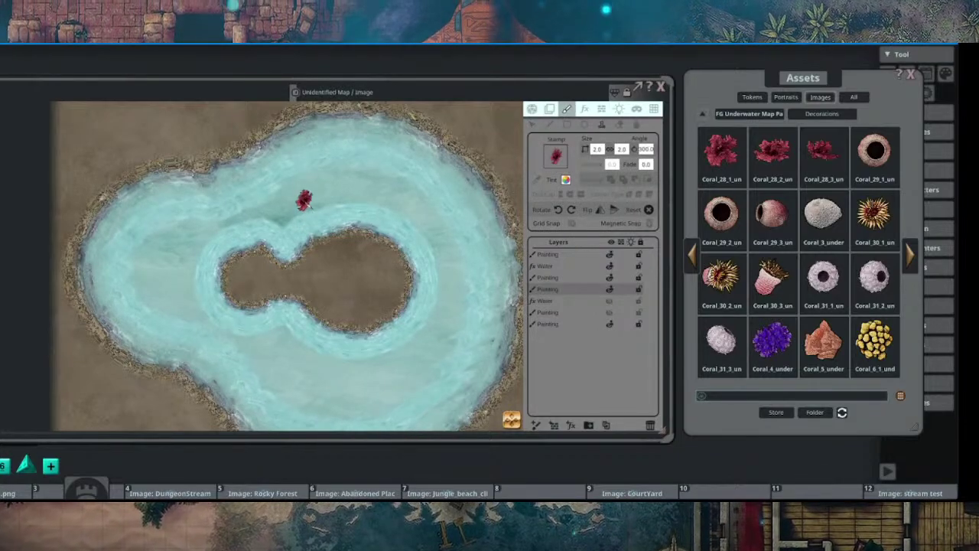
{"action": "scroll", "coordinate": [329, 183], "scroll_direction": "up", "scroll_amount": 5}
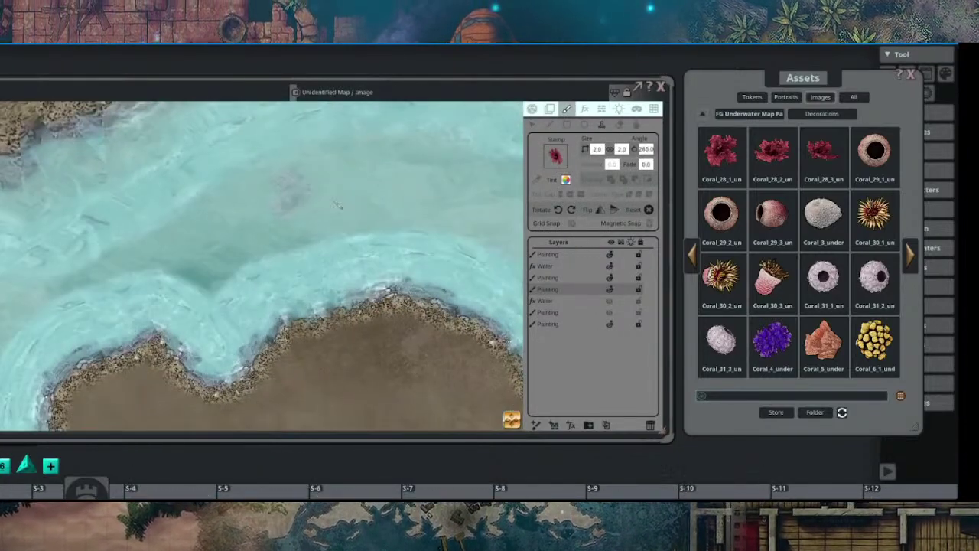
{"action": "left_click", "coordinate": [313, 189]}
{"action": "scroll", "coordinate": [398, 194], "scroll_direction": "down", "scroll_amount": 5}
{"action": "left_click", "coordinate": [383, 179]}
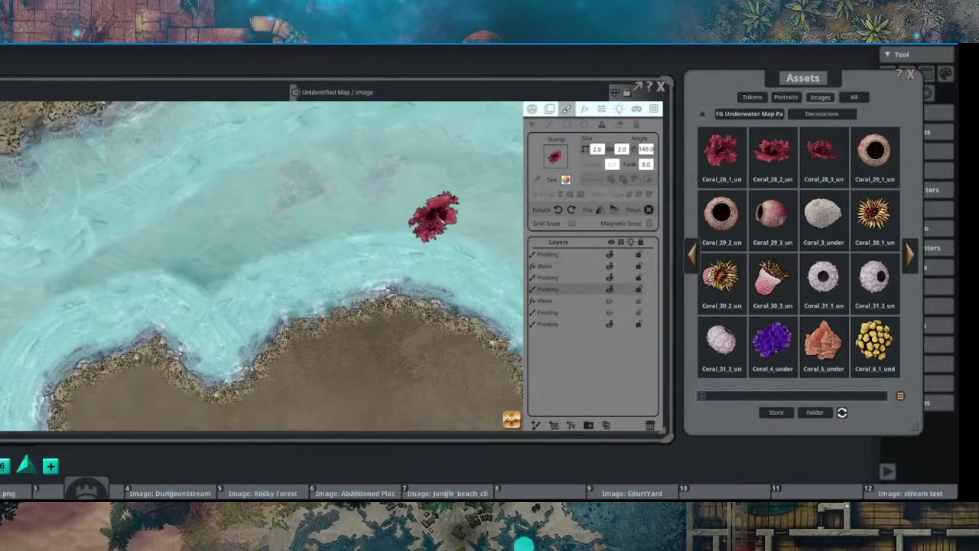
{"action": "left_click_drag", "start_coordinate": [433, 219], "coordinate": [262, 227]}
{"action": "scroll", "coordinate": [252, 187], "scroll_direction": "down", "scroll_amount": 5}
{"action": "left_click", "coordinate": [250, 183]}
{"action": "scroll", "coordinate": [451, 236], "scroll_direction": "down", "scroll_amount": 4}
{"action": "scroll", "coordinate": [278, 227], "scroll_direction": "up", "scroll_amount": 2}
{"action": "scroll", "coordinate": [271, 243], "scroll_direction": "up", "scroll_amount": 3}
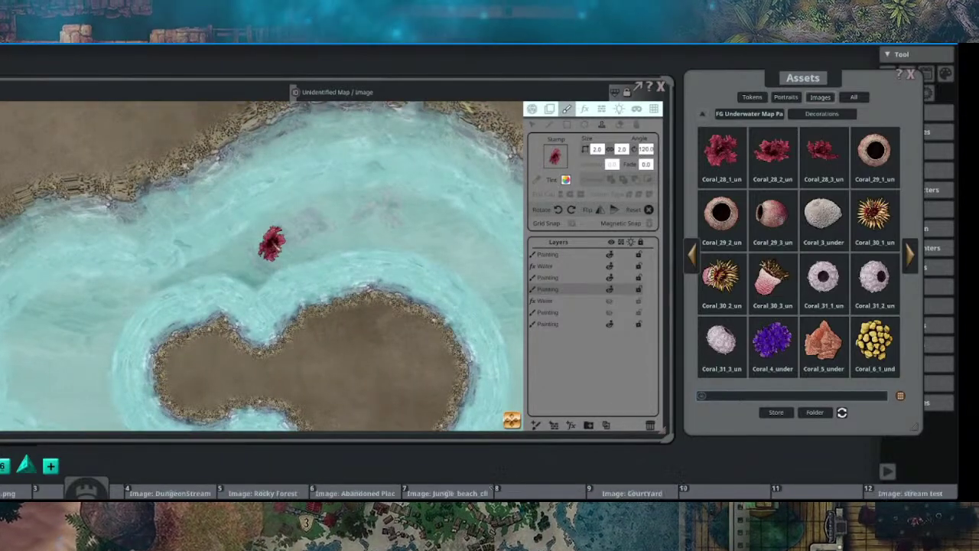
{"action": "scroll", "coordinate": [272, 244], "scroll_direction": "down", "scroll_amount": 5}
{"action": "scroll", "coordinate": [393, 306], "scroll_direction": "up", "scroll_amount": 1}
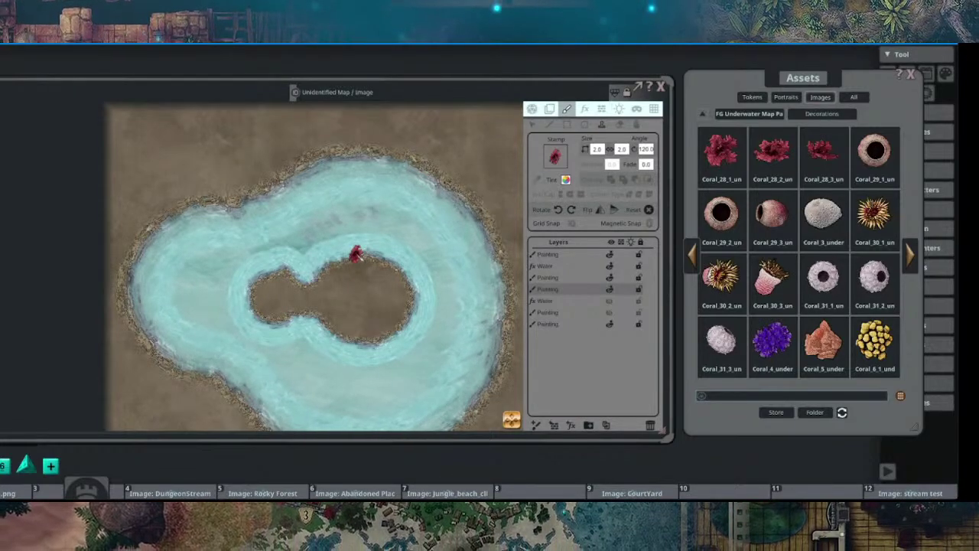
Step: Select the topmost painting layer, the one around the island, and adjust its tint transparency
{"action": "left_click_drag", "start_coordinate": [286, 271], "coordinate": [361, 268]}
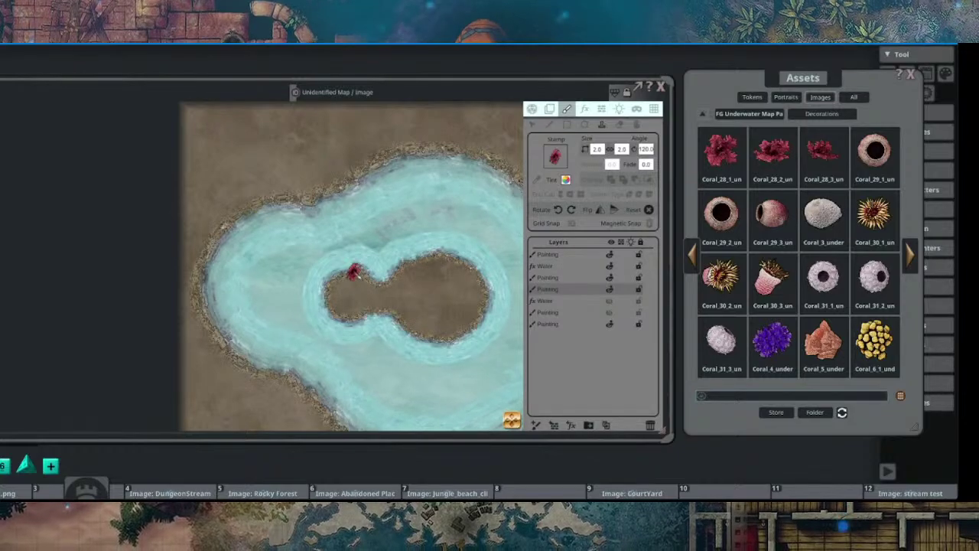
{"action": "left_click", "coordinate": [574, 256]}
{"action": "left_click_drag", "start_coordinate": [409, 284], "coordinate": [382, 271]}
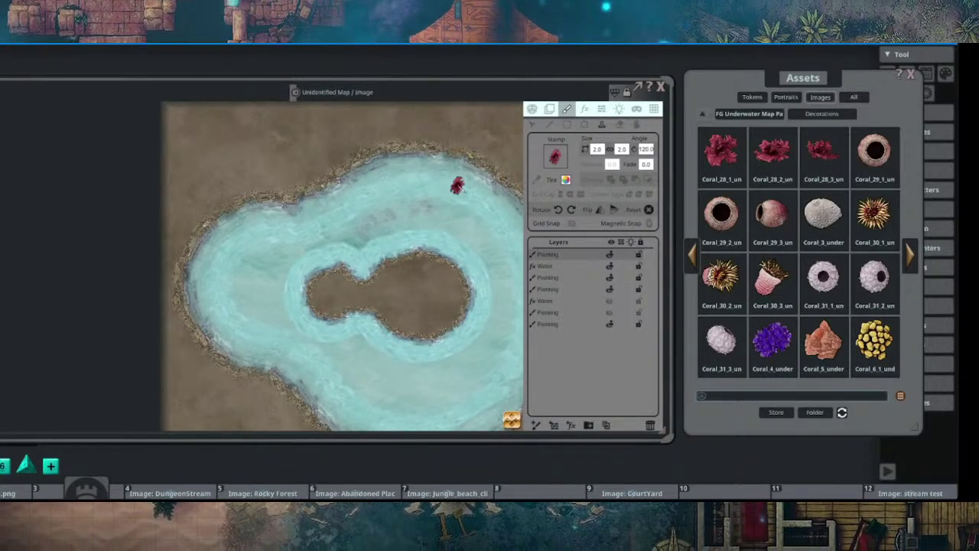
{"action": "scroll", "coordinate": [500, 138], "scroll_direction": "up", "scroll_amount": 2}
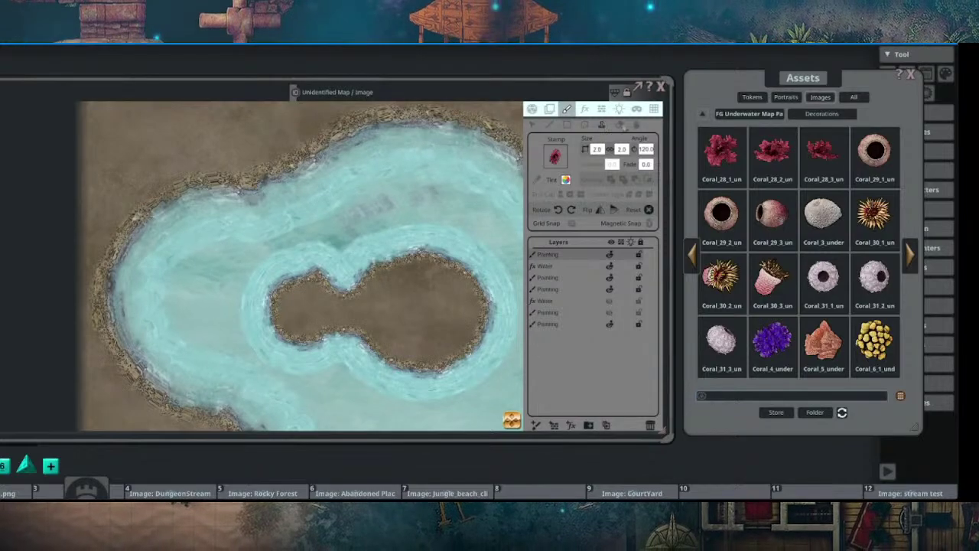
{"action": "left_click", "coordinate": [549, 109]}
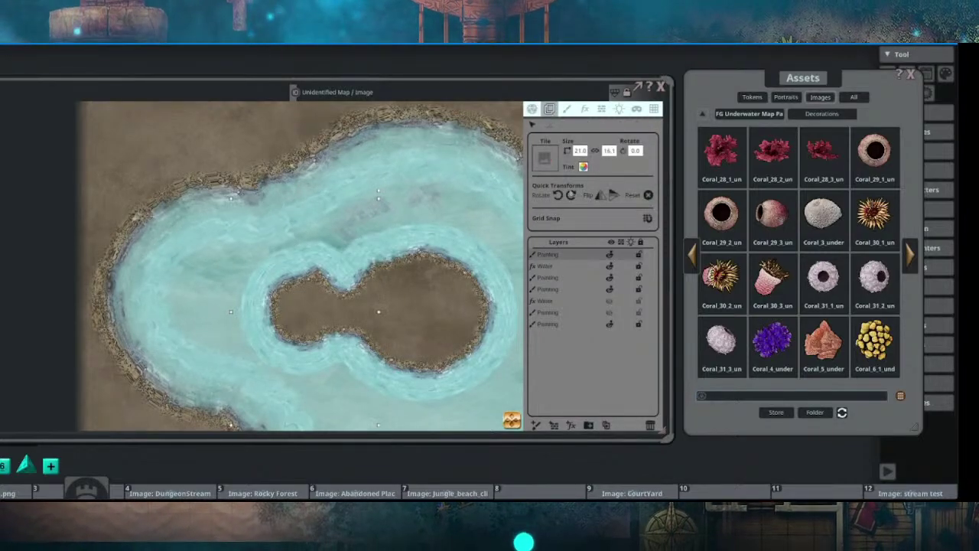
{"action": "left_click", "coordinate": [583, 167]}
{"action": "left_click_drag", "start_coordinate": [418, 319], "coordinate": [416, 318]}
{"action": "scroll", "coordinate": [446, 274], "scroll_direction": "down", "scroll_amount": 2}
{"action": "left_click", "coordinate": [387, 347]}
{"action": "scroll", "coordinate": [456, 276], "scroll_direction": "down", "scroll_amount": 2}
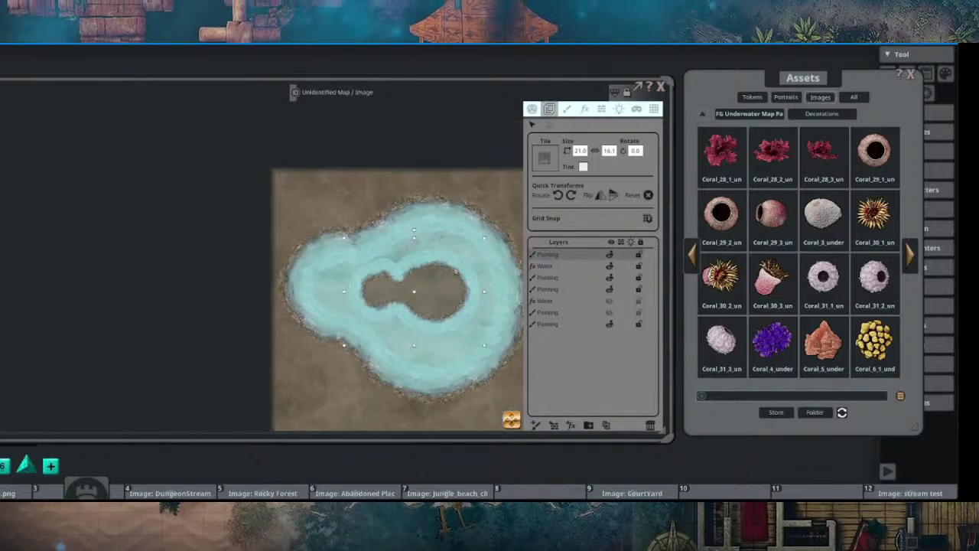
Step: Select the bottom background painting layer and stretch its two eastern corner points east to nearly double the ground's width
{"action": "left_click_drag", "start_coordinate": [455, 275], "coordinate": [404, 250]}
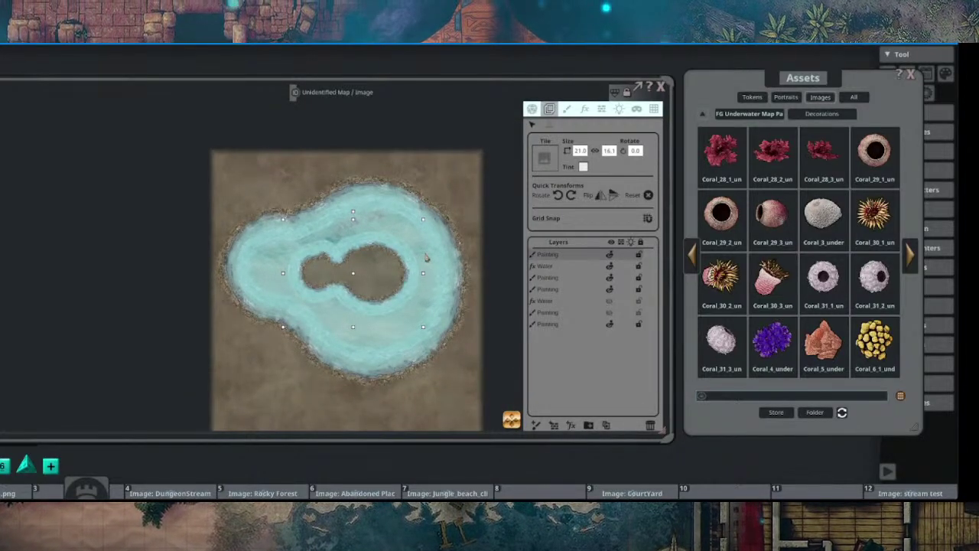
{"action": "left_click_drag", "start_coordinate": [413, 260], "coordinate": [360, 243]}
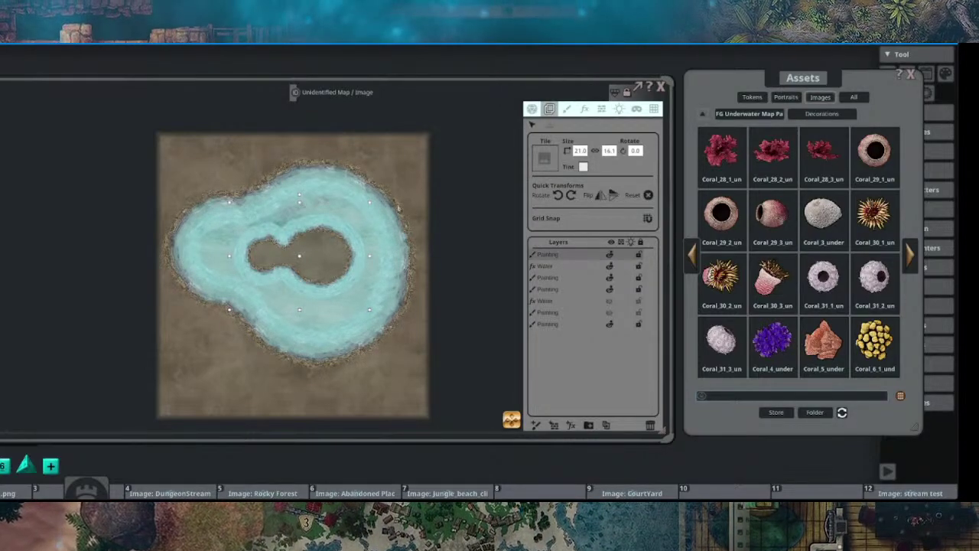
{"action": "left_click_drag", "start_coordinate": [388, 227], "coordinate": [232, 211]}
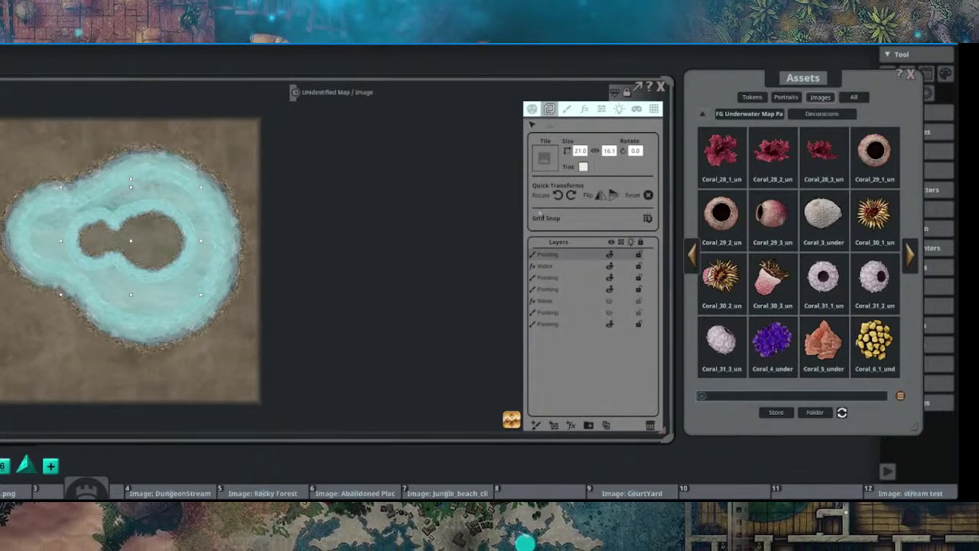
{"action": "left_click", "coordinate": [549, 321]}
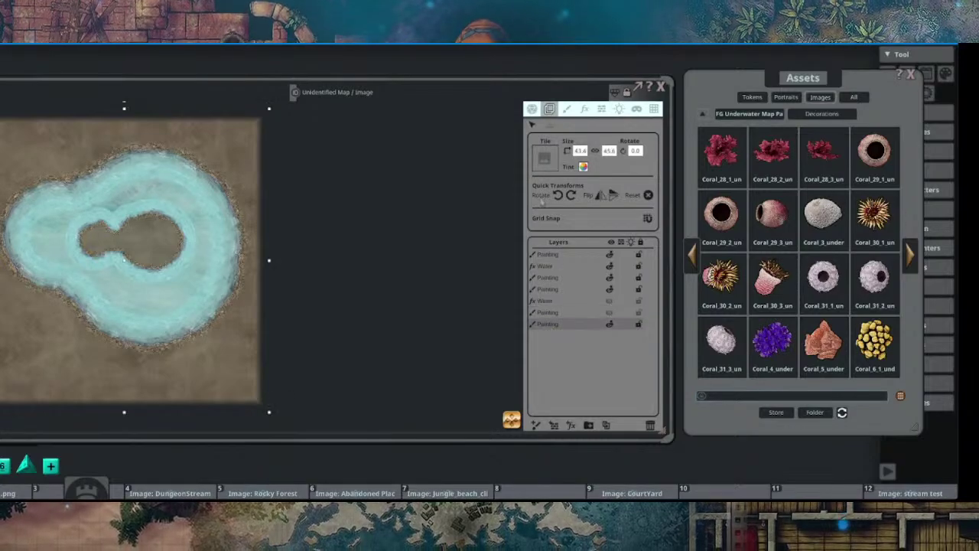
{"action": "left_click", "coordinate": [567, 110]}
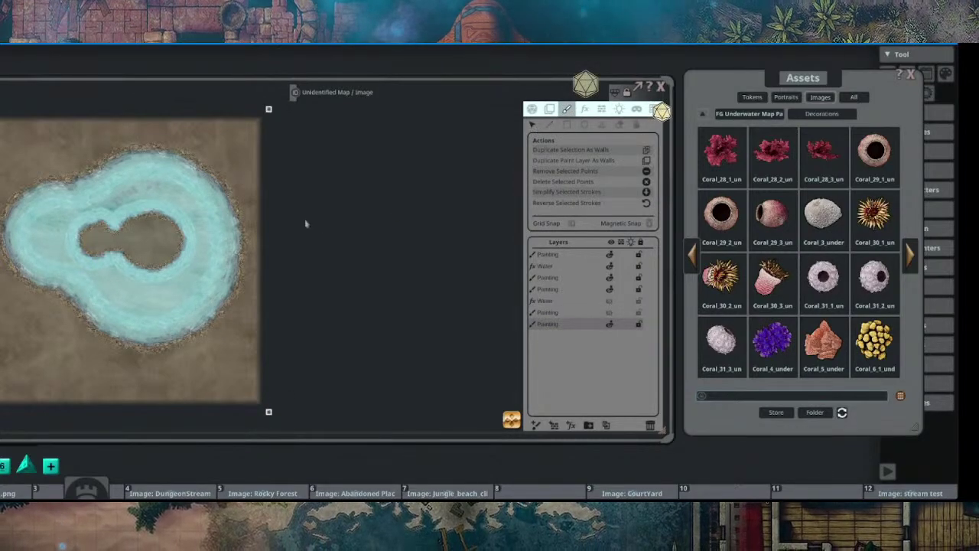
{"action": "scroll", "coordinate": [304, 221], "scroll_direction": "down", "scroll_amount": 2}
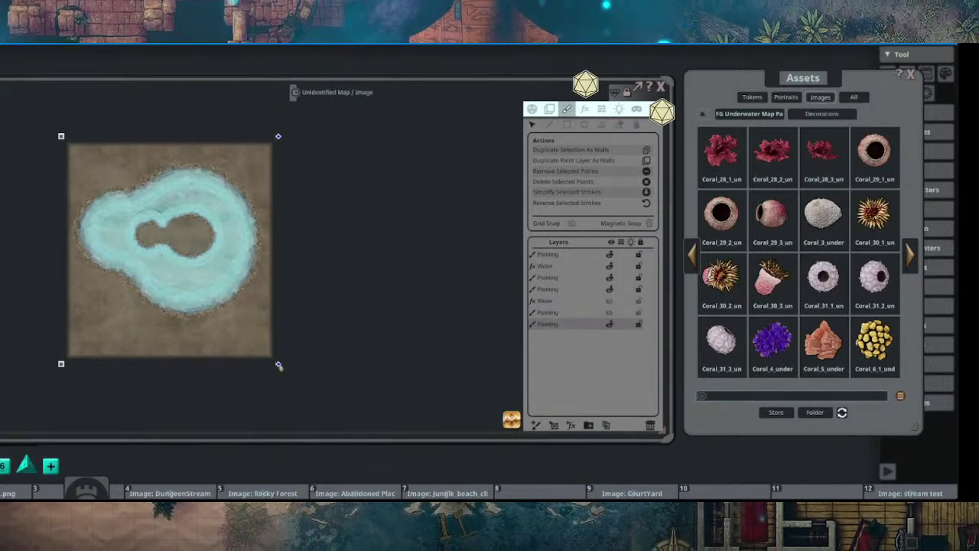
{"action": "left_click_drag", "start_coordinate": [280, 367], "coordinate": [451, 356]}
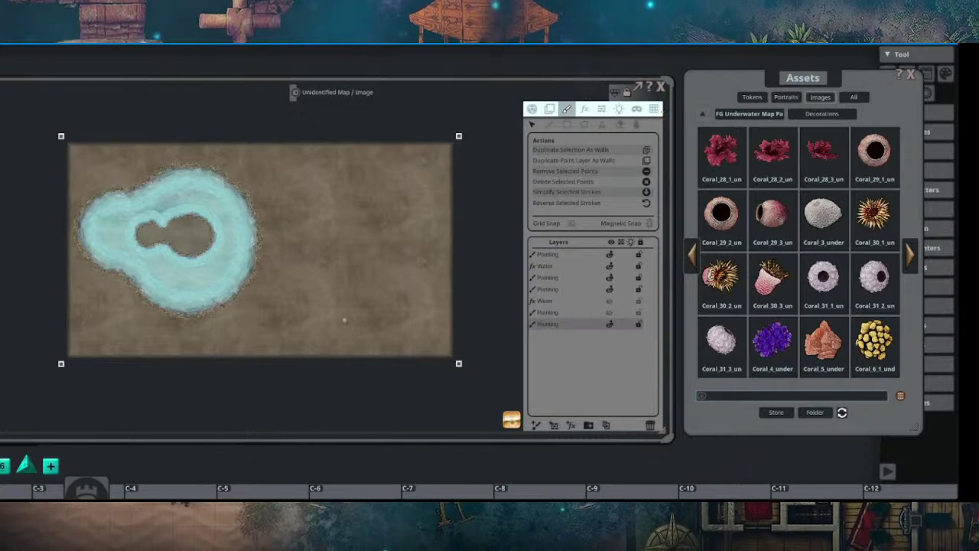
Step: Return the asset browser to its top-level folder list and nudge the Assets window slightly
{"action": "scroll", "coordinate": [337, 291], "scroll_direction": "up", "scroll_amount": 2}
{"action": "scroll", "coordinate": [339, 262], "scroll_direction": "down", "scroll_amount": 1}
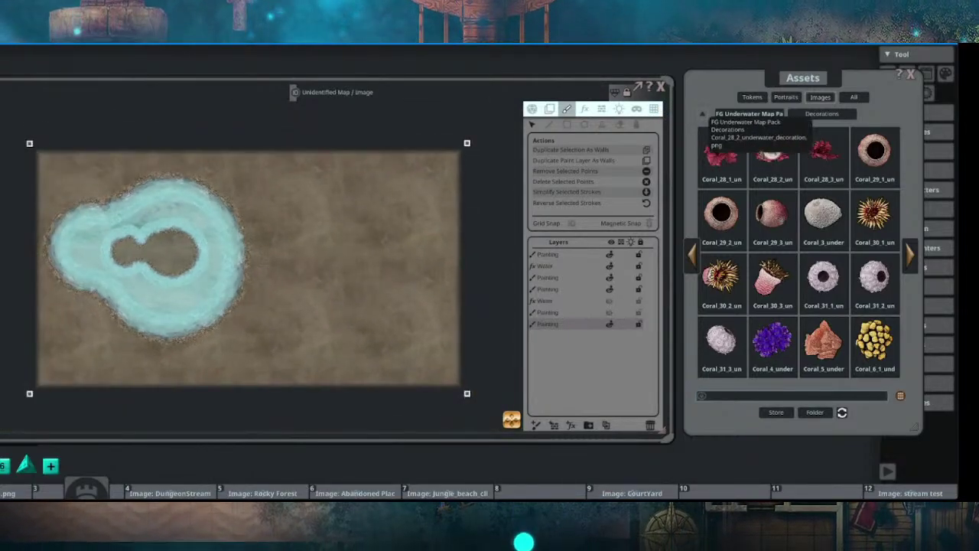
{"action": "left_click", "coordinate": [701, 114]}
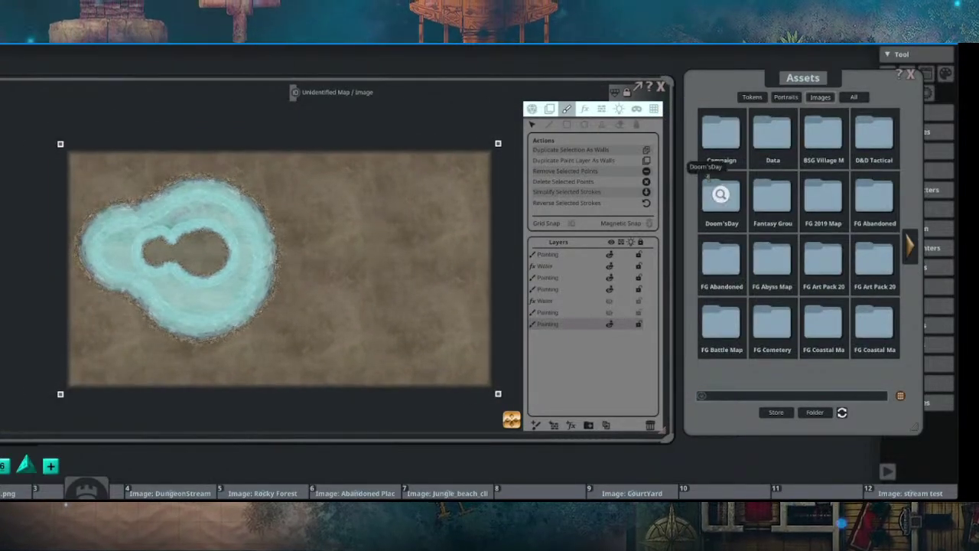
{"action": "mouse_move", "coordinate": [802, 81]}
{"action": "left_mouse_down"}
{"action": "mouse_move", "coordinate": [813, 69]}
{"action": "mouse_move", "coordinate": [798, 72]}
{"action": "left_mouse_up"}
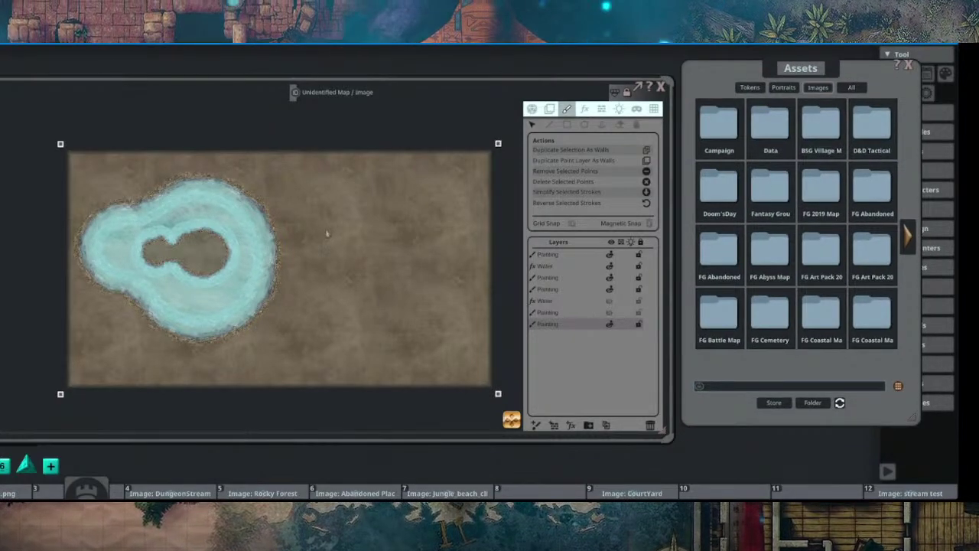
Step: Activate the Edit Filled Strokes mode and examine the brown ground fill across the map
{"action": "left_click", "coordinate": [637, 124]}
{"action": "scroll", "coordinate": [426, 203], "scroll_direction": "up", "scroll_amount": 4}
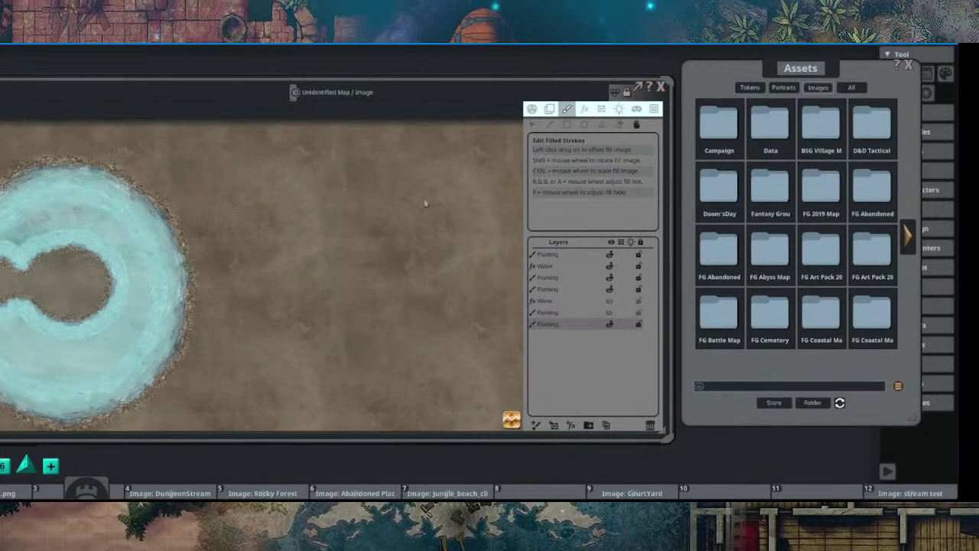
{"action": "left_click_drag", "start_coordinate": [422, 197], "coordinate": [353, 247]}
{"action": "scroll", "coordinate": [344, 231], "scroll_direction": "down", "scroll_amount": 5}
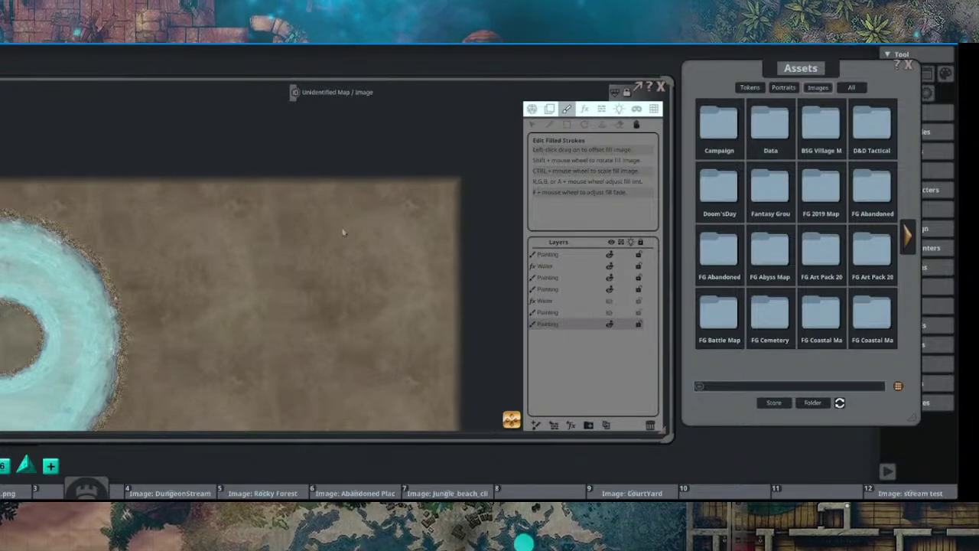
{"action": "scroll", "coordinate": [294, 298], "scroll_direction": "down", "scroll_amount": 3}
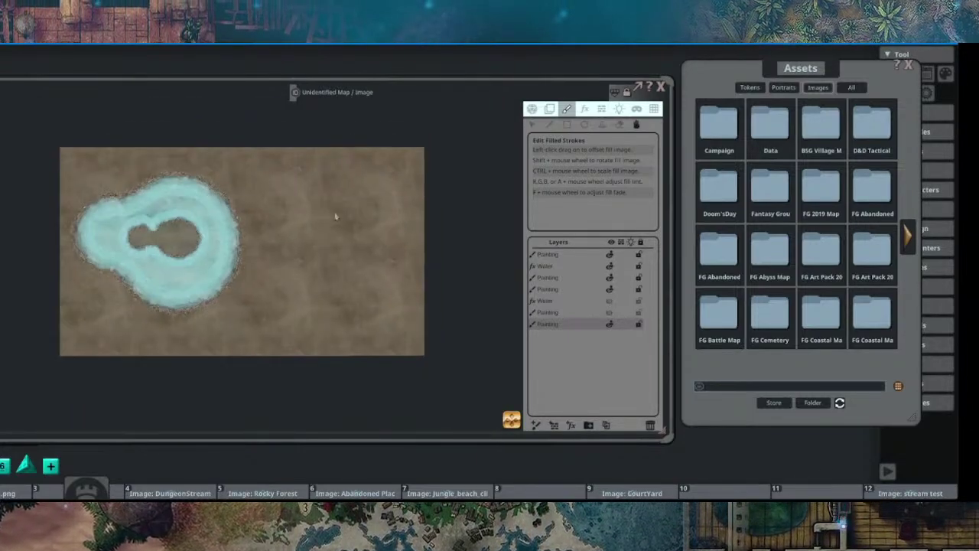
Step: Open the Data asset folder and prepare the bush brush as an Ellipse stroke scaled to 8.0 by 12.8
{"action": "left_click", "coordinate": [770, 125]}
{"action": "left_click_drag", "start_coordinate": [440, 188], "coordinate": [437, 186]}
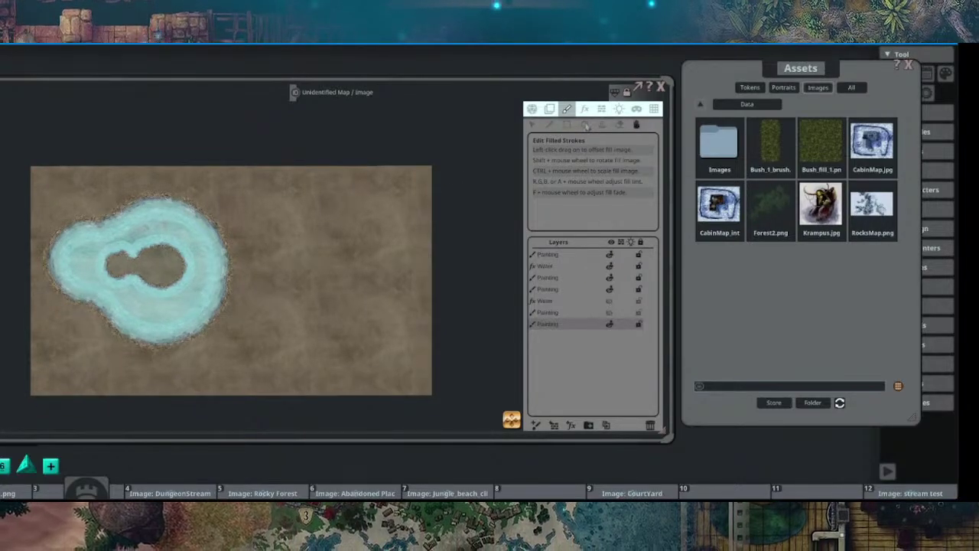
{"action": "left_click", "coordinate": [586, 127]}
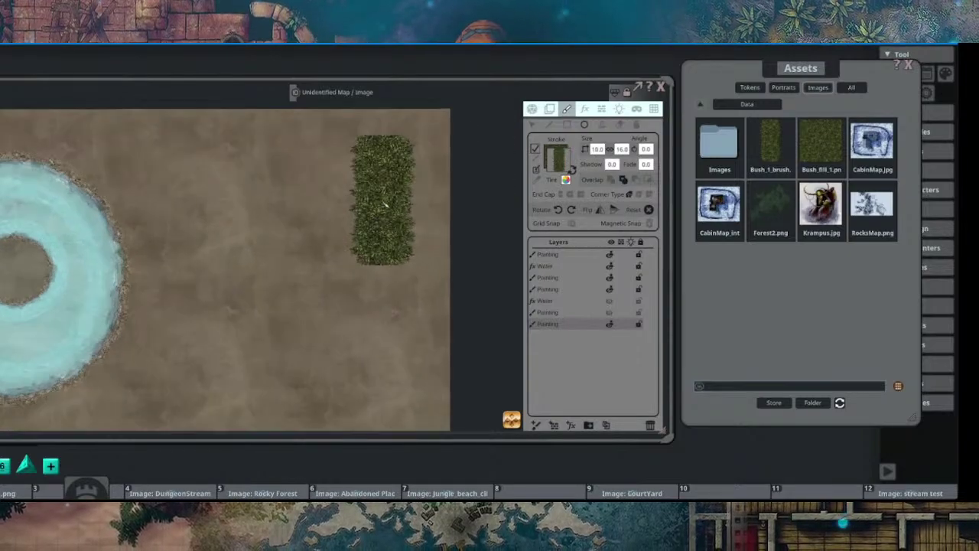
{"action": "left_click_drag", "start_coordinate": [384, 204], "coordinate": [247, 217]}
{"action": "scroll", "coordinate": [241, 217], "scroll_direction": "up", "scroll_amount": 2}
{"action": "key", "text": "Delete"}
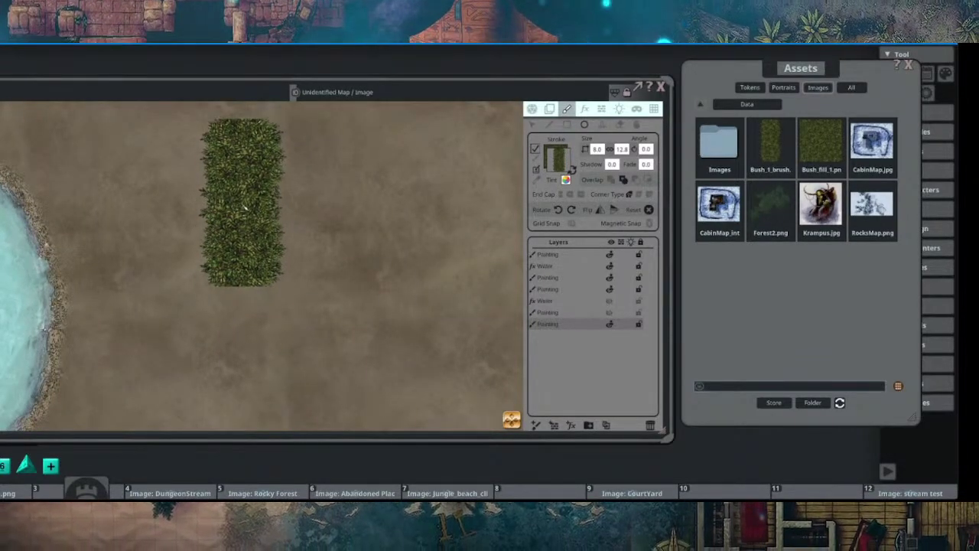
Step: With the Rectangle tool, draw a wide bush hedge northeast of the pond on the topmost Painting layer
{"action": "left_click", "coordinate": [571, 126]}
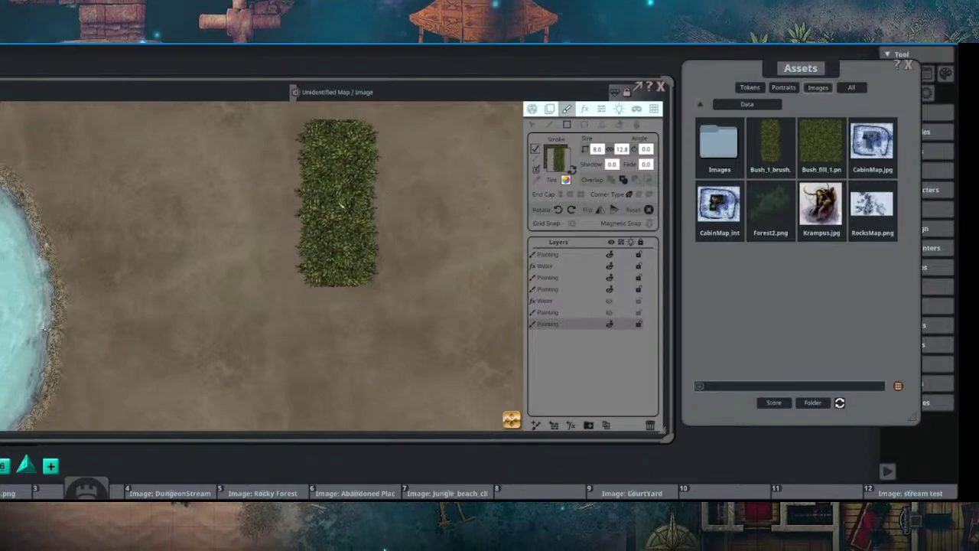
{"action": "scroll", "coordinate": [340, 205], "scroll_direction": "down", "scroll_amount": 3}
{"action": "left_click", "coordinate": [556, 255]}
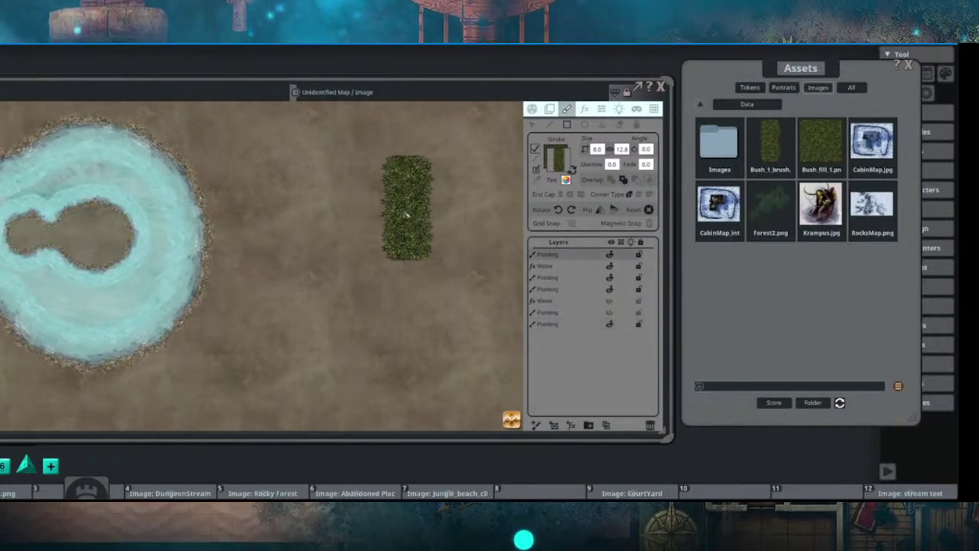
{"action": "left_click_drag", "start_coordinate": [386, 201], "coordinate": [345, 227]}
{"action": "mouse_move", "coordinate": [193, 147]}
{"action": "left_mouse_down"}
{"action": "mouse_move", "coordinate": [253, 262]}
{"action": "mouse_move", "coordinate": [246, 224]}
{"action": "mouse_move", "coordinate": [273, 184]}
{"action": "mouse_move", "coordinate": [379, 249]}
{"action": "mouse_move", "coordinate": [421, 189]}
{"action": "mouse_move", "coordinate": [383, 208]}
{"action": "left_mouse_up"}
{"action": "scroll", "coordinate": [319, 190], "scroll_direction": "up", "scroll_amount": 4}
{"action": "scroll", "coordinate": [393, 240], "scroll_direction": "down", "scroll_amount": 2}
{"action": "scroll", "coordinate": [389, 180], "scroll_direction": "up", "scroll_amount": 1}
{"action": "scroll", "coordinate": [375, 197], "scroll_direction": "up", "scroll_amount": 2}
{"action": "mouse_move", "coordinate": [261, 218]}
{"action": "left_mouse_down"}
{"action": "mouse_move", "coordinate": [483, 219]}
{"action": "mouse_move", "coordinate": [444, 276]}
{"action": "left_mouse_up"}
Step: Extend the hedge with a tall bush rectangle down the map's east side and a short one running west from its lower end
{"action": "scroll", "coordinate": [470, 231], "scroll_direction": "down", "scroll_amount": 3}
{"action": "left_click_drag", "start_coordinate": [386, 183], "coordinate": [444, 367]}
{"action": "left_click_drag", "start_coordinate": [441, 325], "coordinate": [461, 242]}
{"action": "mouse_move", "coordinate": [327, 292]}
{"action": "left_mouse_down"}
{"action": "mouse_move", "coordinate": [430, 300]}
{"action": "mouse_move", "coordinate": [441, 315]}
{"action": "left_mouse_up"}
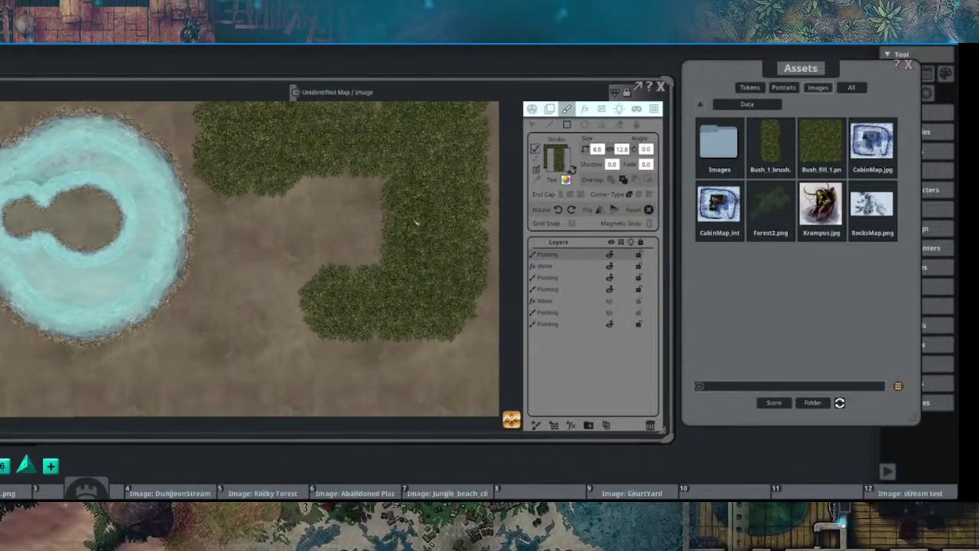
Step: Examine how the overlapping bush rectangles blend together along the hedge's edges and corners
{"action": "scroll", "coordinate": [426, 206], "scroll_direction": "up", "scroll_amount": 5}
{"action": "left_click_drag", "start_coordinate": [442, 217], "coordinate": [438, 229]}
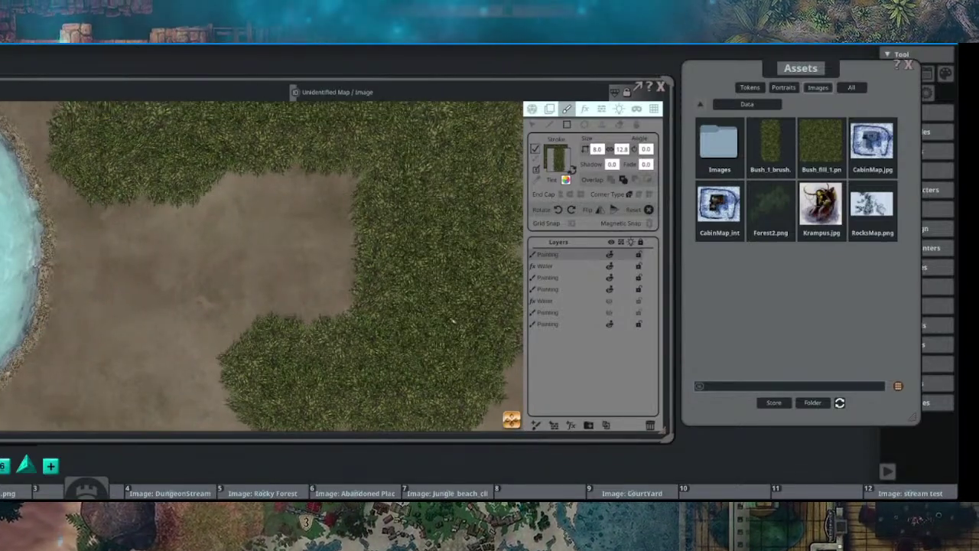
{"action": "scroll", "coordinate": [428, 230], "scroll_direction": "down", "scroll_amount": 3}
{"action": "scroll", "coordinate": [410, 231], "scroll_direction": "up", "scroll_amount": 2}
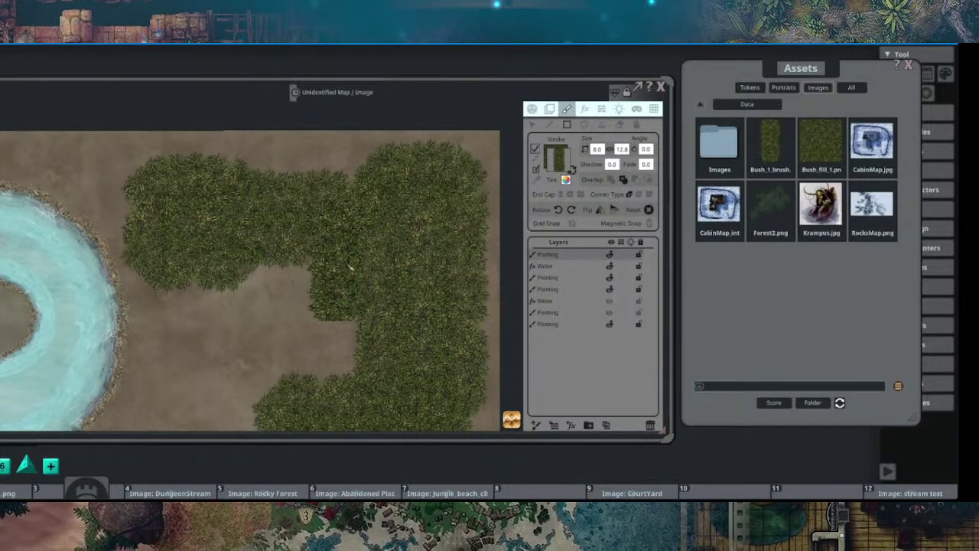
{"action": "scroll", "coordinate": [351, 268], "scroll_direction": "up", "scroll_amount": 3}
{"action": "scroll", "coordinate": [396, 269], "scroll_direction": "down", "scroll_amount": 2}
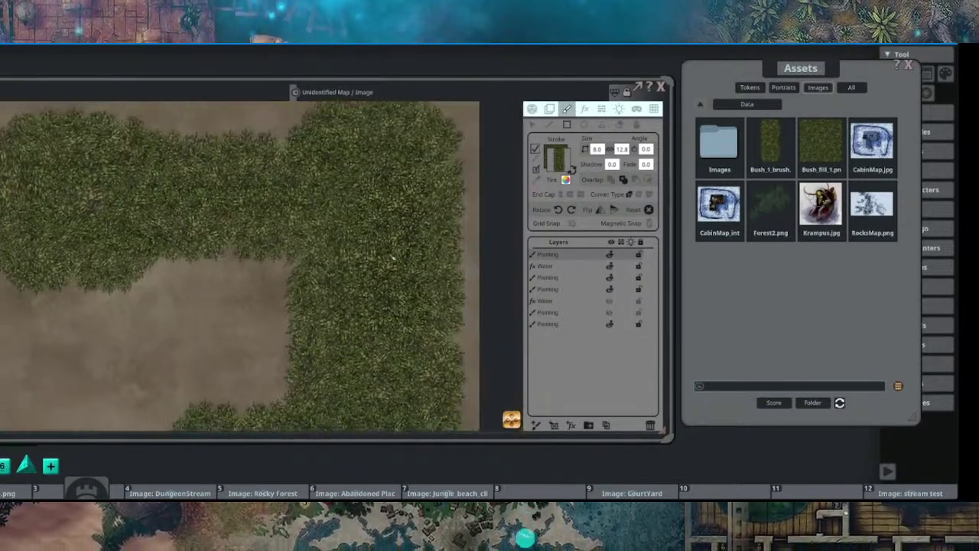
{"action": "left_click_drag", "start_coordinate": [464, 227], "coordinate": [315, 195]}
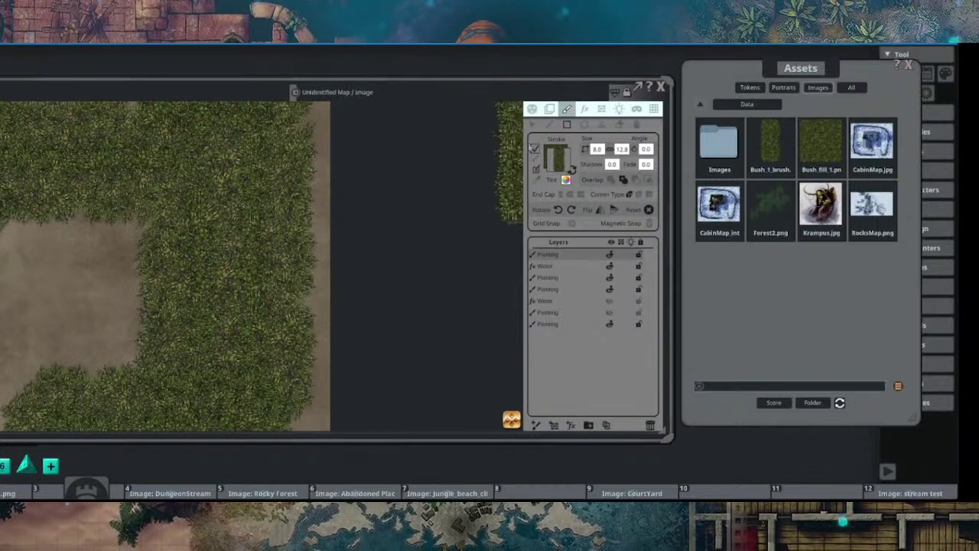
{"action": "scroll", "coordinate": [300, 239], "scroll_direction": "down", "scroll_amount": 2}
{"action": "mouse_move", "coordinate": [267, 341]}
{"action": "left_mouse_down"}
{"action": "mouse_move", "coordinate": [386, 265]}
{"action": "mouse_move", "coordinate": [394, 246]}
{"action": "left_mouse_up"}
{"action": "scroll", "coordinate": [394, 246], "scroll_direction": "up", "scroll_amount": 3}
Step: Scale the bush stroke to 5.1 by 8.2 and draw a bush ellipse overlapping the hedge's southwest end
{"action": "scroll", "coordinate": [119, 273], "scroll_direction": "down", "scroll_amount": 2, "text": "ctrl"}
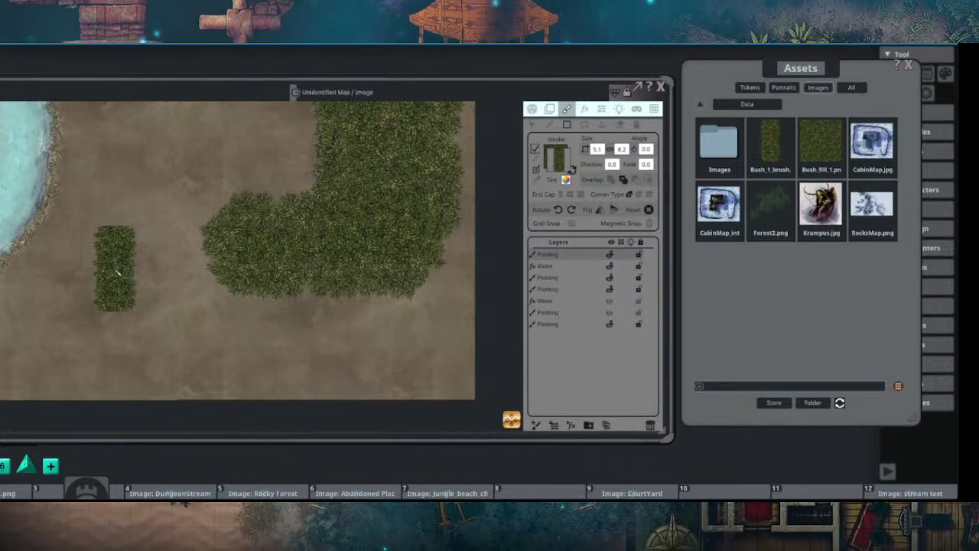
{"action": "scroll", "coordinate": [119, 273], "scroll_direction": "down", "scroll_amount": 1}
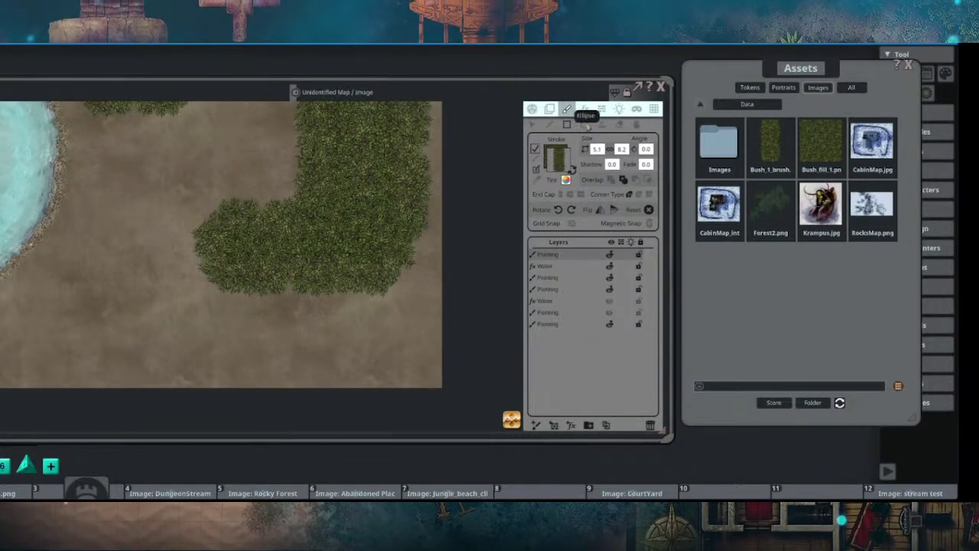
{"action": "left_click", "coordinate": [586, 125]}
{"action": "left_click_drag", "start_coordinate": [140, 211], "coordinate": [277, 338]}
{"action": "scroll", "coordinate": [249, 251], "scroll_direction": "up", "scroll_amount": 3}
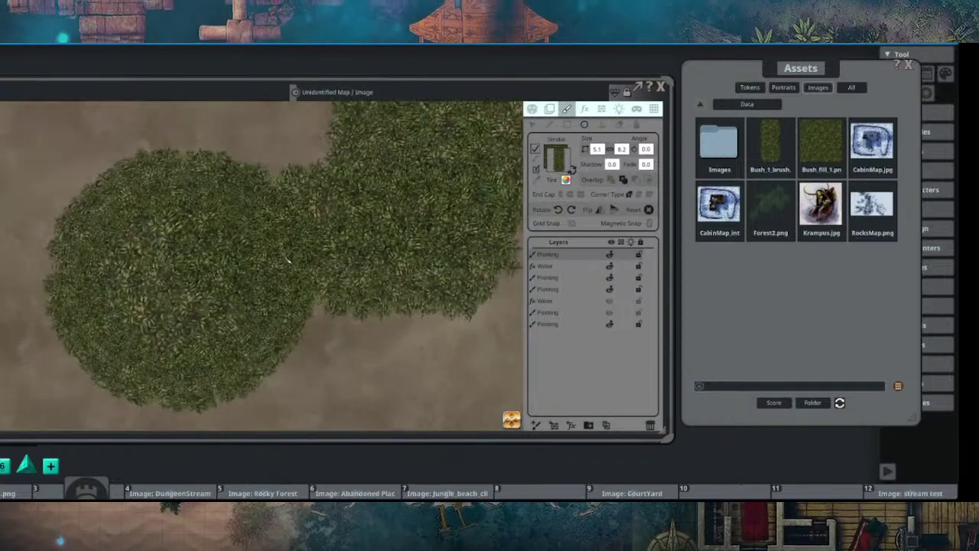
Step: Draw a bush rectangle along the hedge's southern edge, overlapping the new ellipse
{"action": "left_click", "coordinate": [567, 126]}
{"action": "scroll", "coordinate": [347, 247], "scroll_direction": "down", "scroll_amount": 3}
{"action": "left_click_drag", "start_coordinate": [246, 238], "coordinate": [403, 336]}
{"action": "scroll", "coordinate": [400, 267], "scroll_direction": "up", "scroll_amount": 3}
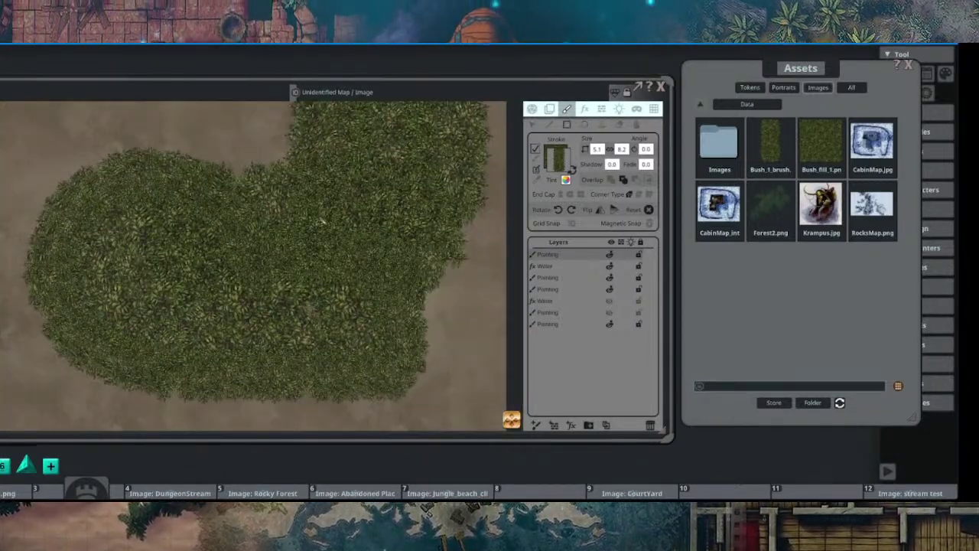
Step: Inspect the overlapping bush shapes, then undo the added rectangle and ellipse
{"action": "scroll", "coordinate": [347, 240], "scroll_direction": "up", "scroll_amount": 3}
{"action": "scroll", "coordinate": [346, 240], "scroll_direction": "down", "scroll_amount": 3}
{"action": "left_click_drag", "start_coordinate": [284, 138], "coordinate": [338, 192]}
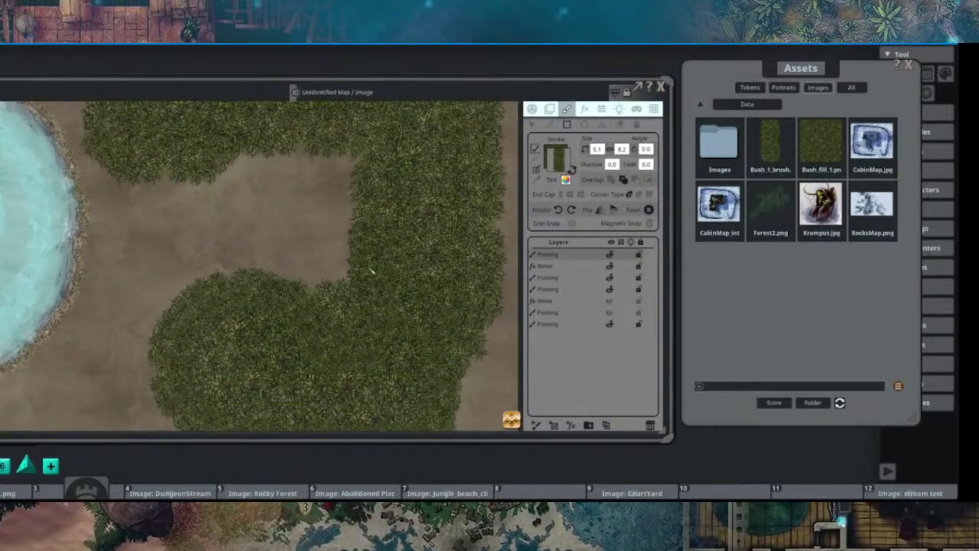
{"action": "left_click_drag", "start_coordinate": [348, 294], "coordinate": [337, 233]}
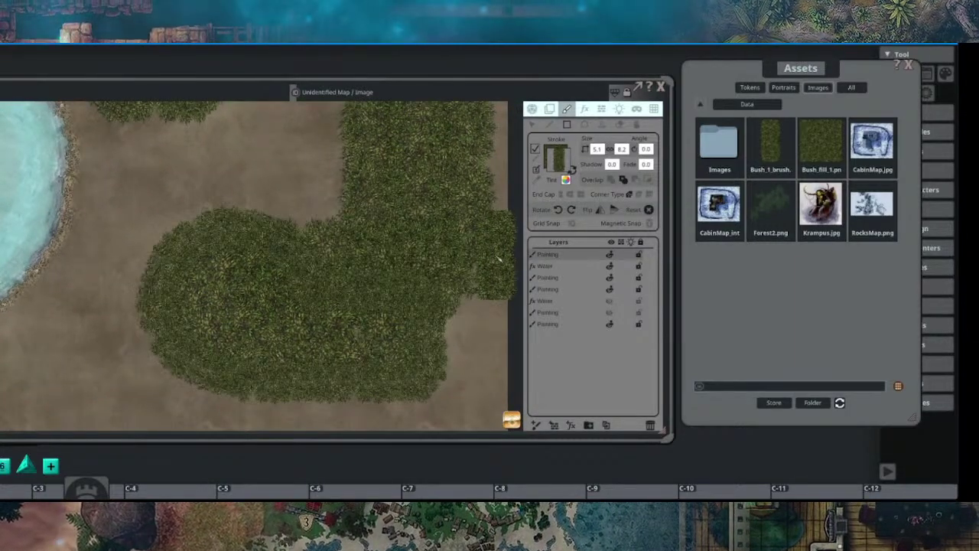
{"action": "key", "text": "ctrl+z"}
{"action": "key", "text": "ctrl+z"}
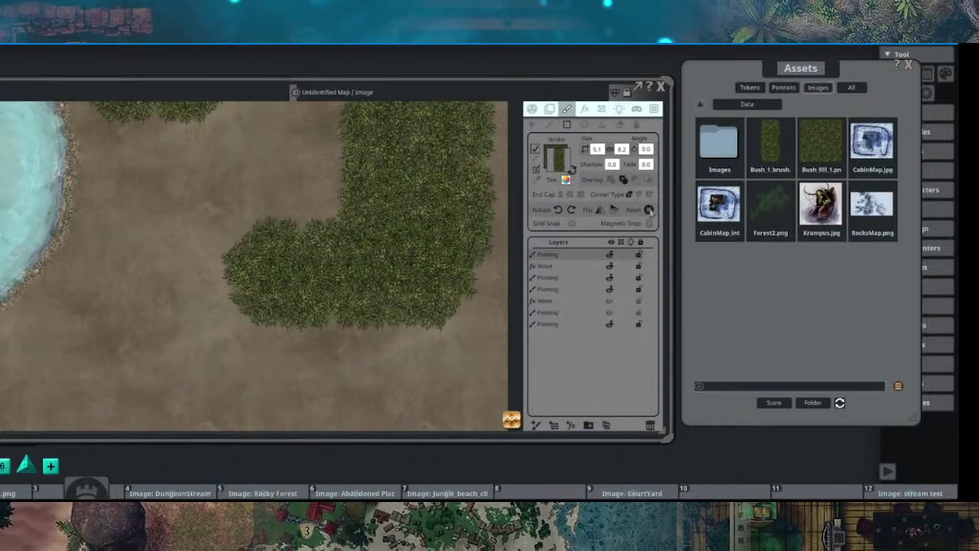
Step: Draw a small bush ellipse west of the hedge with a 0.6 by 1.0 stroke, then undo it
{"action": "left_click_drag", "start_coordinate": [241, 270], "coordinate": [268, 252]}
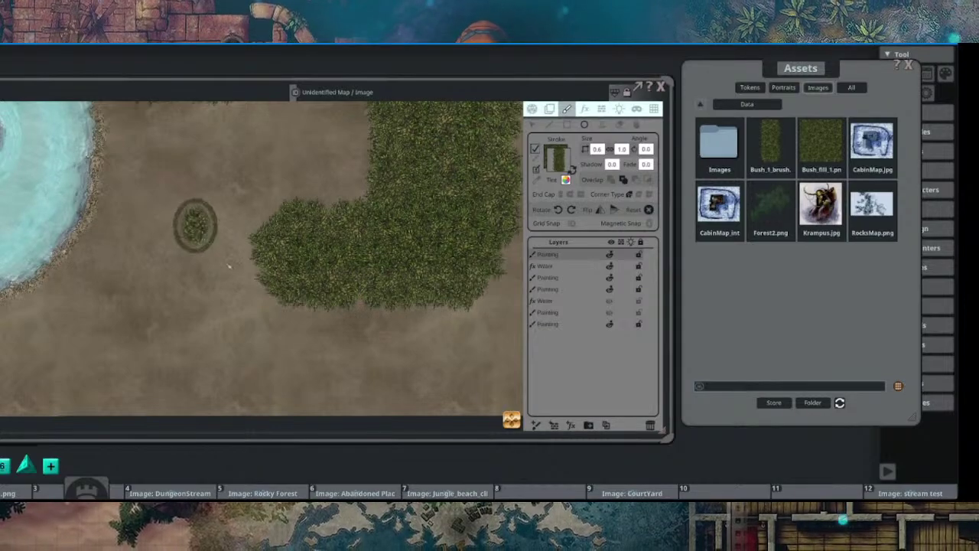
{"action": "left_click", "coordinate": [205, 225]}
{"action": "key", "text": "ctrl+z"}
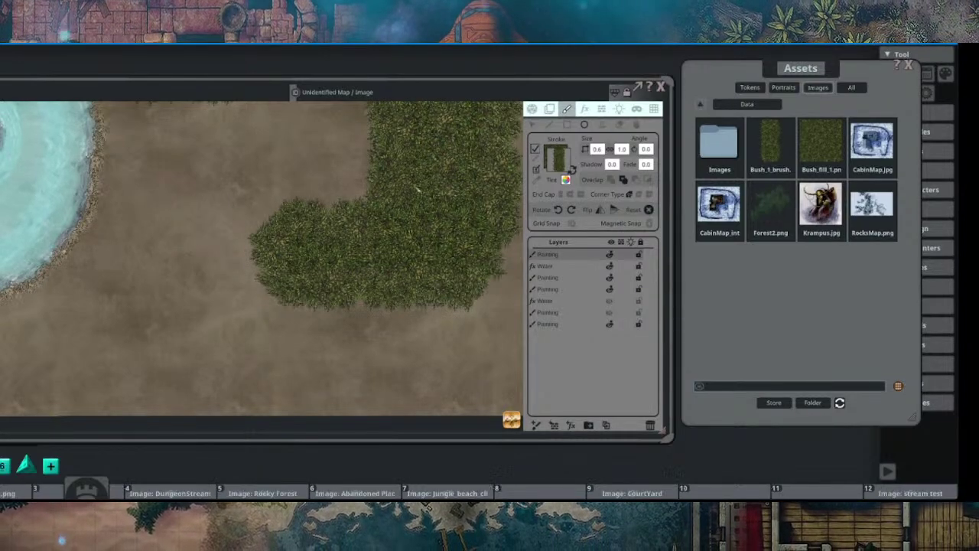
Step: Check the bush fill settings and switch back to the stroke settings
{"action": "left_click", "coordinate": [576, 171]}
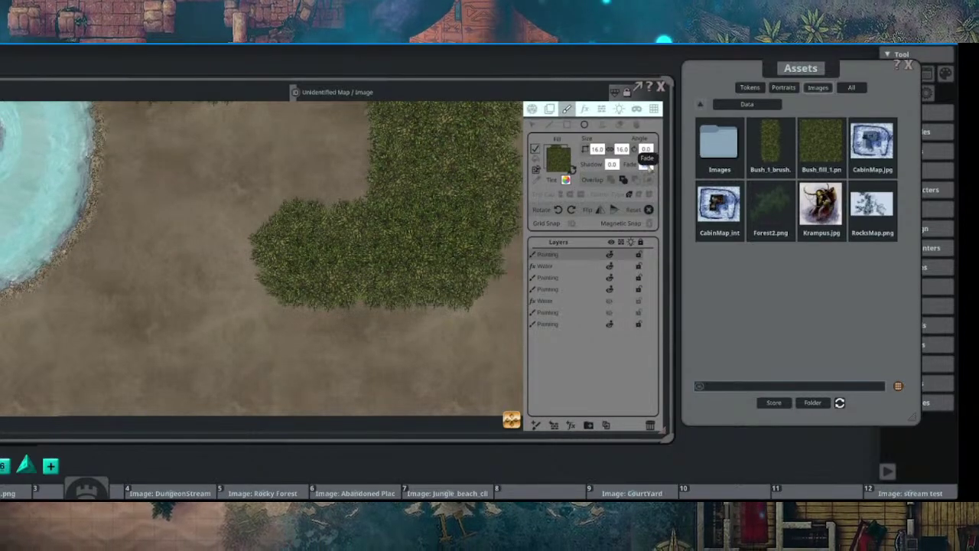
{"action": "left_click_drag", "start_coordinate": [412, 251], "coordinate": [397, 256]}
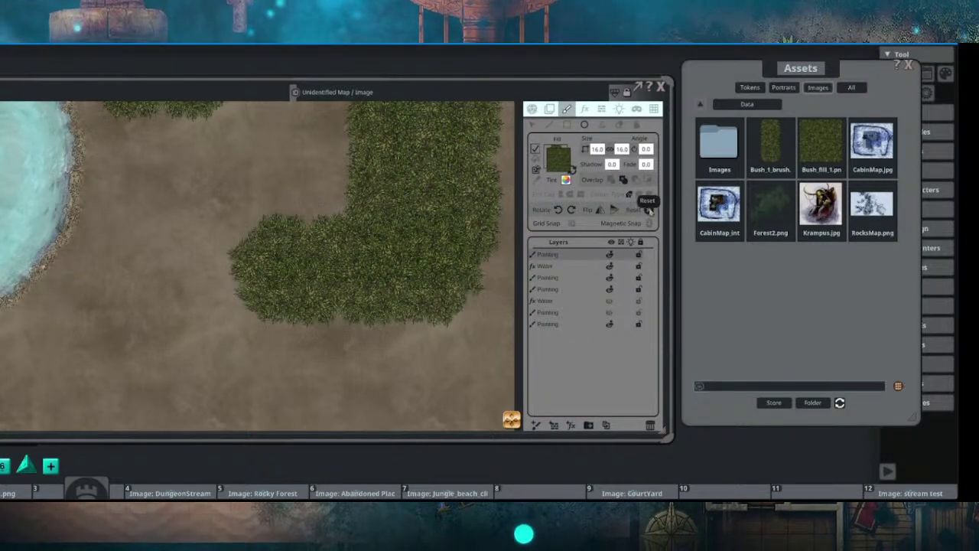
{"action": "left_click", "coordinate": [575, 172]}
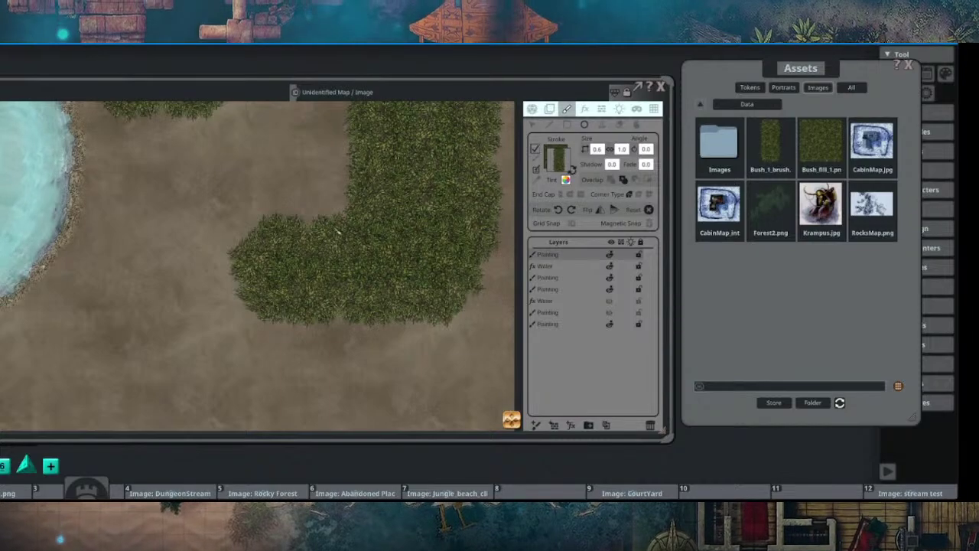
Step: Reload the Bush_1 brush as the stroke image at a size of 10.0 by 16.0
{"action": "left_click_drag", "start_coordinate": [769, 141], "coordinate": [282, 298]}
{"action": "scroll", "coordinate": [290, 226], "scroll_direction": "down", "scroll_amount": 3}
{"action": "scroll", "coordinate": [283, 223], "scroll_direction": "up", "scroll_amount": 2}
{"action": "scroll", "coordinate": [262, 221], "scroll_direction": "down", "scroll_amount": 4}
{"action": "scroll", "coordinate": [367, 257], "scroll_direction": "up", "scroll_amount": 2}
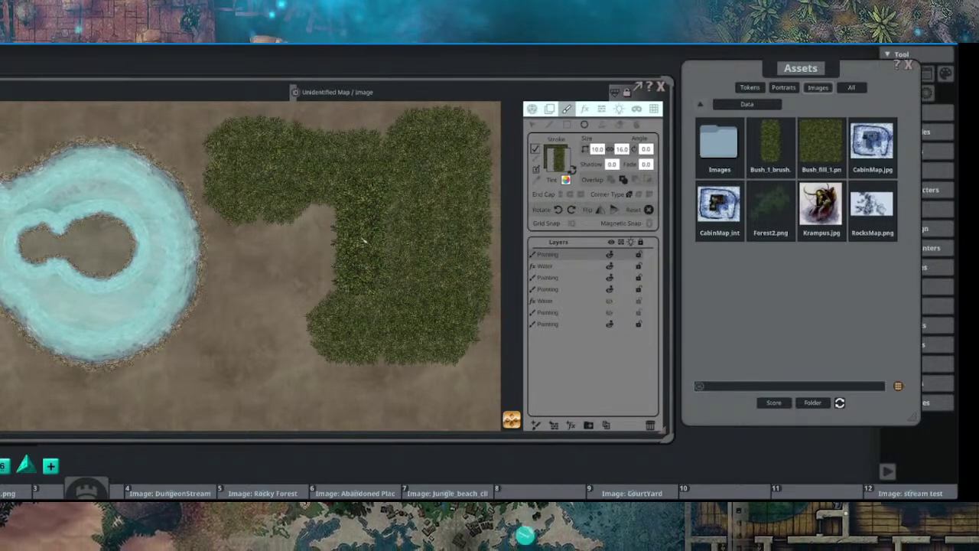
Step: Compare the bush brush preview with the drawn hedges at several places on the map
{"action": "scroll", "coordinate": [341, 242], "scroll_direction": "down", "scroll_amount": 3}
{"action": "left_click_drag", "start_coordinate": [290, 268], "coordinate": [311, 240]}
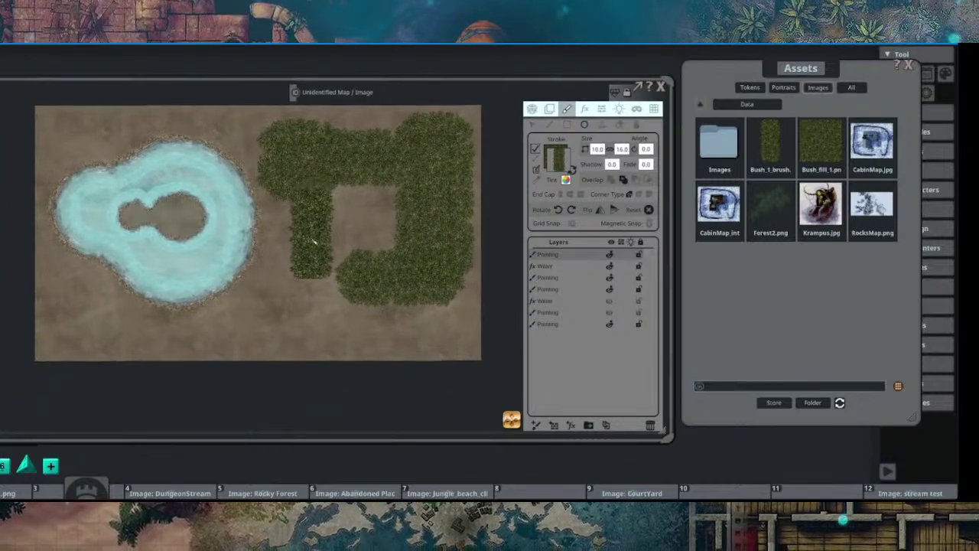
{"action": "scroll", "coordinate": [313, 243], "scroll_direction": "up", "scroll_amount": 1}
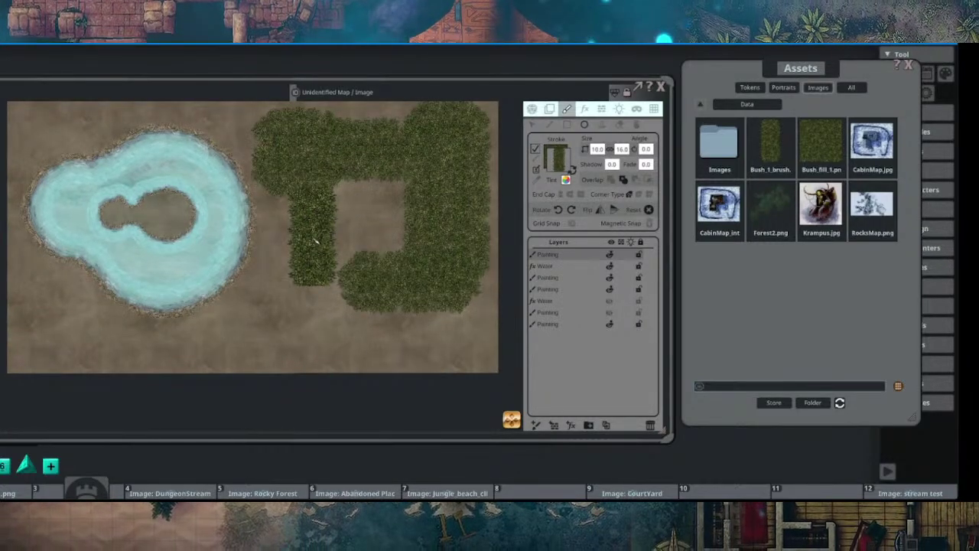
{"action": "scroll", "coordinate": [314, 243], "scroll_direction": "up", "scroll_amount": 3}
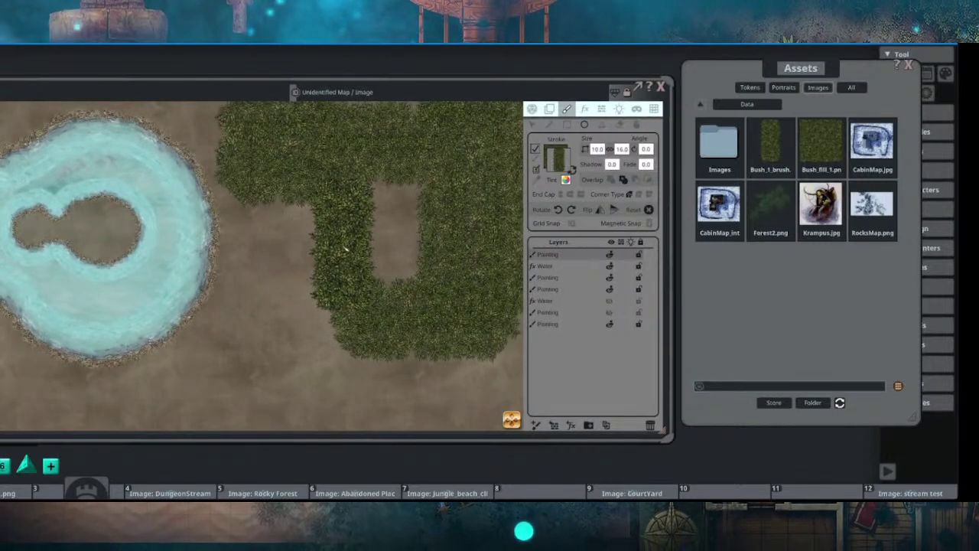
{"action": "mouse_move", "coordinate": [346, 249]}
{"action": "left_mouse_down"}
{"action": "mouse_move", "coordinate": [357, 253]}
{"action": "mouse_move", "coordinate": [317, 238]}
{"action": "mouse_move", "coordinate": [258, 247]}
{"action": "left_mouse_up"}
{"action": "scroll", "coordinate": [325, 251], "scroll_direction": "down", "scroll_amount": 4}
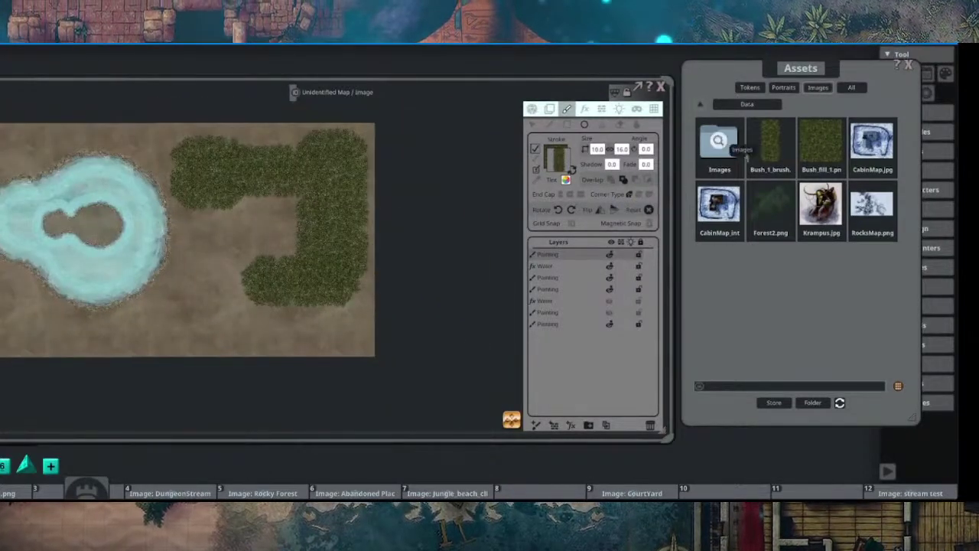
Step: Return to the top-level asset folders and search the image assets for "wall brush"
{"action": "left_click", "coordinate": [702, 104]}
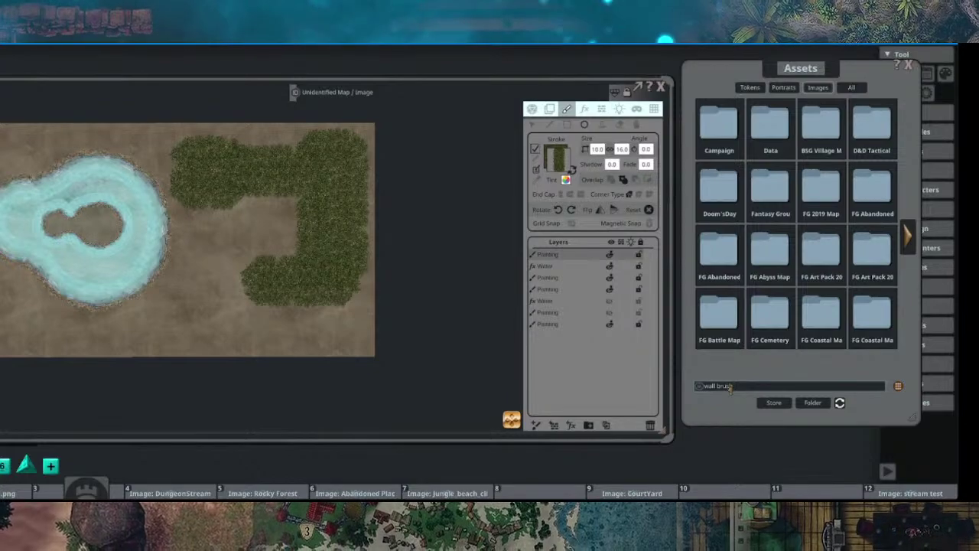
{"action": "key", "text": "Return"}
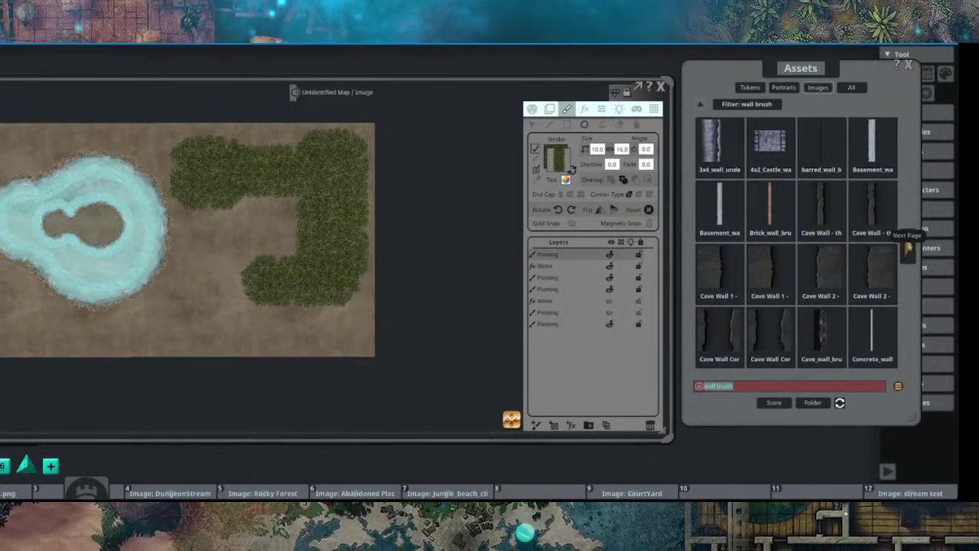
Step: Find the pale Wall_1 brushes among the wall brush results and load one as the stroke image at 6.0 by 11.9
{"action": "left_click", "coordinate": [908, 246]}
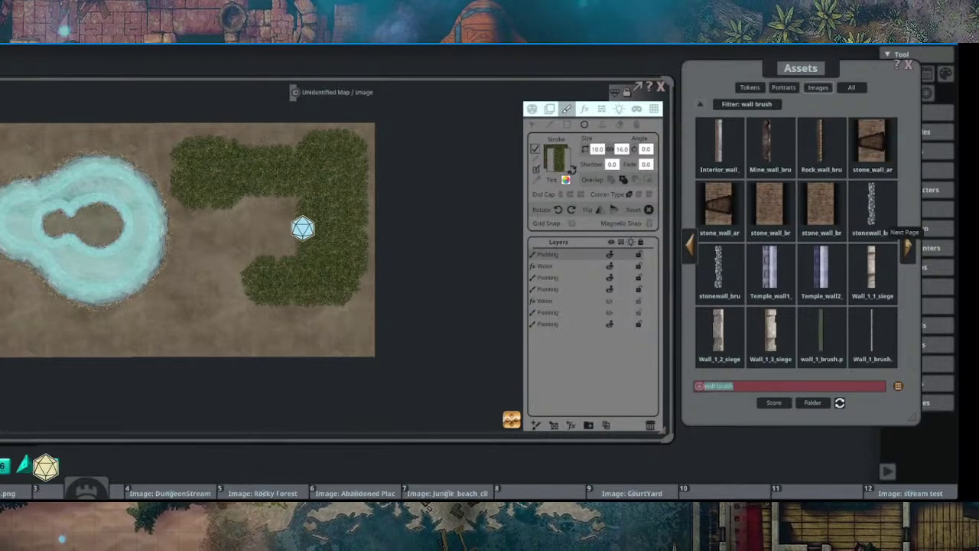
{"action": "left_click", "coordinate": [907, 245]}
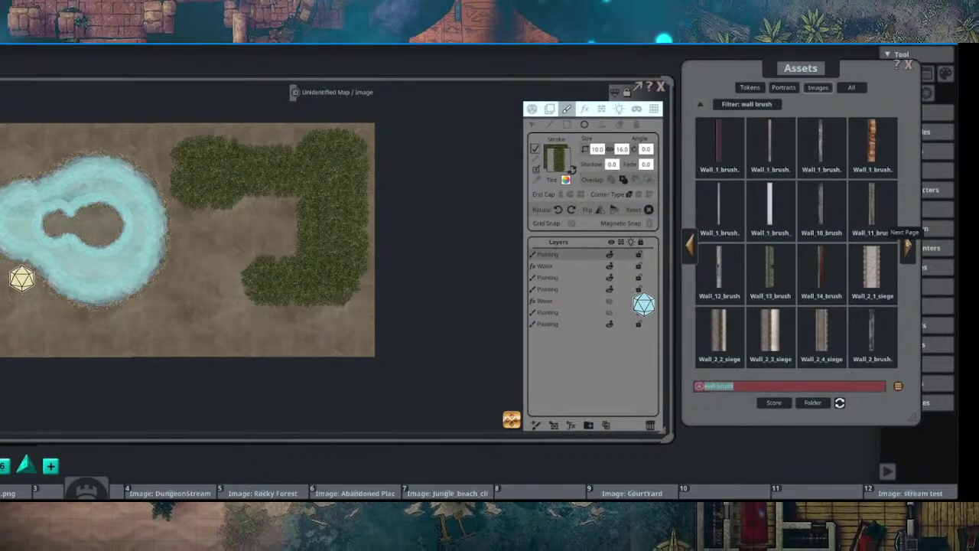
{"action": "left_click", "coordinate": [572, 169]}
{"action": "left_click", "coordinate": [572, 170]}
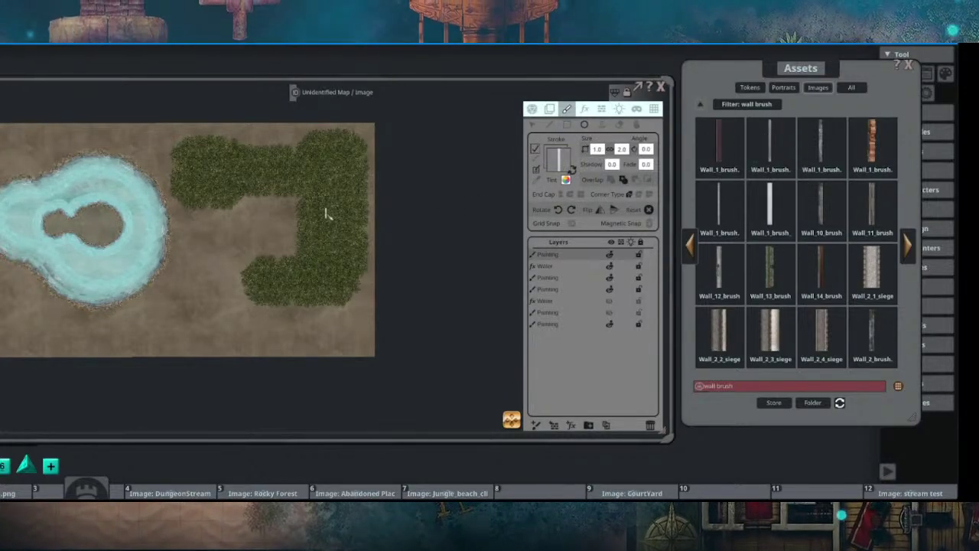
{"action": "scroll", "coordinate": [298, 202], "scroll_direction": "up", "scroll_amount": 5}
{"action": "scroll", "coordinate": [162, 244], "scroll_direction": "up", "scroll_amount": 8}
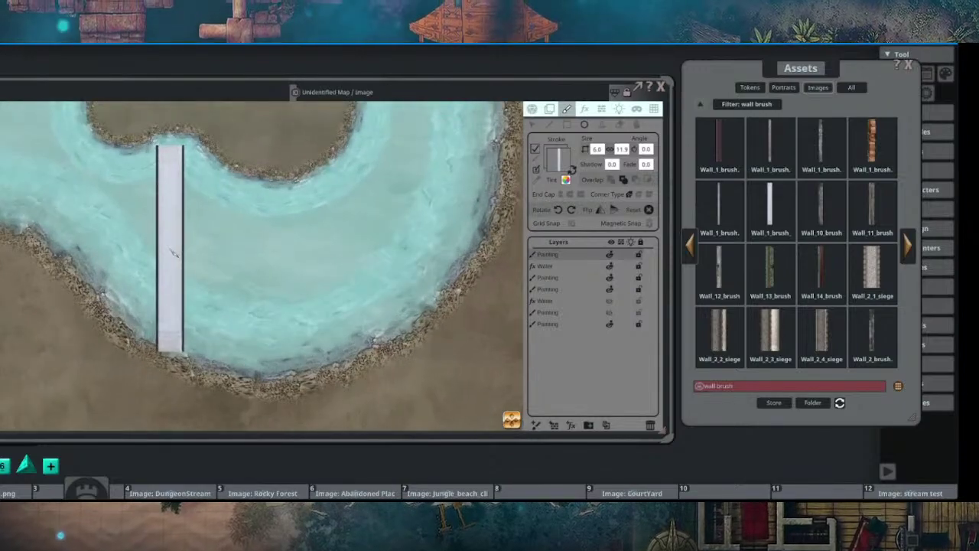
{"action": "scroll", "coordinate": [170, 251], "scroll_direction": "down", "scroll_amount": 5}
{"action": "left_click_drag", "start_coordinate": [323, 268], "coordinate": [238, 226]}
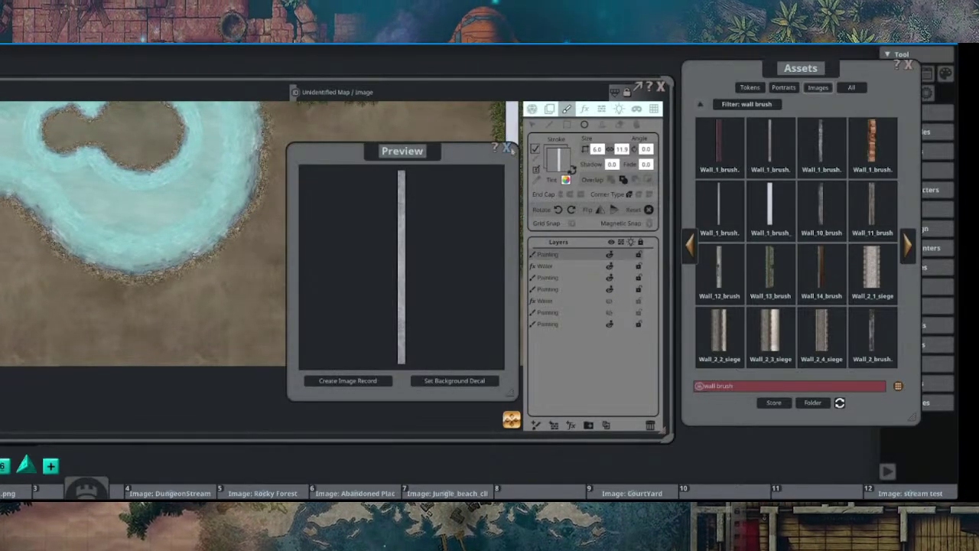
Step: Replace the stroke image with the thin grey Wall_1 brush at 2.4 by 19.5 and select the rectangle drawing tool
{"action": "left_click", "coordinate": [717, 205]}
{"action": "scroll", "coordinate": [311, 228], "scroll_direction": "up", "scroll_amount": 1}
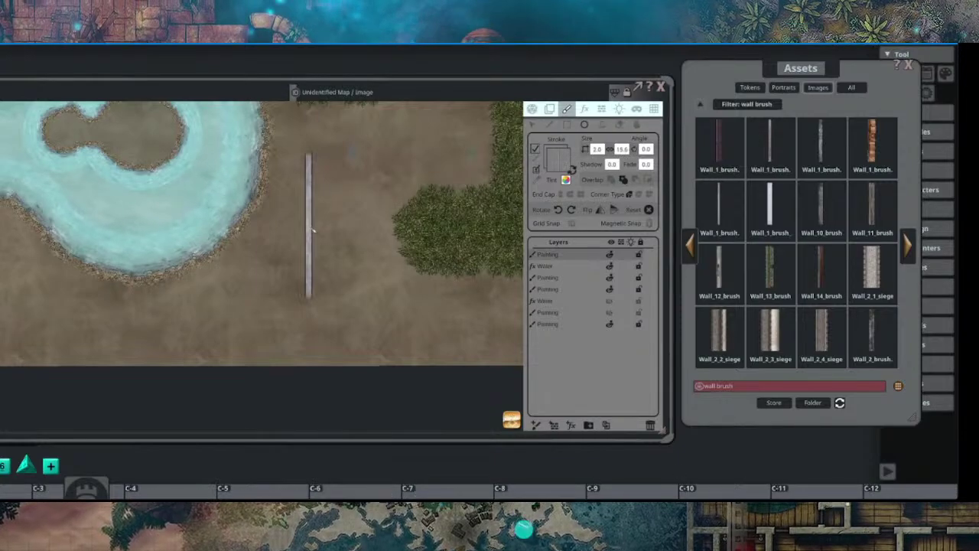
{"action": "scroll", "coordinate": [311, 228], "scroll_direction": "up", "scroll_amount": 2}
{"action": "mouse_move", "coordinate": [294, 227]}
{"action": "left_mouse_down"}
{"action": "mouse_move", "coordinate": [241, 247]}
{"action": "mouse_move", "coordinate": [265, 181]}
{"action": "mouse_move", "coordinate": [264, 227]}
{"action": "left_mouse_up"}
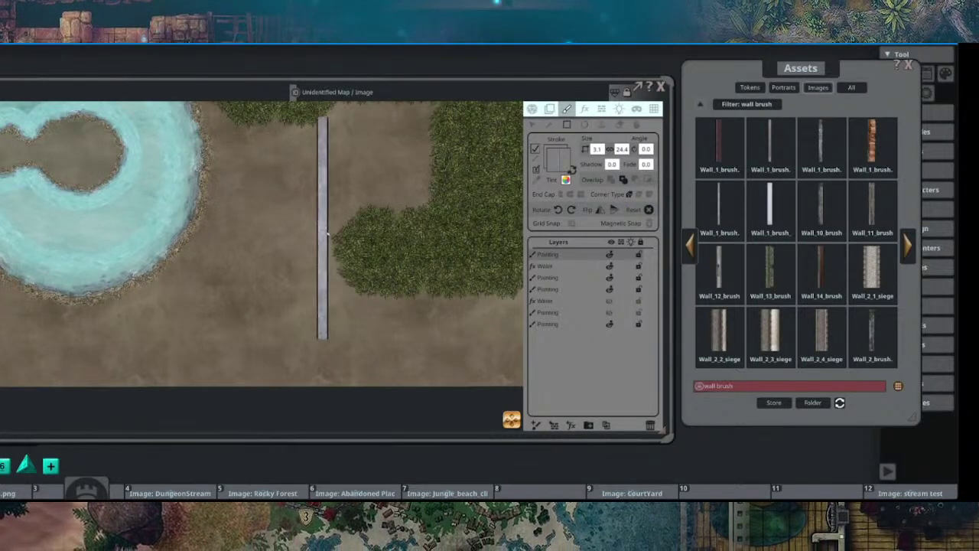
{"action": "scroll", "coordinate": [329, 218], "scroll_direction": "down", "scroll_amount": 2}
{"action": "scroll", "coordinate": [352, 213], "scroll_direction": "down", "scroll_amount": 2}
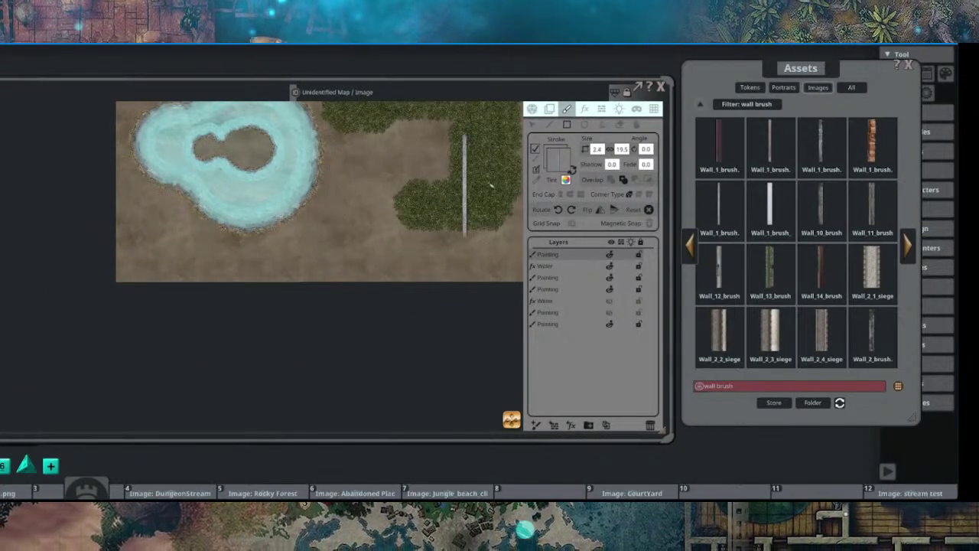
{"action": "left_click_drag", "start_coordinate": [394, 217], "coordinate": [357, 195]}
{"action": "scroll", "coordinate": [279, 197], "scroll_direction": "up", "scroll_amount": 4}
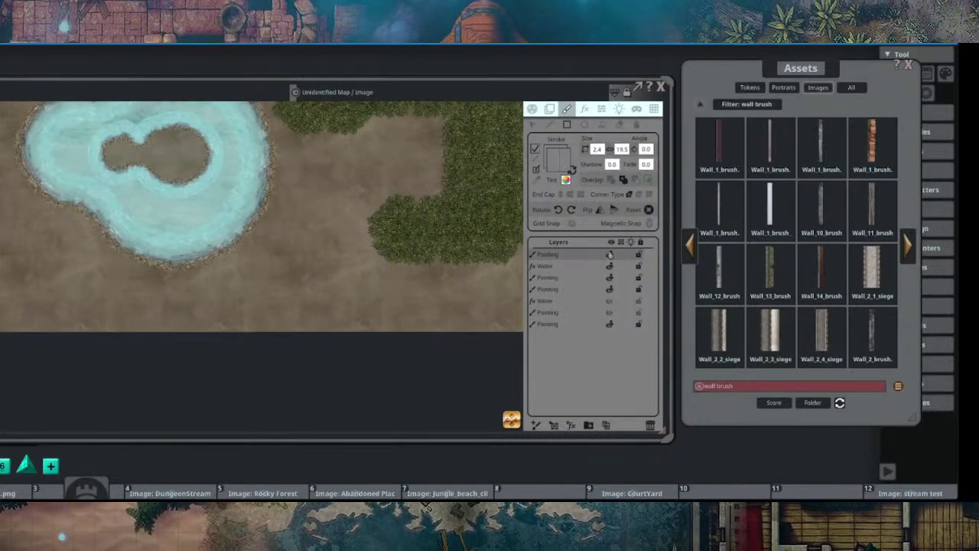
Step: Hide the hedge and water painting layers, keeping the ground layer, and add a new painting layer
{"action": "left_click", "coordinate": [610, 255]}
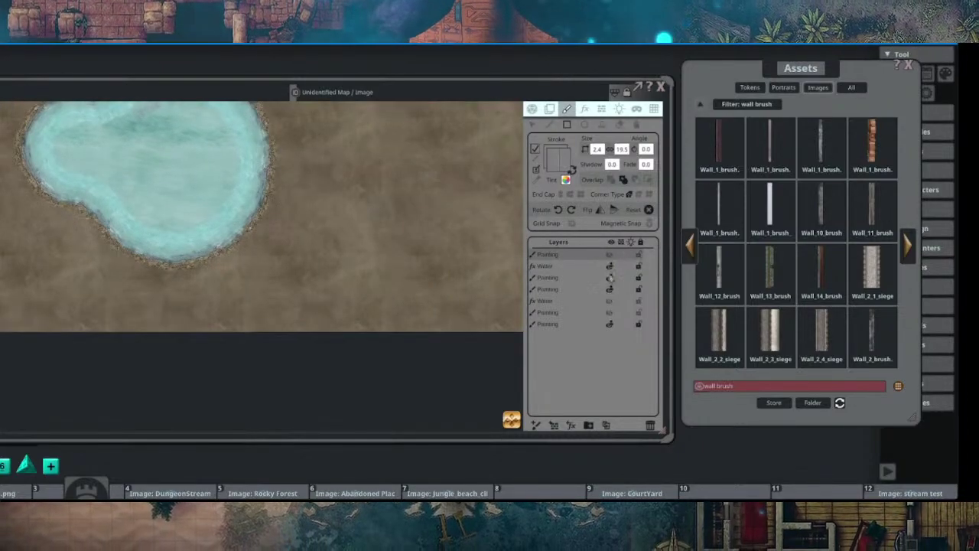
{"action": "left_click", "coordinate": [609, 279]}
{"action": "left_click_drag", "start_coordinate": [358, 208], "coordinate": [347, 272]}
{"action": "left_click", "coordinate": [610, 289]}
{"action": "scroll", "coordinate": [431, 257], "scroll_direction": "down", "scroll_amount": 1}
{"action": "left_click", "coordinate": [537, 425]}
Step: Draw a tall rectangular wall outline with bevelled corners on the new layer and inspect its corners up close
{"action": "mouse_move", "coordinate": [279, 292]}
{"action": "left_mouse_down"}
{"action": "mouse_move", "coordinate": [311, 341]}
{"action": "mouse_move", "coordinate": [359, 364]}
{"action": "left_mouse_up"}
{"action": "scroll", "coordinate": [229, 242], "scroll_direction": "up", "scroll_amount": 2}
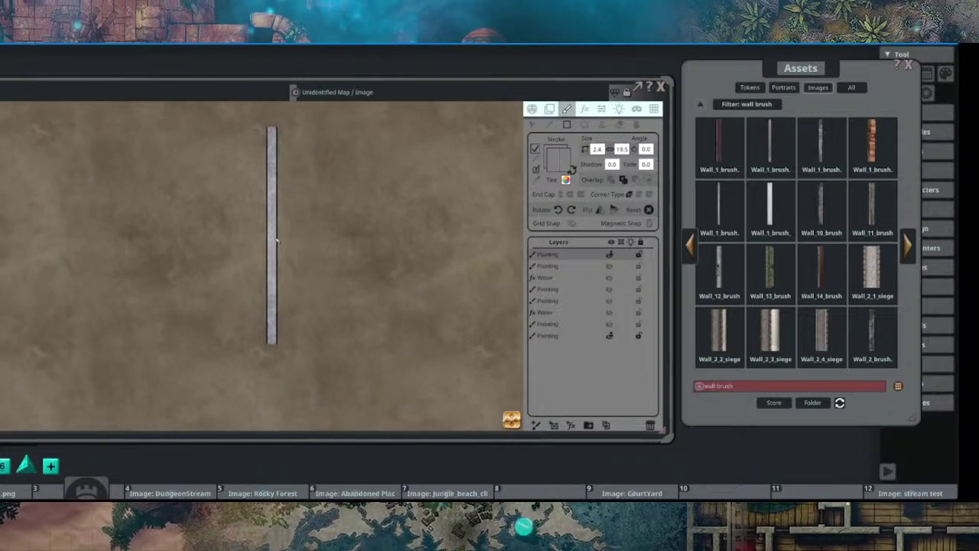
{"action": "scroll", "coordinate": [241, 230], "scroll_direction": "down", "scroll_amount": 1}
{"action": "left_click_drag", "start_coordinate": [50, 156], "coordinate": [199, 352]}
{"action": "scroll", "coordinate": [169, 222], "scroll_direction": "up", "scroll_amount": 3}
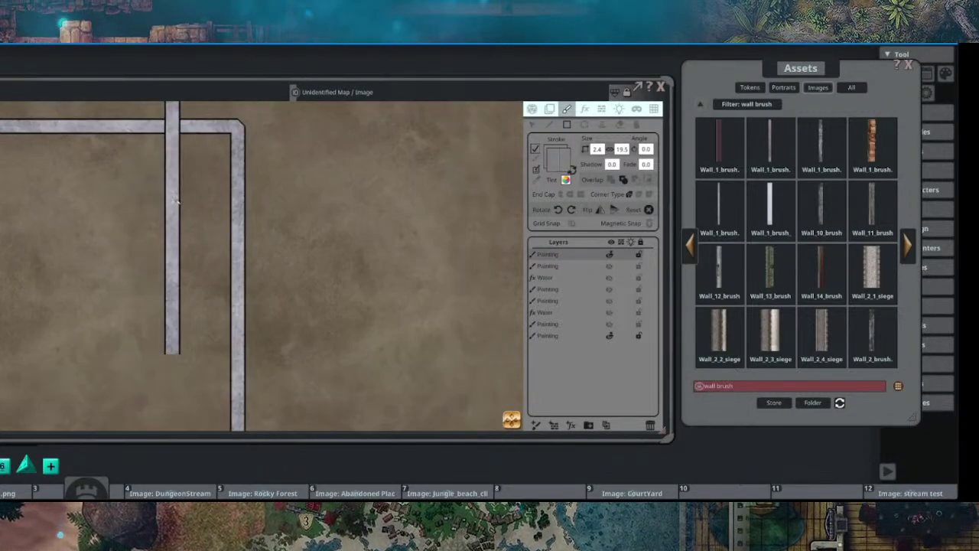
{"action": "scroll", "coordinate": [161, 227], "scroll_direction": "down", "scroll_amount": 1}
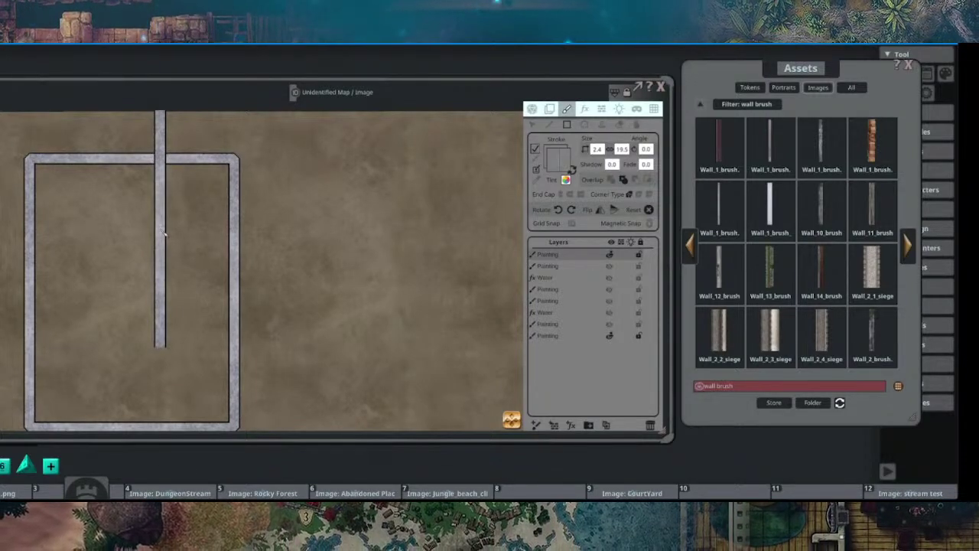
{"action": "left_click_drag", "start_coordinate": [299, 286], "coordinate": [275, 259]}
{"action": "mouse_move", "coordinate": [154, 251]}
{"action": "left_mouse_down"}
{"action": "mouse_move", "coordinate": [189, 253]}
{"action": "mouse_move", "coordinate": [213, 271]}
{"action": "left_mouse_up"}
{"action": "scroll", "coordinate": [194, 224], "scroll_direction": "up", "scroll_amount": 3}
{"action": "scroll", "coordinate": [195, 224], "scroll_direction": "down", "scroll_amount": 1}
{"action": "left_click_drag", "start_coordinate": [195, 224], "coordinate": [224, 243]}
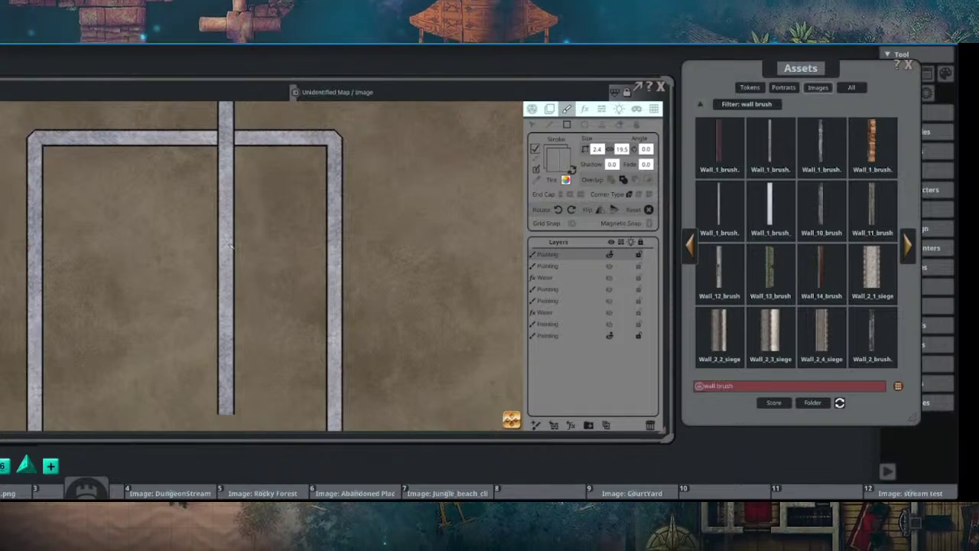
{"action": "mouse_move", "coordinate": [334, 234]}
{"action": "left_mouse_down"}
{"action": "mouse_move", "coordinate": [276, 210]}
{"action": "mouse_move", "coordinate": [312, 238]}
{"action": "mouse_move", "coordinate": [293, 214]}
{"action": "left_mouse_up"}
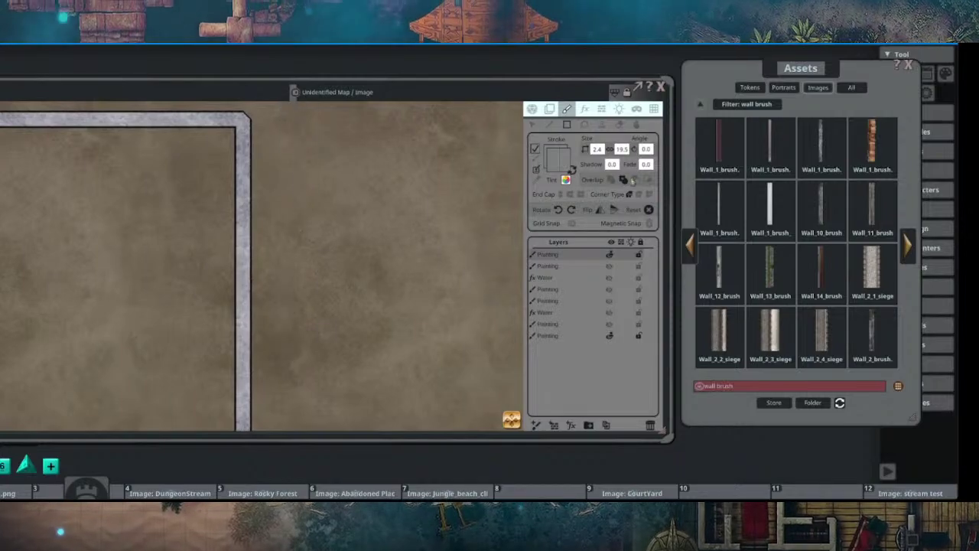
Step: Change the corner type to rounded and draw a second, smaller rectangular wall outline beside the first
{"action": "scroll", "coordinate": [405, 215], "scroll_direction": "down", "scroll_amount": 3}
{"action": "left_click_drag", "start_coordinate": [379, 212], "coordinate": [306, 199]}
{"action": "mouse_move", "coordinate": [253, 144]}
{"action": "left_mouse_down"}
{"action": "mouse_move", "coordinate": [373, 346]}
{"action": "mouse_move", "coordinate": [371, 336]}
{"action": "left_mouse_up"}
{"action": "left_click_drag", "start_coordinate": [286, 177], "coordinate": [326, 244]}
{"action": "scroll", "coordinate": [327, 244], "scroll_direction": "up", "scroll_amount": 5}
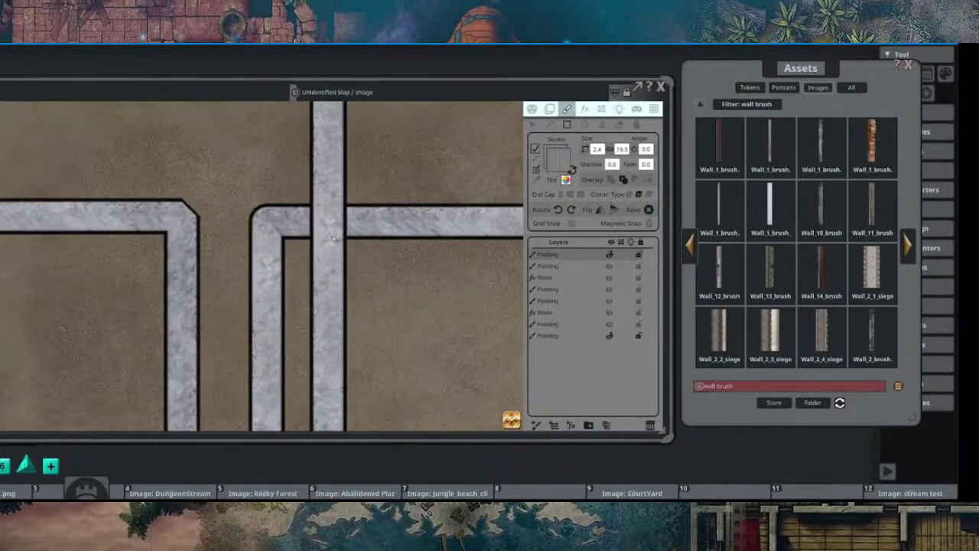
Step: Change the corner type to square, draw a third rectangular wall outline beside the second, and compare the corner styles
{"action": "scroll", "coordinate": [387, 260], "scroll_direction": "down", "scroll_amount": 6}
{"action": "left_click_drag", "start_coordinate": [430, 284], "coordinate": [279, 237]}
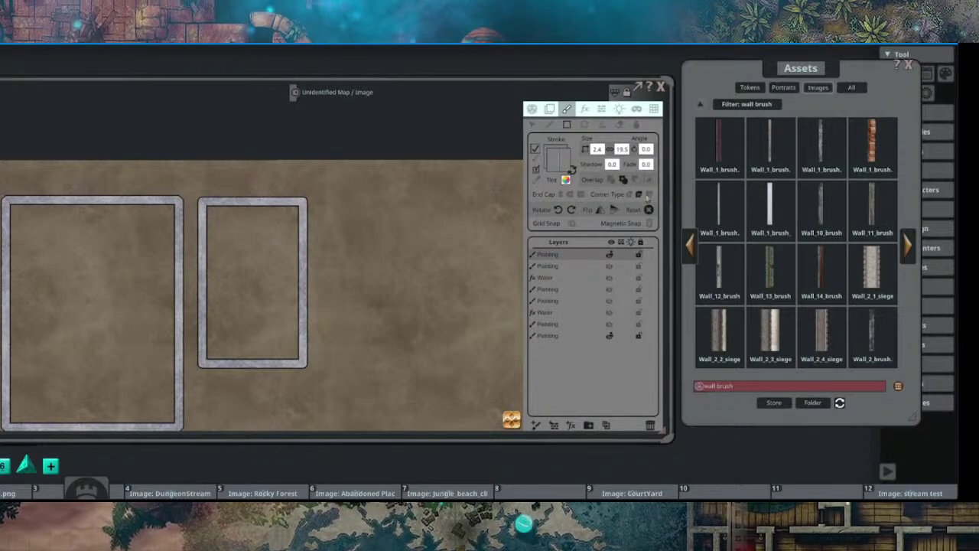
{"action": "key", "text": "Right"}
{"action": "left_click_drag", "start_coordinate": [233, 188], "coordinate": [336, 341]}
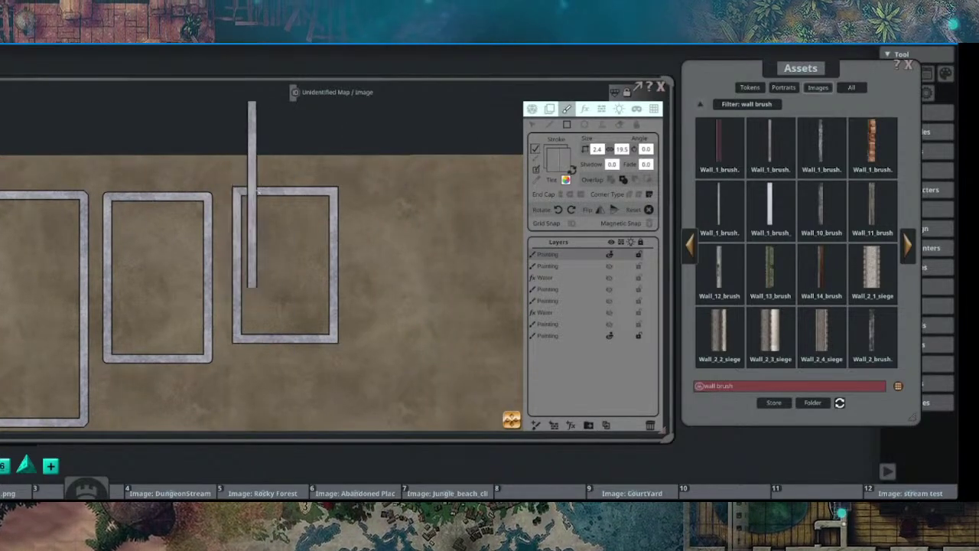
{"action": "scroll", "coordinate": [254, 191], "scroll_direction": "up", "scroll_amount": 2}
{"action": "scroll", "coordinate": [244, 199], "scroll_direction": "down", "scroll_amount": 1}
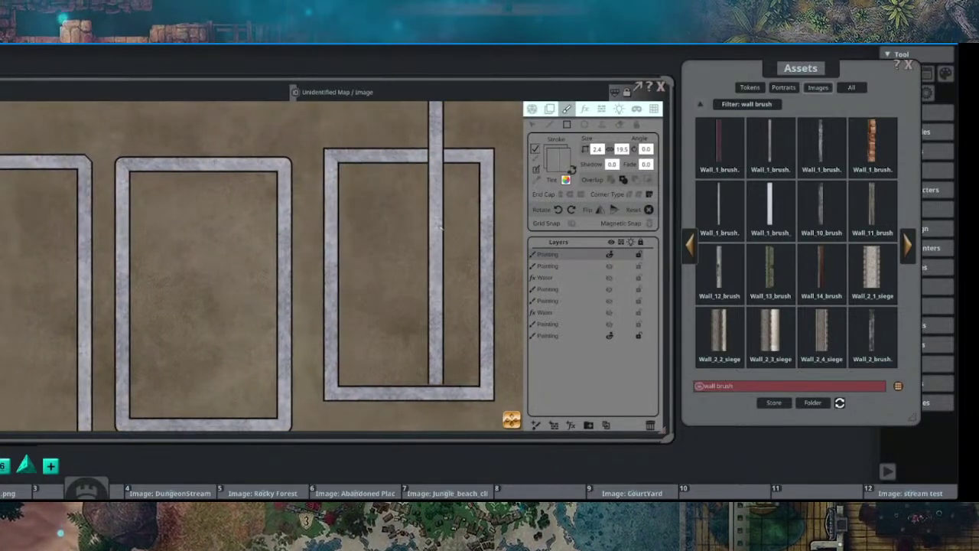
{"action": "scroll", "coordinate": [438, 226], "scroll_direction": "down", "scroll_amount": 1}
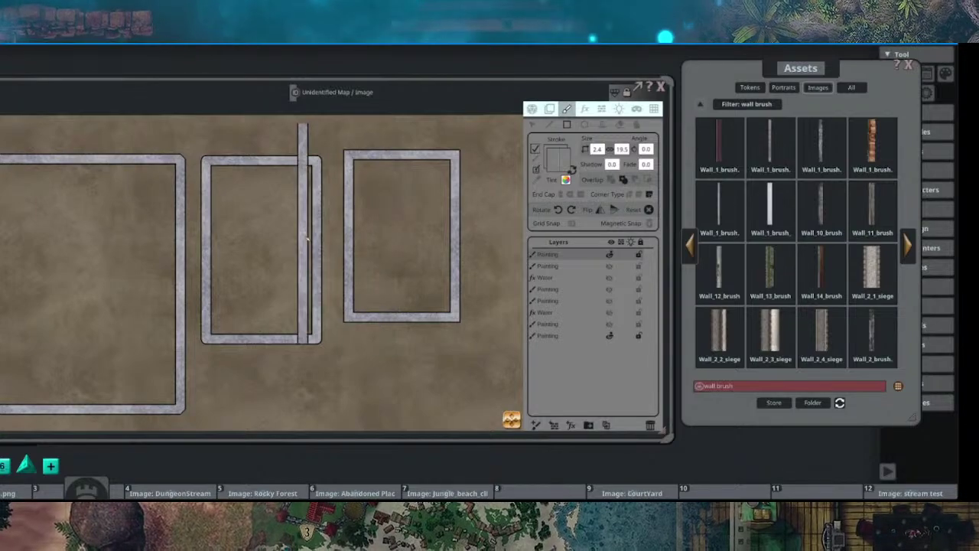
{"action": "scroll", "coordinate": [391, 237], "scroll_direction": "up", "scroll_amount": 1}
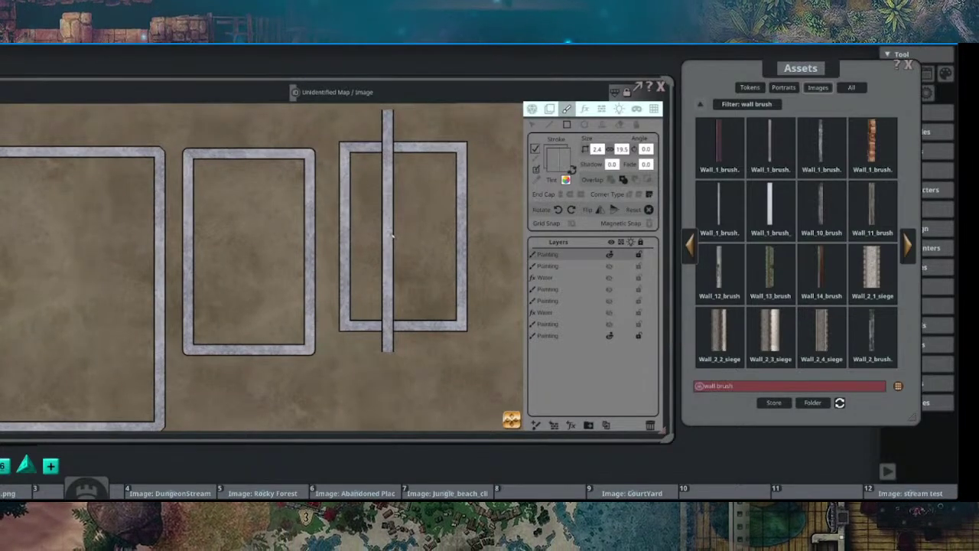
Step: Extend the third wall outline with a smaller square-cornered rectangle overlapping the middle of its outer side
{"action": "mouse_move", "coordinate": [431, 224]}
{"action": "left_mouse_down"}
{"action": "mouse_move", "coordinate": [357, 222]}
{"action": "mouse_move", "coordinate": [458, 292]}
{"action": "left_mouse_up"}
{"action": "scroll", "coordinate": [449, 231], "scroll_direction": "up", "scroll_amount": 5}
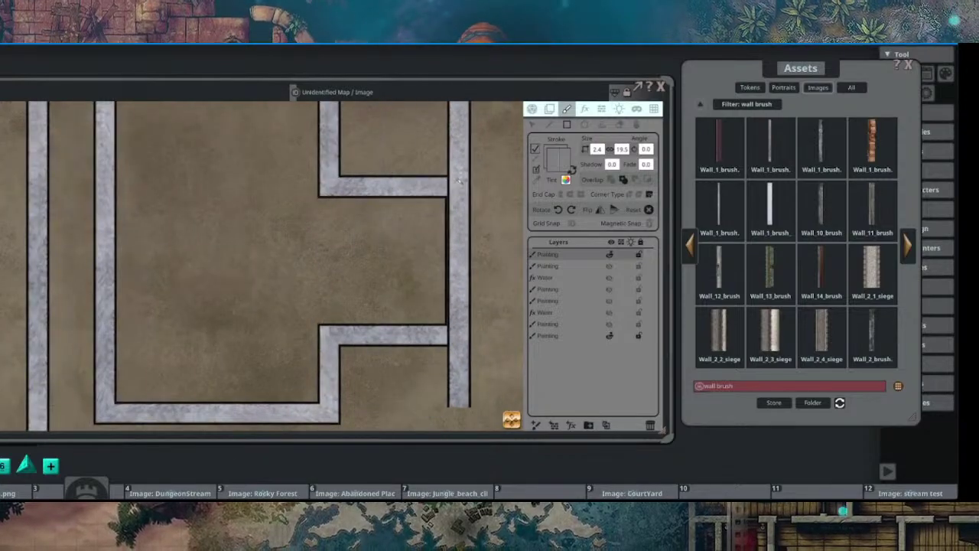
{"action": "scroll", "coordinate": [302, 232], "scroll_direction": "down", "scroll_amount": 5}
Step: Try overlapping the second wall outline's upper edge with a small square-cornered rectangle and undo the attempt
{"action": "mouse_move", "coordinate": [289, 228]}
{"action": "left_mouse_down"}
{"action": "mouse_move", "coordinate": [458, 238]}
{"action": "mouse_move", "coordinate": [449, 241]}
{"action": "left_mouse_up"}
{"action": "left_click_drag", "start_coordinate": [255, 129], "coordinate": [316, 219]}
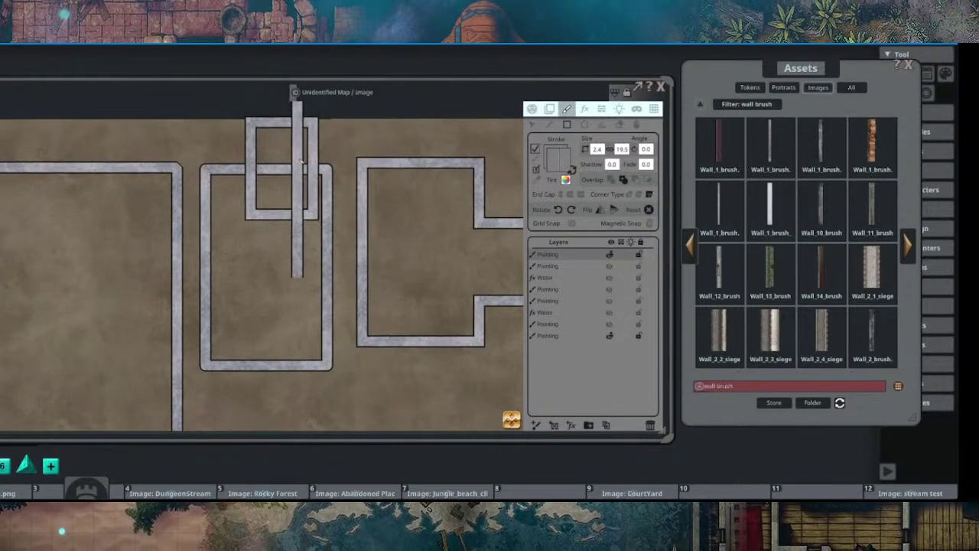
{"action": "scroll", "coordinate": [301, 166], "scroll_direction": "up", "scroll_amount": 3}
{"action": "left_click_drag", "start_coordinate": [298, 185], "coordinate": [299, 277]}
{"action": "scroll", "coordinate": [301, 276], "scroll_direction": "up", "scroll_amount": 1}
{"action": "mouse_move", "coordinate": [405, 268]}
{"action": "left_mouse_down"}
{"action": "mouse_move", "coordinate": [400, 228]}
{"action": "mouse_move", "coordinate": [362, 143]}
{"action": "left_mouse_up"}
{"action": "key", "text": "ctrl+z"}
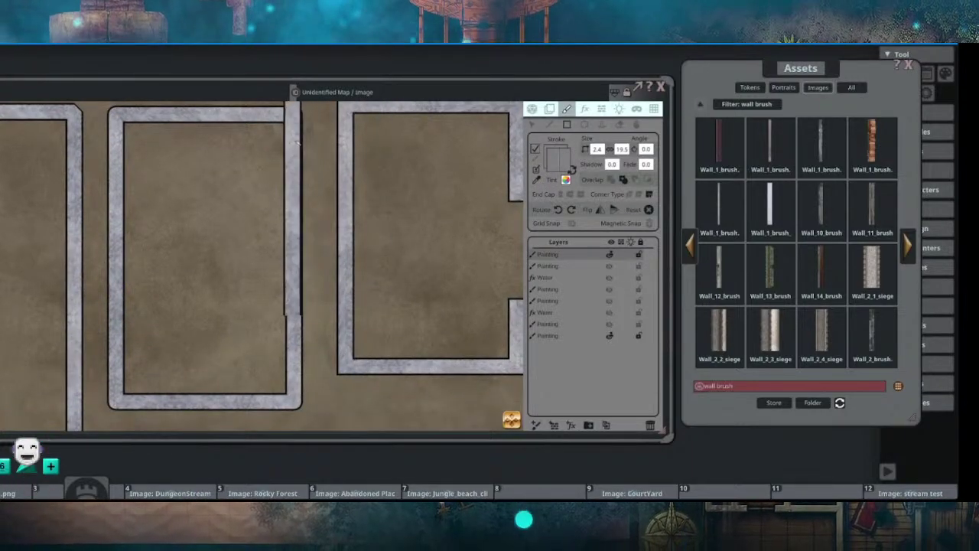
Step: Try several rounded-corner rectangles overlapping the second wall outline's lower edge and undo them all
{"action": "mouse_move", "coordinate": [223, 283]}
{"action": "left_mouse_down"}
{"action": "mouse_move", "coordinate": [302, 241]}
{"action": "mouse_move", "coordinate": [312, 377]}
{"action": "mouse_move", "coordinate": [331, 398]}
{"action": "left_mouse_up"}
{"action": "key", "text": "ctrl+z"}
{"action": "key", "text": "ctrl+z"}
{"action": "key", "text": "ctrl+z"}
{"action": "key", "text": "ctrl+z"}
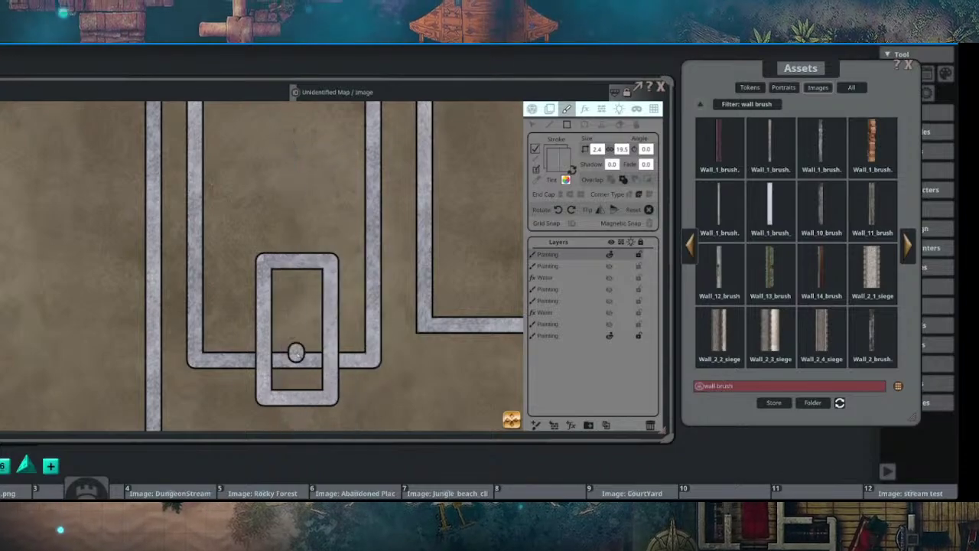
{"action": "key", "text": "ctrl+z"}
{"action": "key", "text": "ctrl+z"}
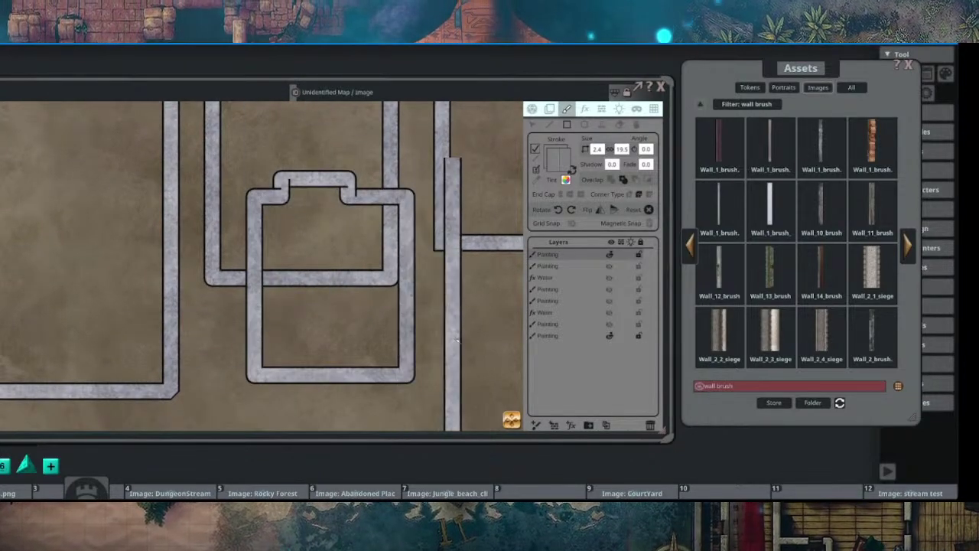
{"action": "key", "text": "ctrl+z"}
{"action": "key", "text": "ctrl+z"}
{"action": "key", "text": "ctrl+z"}
{"action": "key", "text": "ctrl+z"}
{"action": "key", "text": "ctrl+z"}
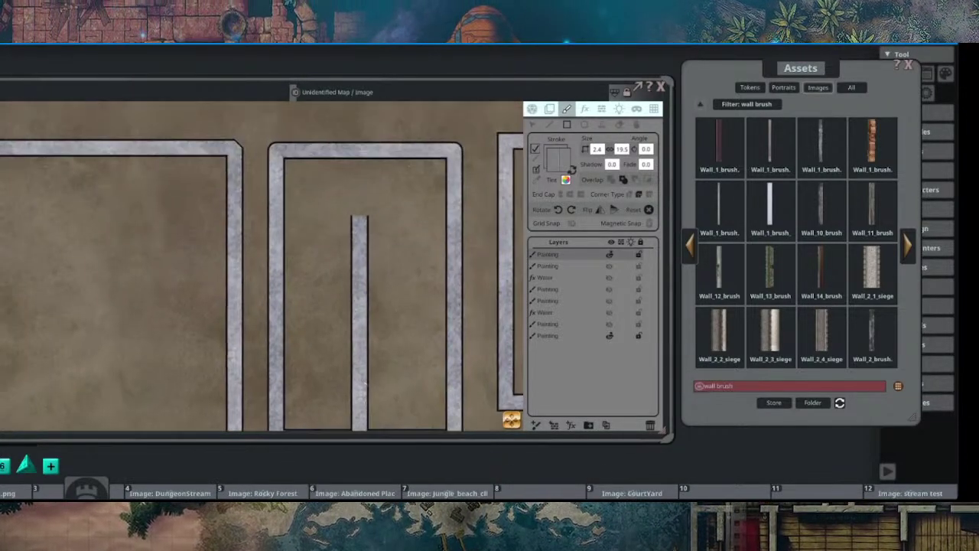
{"action": "left_click_drag", "start_coordinate": [363, 240], "coordinate": [380, 198]}
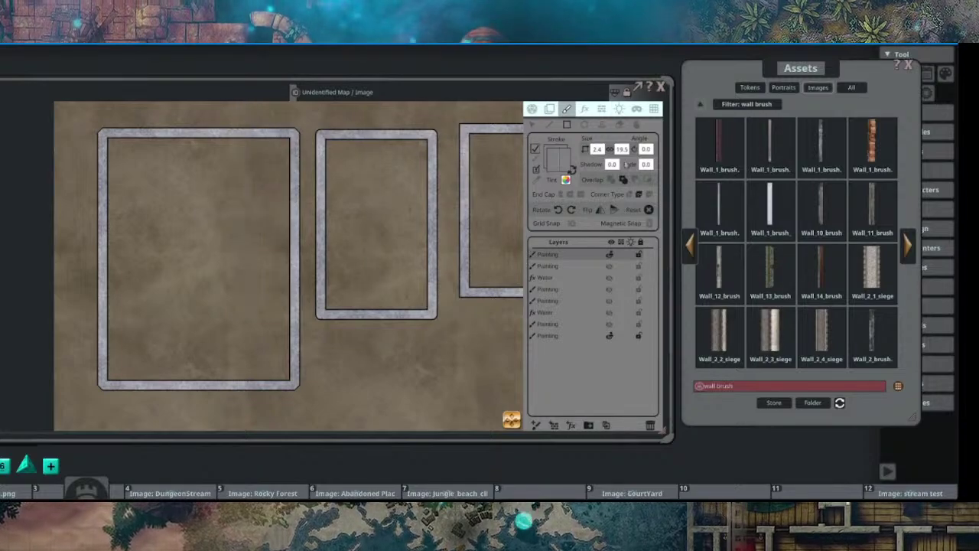
Step: Try drawing a rectangle with the wall brush rotated to 90 degrees and undo the result
{"action": "left_click_drag", "start_coordinate": [303, 204], "coordinate": [203, 171]}
{"action": "left_click_drag", "start_coordinate": [352, 183], "coordinate": [293, 238]}
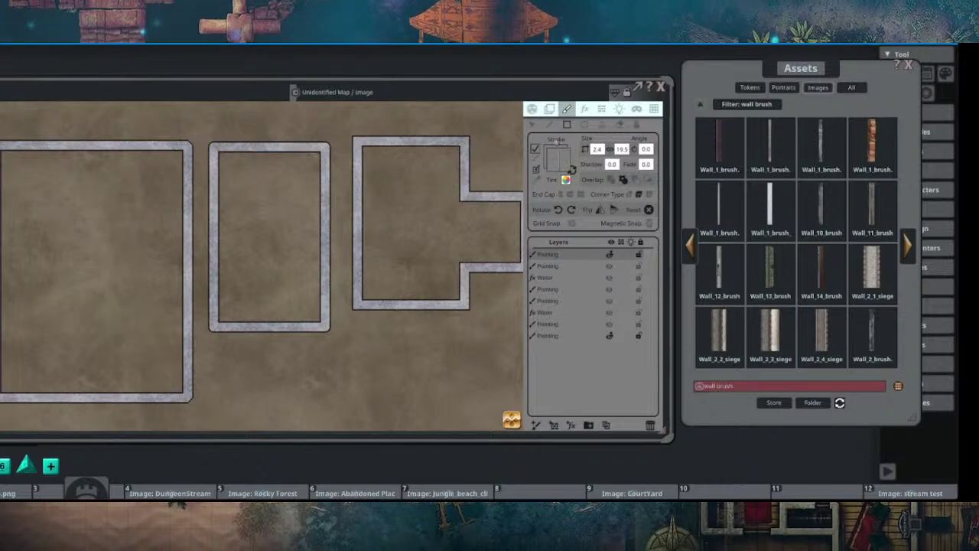
{"action": "left_click", "coordinate": [572, 210]}
{"action": "mouse_move", "coordinate": [324, 188]}
{"action": "left_mouse_down"}
{"action": "mouse_move", "coordinate": [184, 160]}
{"action": "mouse_move", "coordinate": [242, 293]}
{"action": "mouse_move", "coordinate": [385, 279]}
{"action": "mouse_move", "coordinate": [224, 281]}
{"action": "mouse_move", "coordinate": [469, 322]}
{"action": "left_mouse_up"}
{"action": "scroll", "coordinate": [405, 239], "scroll_direction": "down", "scroll_amount": 4}
{"action": "left_click_drag", "start_coordinate": [405, 238], "coordinate": [371, 224]}
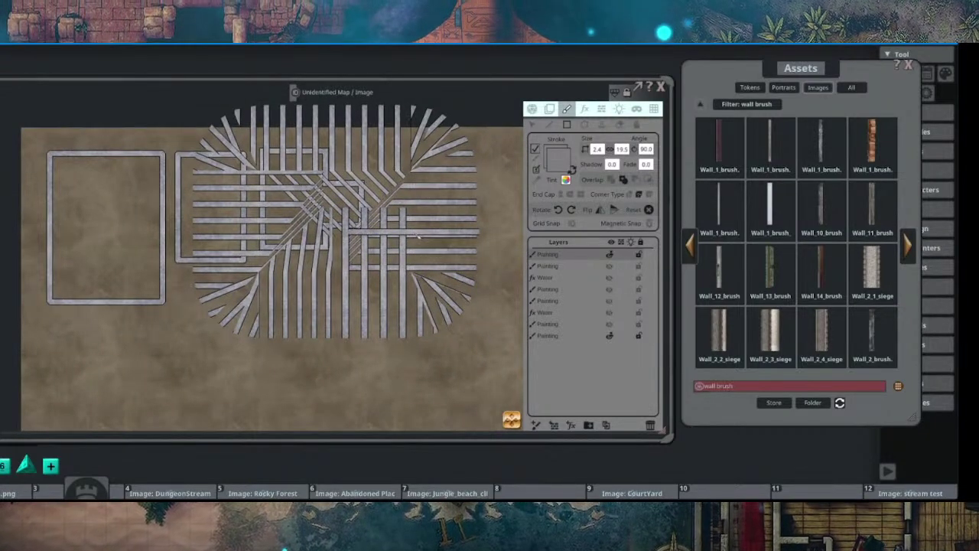
{"action": "key", "text": "ctrl+z"}
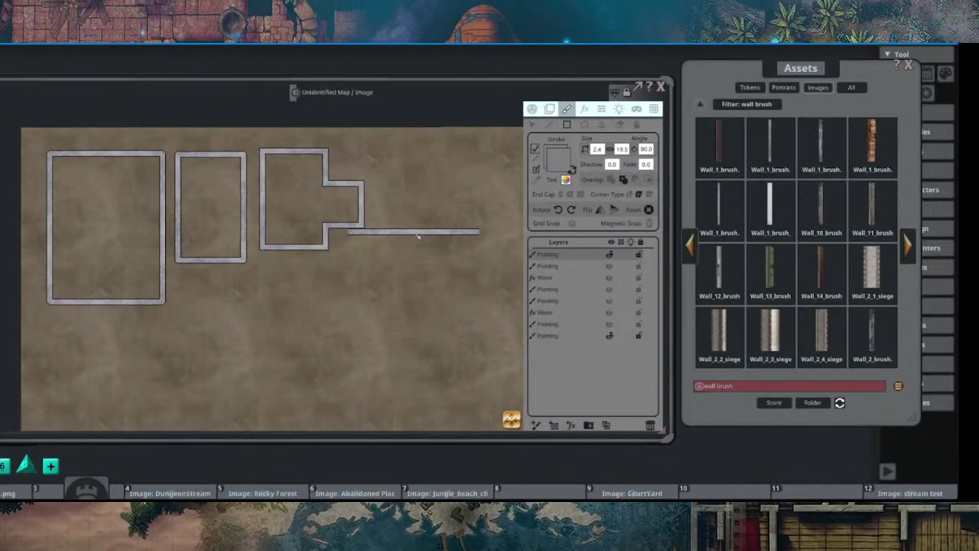
Step: Load the Wall_2_1_siege brush as the stroke image at a size of 6.8 by 17.6 and an angle of 0.0
{"action": "left_click_drag", "start_coordinate": [341, 223], "coordinate": [323, 218]}
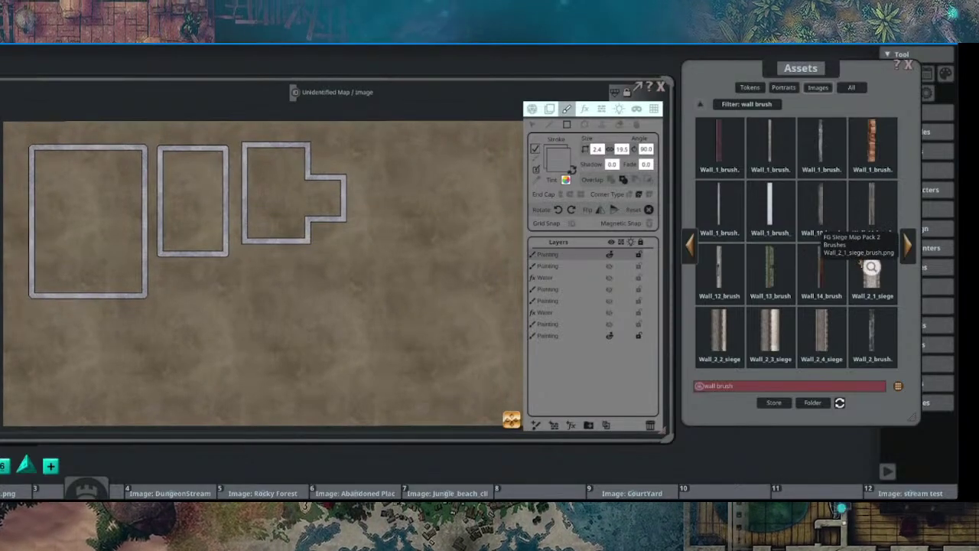
{"action": "left_click_drag", "start_coordinate": [775, 226], "coordinate": [556, 159]}
{"action": "mouse_move", "coordinate": [365, 214]}
{"action": "left_mouse_down"}
{"action": "mouse_move", "coordinate": [257, 195]}
{"action": "mouse_move", "coordinate": [366, 198]}
{"action": "left_mouse_up"}
{"action": "scroll", "coordinate": [297, 186], "scroll_direction": "up", "scroll_amount": 5}
{"action": "scroll", "coordinate": [299, 190], "scroll_direction": "up", "scroll_amount": 3}
{"action": "scroll", "coordinate": [298, 198], "scroll_direction": "down", "scroll_amount": 3}
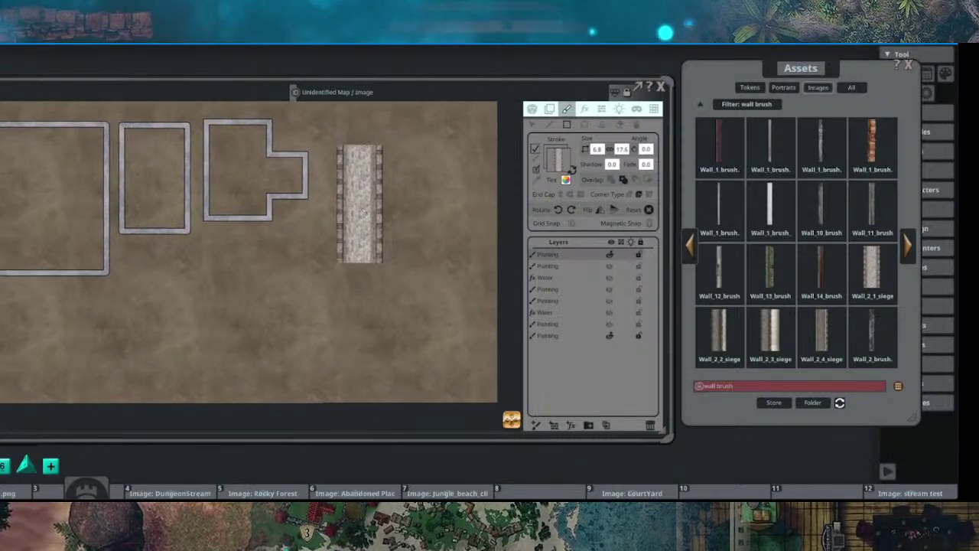
{"action": "scroll", "coordinate": [286, 205], "scroll_direction": "up", "scroll_amount": 3}
{"action": "scroll", "coordinate": [298, 228], "scroll_direction": "down", "scroll_amount": 5}
{"action": "left_click_drag", "start_coordinate": [325, 226], "coordinate": [272, 219]}
Step: Hide the thin-wall layer and draw a wide rectangular siege wall across the map on a new painting layer
{"action": "left_click", "coordinate": [610, 255]}
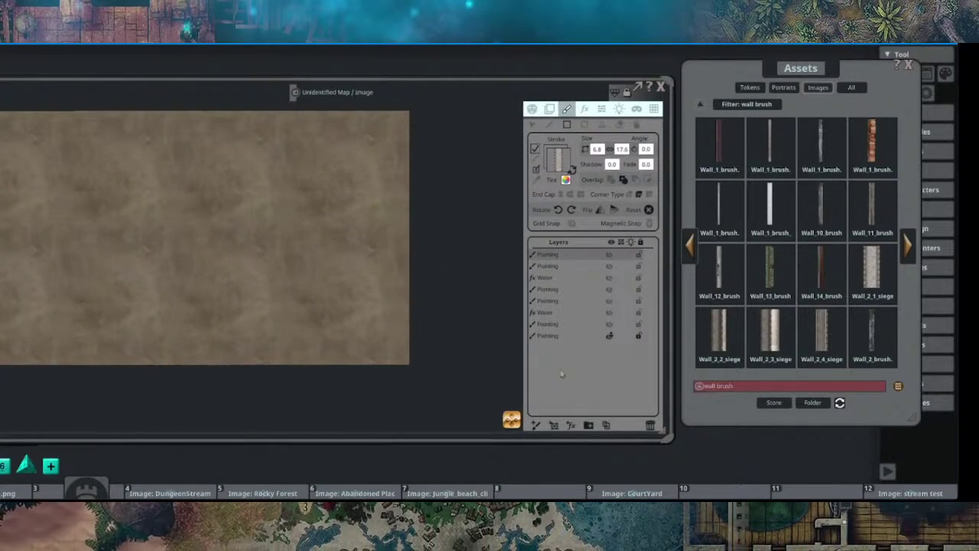
{"action": "left_click", "coordinate": [535, 425]}
{"action": "left_click_drag", "start_coordinate": [192, 267], "coordinate": [315, 274]}
{"action": "mouse_move", "coordinate": [150, 189]}
{"action": "left_mouse_down"}
{"action": "mouse_move", "coordinate": [266, 315]}
{"action": "mouse_move", "coordinate": [468, 335]}
{"action": "left_mouse_up"}
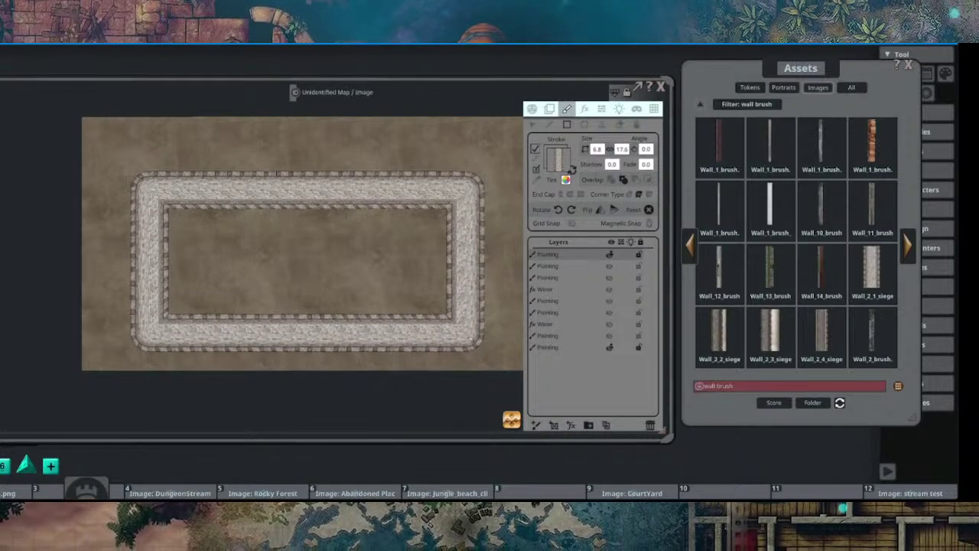
Step: Undo the wide rounded-corner siege wall and draw a smaller rectangle with the bevelled corner type instead
{"action": "scroll", "coordinate": [398, 268], "scroll_direction": "up", "scroll_amount": 2}
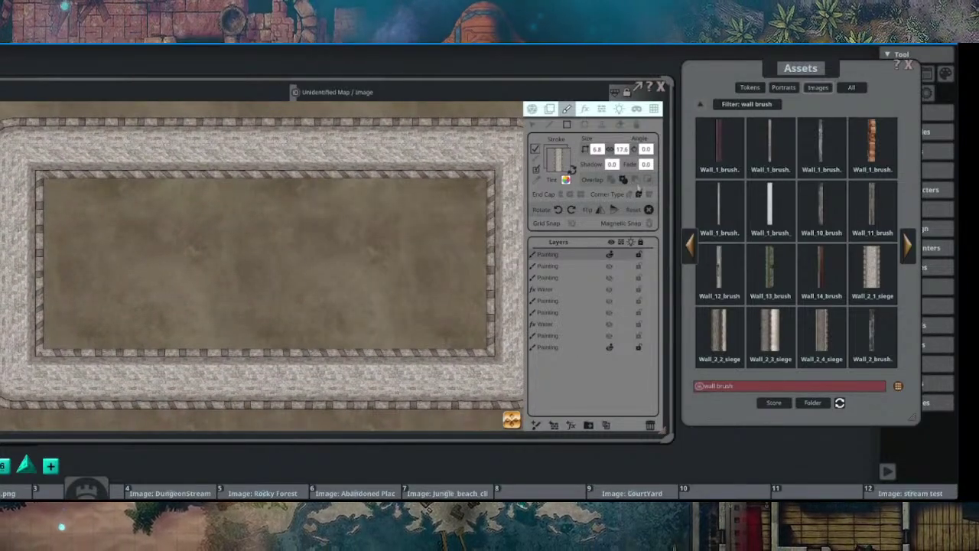
{"action": "scroll", "coordinate": [275, 260], "scroll_direction": "down", "scroll_amount": 4}
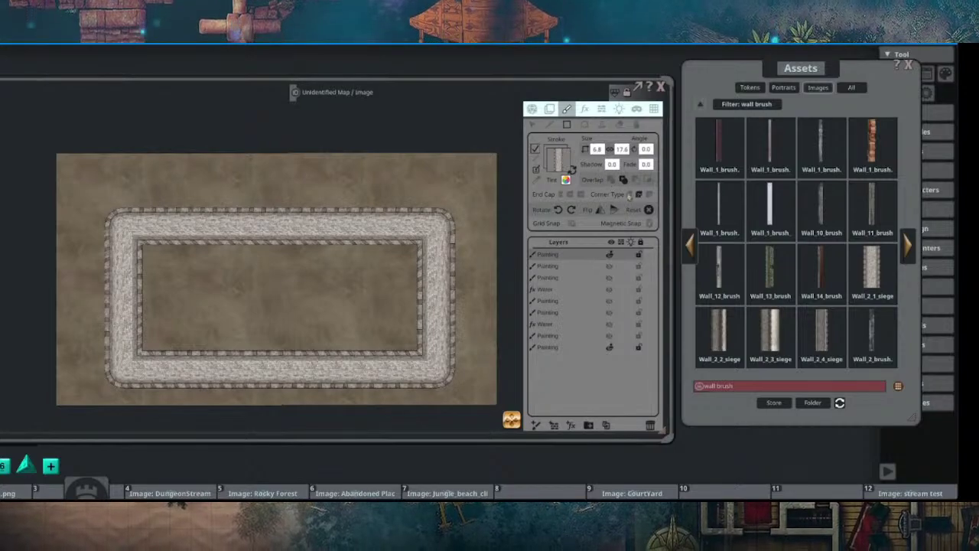
{"action": "key", "text": "ctrl+z"}
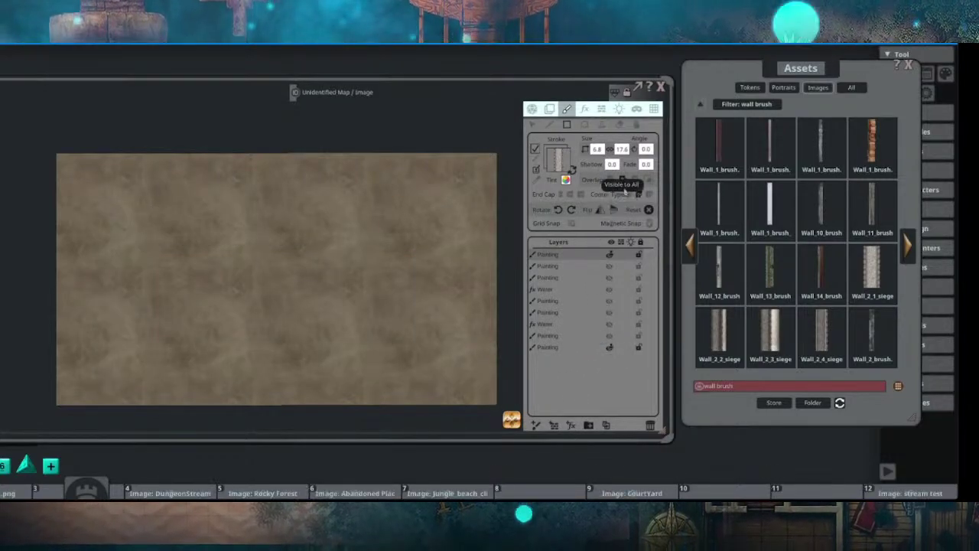
{"action": "left_click_drag", "start_coordinate": [147, 211], "coordinate": [338, 355]}
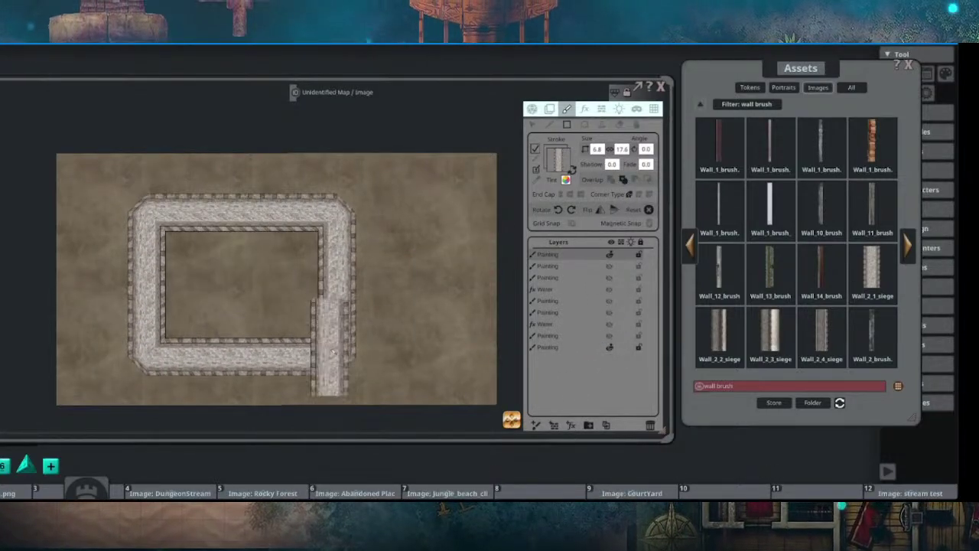
Step: Extend the bevelled siege wall with two overlapping rectangles merged into its top-right corner and its right side
{"action": "left_click_drag", "start_coordinate": [232, 271], "coordinate": [267, 276]}
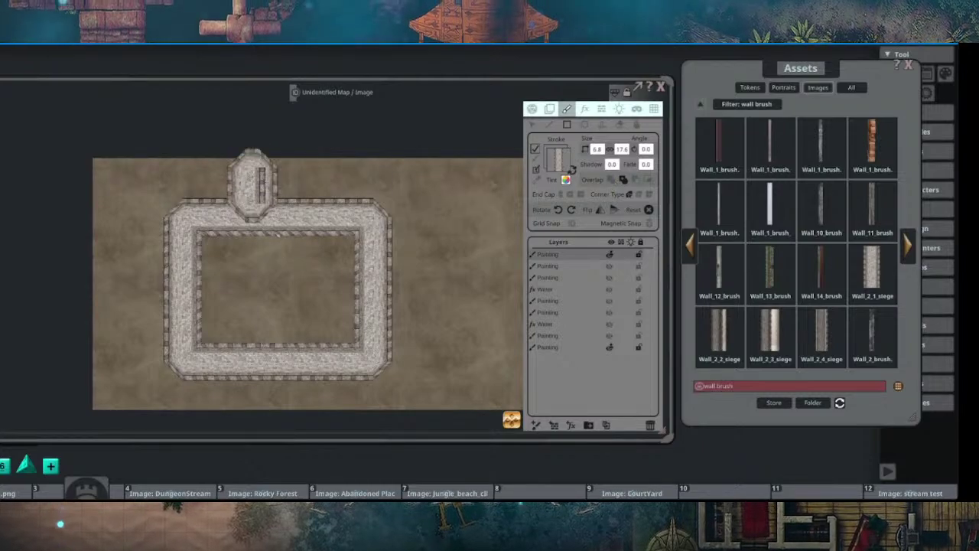
{"action": "left_click_drag", "start_coordinate": [247, 168], "coordinate": [340, 304]}
{"action": "left_click_drag", "start_coordinate": [450, 270], "coordinate": [342, 257]}
{"action": "left_click_drag", "start_coordinate": [229, 278], "coordinate": [433, 336]}
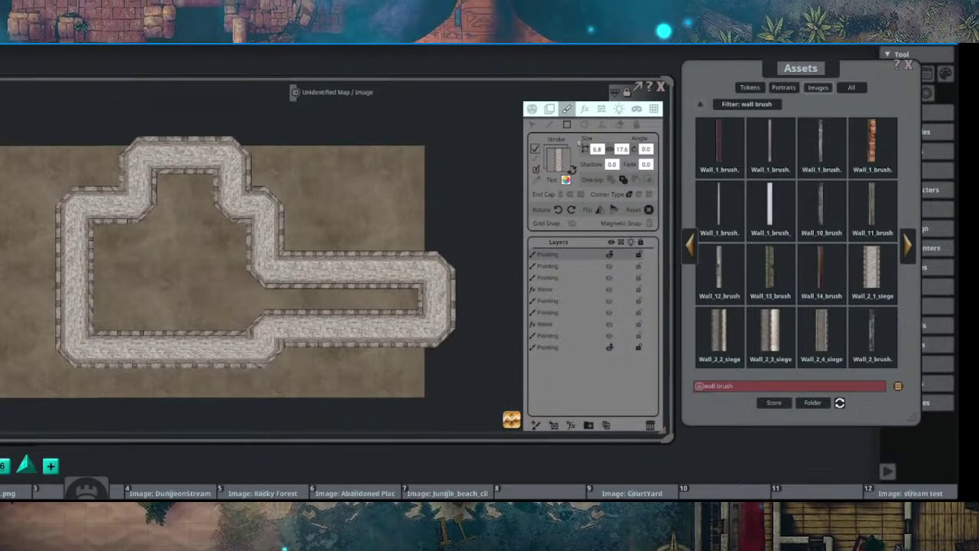
Step: Draw a large circular siege wall merged into the right end of the wall outline
{"action": "left_click", "coordinate": [584, 125]}
{"action": "mouse_move", "coordinate": [325, 163]}
{"action": "left_mouse_down"}
{"action": "mouse_move", "coordinate": [386, 248]}
{"action": "mouse_move", "coordinate": [497, 338]}
{"action": "left_mouse_up"}
{"action": "left_click_drag", "start_coordinate": [409, 234], "coordinate": [363, 247]}
Step: Reshape the merged siege wall by moving points at the circle's upper junction and the lower corridor's corner to soften the bends
{"action": "left_click", "coordinate": [533, 125]}
{"action": "scroll", "coordinate": [285, 264], "scroll_direction": "up", "scroll_amount": 5}
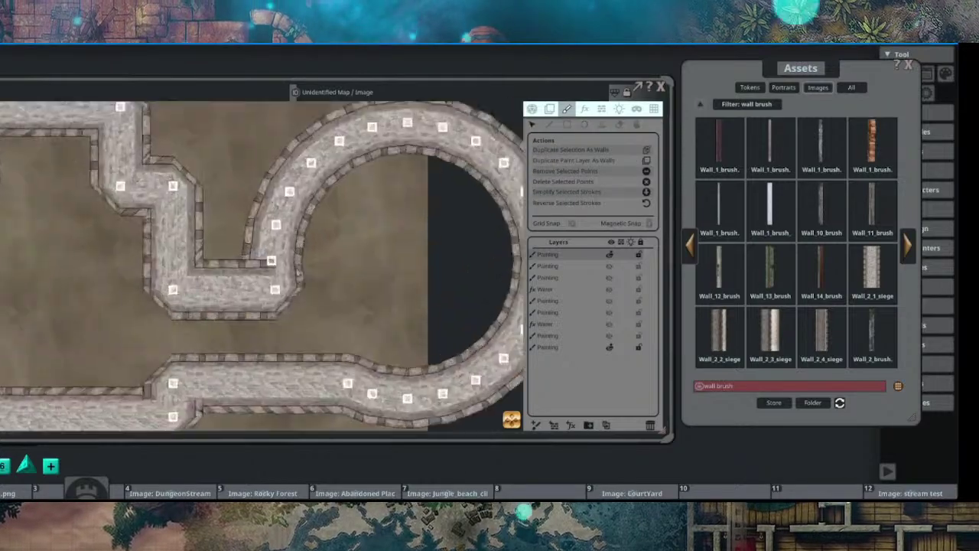
{"action": "mouse_move", "coordinate": [266, 260]}
{"action": "left_mouse_down"}
{"action": "mouse_move", "coordinate": [239, 255]}
{"action": "mouse_move", "coordinate": [296, 246]}
{"action": "mouse_move", "coordinate": [266, 266]}
{"action": "mouse_move", "coordinate": [252, 301]}
{"action": "mouse_move", "coordinate": [236, 299]}
{"action": "left_mouse_up"}
{"action": "scroll", "coordinate": [334, 299], "scroll_direction": "down", "scroll_amount": 3}
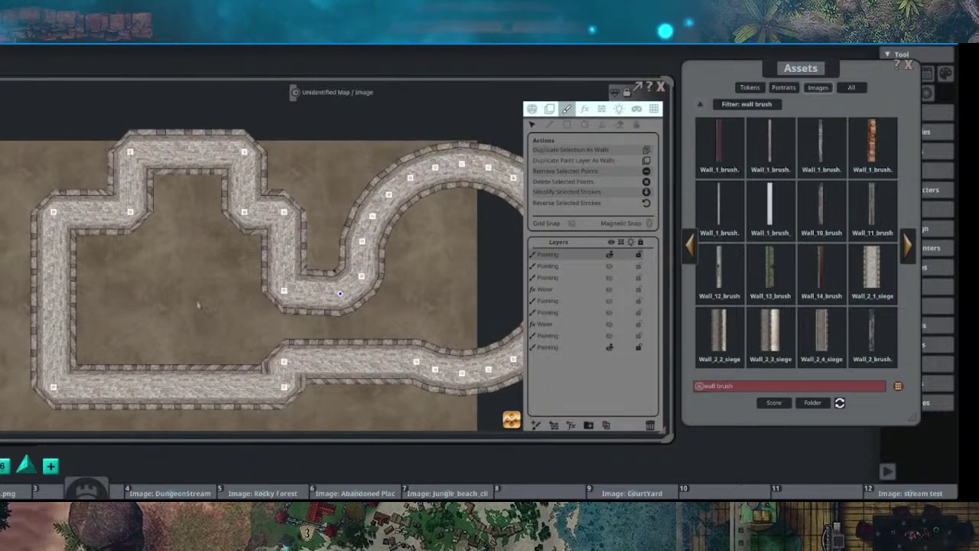
{"action": "mouse_move", "coordinate": [283, 362]}
{"action": "left_mouse_down"}
{"action": "mouse_move", "coordinate": [283, 350]}
{"action": "mouse_move", "coordinate": [278, 403]}
{"action": "mouse_move", "coordinate": [247, 388]}
{"action": "left_mouse_up"}
{"action": "left_click_drag", "start_coordinate": [341, 350], "coordinate": [305, 321]}
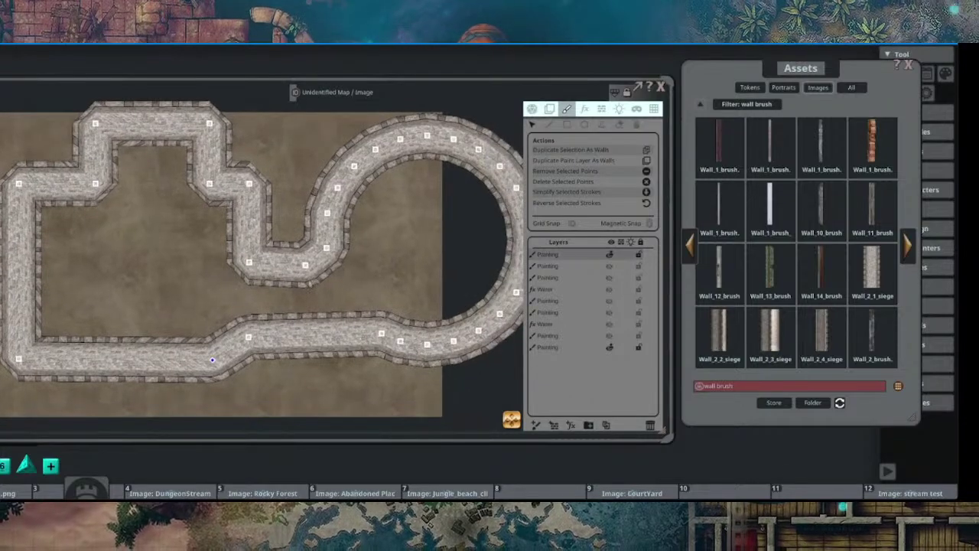
{"action": "mouse_move", "coordinate": [306, 267]}
{"action": "left_mouse_down"}
{"action": "mouse_move", "coordinate": [323, 237]}
{"action": "mouse_move", "coordinate": [322, 256]}
{"action": "left_mouse_up"}
{"action": "scroll", "coordinate": [361, 256], "scroll_direction": "down", "scroll_amount": 3}
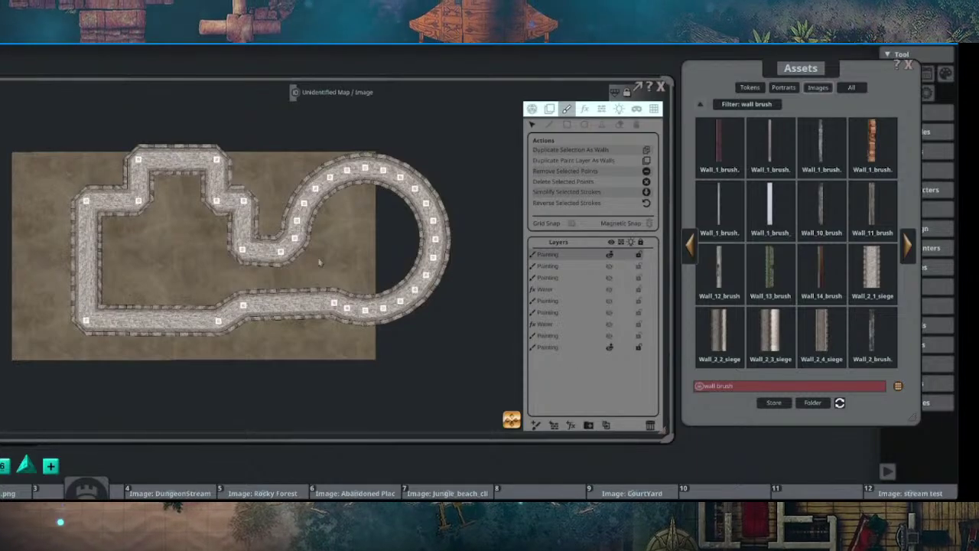
{"action": "scroll", "coordinate": [312, 232], "scroll_direction": "up", "scroll_amount": 4}
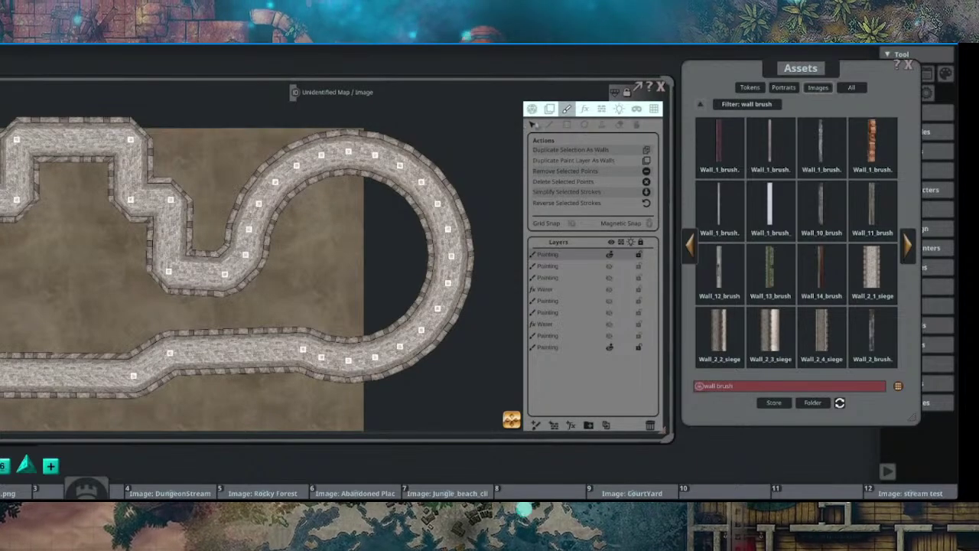
{"action": "left_click", "coordinate": [550, 124]}
{"action": "scroll", "coordinate": [508, 162], "scroll_direction": "down", "scroll_amount": 4}
{"action": "mouse_move", "coordinate": [511, 163]}
{"action": "left_mouse_down"}
{"action": "mouse_move", "coordinate": [387, 162]}
{"action": "mouse_move", "coordinate": [301, 182]}
{"action": "left_mouse_up"}
{"action": "left_click_drag", "start_coordinate": [391, 159], "coordinate": [338, 172]}
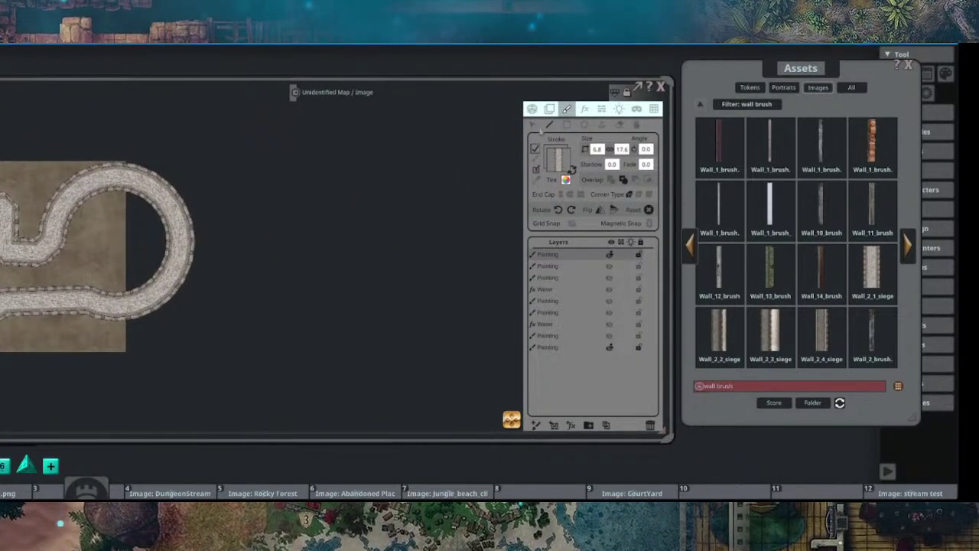
{"action": "mouse_move", "coordinate": [252, 147]}
{"action": "left_mouse_down"}
{"action": "mouse_move", "coordinate": [212, 317]}
{"action": "mouse_move", "coordinate": [415, 268]}
{"action": "mouse_move", "coordinate": [458, 142]}
{"action": "mouse_move", "coordinate": [227, 89]}
{"action": "mouse_move", "coordinate": [186, 102]}
{"action": "mouse_move", "coordinate": [219, 159]}
{"action": "left_mouse_up"}
{"action": "left_click_drag", "start_coordinate": [289, 198], "coordinate": [315, 258]}
{"action": "scroll", "coordinate": [342, 280], "scroll_direction": "up", "scroll_amount": 1}
{"action": "key", "text": "ctrl+z"}
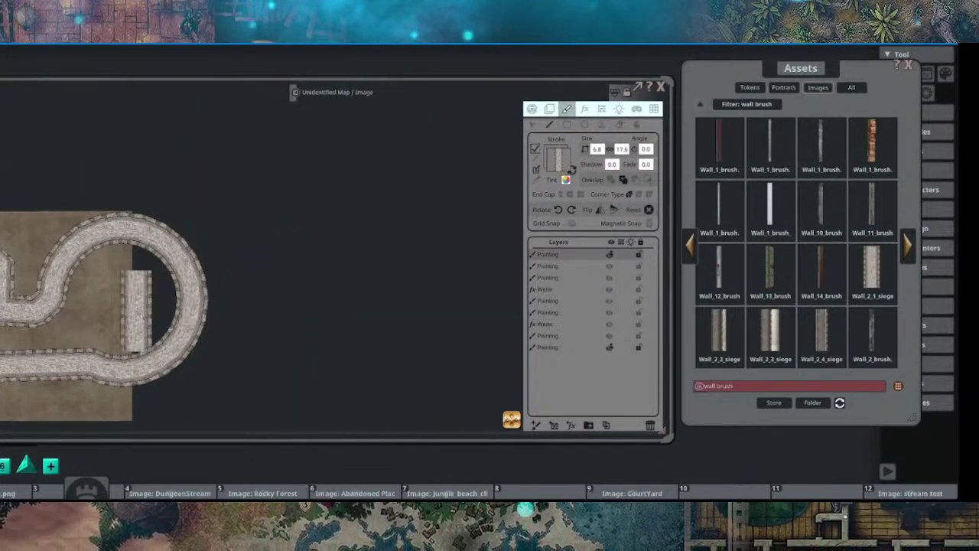
{"action": "left_click_drag", "start_coordinate": [137, 310], "coordinate": [300, 235]}
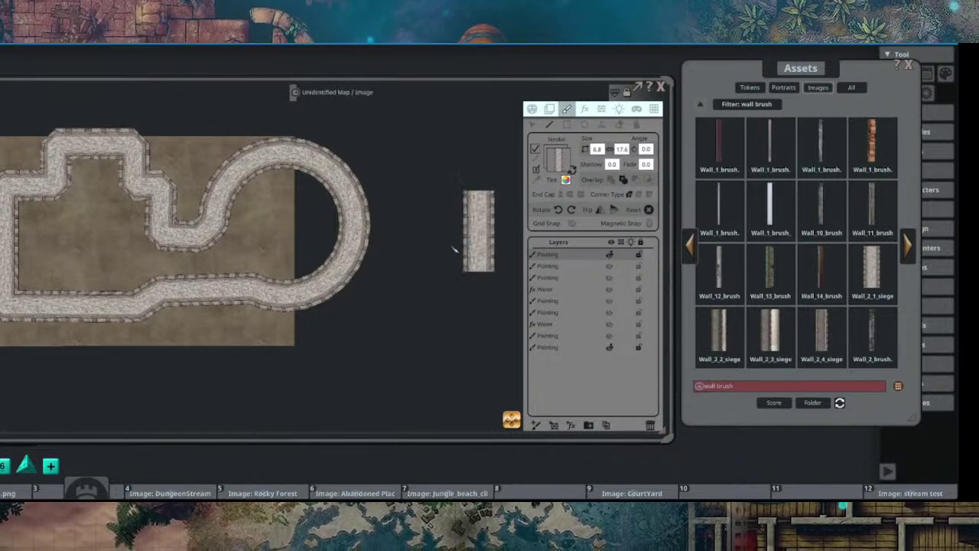
{"action": "left_click_drag", "start_coordinate": [393, 267], "coordinate": [471, 223]}
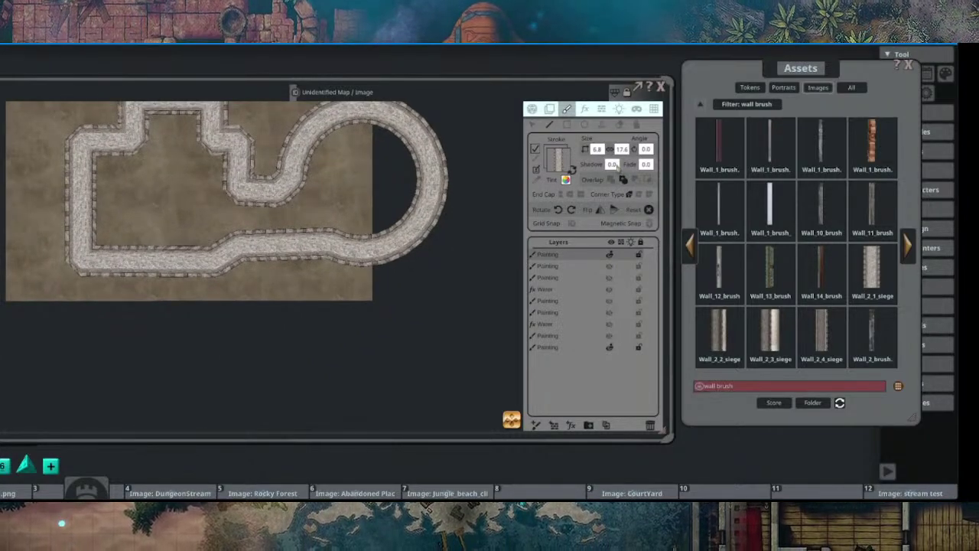
Step: Set the stroke shadow of the siege wall brush to 2.0
{"action": "left_click", "coordinate": [612, 164]}
{"action": "type", "text": "2"}
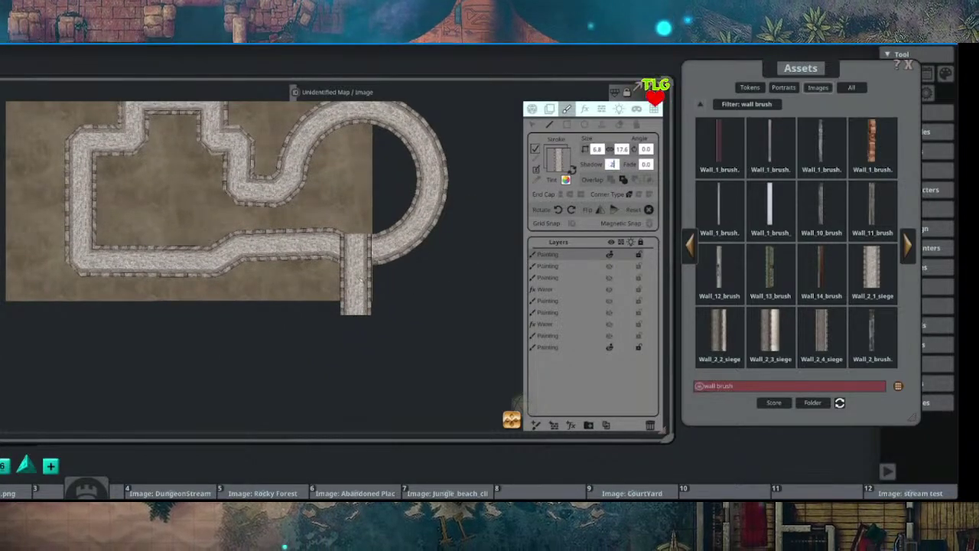
{"action": "mouse_move", "coordinate": [240, 227]}
{"action": "left_mouse_down"}
{"action": "mouse_move", "coordinate": [342, 235]}
{"action": "mouse_move", "coordinate": [223, 246]}
{"action": "left_mouse_up"}
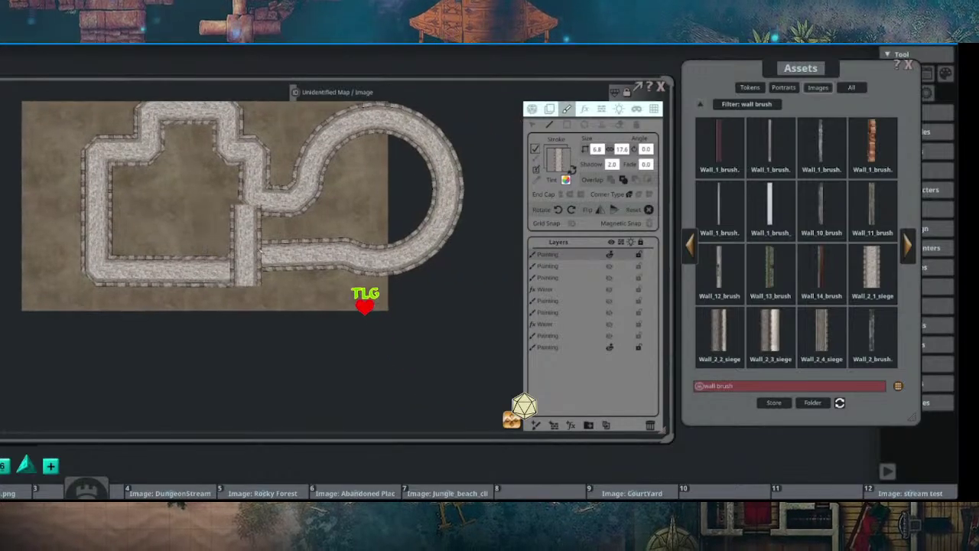
{"action": "mouse_move", "coordinate": [405, 228]}
{"action": "left_mouse_down"}
{"action": "mouse_move", "coordinate": [202, 240]}
{"action": "mouse_move", "coordinate": [446, 241]}
{"action": "left_mouse_up"}
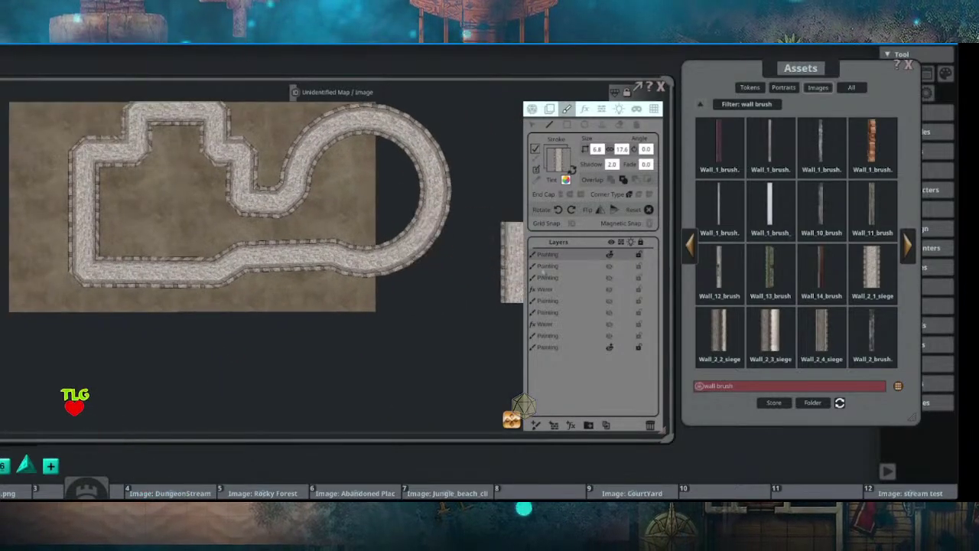
Step: Delete the merged wall outline and draw an upright bevelled rectangular siege wall with the 2.0 shadow
{"action": "left_click", "coordinate": [650, 425]}
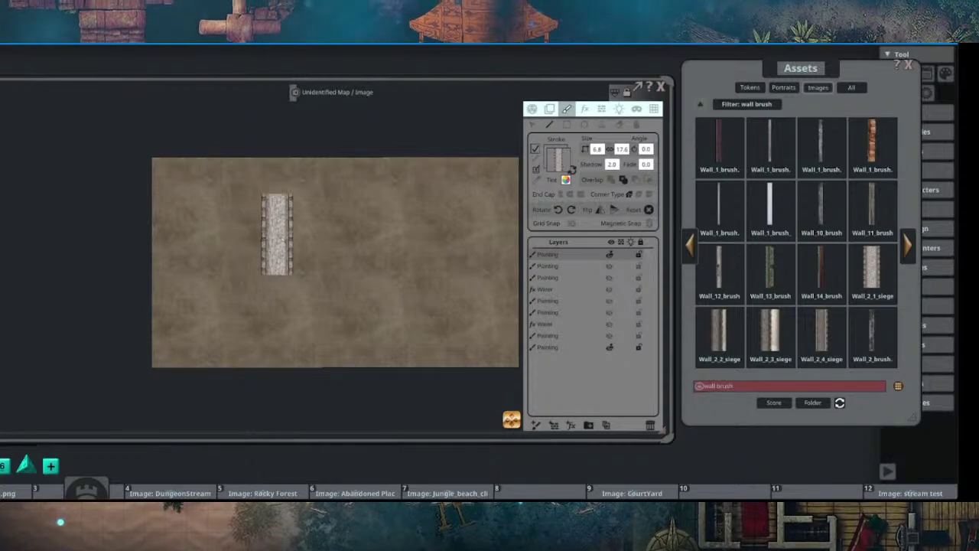
{"action": "left_click", "coordinate": [274, 233]}
{"action": "left_click", "coordinate": [583, 125]}
{"action": "mouse_move", "coordinate": [217, 223]}
{"action": "left_mouse_down"}
{"action": "mouse_move", "coordinate": [334, 324]}
{"action": "mouse_move", "coordinate": [334, 341]}
{"action": "mouse_move", "coordinate": [327, 336]}
{"action": "left_mouse_up"}
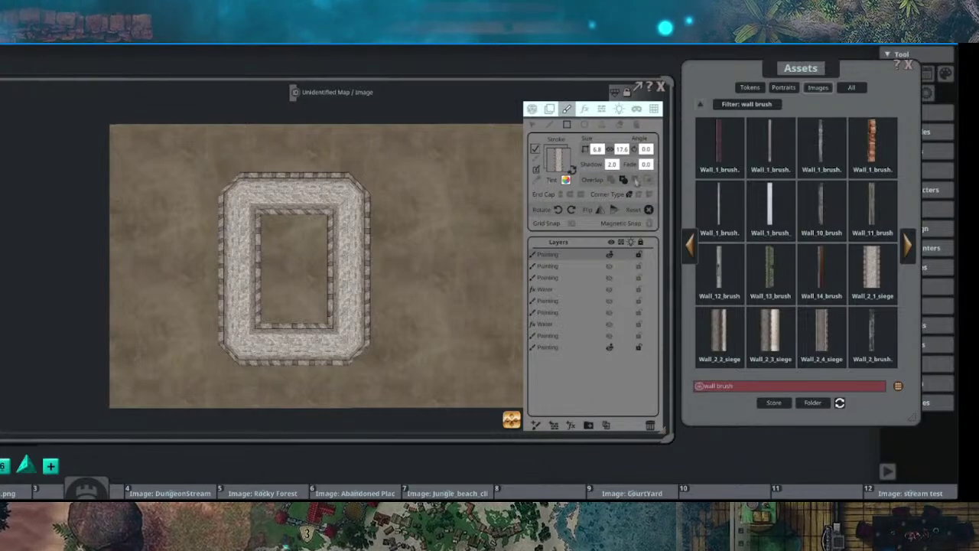
Step: Set the stroke shadow to 3.0 and draw a second upright rectangular siege wall directly right of the first
{"action": "left_click", "coordinate": [611, 165]}
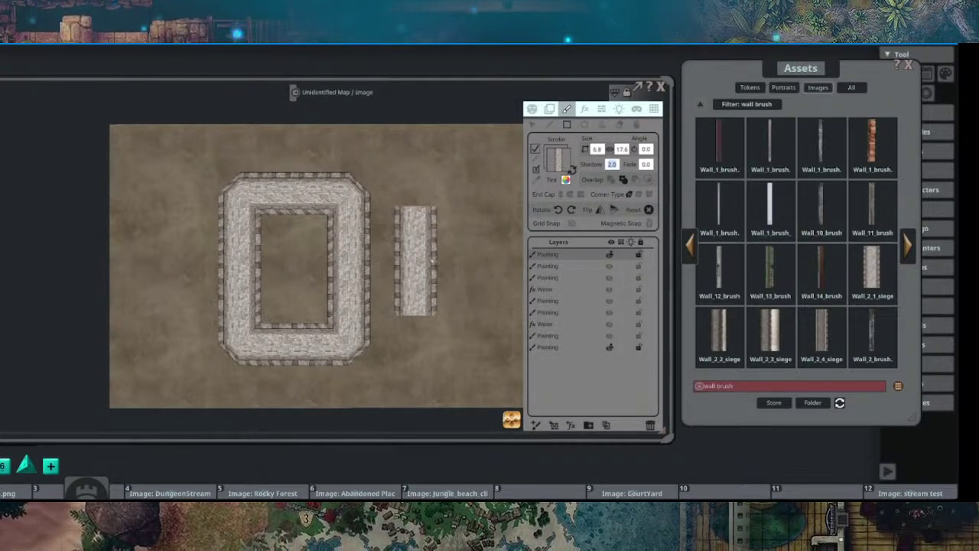
{"action": "type", "text": "3"}
{"action": "key", "text": "Return"}
{"action": "mouse_move", "coordinate": [394, 195]}
{"action": "left_mouse_down"}
{"action": "mouse_move", "coordinate": [469, 335]}
{"action": "mouse_move", "coordinate": [483, 340]}
{"action": "left_mouse_up"}
{"action": "left_click_drag", "start_coordinate": [450, 264], "coordinate": [307, 247]}
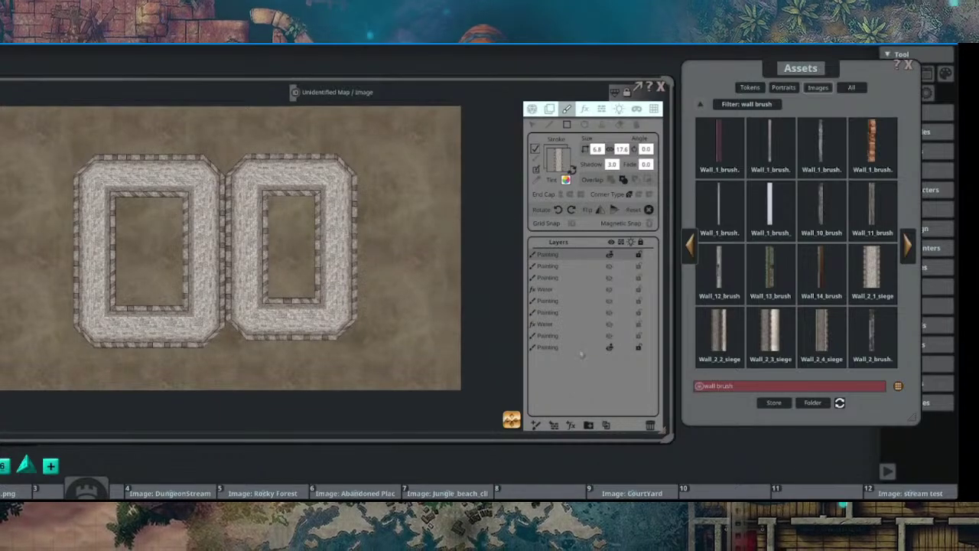
Step: Draw a large circular siege wall beside the second rectangle and turn off overlap merging
{"action": "left_click", "coordinate": [585, 125]}
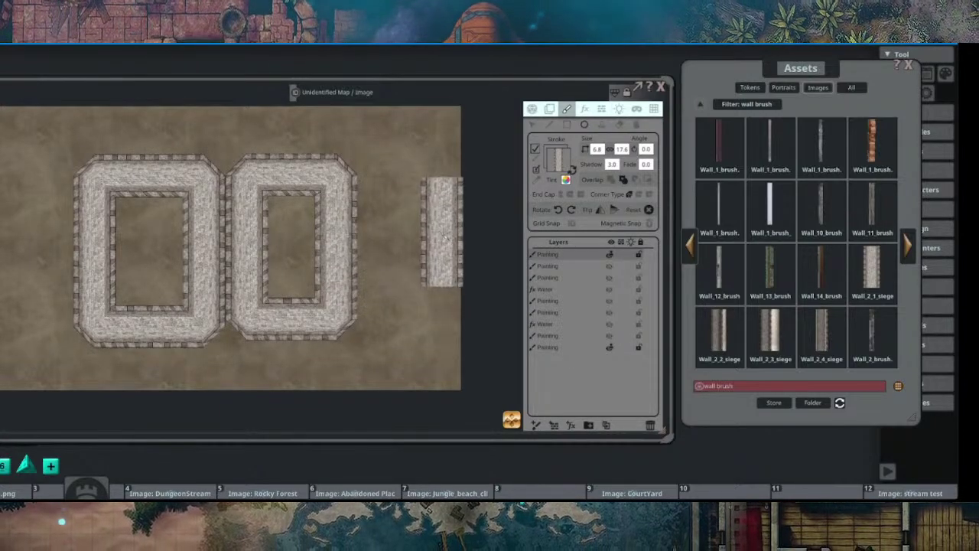
{"action": "left_click_drag", "start_coordinate": [425, 230], "coordinate": [346, 233]}
{"action": "left_click", "coordinate": [611, 181]}
{"action": "left_click_drag", "start_coordinate": [312, 165], "coordinate": [501, 340]}
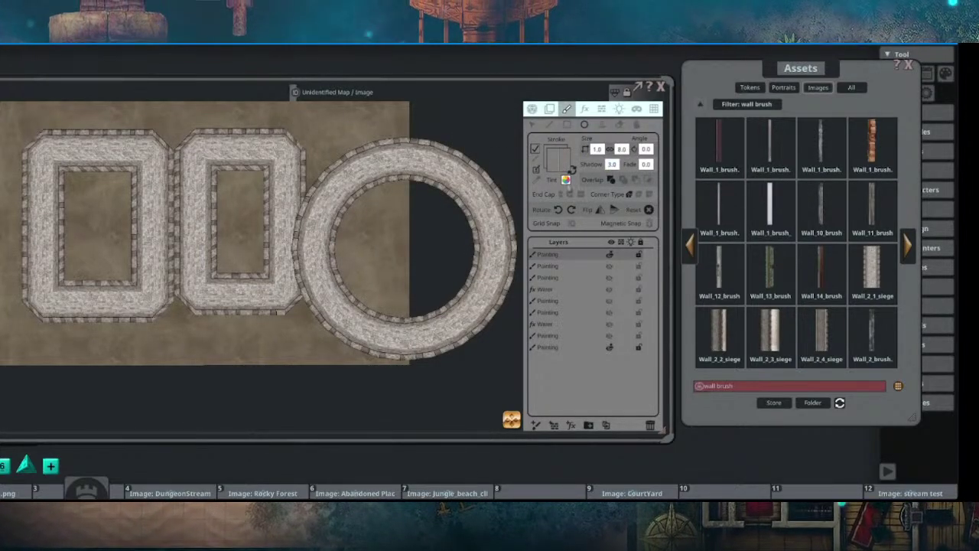
Step: Draw a tall oval left of the first rectangle with a thin wall brush sized 1.0 by 8.0 and a 3.0 shadow
{"action": "left_click_drag", "start_coordinate": [224, 236], "coordinate": [333, 201]}
{"action": "scroll", "coordinate": [82, 204], "scroll_direction": "up", "scroll_amount": 3}
{"action": "left_click_drag", "start_coordinate": [55, 173], "coordinate": [117, 279]}
{"action": "scroll", "coordinate": [84, 256], "scroll_direction": "up", "scroll_amount": 4}
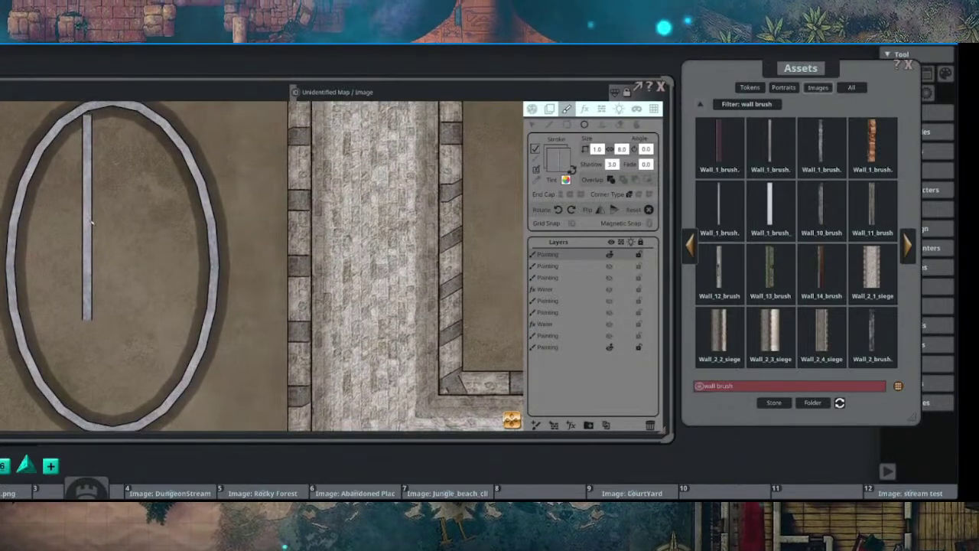
{"action": "scroll", "coordinate": [115, 224], "scroll_direction": "down", "scroll_amount": 2}
{"action": "scroll", "coordinate": [222, 229], "scroll_direction": "up", "scroll_amount": 4}
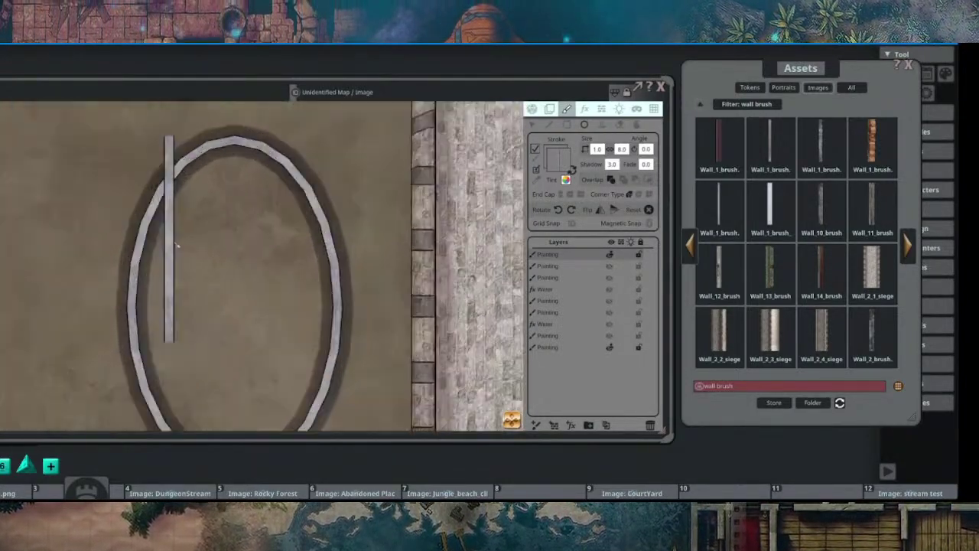
{"action": "scroll", "coordinate": [233, 245], "scroll_direction": "down", "scroll_amount": 4}
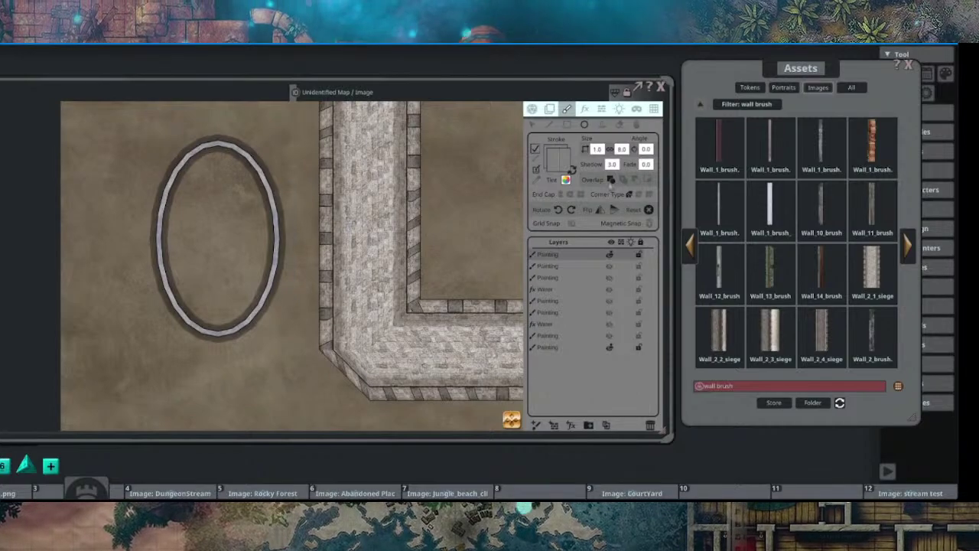
Step: Set the stroke shadow to 1.0 and draw a thin-wall circle above and left of the tall oval
{"action": "scroll", "coordinate": [614, 166], "scroll_direction": "down", "scroll_amount": 2}
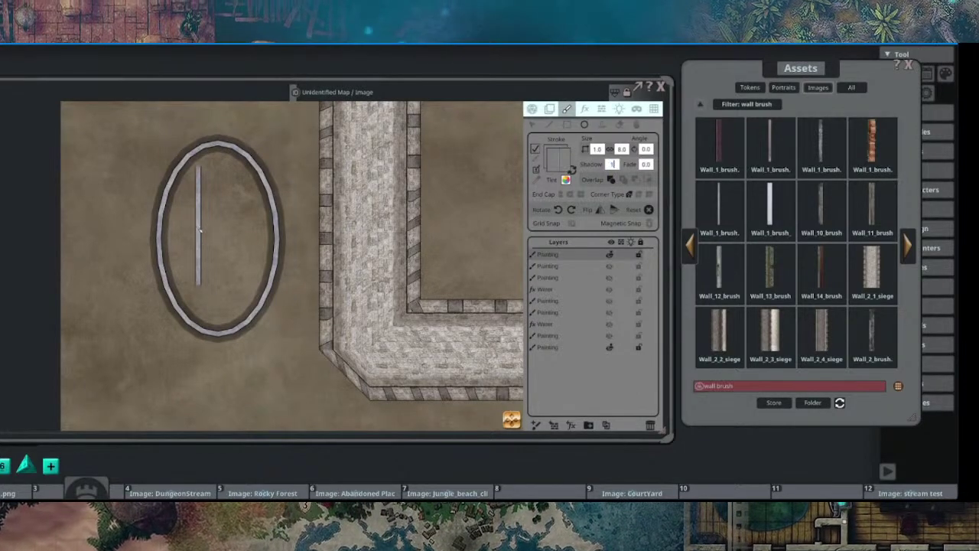
{"action": "left_click_drag", "start_coordinate": [174, 223], "coordinate": [281, 331]}
{"action": "scroll", "coordinate": [277, 314], "scroll_direction": "down", "scroll_amount": 1}
{"action": "left_click_drag", "start_coordinate": [204, 166], "coordinate": [311, 275]}
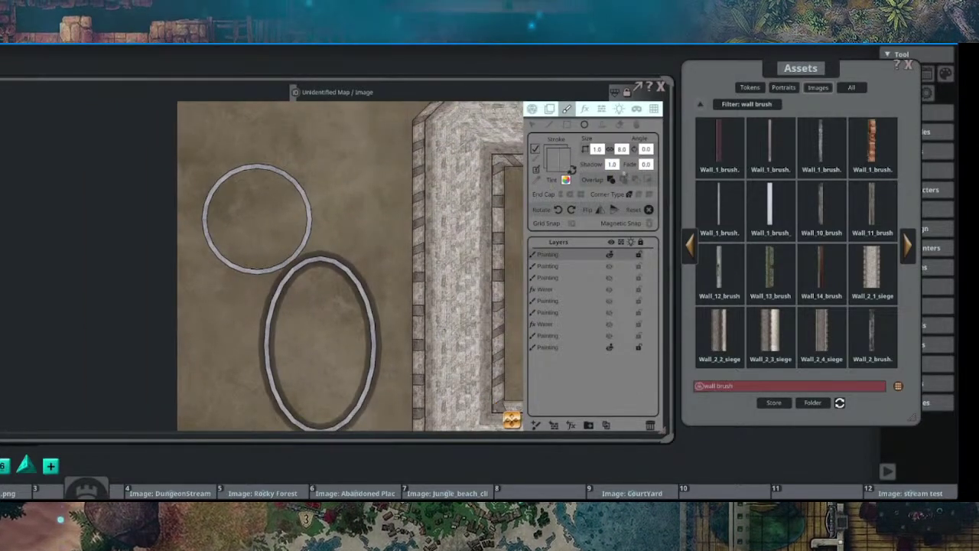
Step: Set the stroke shadow to 2.0 and draw two smaller thin-wall ovals chained over the circle's right side
{"action": "left_click", "coordinate": [614, 166]}
{"action": "scroll", "coordinate": [281, 204], "scroll_direction": "up", "scroll_amount": 3}
{"action": "type", "text": "2"}
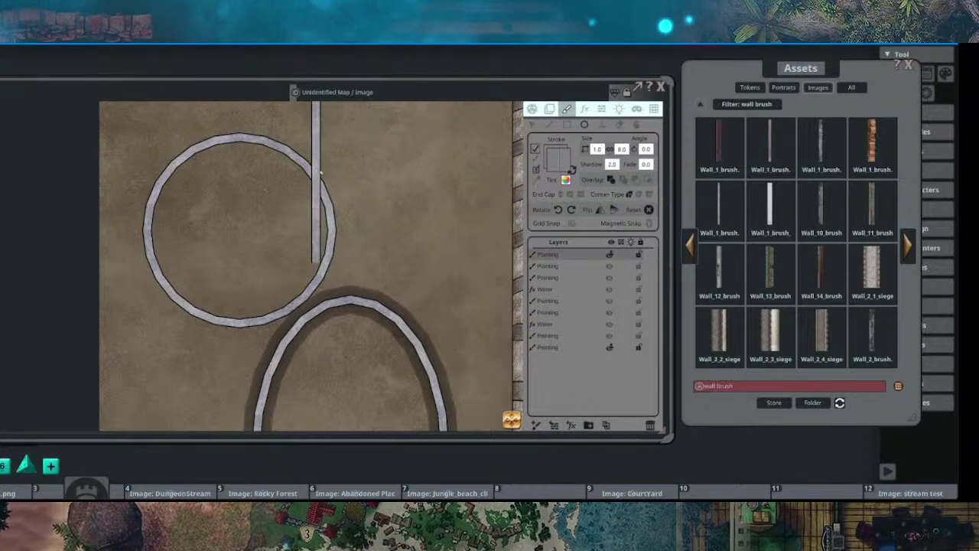
{"action": "left_click_drag", "start_coordinate": [381, 173], "coordinate": [304, 199]}
{"action": "left_click_drag", "start_coordinate": [205, 188], "coordinate": [338, 295]}
{"action": "scroll", "coordinate": [355, 205], "scroll_direction": "up", "scroll_amount": 3}
{"action": "mouse_move", "coordinate": [285, 183]}
{"action": "left_mouse_down"}
{"action": "mouse_move", "coordinate": [390, 292]}
{"action": "mouse_move", "coordinate": [424, 287]}
{"action": "left_mouse_up"}
{"action": "scroll", "coordinate": [374, 226], "scroll_direction": "down", "scroll_amount": 2}
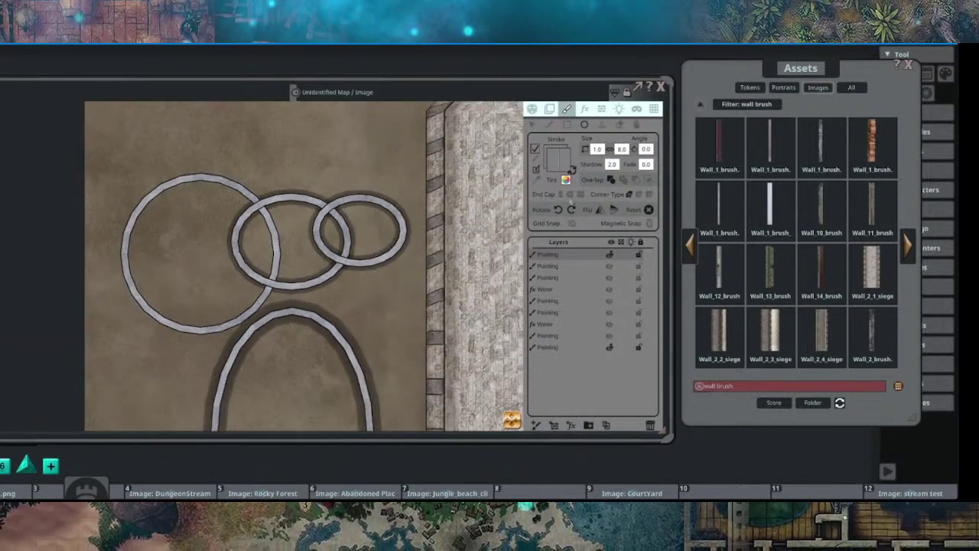
Step: Turn overlap merging back on and draw a narrow oval merged into the top of the smallest thin-wall oval
{"action": "left_click", "coordinate": [623, 180]}
{"action": "left_click_drag", "start_coordinate": [354, 151], "coordinate": [391, 237]}
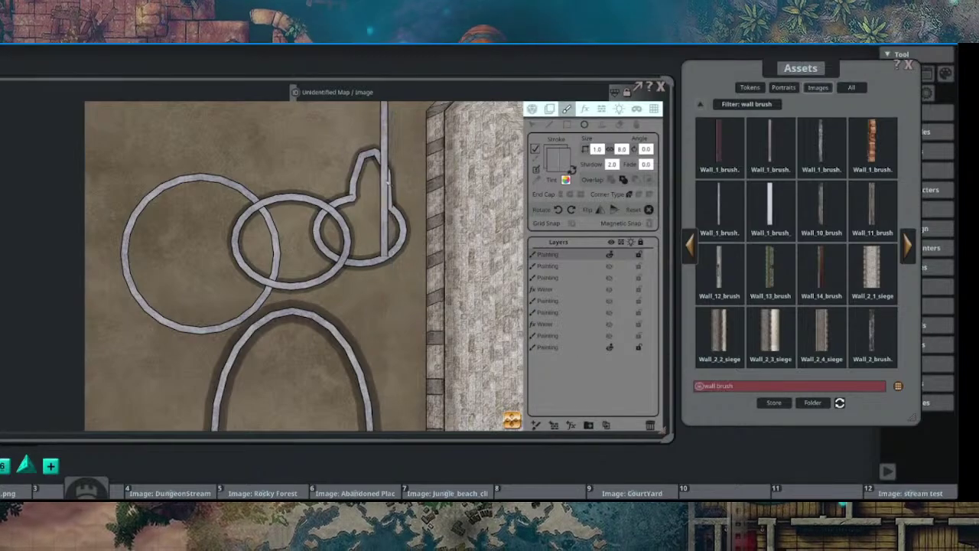
{"action": "scroll", "coordinate": [318, 191], "scroll_direction": "up", "scroll_amount": 3}
{"action": "scroll", "coordinate": [319, 189], "scroll_direction": "down", "scroll_amount": 5}
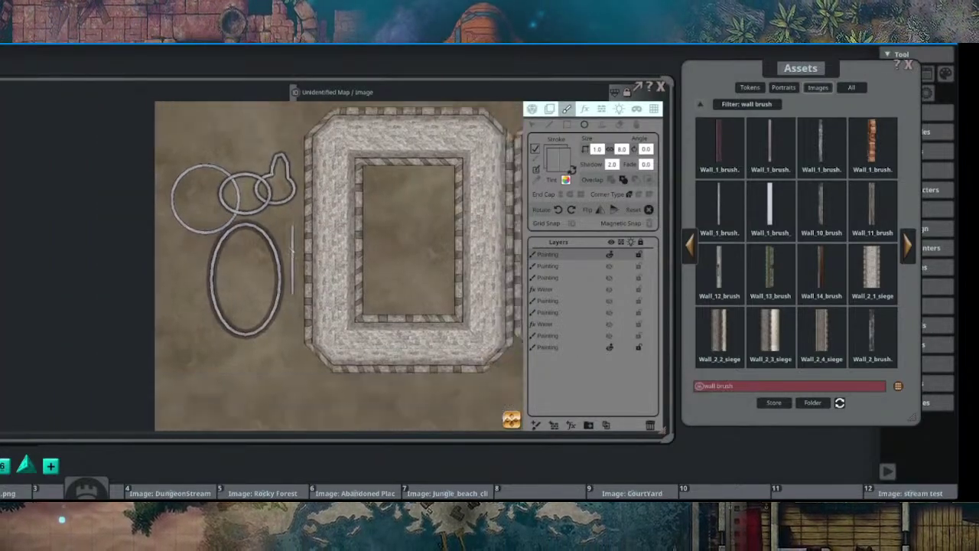
{"action": "scroll", "coordinate": [420, 238], "scroll_direction": "down", "scroll_amount": 3}
{"action": "scroll", "coordinate": [421, 238], "scroll_direction": "up", "scroll_amount": 1}
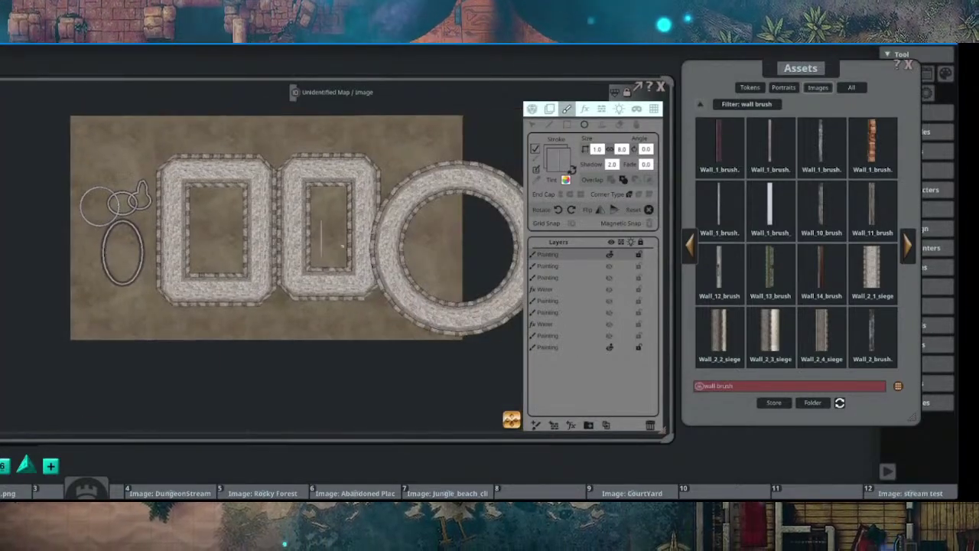
{"action": "left_click_drag", "start_coordinate": [473, 241], "coordinate": [452, 246]}
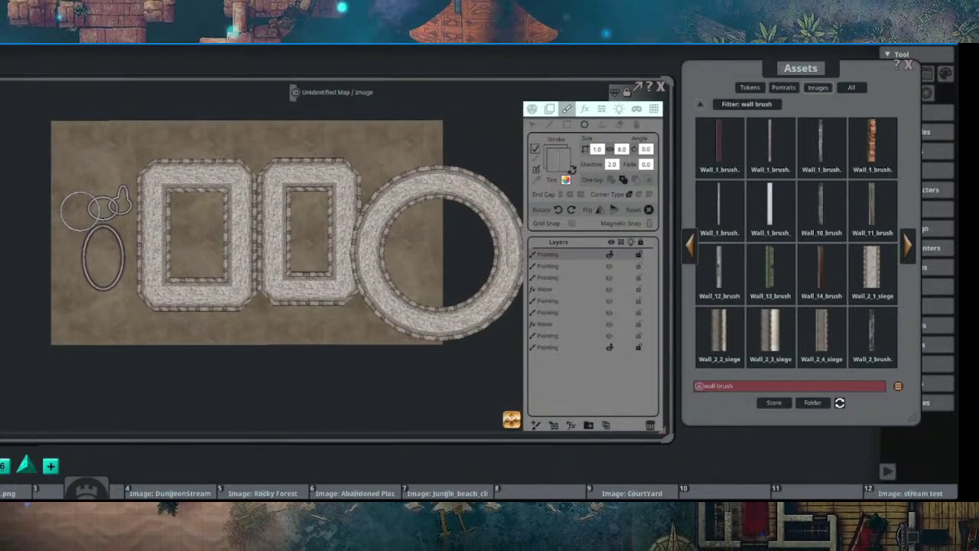
Step: Delete the painting layer that holds the stone walls and set the stroke shadow to 1.0
{"action": "left_click", "coordinate": [649, 426]}
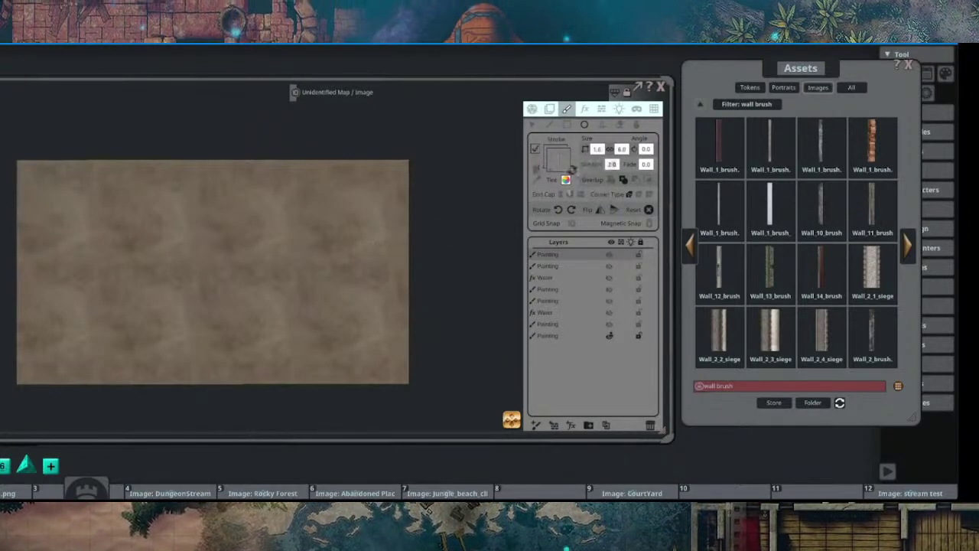
{"action": "left_click", "coordinate": [614, 165]}
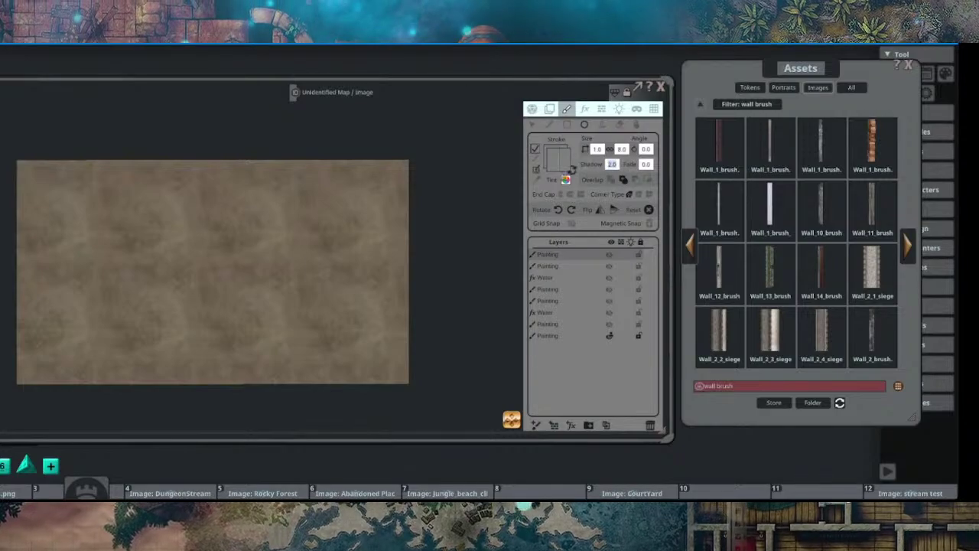
{"action": "scroll", "coordinate": [251, 235], "scroll_direction": "up", "scroll_amount": 3}
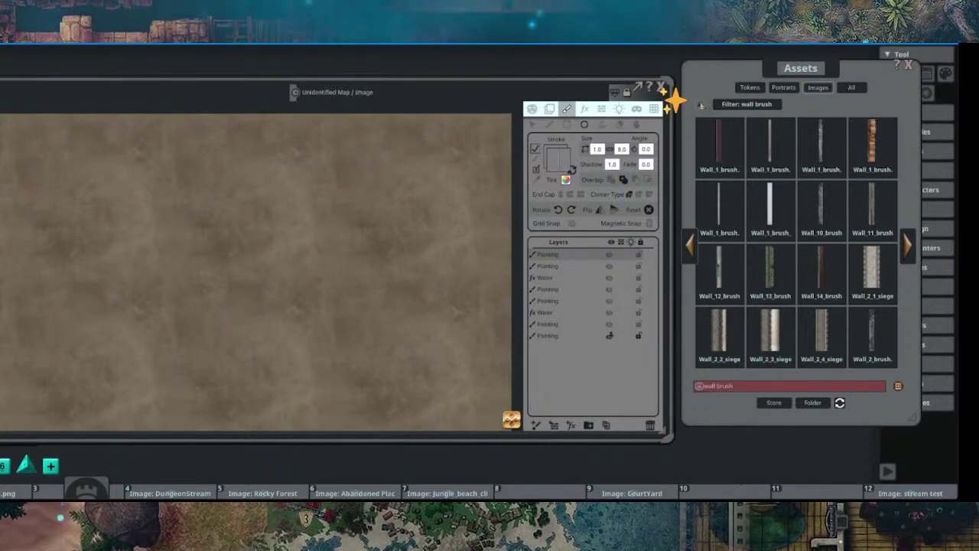
Step: Load Bush_1_brush from the Data assets as the stroke brush, then choose the freehand line tool and the middle end cap
{"action": "left_click", "coordinate": [701, 106]}
{"action": "left_click", "coordinate": [779, 129]}
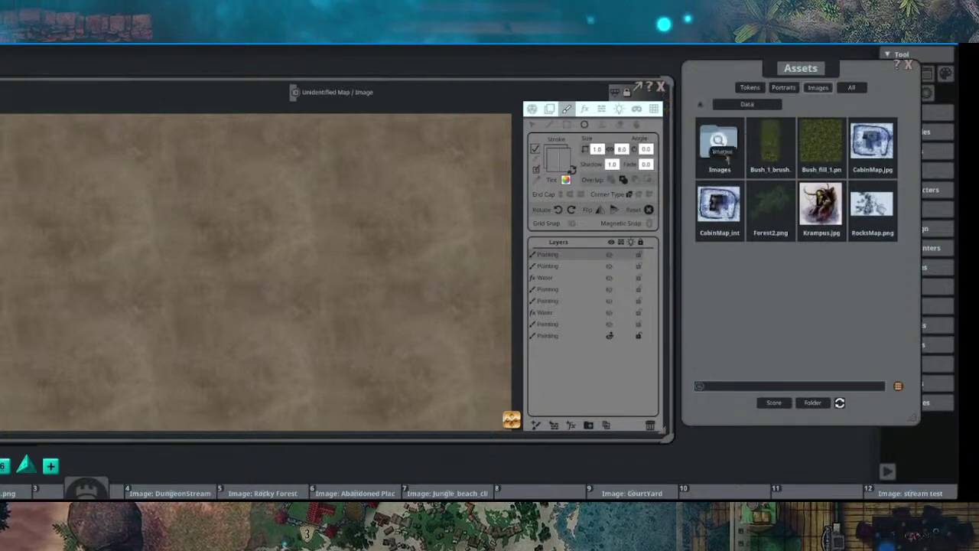
{"action": "left_click", "coordinate": [769, 141]}
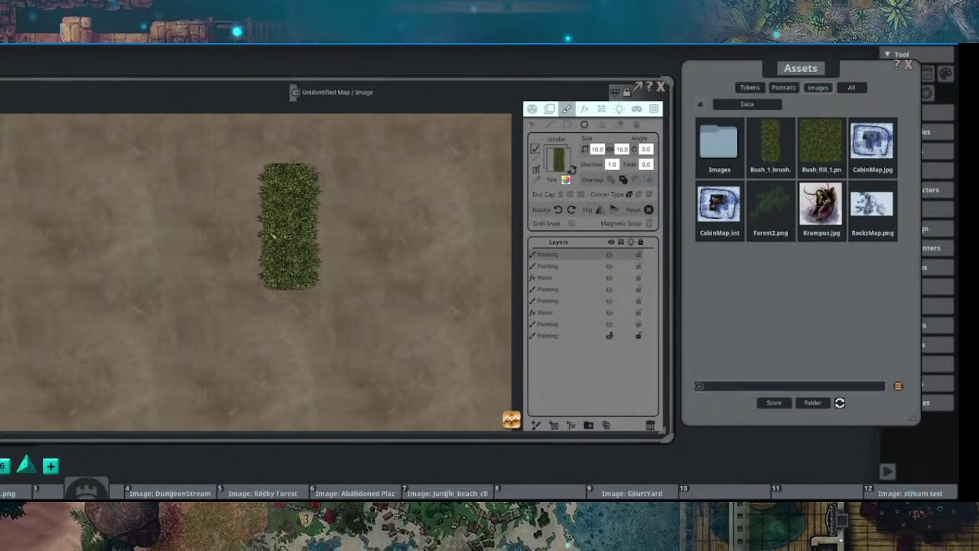
{"action": "left_click_drag", "start_coordinate": [296, 231], "coordinate": [355, 193]}
{"action": "left_click", "coordinate": [571, 195]}
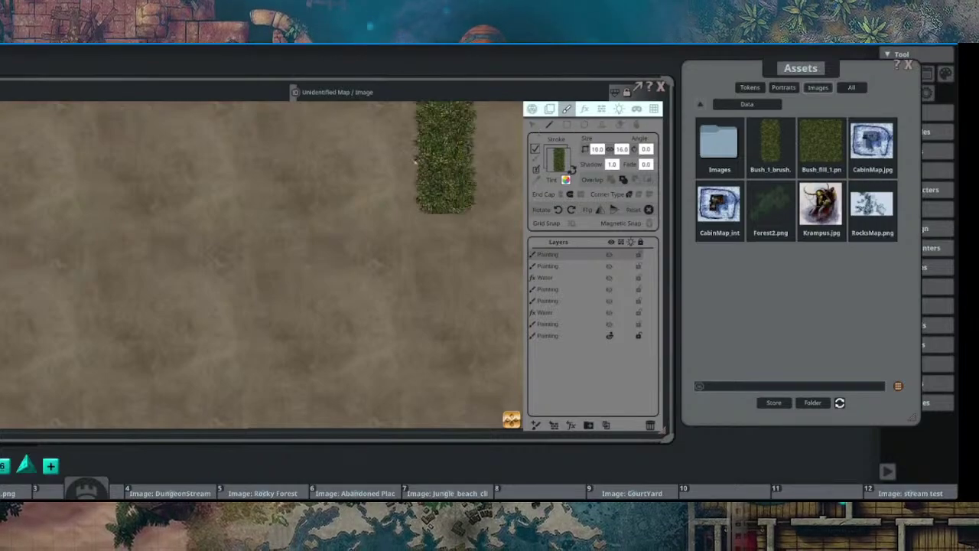
{"action": "mouse_move", "coordinate": [60, 231]}
{"action": "left_mouse_down"}
{"action": "mouse_move", "coordinate": [314, 241]}
{"action": "mouse_move", "coordinate": [385, 232]}
{"action": "left_mouse_up"}
{"action": "key", "text": "ctrl+z"}
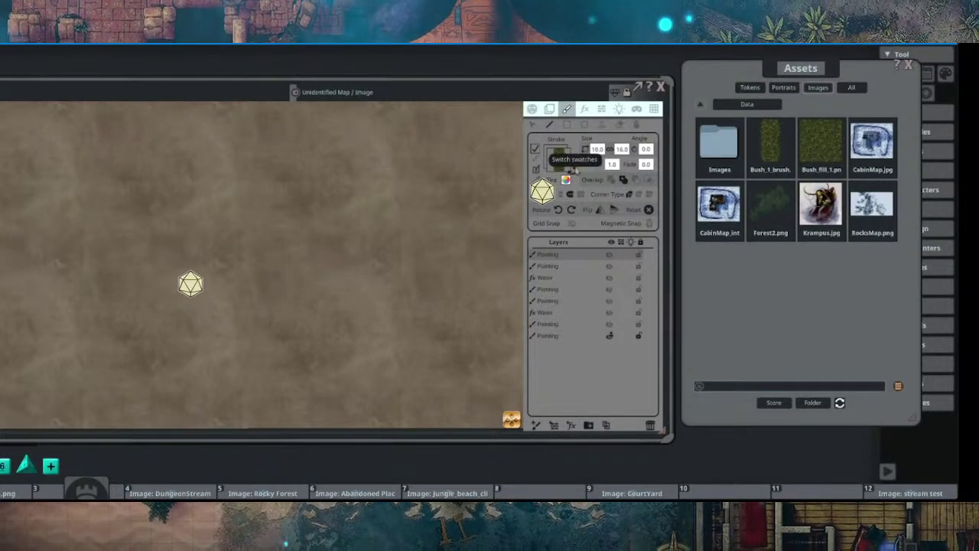
{"action": "left_click_drag", "start_coordinate": [115, 223], "coordinate": [363, 234]}
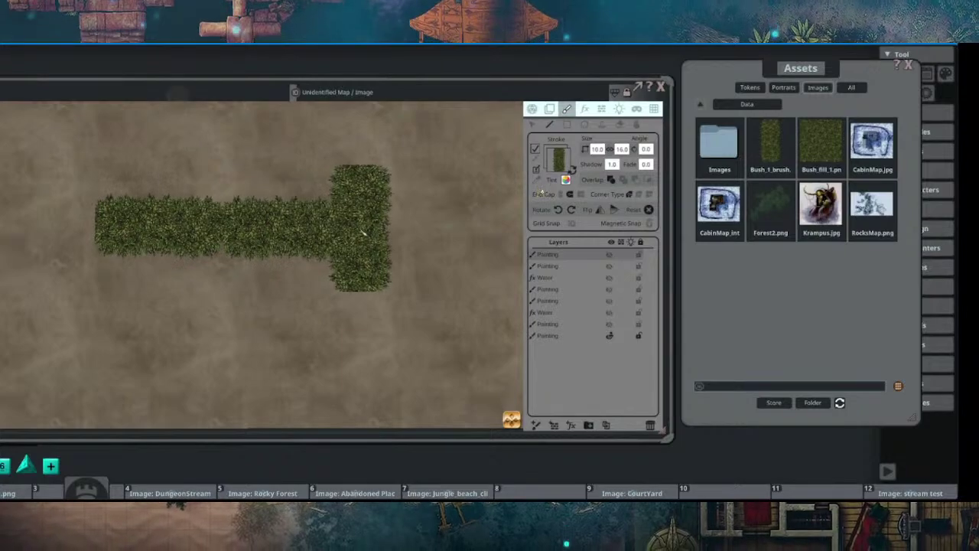
{"action": "key", "text": "ctrl+z"}
{"action": "mouse_move", "coordinate": [312, 264]}
{"action": "left_mouse_down"}
{"action": "mouse_move", "coordinate": [315, 155]}
{"action": "mouse_move", "coordinate": [329, 238]}
{"action": "left_mouse_up"}
{"action": "scroll", "coordinate": [315, 154], "scroll_direction": "down", "scroll_amount": 3}
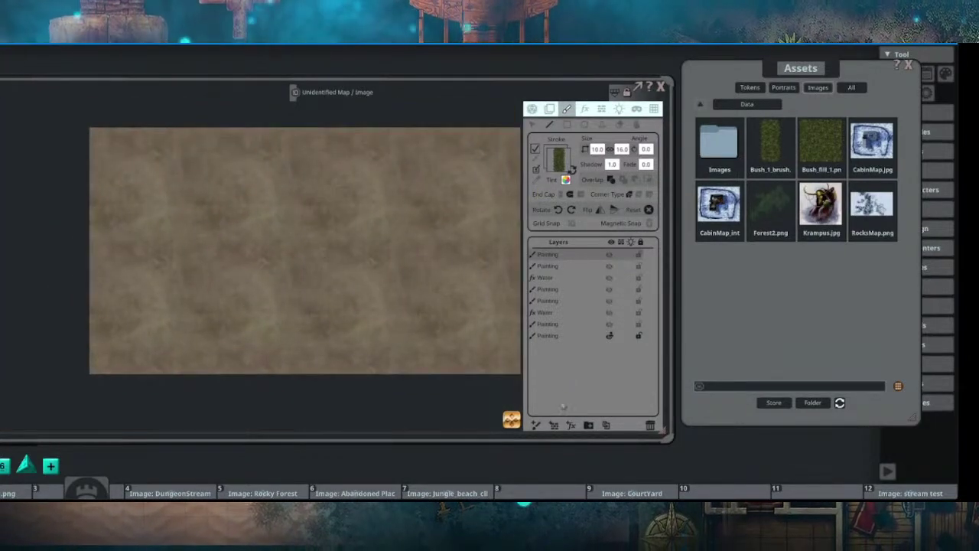
Step: Draw a long horizontal hedge stroke across the upper part of the map with the bush brush
{"action": "scroll", "coordinate": [327, 219], "scroll_direction": "up", "scroll_amount": 3}
{"action": "left_click_drag", "start_coordinate": [157, 200], "coordinate": [436, 206]}
{"action": "scroll", "coordinate": [288, 194], "scroll_direction": "up", "scroll_amount": 2}
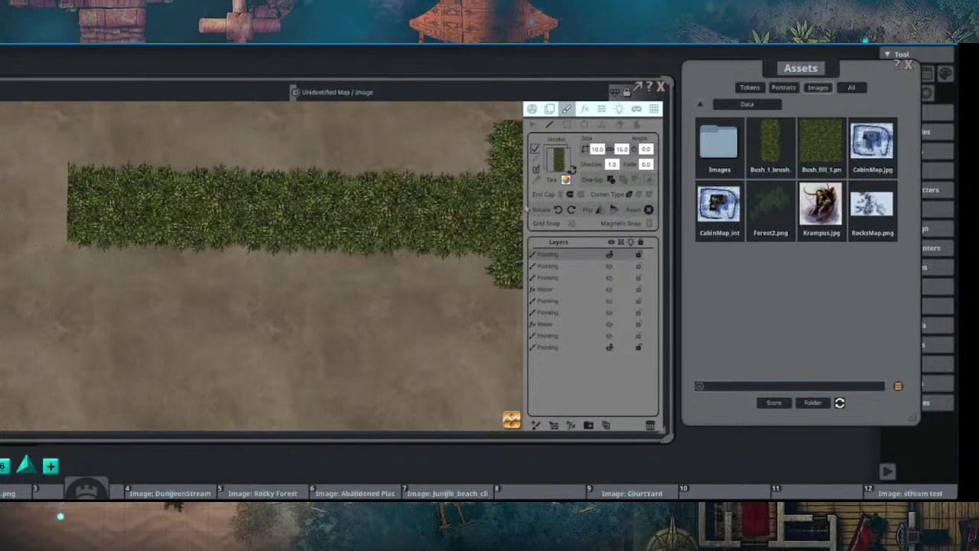
{"action": "mouse_move", "coordinate": [332, 229]}
{"action": "left_mouse_down"}
{"action": "mouse_move", "coordinate": [252, 207]}
{"action": "mouse_move", "coordinate": [303, 201]}
{"action": "left_mouse_up"}
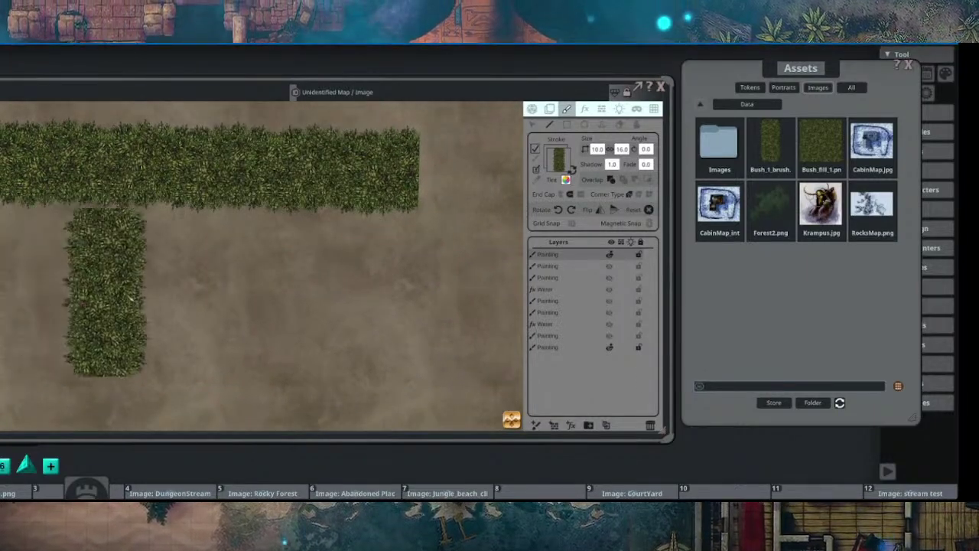
Step: Draw a wedge-shaped hedge below the first one, running to the right and bending downward
{"action": "mouse_move", "coordinate": [44, 285]}
{"action": "left_mouse_down"}
{"action": "mouse_move", "coordinate": [398, 279]}
{"action": "mouse_move", "coordinate": [367, 383]}
{"action": "mouse_move", "coordinate": [395, 371]}
{"action": "left_mouse_up"}
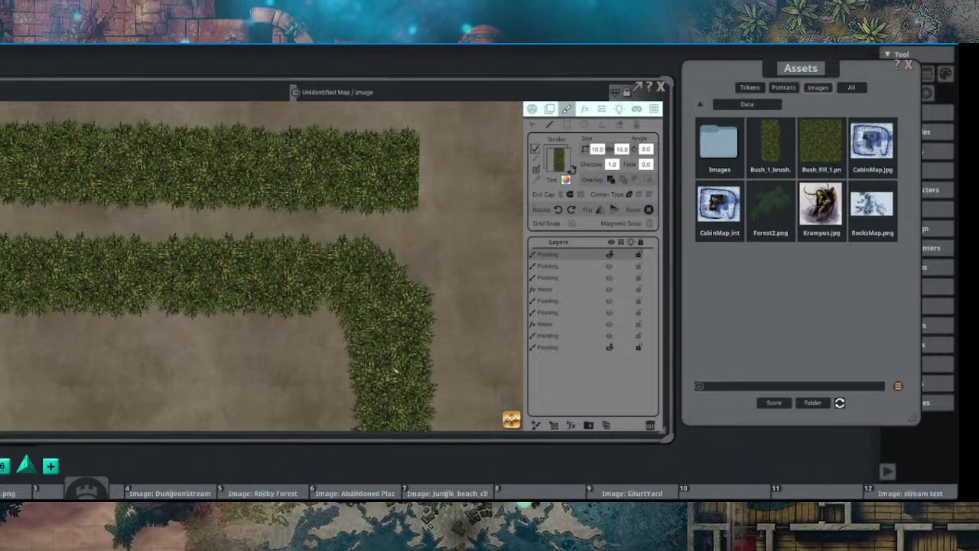
{"action": "double_click", "coordinate": [394, 369]}
{"action": "scroll", "coordinate": [471, 264], "scroll_direction": "down", "scroll_amount": 3}
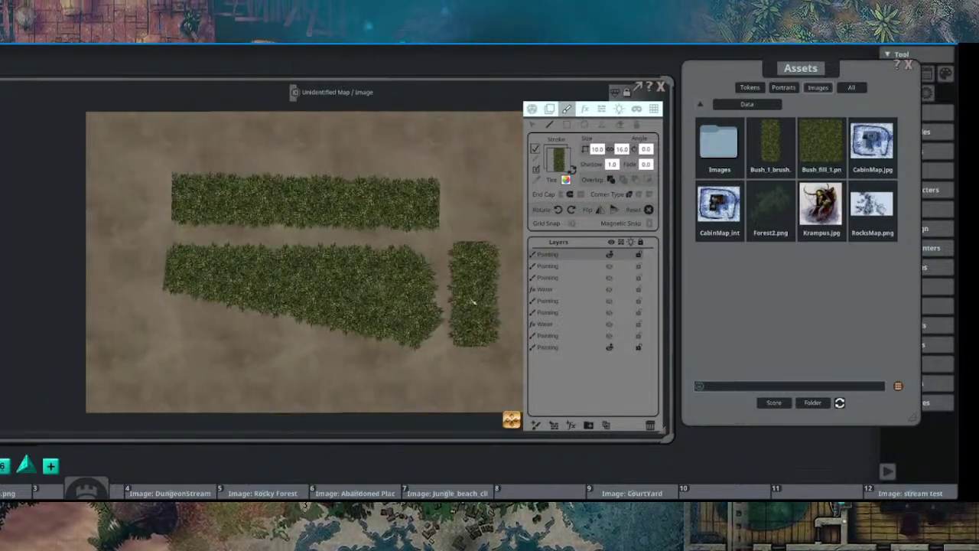
{"action": "left_click_drag", "start_coordinate": [472, 302], "coordinate": [488, 251]}
{"action": "scroll", "coordinate": [261, 245], "scroll_direction": "up", "scroll_amount": 4}
{"action": "scroll", "coordinate": [306, 238], "scroll_direction": "down", "scroll_amount": 5}
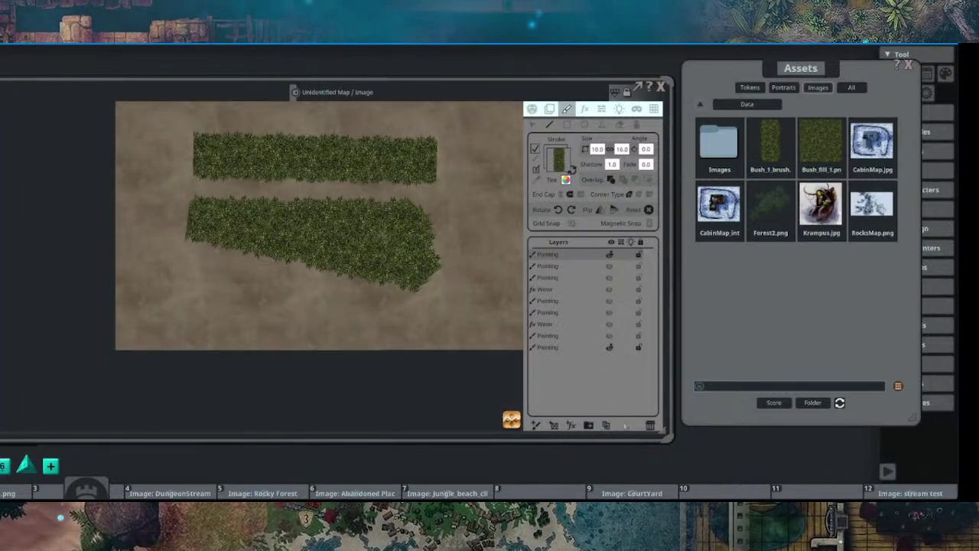
Step: Delete the layer holding both hedges and add a new painting layer
{"action": "left_click", "coordinate": [652, 426]}
{"action": "scroll", "coordinate": [263, 252], "scroll_direction": "down", "scroll_amount": 2}
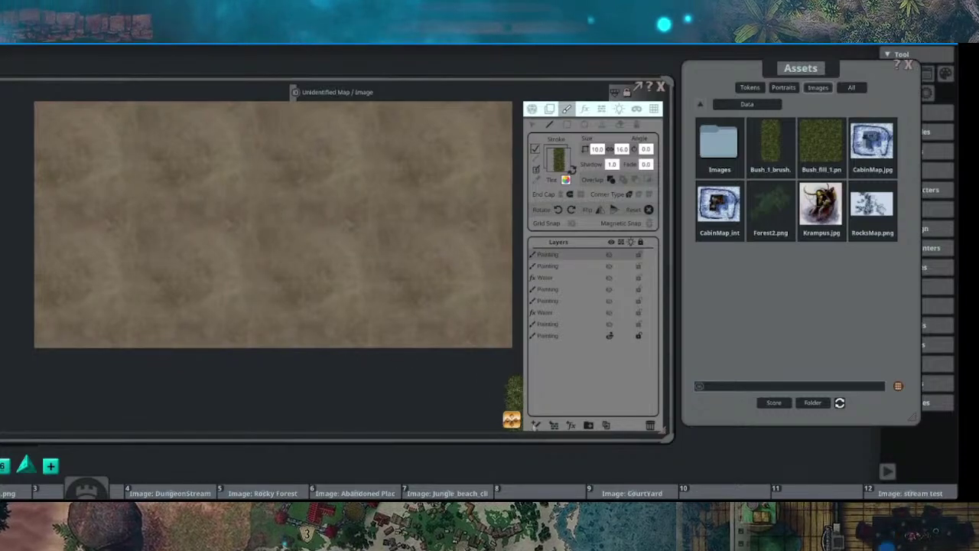
{"action": "left_click", "coordinate": [536, 425]}
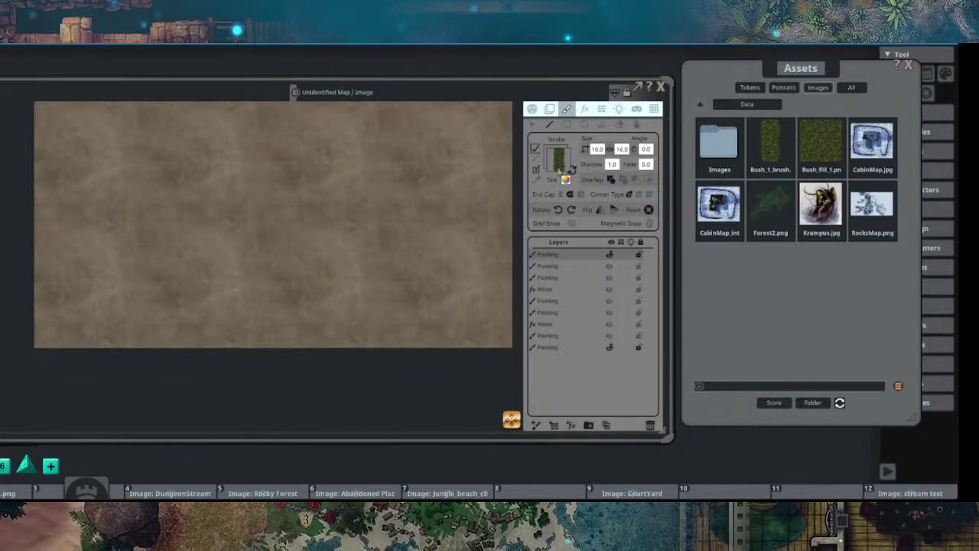
Step: Draw a single horizontal hedge stroke across the middle of the map on the new layer
{"action": "left_click_drag", "start_coordinate": [179, 213], "coordinate": [168, 247]}
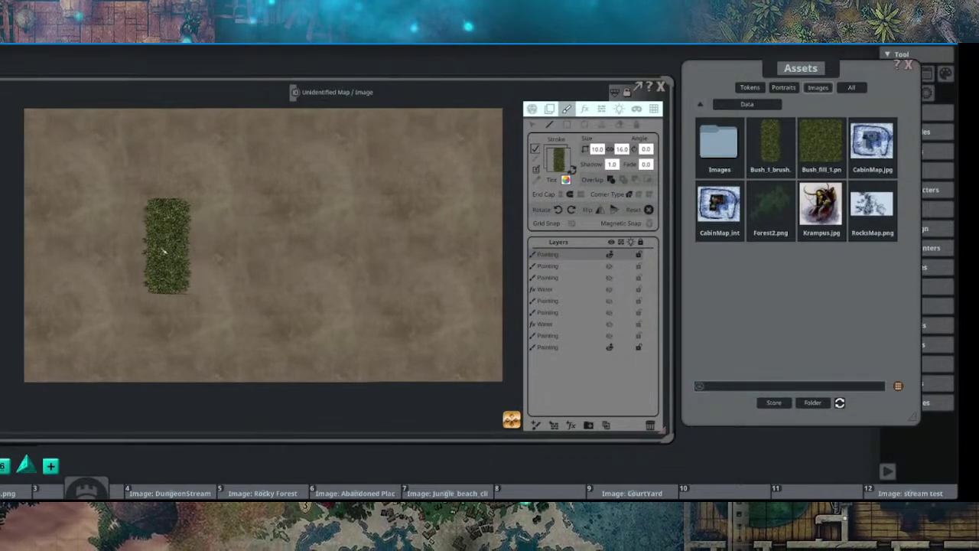
{"action": "mouse_move", "coordinate": [94, 235]}
{"action": "left_mouse_down"}
{"action": "mouse_move", "coordinate": [379, 252]}
{"action": "mouse_move", "coordinate": [360, 249]}
{"action": "left_mouse_up"}
{"action": "scroll", "coordinate": [267, 180], "scroll_direction": "up", "scroll_amount": 2}
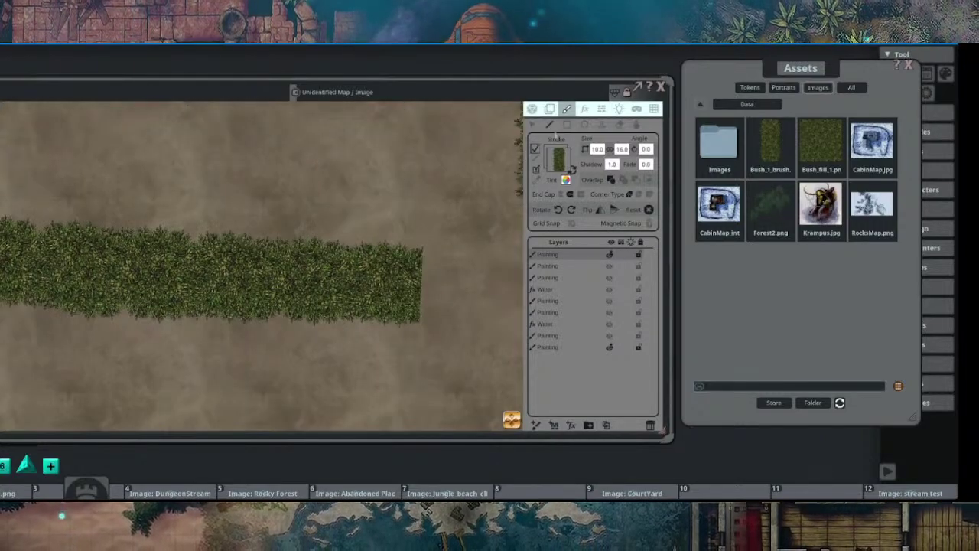
Step: Switch to the first end cap option and draw a flat, elongated hedge rectangle above the existing hedge
{"action": "left_click", "coordinate": [572, 170]}
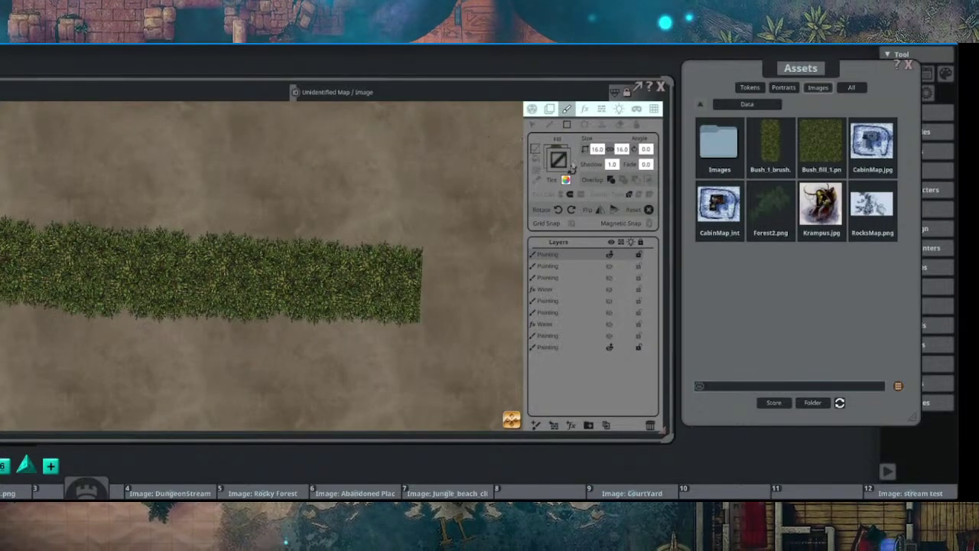
{"action": "left_click", "coordinate": [573, 170]}
{"action": "scroll", "coordinate": [355, 217], "scroll_direction": "down", "scroll_amount": 3}
{"action": "left_click_drag", "start_coordinate": [354, 214], "coordinate": [310, 252]}
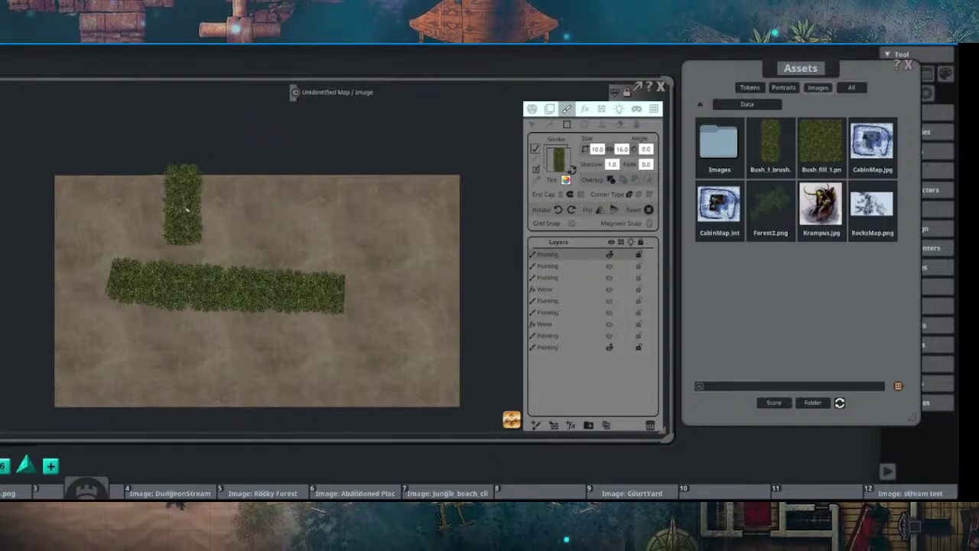
{"action": "scroll", "coordinate": [177, 201], "scroll_direction": "up", "scroll_amount": 2}
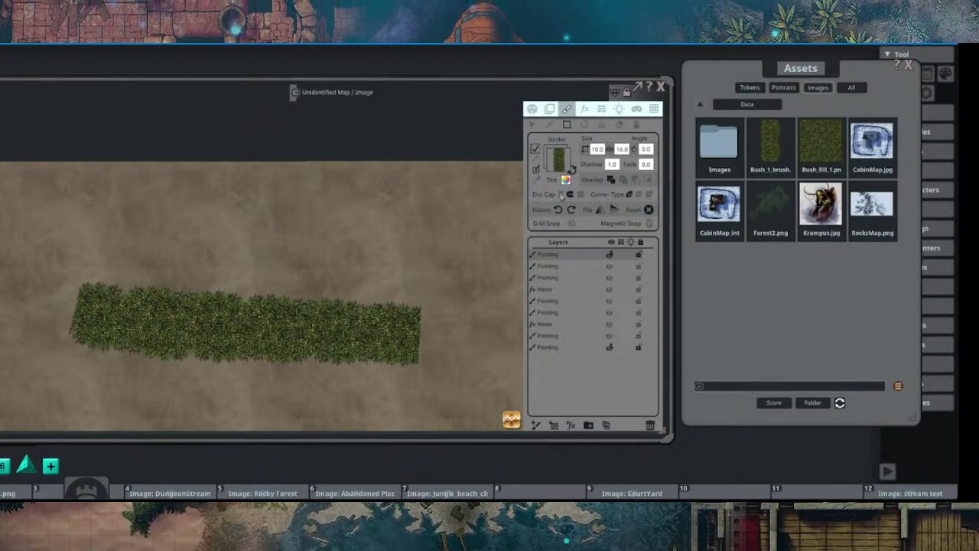
{"action": "left_click_drag", "start_coordinate": [193, 225], "coordinate": [432, 231]}
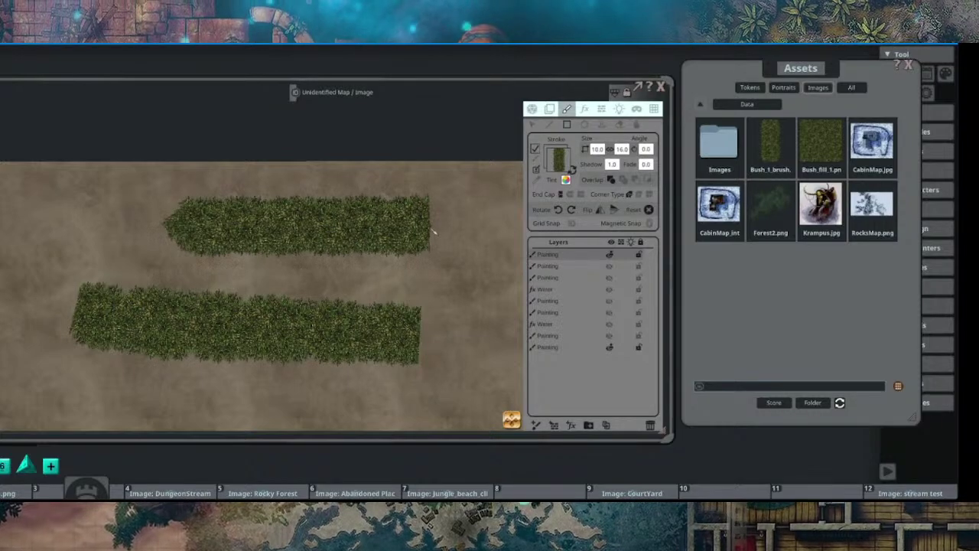
{"action": "scroll", "coordinate": [459, 294], "scroll_direction": "down", "scroll_amount": 3}
Step: Draw a hedge rectangle beside the right ends of the two hedges, extending past the map's right edge
{"action": "left_click_drag", "start_coordinate": [433, 335], "coordinate": [354, 309]}
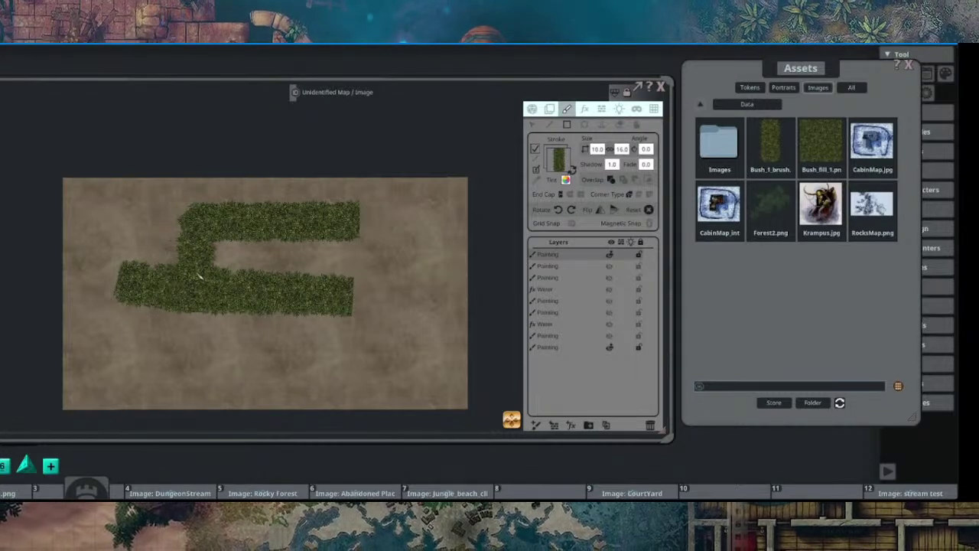
{"action": "left_click_drag", "start_coordinate": [196, 268], "coordinate": [170, 239]}
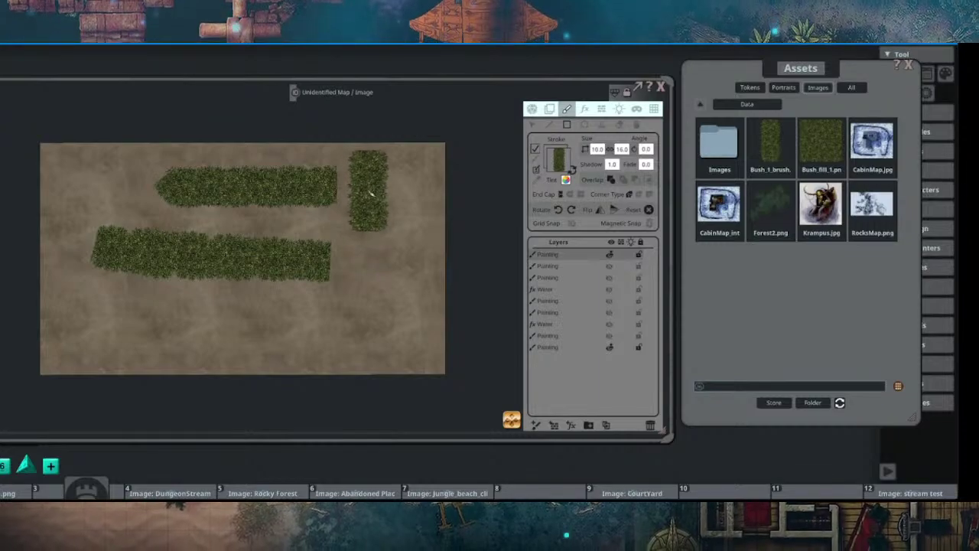
{"action": "mouse_move", "coordinate": [366, 172]}
{"action": "left_mouse_down"}
{"action": "mouse_move", "coordinate": [482, 297]}
{"action": "mouse_move", "coordinate": [483, 321]}
{"action": "mouse_move", "coordinate": [480, 297]}
{"action": "mouse_move", "coordinate": [502, 298]}
{"action": "left_mouse_up"}
{"action": "mouse_move", "coordinate": [282, 311]}
{"action": "left_mouse_down"}
{"action": "mouse_move", "coordinate": [294, 284]}
{"action": "mouse_move", "coordinate": [279, 307]}
{"action": "left_mouse_up"}
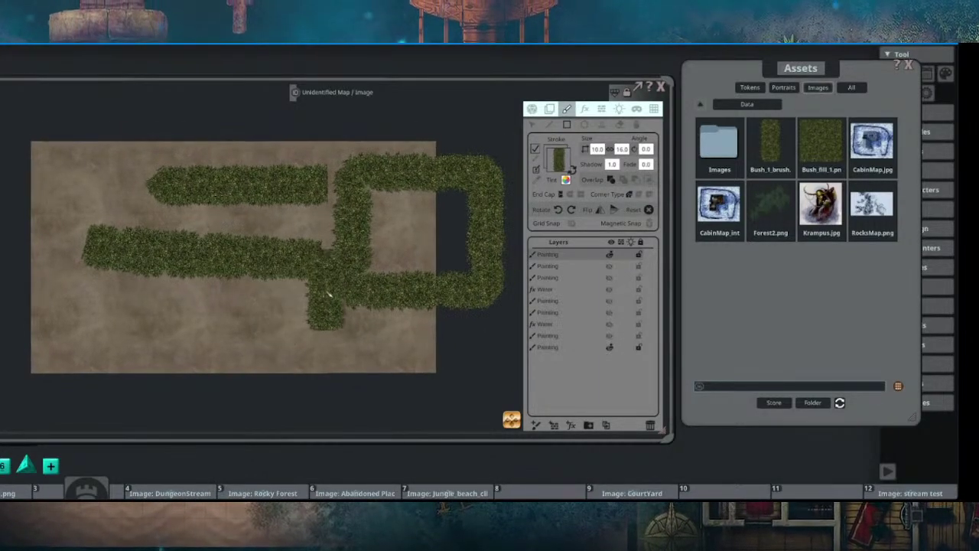
{"action": "left_click_drag", "start_coordinate": [400, 271], "coordinate": [320, 262]}
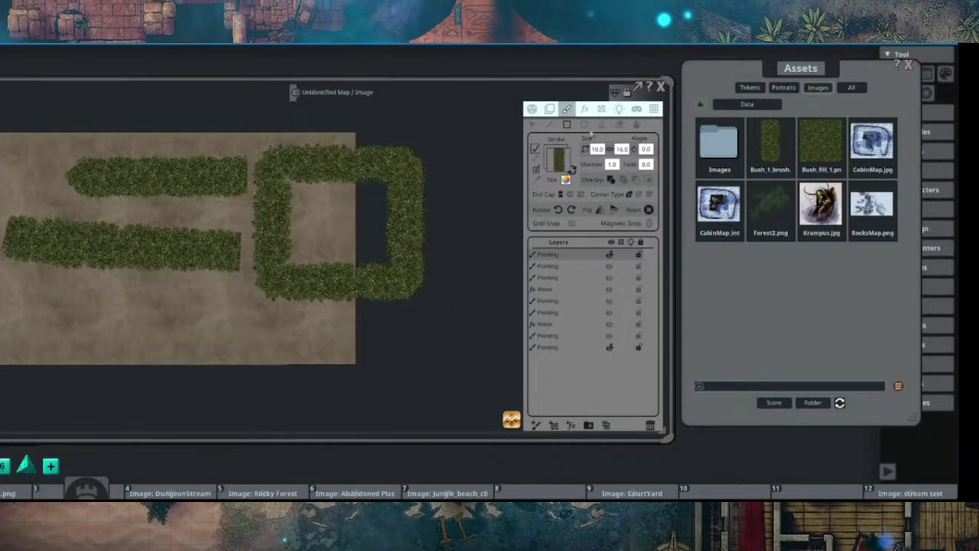
Step: Draw a large hedge rectangle over the left part of the hedges, with a hedge circle overlapping it
{"action": "left_click_drag", "start_coordinate": [85, 254], "coordinate": [288, 246]}
{"action": "mouse_move", "coordinate": [156, 169]}
{"action": "left_mouse_down"}
{"action": "mouse_move", "coordinate": [234, 254]}
{"action": "mouse_move", "coordinate": [398, 342]}
{"action": "mouse_move", "coordinate": [297, 286]}
{"action": "mouse_move", "coordinate": [345, 345]}
{"action": "left_mouse_up"}
{"action": "mouse_move", "coordinate": [166, 183]}
{"action": "left_mouse_down"}
{"action": "mouse_move", "coordinate": [387, 393]}
{"action": "mouse_move", "coordinate": [379, 373]}
{"action": "left_mouse_up"}
{"action": "scroll", "coordinate": [350, 287], "scroll_direction": "up", "scroll_amount": 1}
{"action": "left_click_drag", "start_coordinate": [349, 287], "coordinate": [302, 257]}
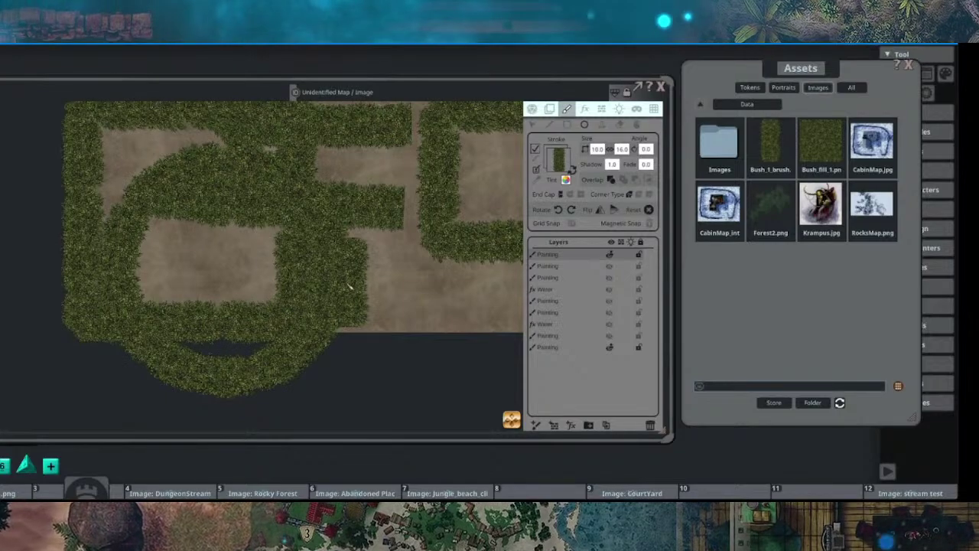
Step: Delete the painting layer that holds all the overlapping hedge shapes
{"action": "scroll", "coordinate": [348, 286], "scroll_direction": "down", "scroll_amount": 2}
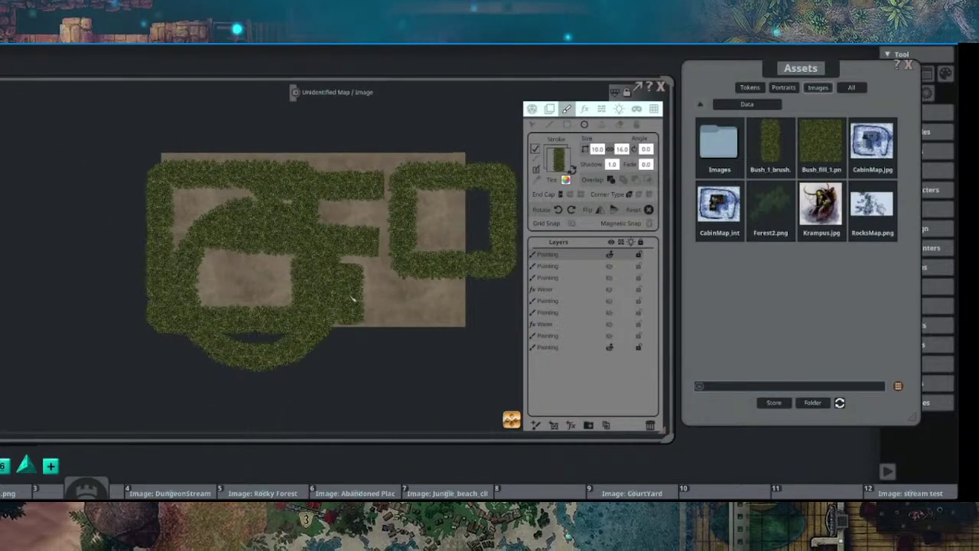
{"action": "left_click", "coordinate": [649, 425]}
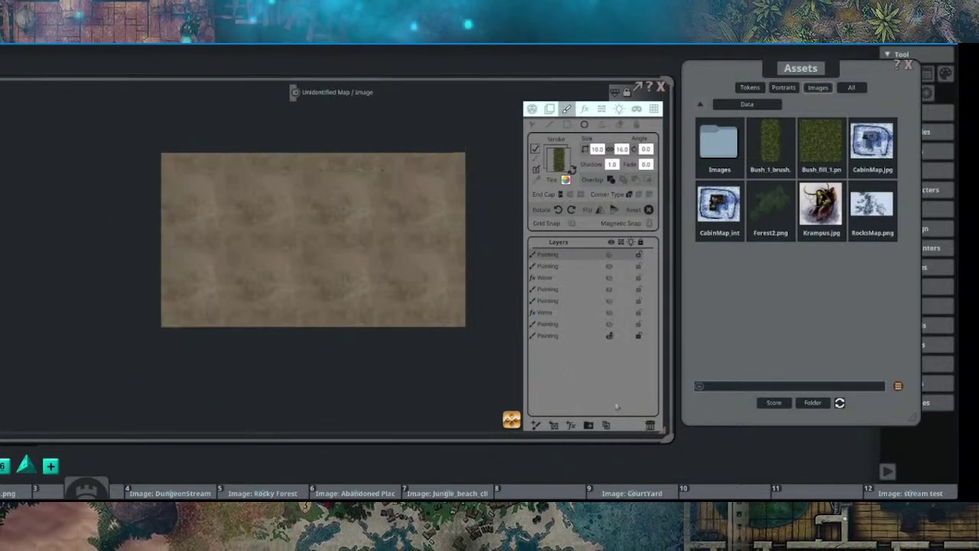
{"action": "scroll", "coordinate": [262, 279], "scroll_direction": "up", "scroll_amount": 3}
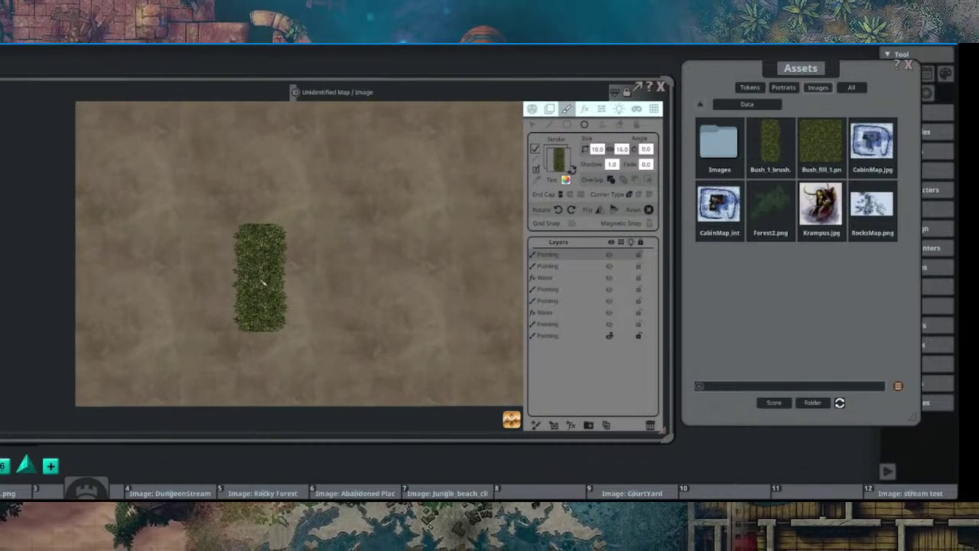
{"action": "scroll", "coordinate": [262, 283], "scroll_direction": "down", "scroll_amount": 2}
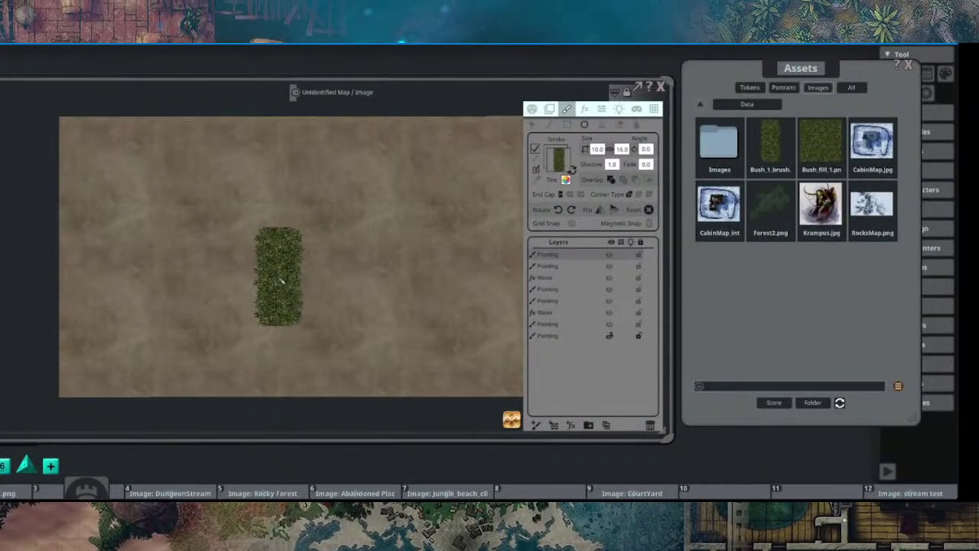
{"action": "mouse_move", "coordinate": [282, 281]}
{"action": "left_mouse_down"}
{"action": "mouse_move", "coordinate": [293, 240]}
{"action": "mouse_move", "coordinate": [346, 171]}
{"action": "mouse_move", "coordinate": [370, 218]}
{"action": "left_mouse_up"}
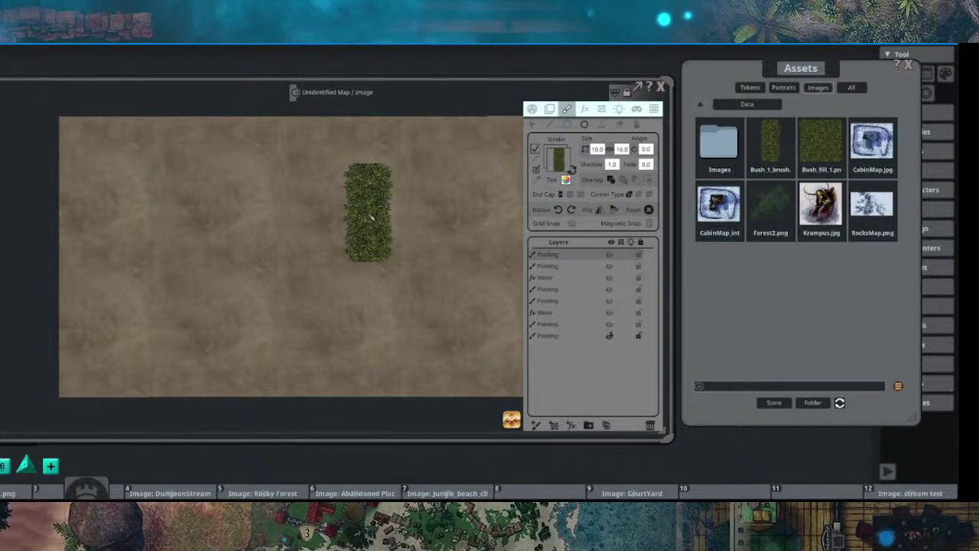
Step: Close the map image, reposition the Assets window and go up to the top-level asset folders
{"action": "left_click", "coordinate": [662, 86]}
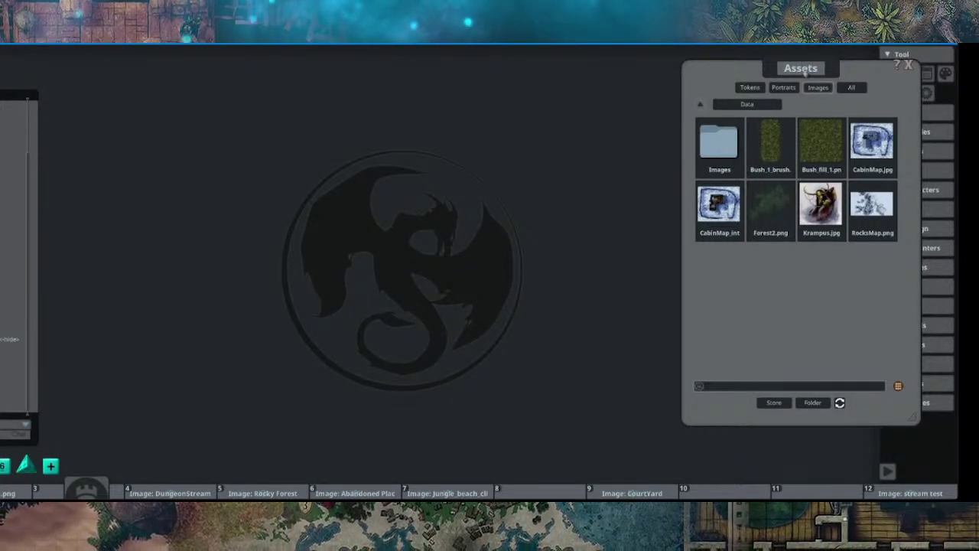
{"action": "left_click_drag", "start_coordinate": [803, 71], "coordinate": [724, 77]}
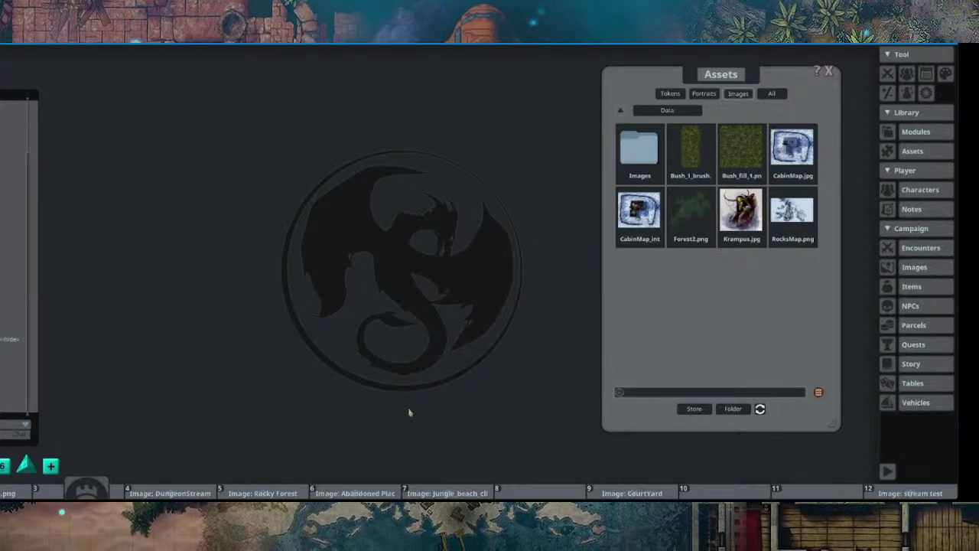
{"action": "left_click", "coordinate": [621, 114]}
{"action": "left_click_drag", "start_coordinate": [770, 70], "coordinate": [803, 69]}
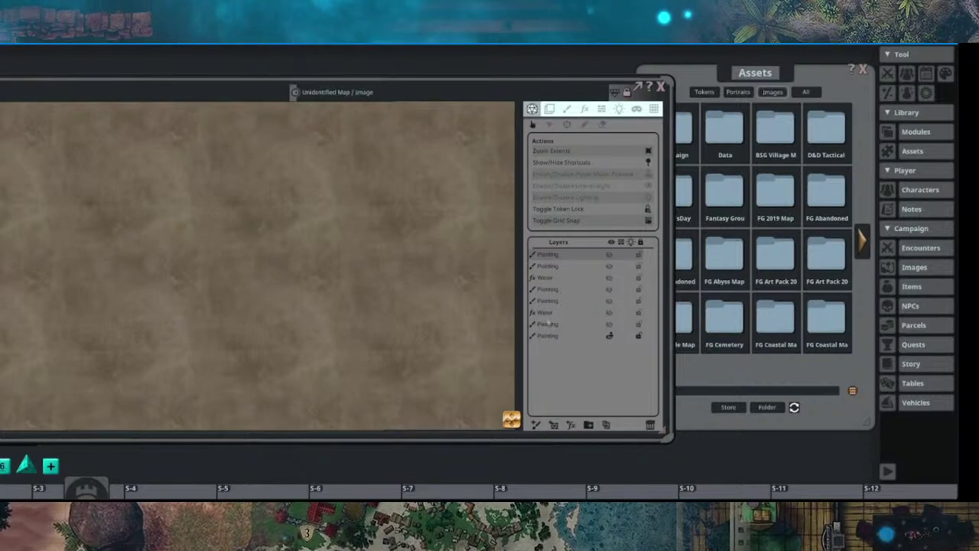
Step: Delete every map layer except the bottom painting layer that holds the ground texture
{"action": "left_click", "coordinate": [547, 324], "text": "shift"}
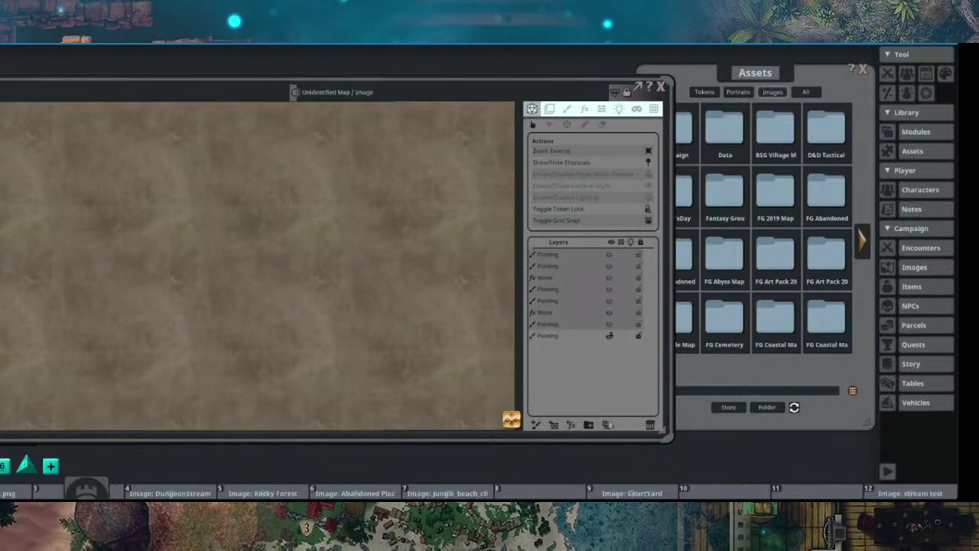
{"action": "left_click", "coordinate": [649, 425]}
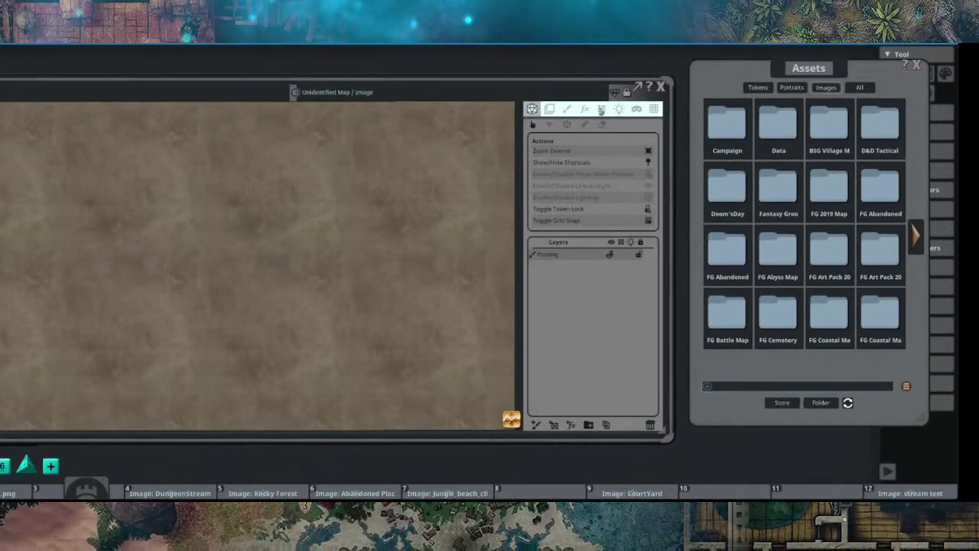
Step: Set the plain black stroke brush to size 5.6 and paint a flat-ended horizontal stroke across the upper map
{"action": "left_click", "coordinate": [566, 109]}
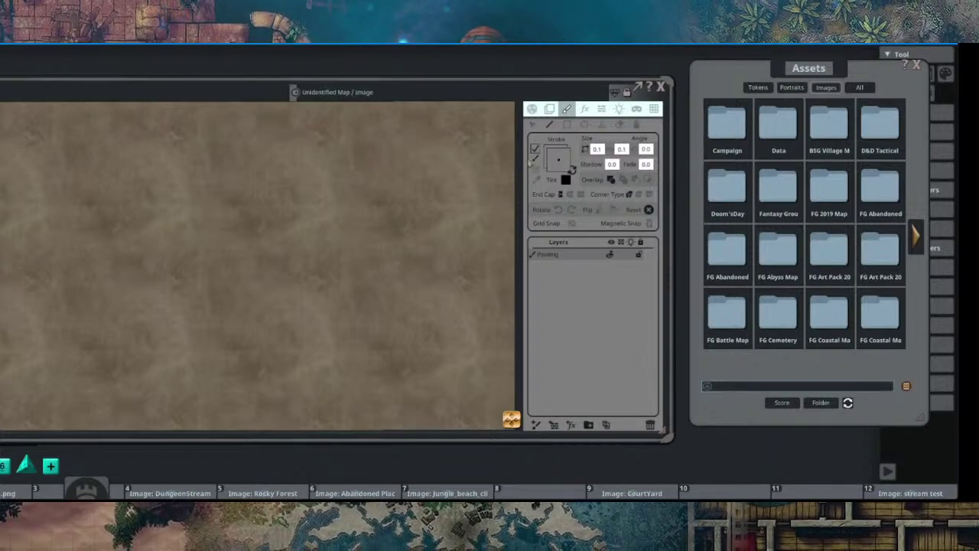
{"action": "left_click_drag", "start_coordinate": [277, 295], "coordinate": [288, 273]}
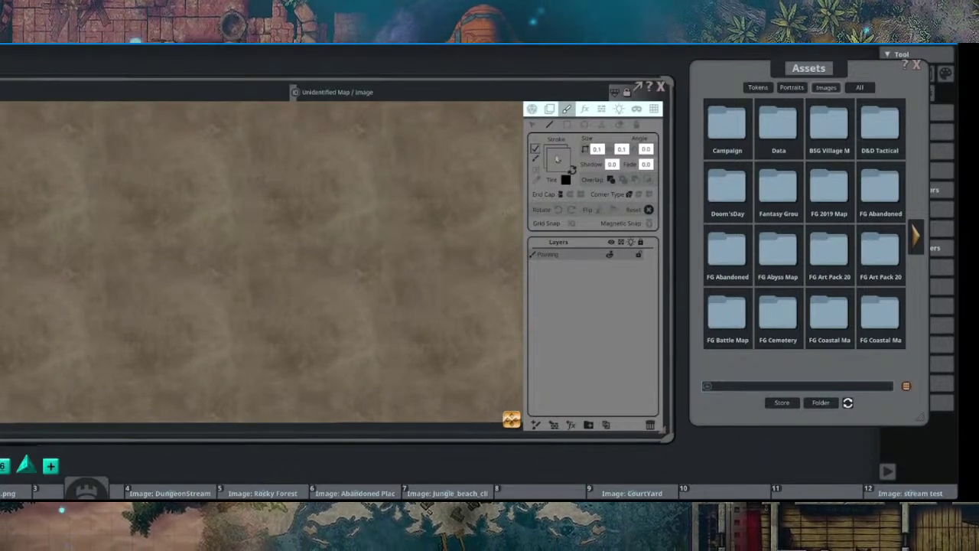
{"action": "scroll", "coordinate": [236, 253], "scroll_direction": "up", "scroll_amount": 10}
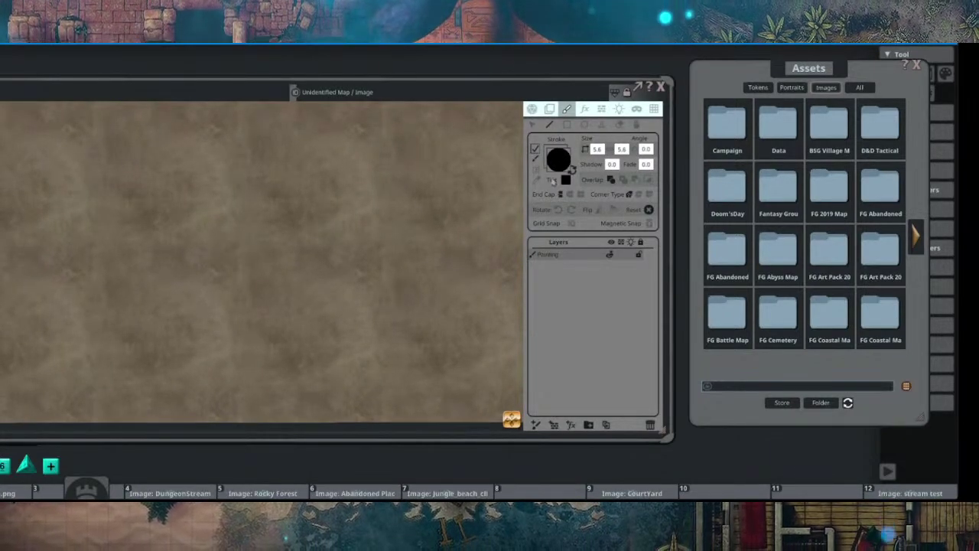
{"action": "mouse_move", "coordinate": [48, 206]}
{"action": "left_mouse_down"}
{"action": "mouse_move", "coordinate": [284, 232]}
{"action": "mouse_move", "coordinate": [383, 208]}
{"action": "left_mouse_up"}
Step: Switch the end cap to round and paint a slightly bent and a straight horizontal stroke below the flat-ended one
{"action": "left_click", "coordinate": [570, 193]}
{"action": "mouse_move", "coordinate": [43, 283]}
{"action": "left_mouse_down"}
{"action": "mouse_move", "coordinate": [426, 290]}
{"action": "mouse_move", "coordinate": [449, 262]}
{"action": "left_mouse_up"}
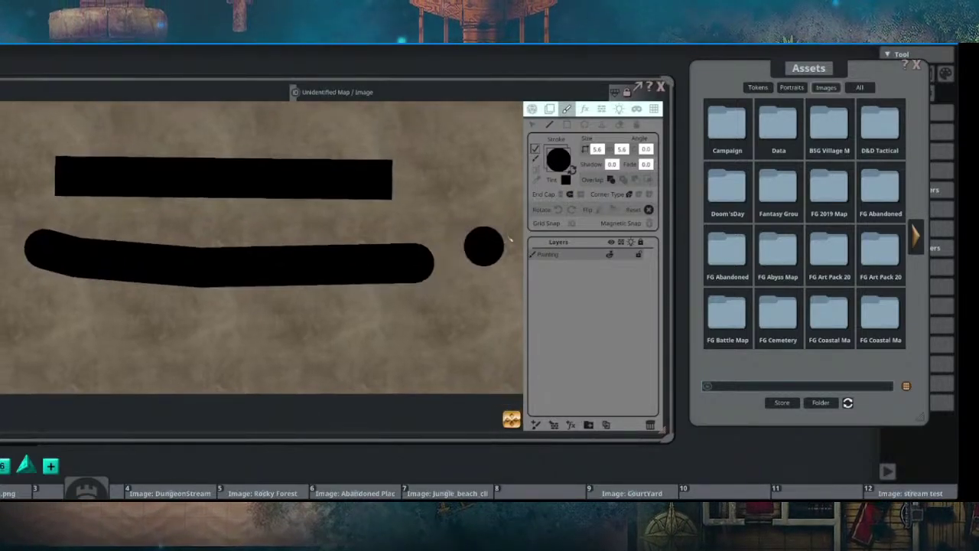
{"action": "left_click_drag", "start_coordinate": [55, 321], "coordinate": [394, 325]}
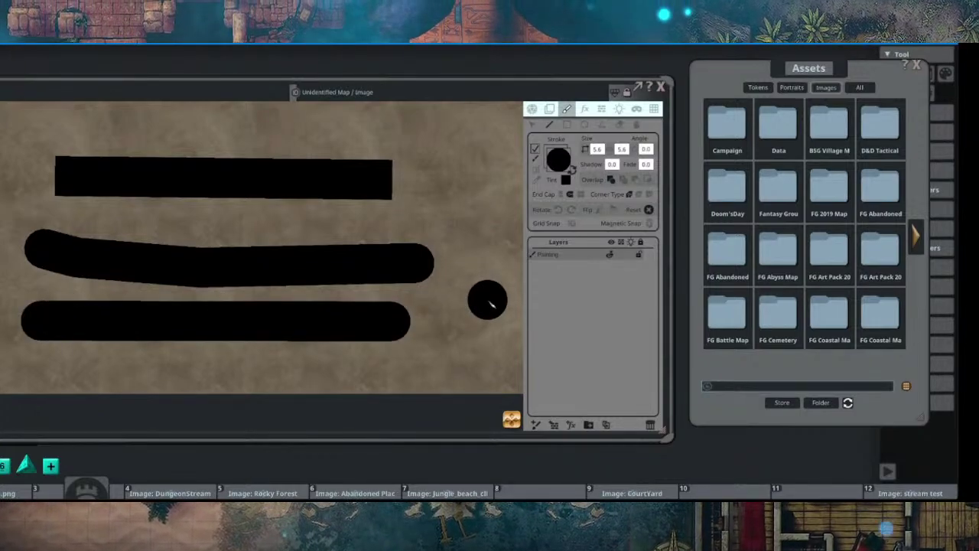
Step: Paint a second flat-ended black stroke near the map's top edge and a near-vertical round-ended one beside the strokes' right ends
{"action": "scroll", "coordinate": [411, 283], "scroll_direction": "up", "scroll_amount": 1}
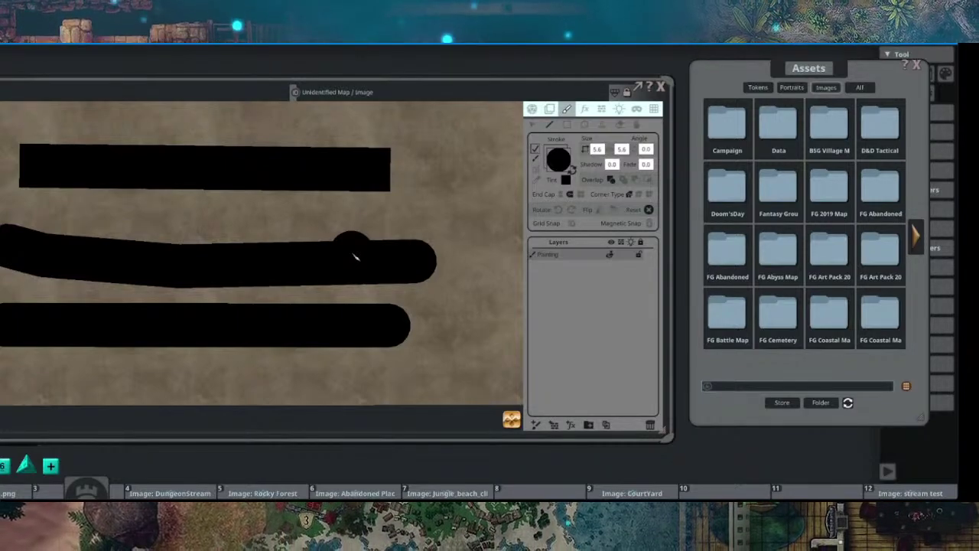
{"action": "left_click_drag", "start_coordinate": [319, 277], "coordinate": [299, 275]}
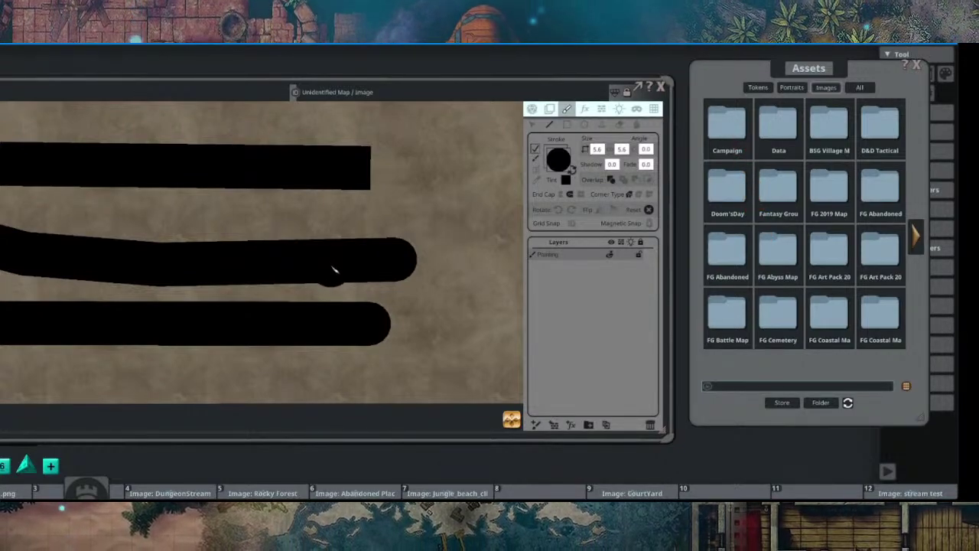
{"action": "mouse_move", "coordinate": [372, 268]}
{"action": "left_mouse_down"}
{"action": "mouse_move", "coordinate": [290, 270]}
{"action": "mouse_move", "coordinate": [400, 262]}
{"action": "left_mouse_up"}
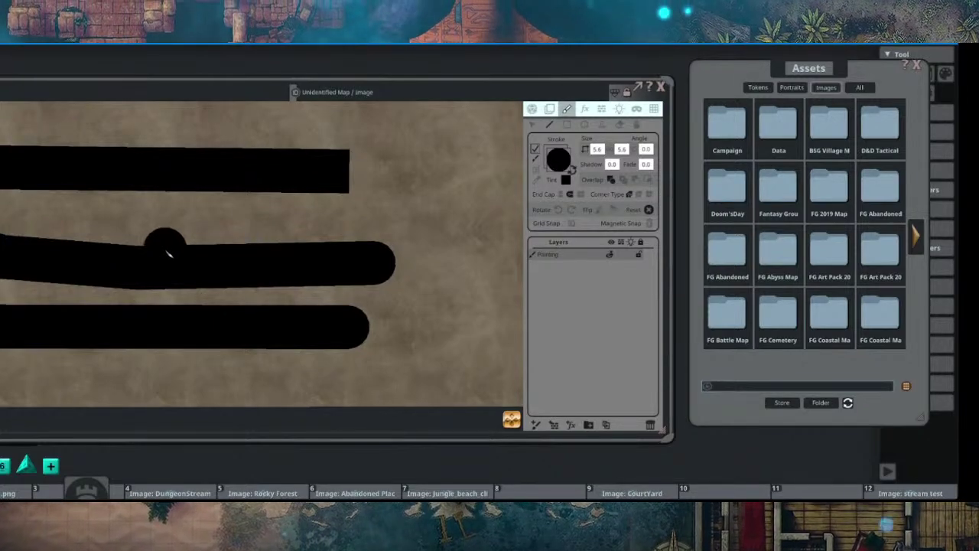
{"action": "left_click_drag", "start_coordinate": [163, 247], "coordinate": [197, 240]}
{"action": "left_click_drag", "start_coordinate": [96, 267], "coordinate": [167, 286]}
{"action": "left_click_drag", "start_coordinate": [352, 243], "coordinate": [277, 266]}
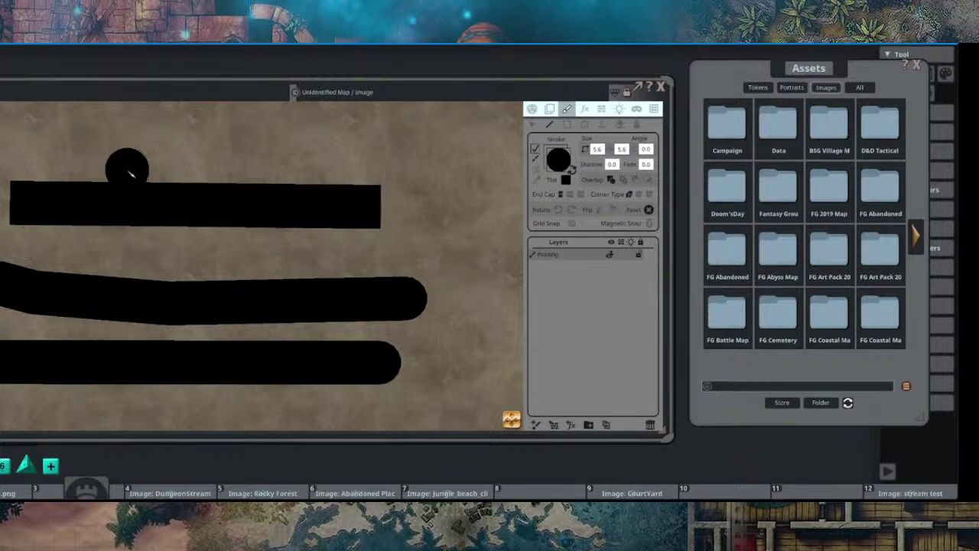
{"action": "left_click_drag", "start_coordinate": [4, 138], "coordinate": [380, 139]}
{"action": "mouse_move", "coordinate": [447, 203]}
{"action": "left_mouse_down"}
{"action": "mouse_move", "coordinate": [392, 228]}
{"action": "mouse_move", "coordinate": [171, 148]}
{"action": "left_mouse_up"}
{"action": "left_click_drag", "start_coordinate": [214, 122], "coordinate": [236, 335]}
{"action": "left_click_drag", "start_coordinate": [308, 251], "coordinate": [313, 292]}
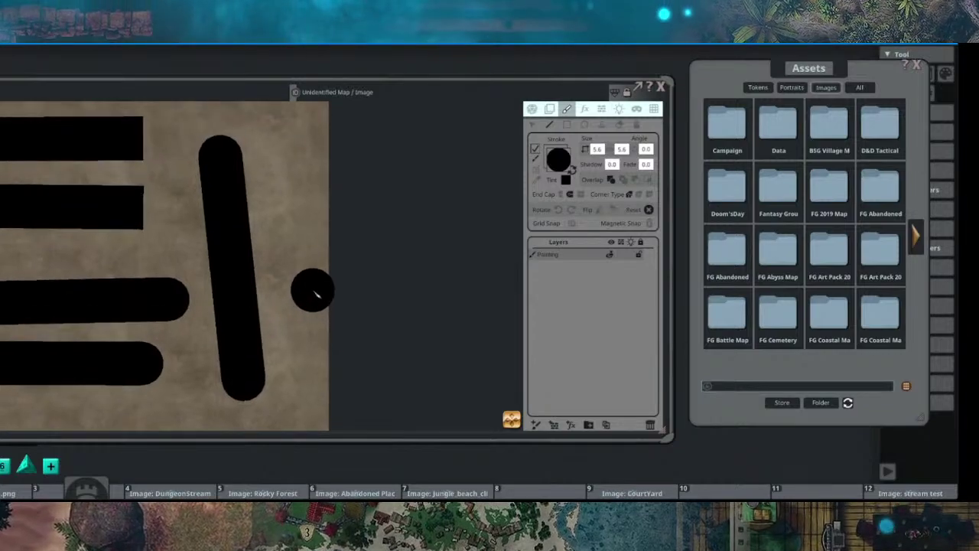
{"action": "left_click_drag", "start_coordinate": [285, 200], "coordinate": [339, 170]}
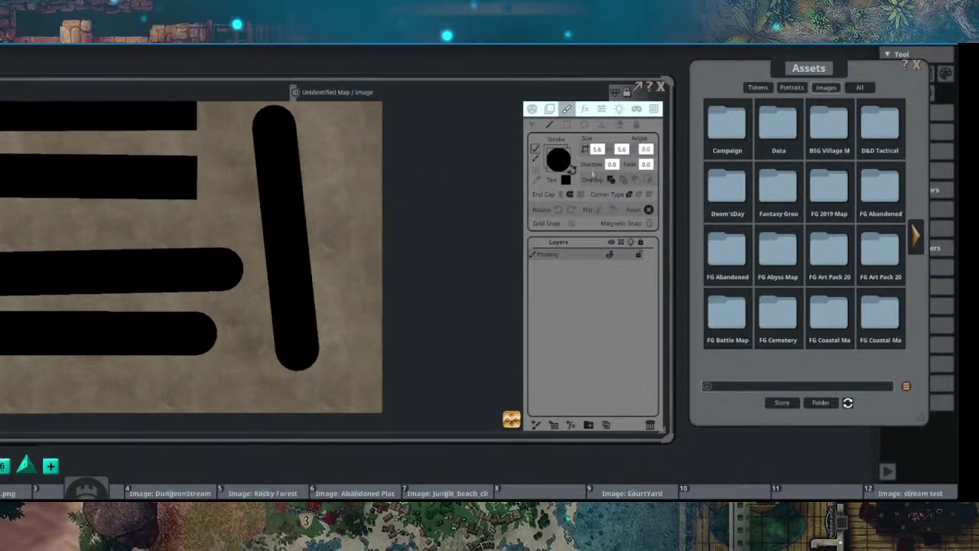
Step: Load the Bush_1_brush image from the Data asset folder as the stroke brush
{"action": "left_click", "coordinate": [777, 123]}
{"action": "left_click_drag", "start_coordinate": [780, 146], "coordinate": [557, 162]}
{"action": "mouse_move", "coordinate": [372, 228]}
{"action": "left_mouse_down"}
{"action": "mouse_move", "coordinate": [289, 215]}
{"action": "mouse_move", "coordinate": [299, 192]}
{"action": "mouse_move", "coordinate": [479, 145]}
{"action": "left_mouse_up"}
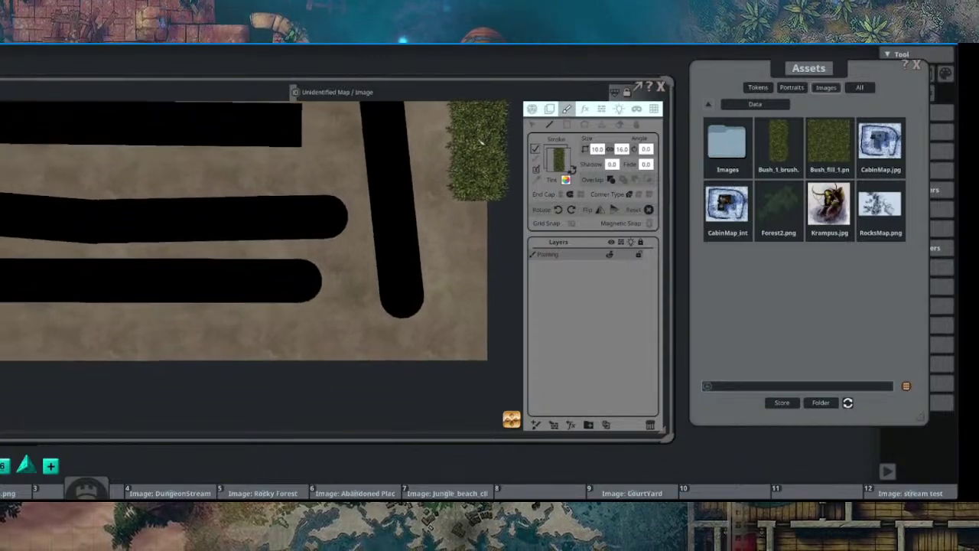
Step: Paint a round-ended horizontal hedge stroke along the map's top edge, above the black strokes
{"action": "left_click_drag", "start_coordinate": [419, 171], "coordinate": [459, 147]}
{"action": "left_click_drag", "start_coordinate": [372, 232], "coordinate": [402, 198]}
{"action": "scroll", "coordinate": [375, 205], "scroll_direction": "down", "scroll_amount": 3}
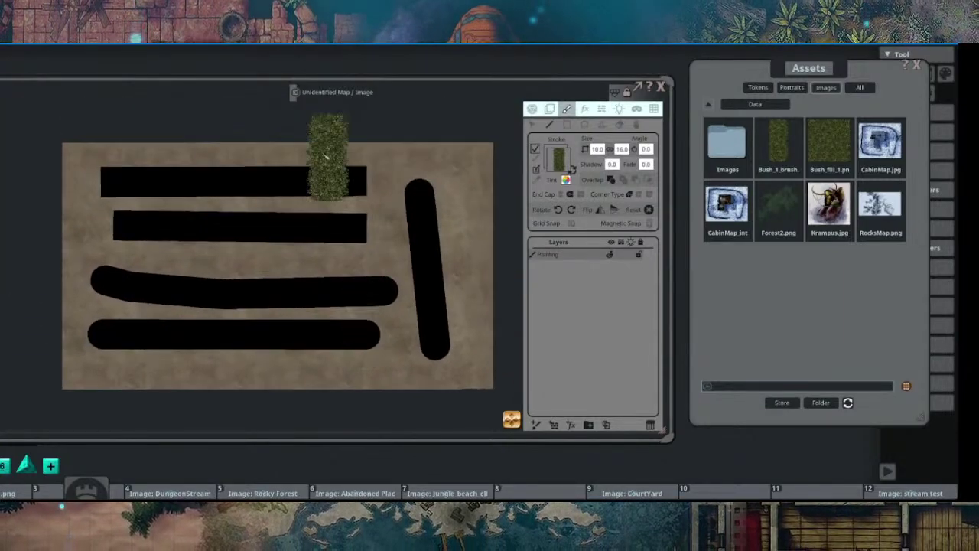
{"action": "left_click_drag", "start_coordinate": [144, 116], "coordinate": [367, 114]}
{"action": "scroll", "coordinate": [445, 144], "scroll_direction": "up", "scroll_amount": 3}
{"action": "left_click_drag", "start_coordinate": [445, 145], "coordinate": [474, 208]}
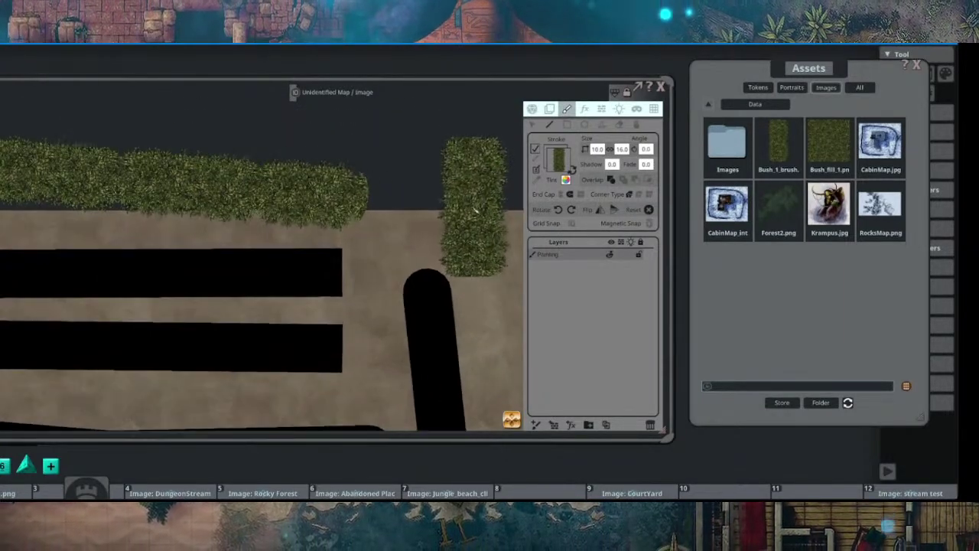
{"action": "mouse_move", "coordinate": [307, 210]}
{"action": "left_mouse_down"}
{"action": "mouse_move", "coordinate": [486, 230]}
{"action": "mouse_move", "coordinate": [348, 189]}
{"action": "left_mouse_up"}
{"action": "scroll", "coordinate": [282, 195], "scroll_direction": "up", "scroll_amount": 3}
{"action": "scroll", "coordinate": [315, 221], "scroll_direction": "down", "scroll_amount": 2}
{"action": "scroll", "coordinate": [501, 211], "scroll_direction": "down", "scroll_amount": 1}
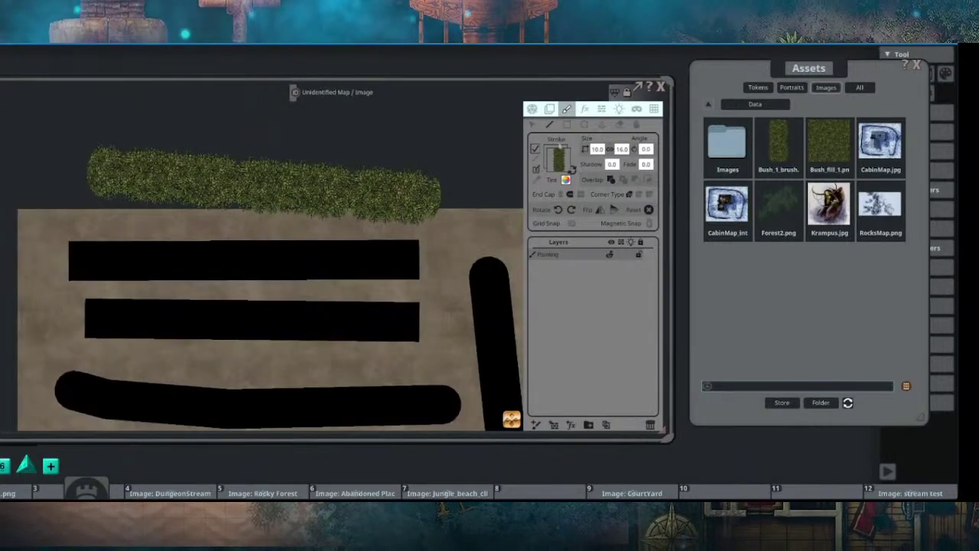
Step: Switch the end cap to flat and paint a second hedge stroke above the round-ended hedge
{"action": "left_click", "coordinate": [560, 196]}
{"action": "mouse_move", "coordinate": [208, 149]}
{"action": "left_mouse_down"}
{"action": "mouse_move", "coordinate": [236, 186]}
{"action": "mouse_move", "coordinate": [424, 171]}
{"action": "left_mouse_up"}
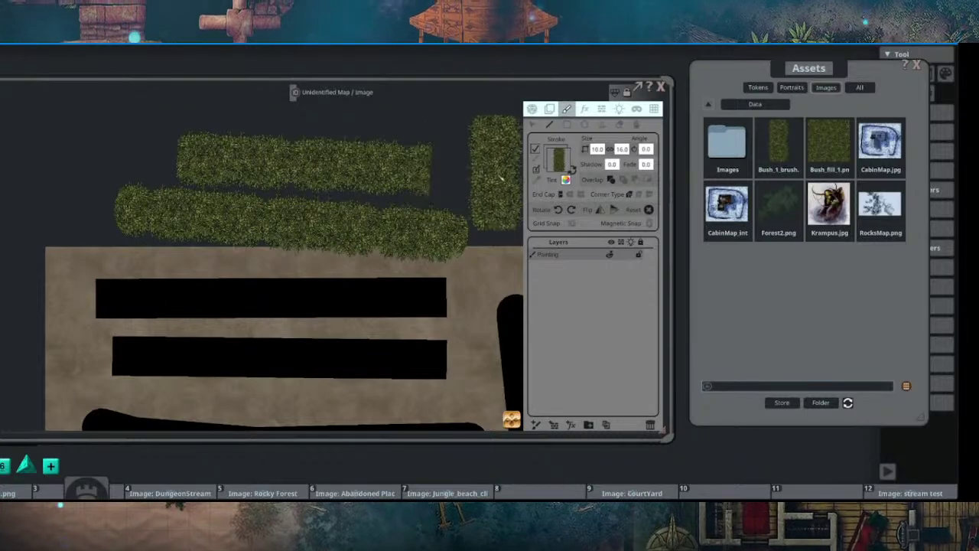
{"action": "scroll", "coordinate": [448, 168], "scroll_direction": "up", "scroll_amount": 3}
{"action": "scroll", "coordinate": [394, 161], "scroll_direction": "down", "scroll_amount": 4}
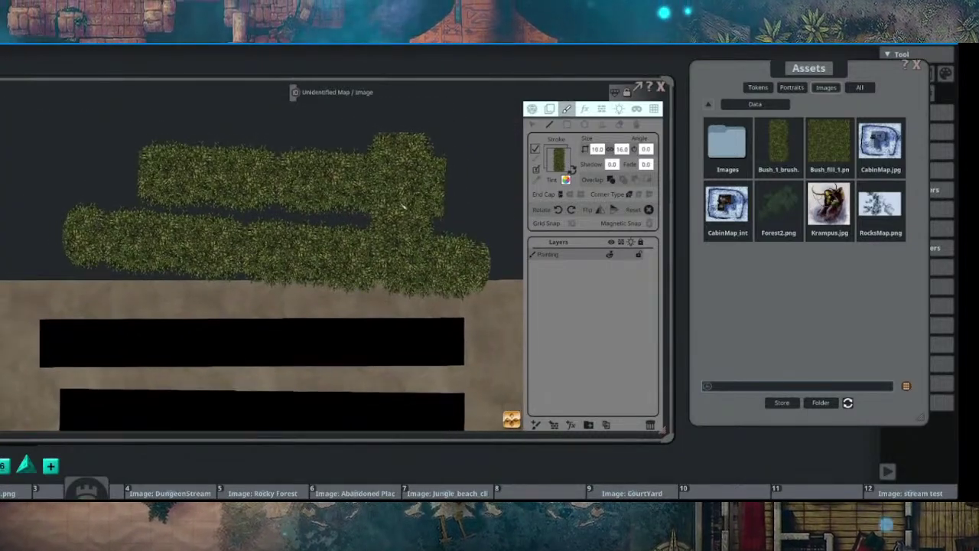
Step: Select all the black and hedge strokes together and delete them, keeping the ground fill
{"action": "left_click_drag", "start_coordinate": [400, 216], "coordinate": [359, 181]}
{"action": "scroll", "coordinate": [359, 180], "scroll_direction": "down", "scroll_amount": 4}
{"action": "left_click_drag", "start_coordinate": [445, 253], "coordinate": [420, 213]}
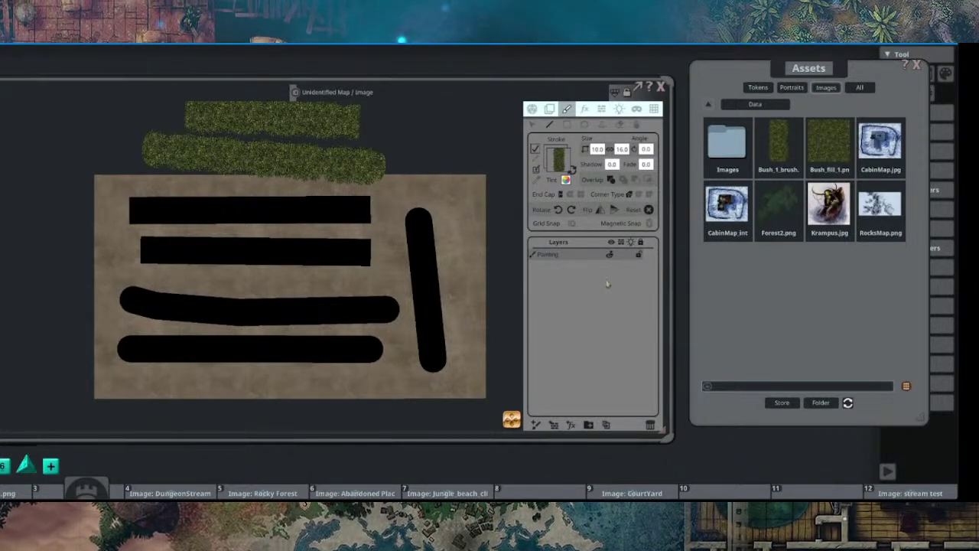
{"action": "left_click", "coordinate": [532, 124]}
{"action": "left_click_drag", "start_coordinate": [435, 302], "coordinate": [452, 320]}
{"action": "left_click_drag", "start_coordinate": [343, 299], "coordinate": [323, 273]}
{"action": "left_click_drag", "start_coordinate": [183, 213], "coordinate": [192, 258]}
{"action": "mouse_move", "coordinate": [133, 125]}
{"action": "left_mouse_down"}
{"action": "mouse_move", "coordinate": [309, 410]}
{"action": "mouse_move", "coordinate": [457, 415]}
{"action": "left_mouse_up"}
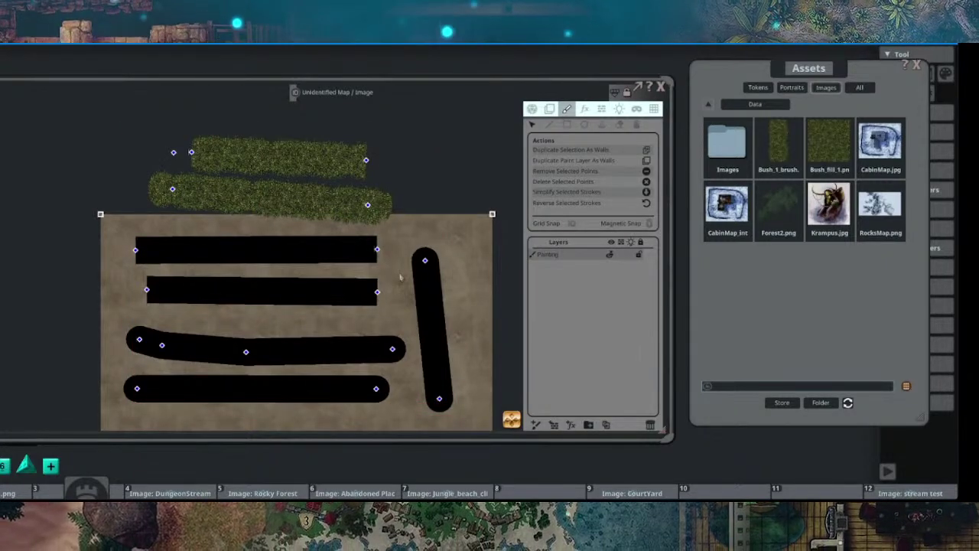
{"action": "key", "text": "Delete"}
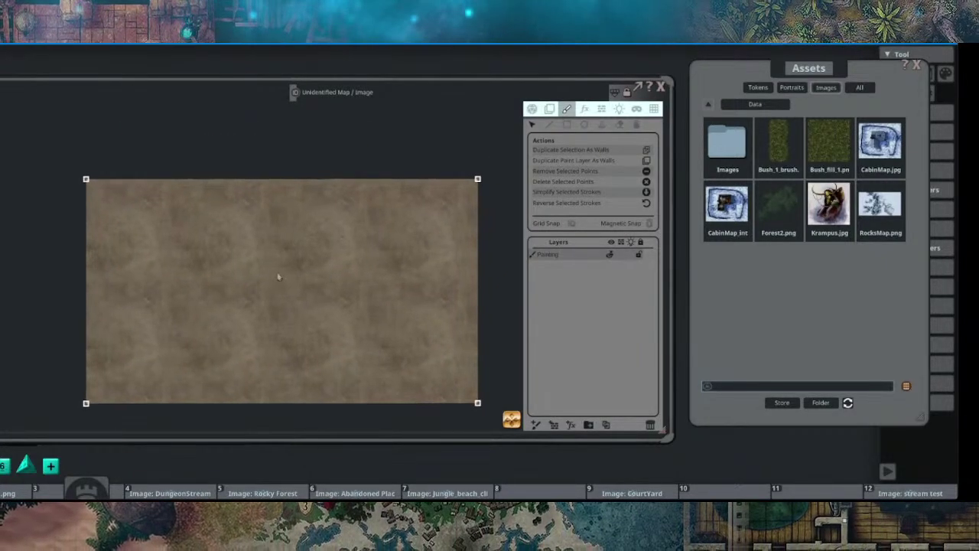
Step: Return to the freehand drawing tool and delete the remaining painting layer
{"action": "scroll", "coordinate": [278, 280], "scroll_direction": "up", "scroll_amount": 1}
{"action": "left_click_drag", "start_coordinate": [344, 266], "coordinate": [318, 263]}
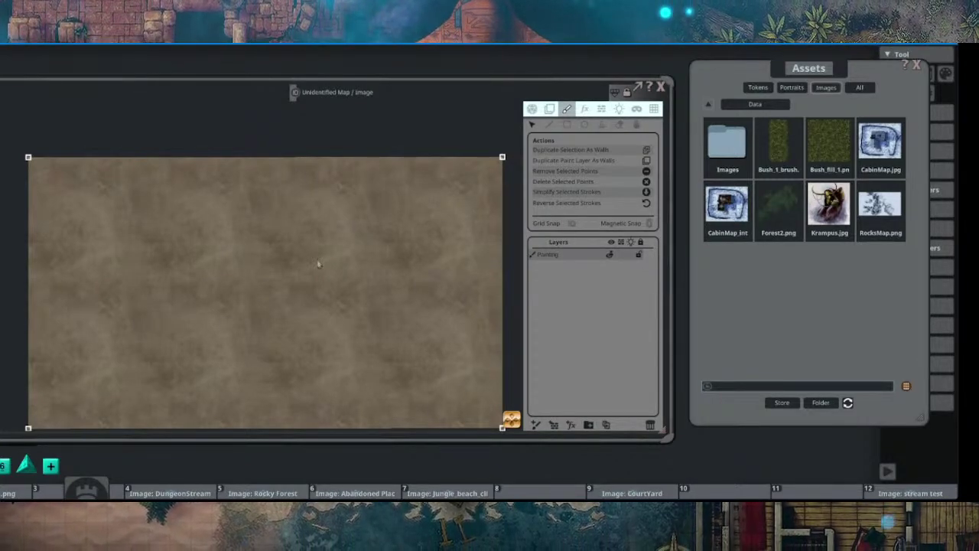
{"action": "left_click", "coordinate": [547, 126]}
{"action": "left_click_drag", "start_coordinate": [356, 277], "coordinate": [367, 238]}
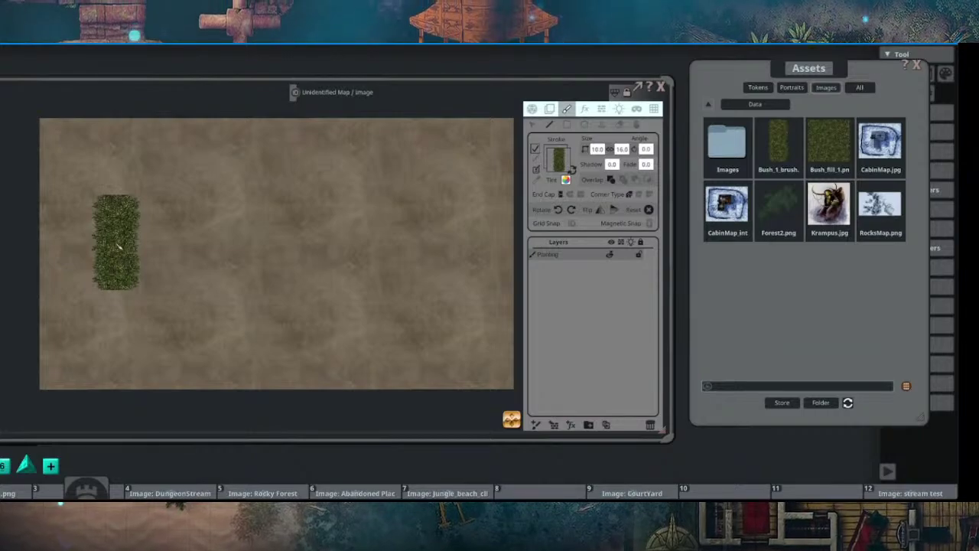
{"action": "left_click_drag", "start_coordinate": [255, 229], "coordinate": [202, 242]}
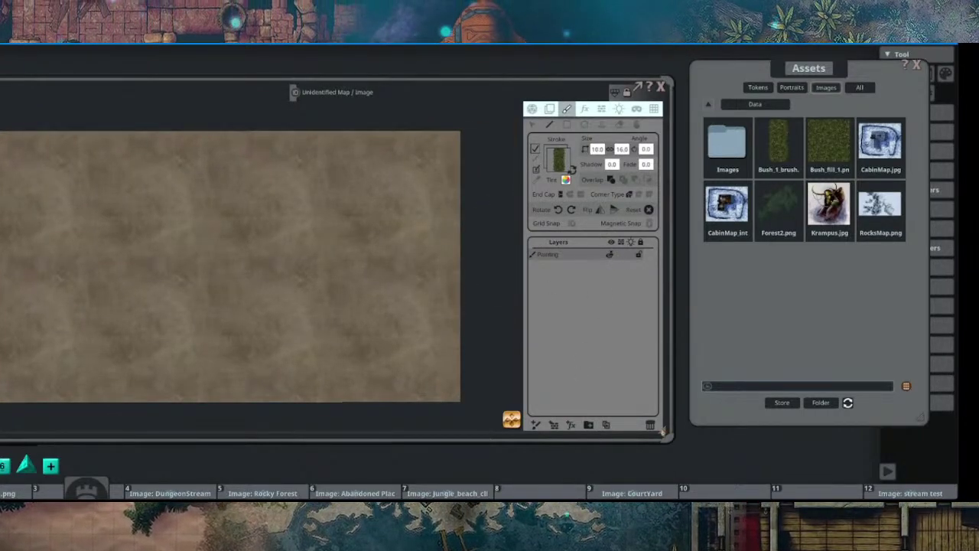
{"action": "left_click", "coordinate": [650, 424]}
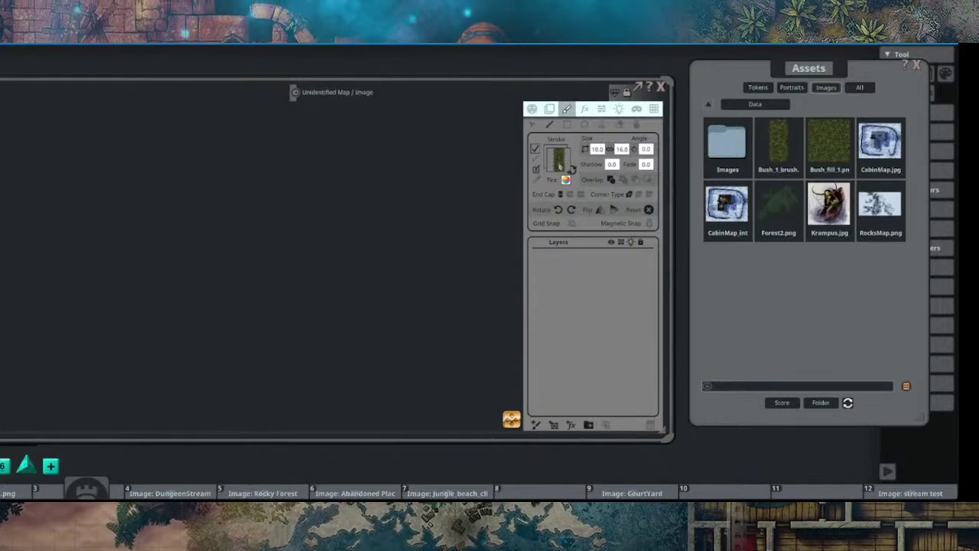
Step: Reset the stroke and fill brushes to plain colours and set the stroke size to 1.5
{"action": "left_click", "coordinate": [535, 160]}
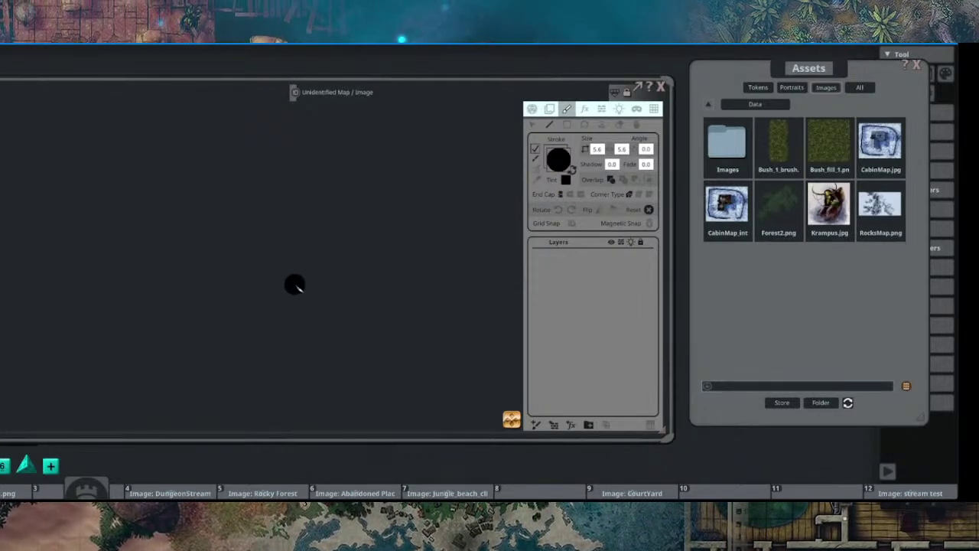
{"action": "scroll", "coordinate": [183, 227], "scroll_direction": "down", "scroll_amount": 5}
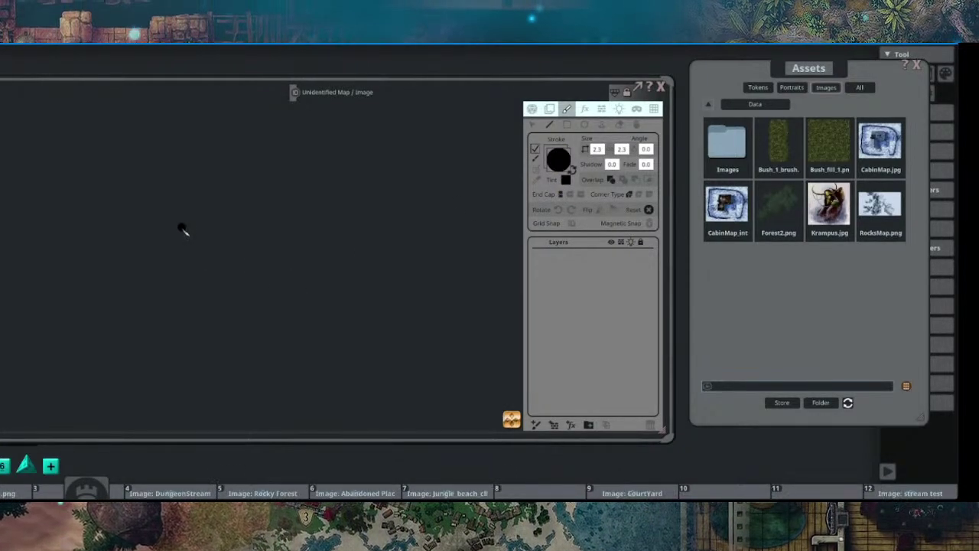
{"action": "left_click", "coordinate": [535, 168]}
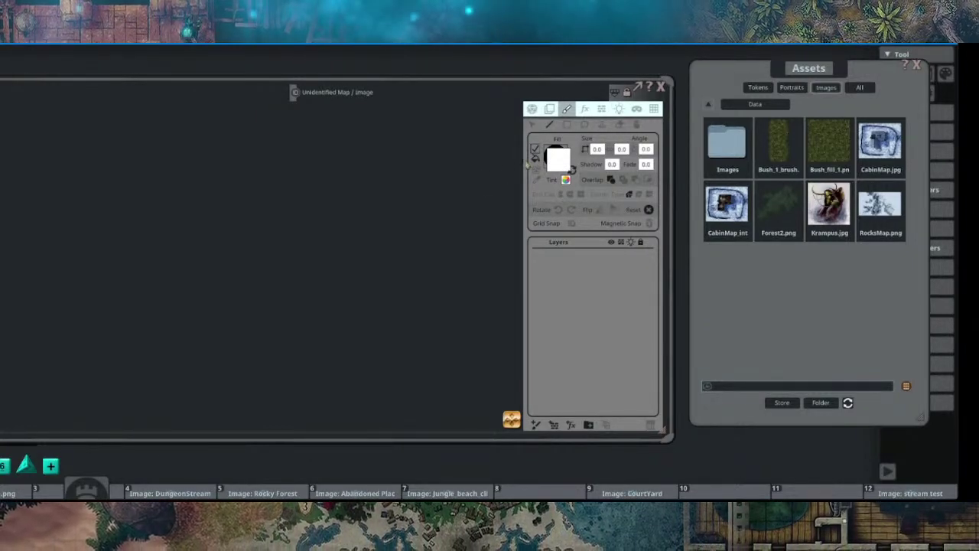
{"action": "left_click", "coordinate": [571, 169]}
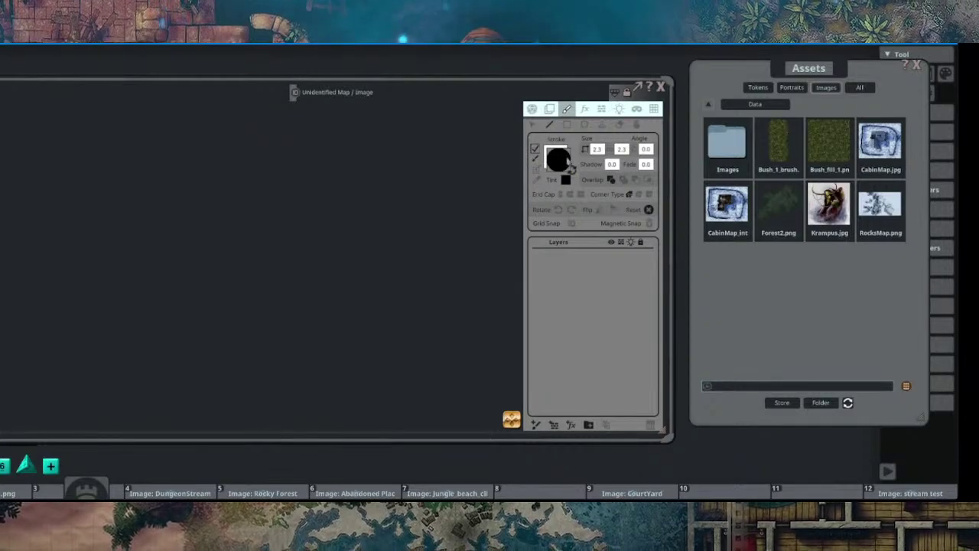
{"action": "scroll", "coordinate": [213, 228], "scroll_direction": "down", "scroll_amount": 3}
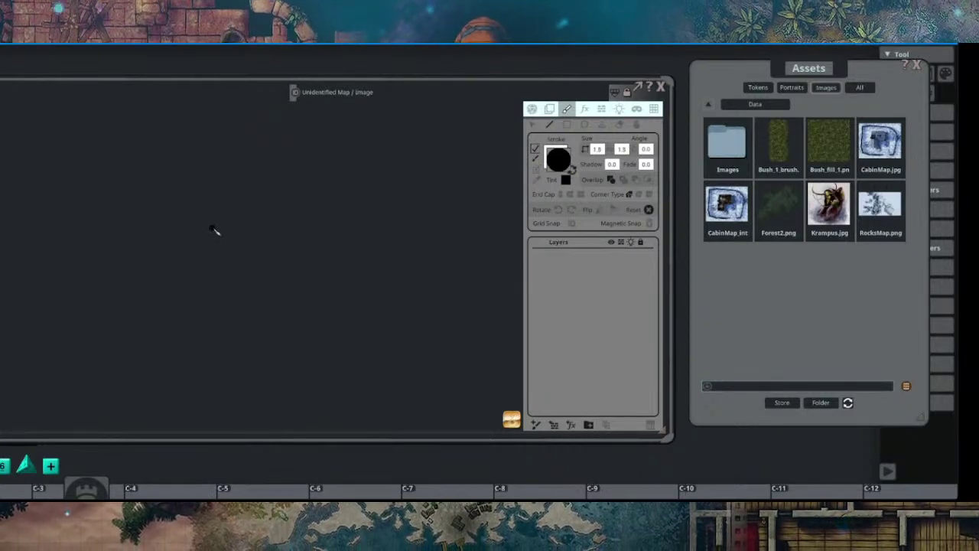
Step: Set the stroke's paint colour to light blue, RGB 76, 234, 255
{"action": "left_click", "coordinate": [566, 179]}
{"action": "left_click_drag", "start_coordinate": [424, 196], "coordinate": [444, 163]}
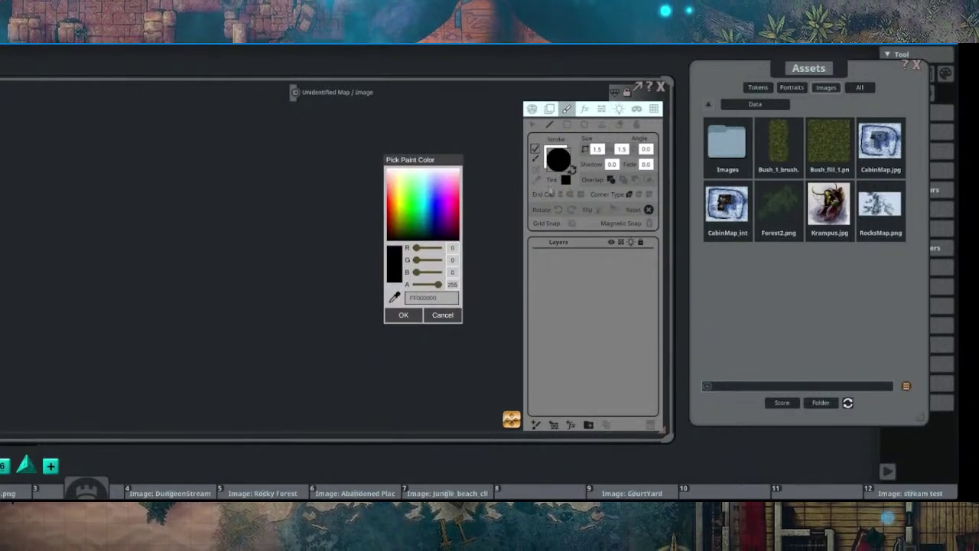
{"action": "mouse_move", "coordinate": [407, 204]}
{"action": "left_mouse_down"}
{"action": "mouse_move", "coordinate": [399, 199]}
{"action": "mouse_move", "coordinate": [416, 204]}
{"action": "left_mouse_up"}
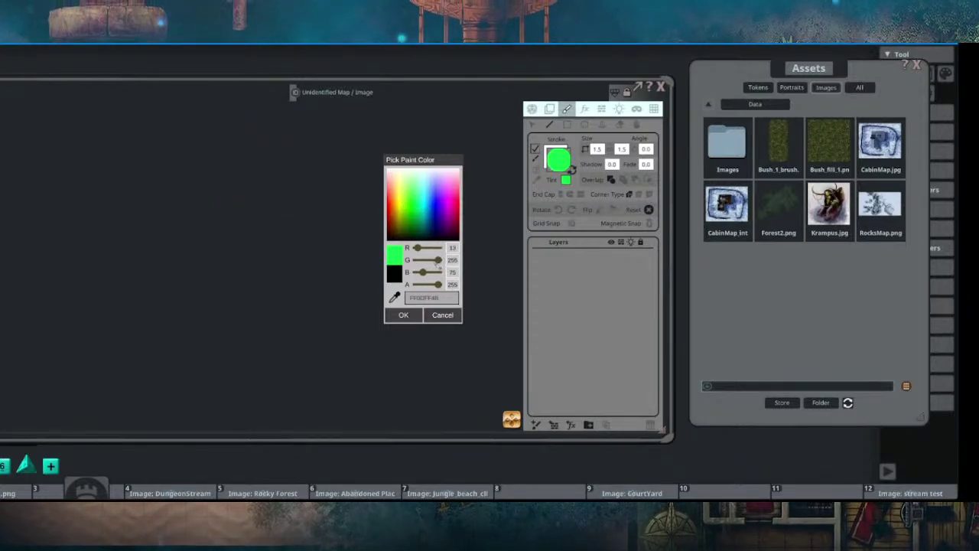
{"action": "left_click_drag", "start_coordinate": [429, 205], "coordinate": [429, 199]}
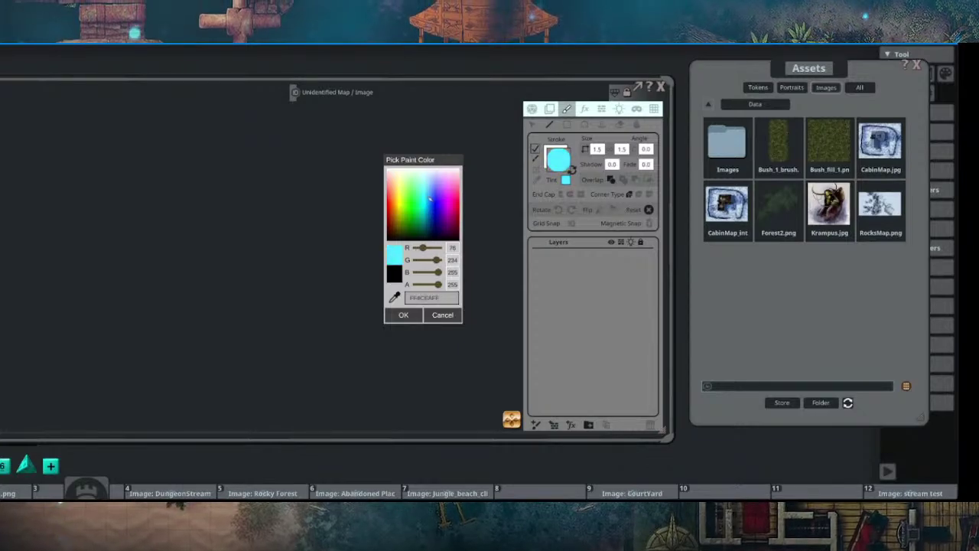
{"action": "left_click", "coordinate": [388, 310]}
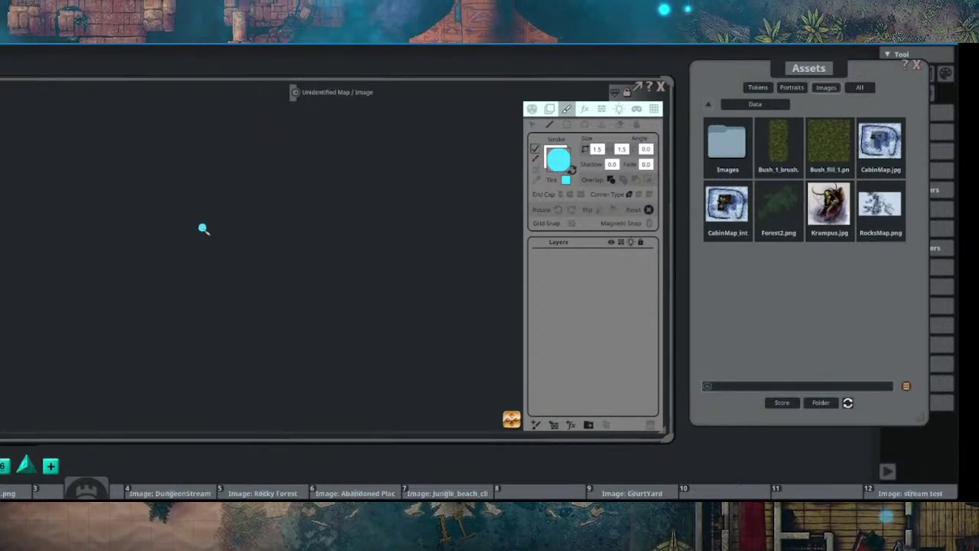
Step: Set the map's grid size to 100 and show the grid on the canvas
{"action": "left_click", "coordinate": [572, 169]}
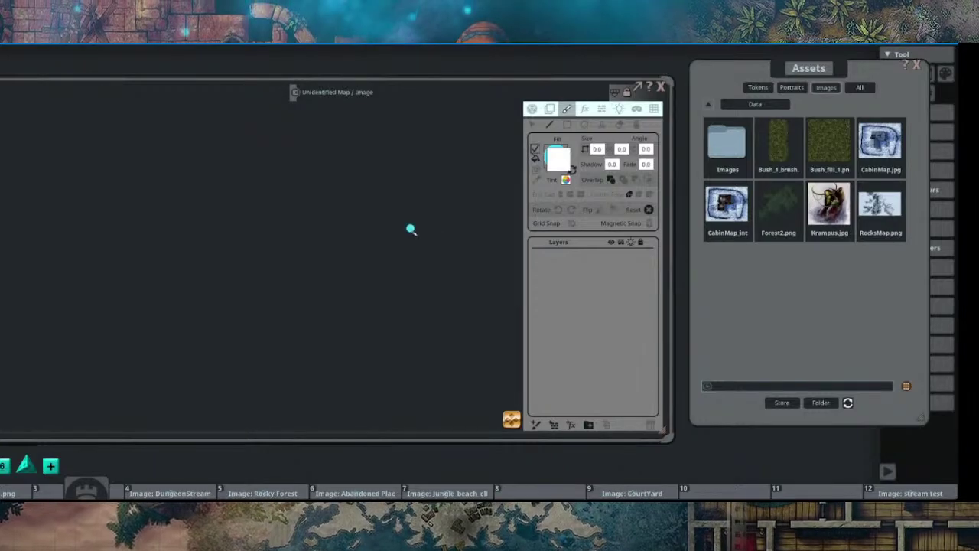
{"action": "left_click", "coordinate": [654, 109]}
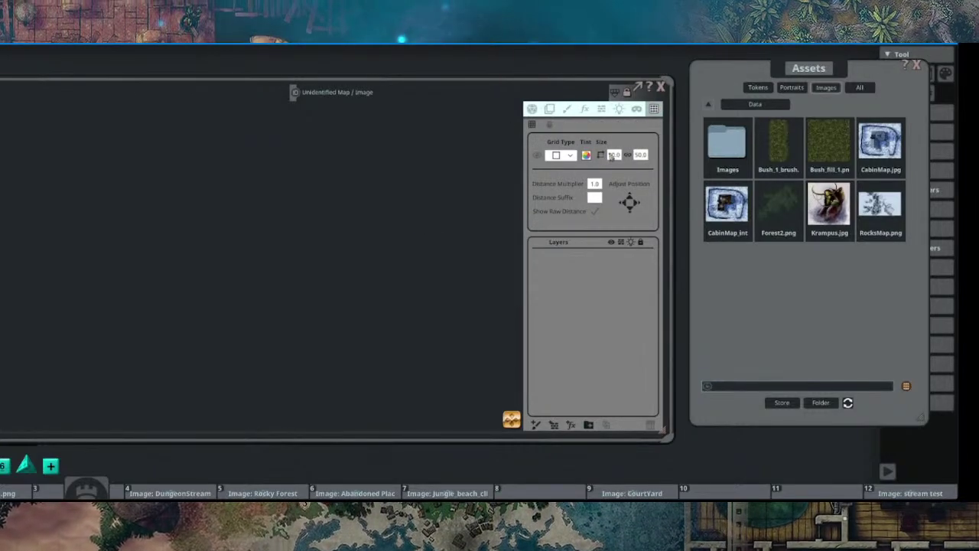
{"action": "type", "text": "100"}
{"action": "key", "text": "Return"}
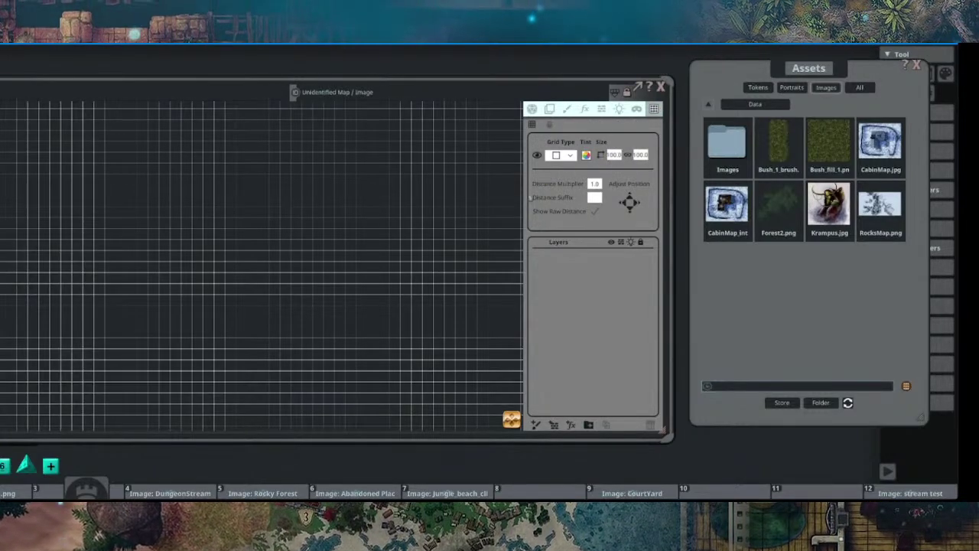
Step: Lower the opacity of the white grid tint to make the grid lines partly transparent
{"action": "left_click", "coordinate": [586, 155]}
{"action": "left_click_drag", "start_coordinate": [417, 317], "coordinate": [403, 318]}
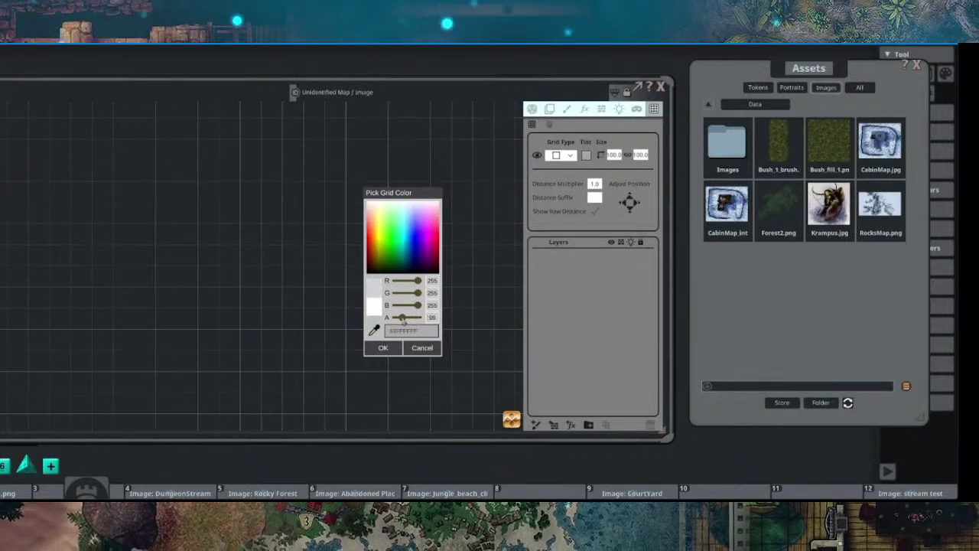
{"action": "left_click", "coordinate": [384, 347]}
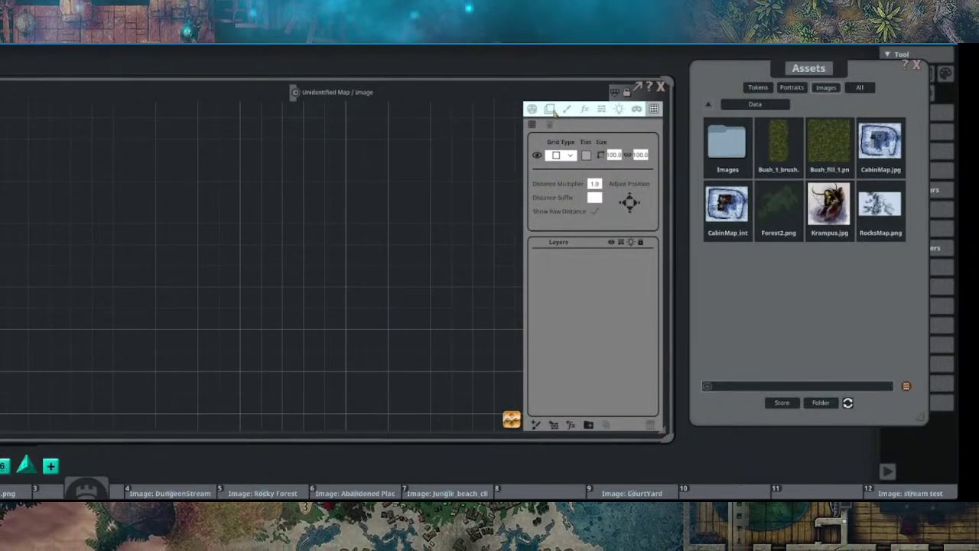
Step: Return to the painting tools and reduce the light blue stroke's size to 0.5
{"action": "left_click", "coordinate": [566, 108]}
{"action": "scroll", "coordinate": [230, 213], "scroll_direction": "up", "scroll_amount": 2}
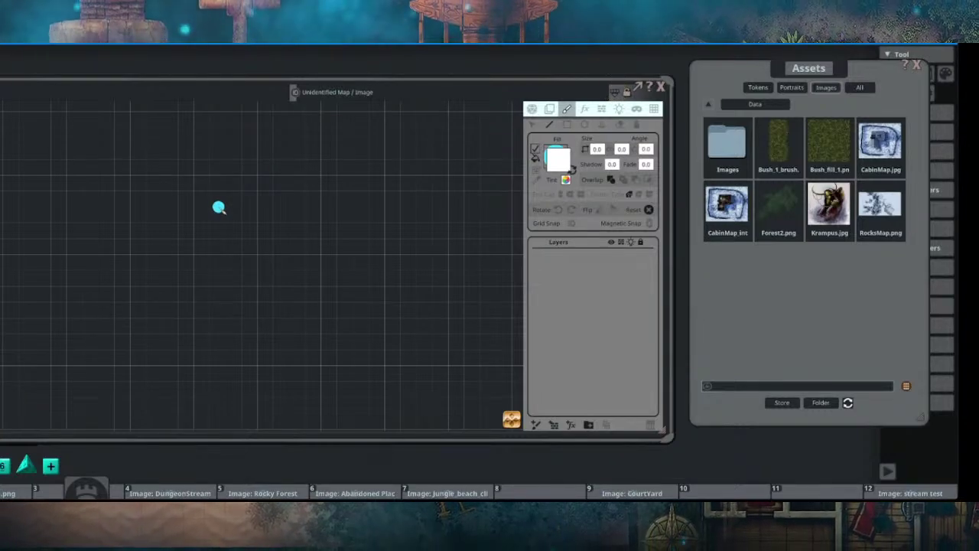
{"action": "scroll", "coordinate": [210, 226], "scroll_direction": "up", "scroll_amount": 2}
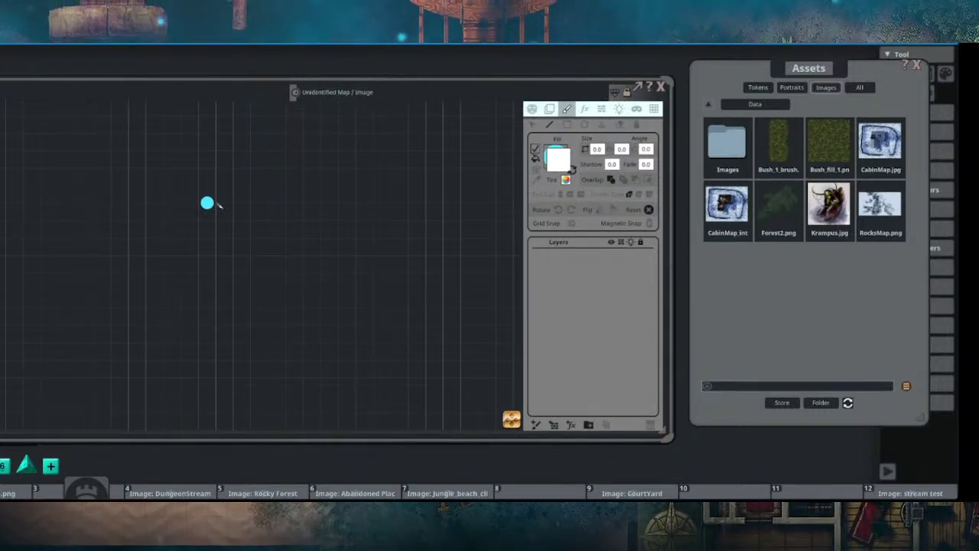
{"action": "left_click", "coordinate": [574, 170]}
{"action": "scroll", "coordinate": [259, 212], "scroll_direction": "down", "scroll_amount": 4}
{"action": "scroll", "coordinate": [206, 179], "scroll_direction": "up", "scroll_amount": 3}
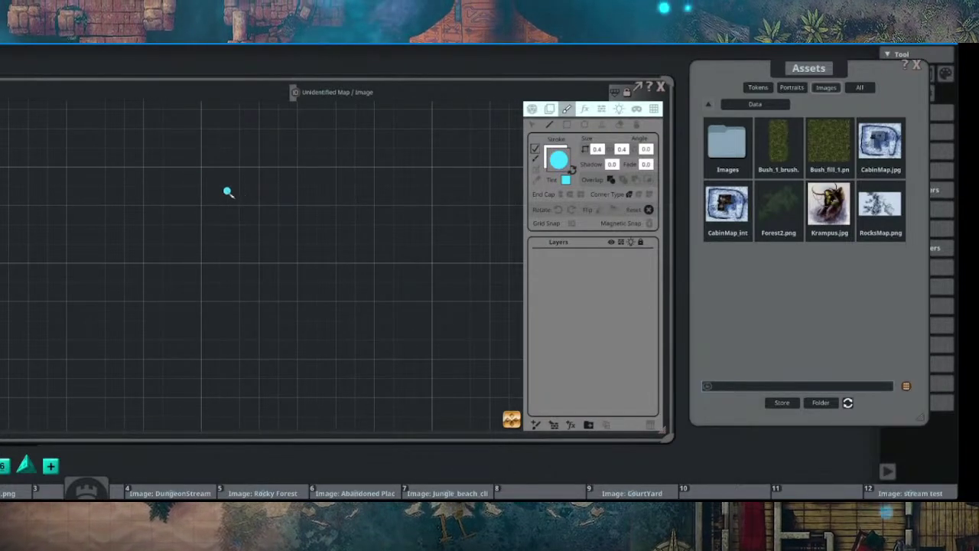
{"action": "scroll", "coordinate": [172, 188], "scroll_direction": "up", "scroll_amount": 1}
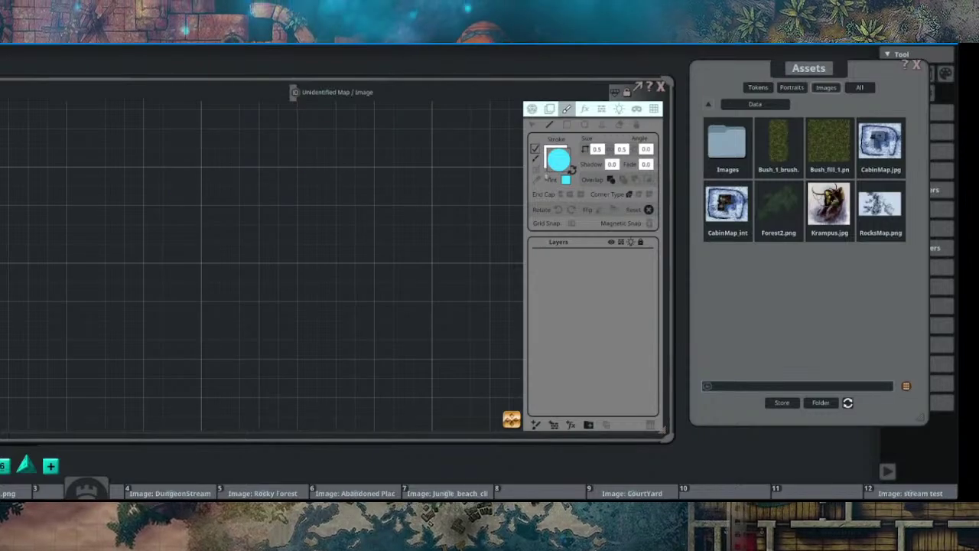
Step: Change the fill's paint colour to off-white
{"action": "left_click", "coordinate": [573, 169]}
{"action": "left_click", "coordinate": [566, 180]}
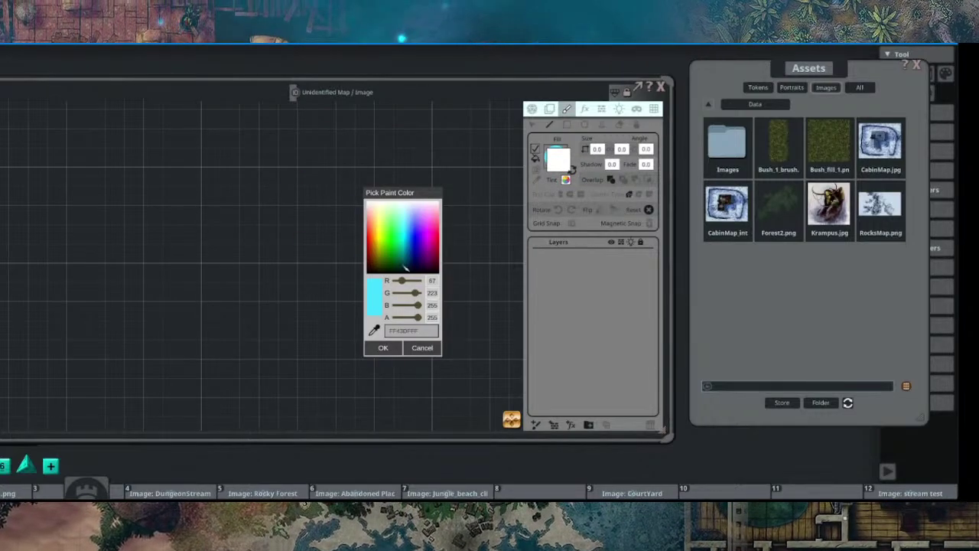
{"action": "left_click", "coordinate": [422, 347]}
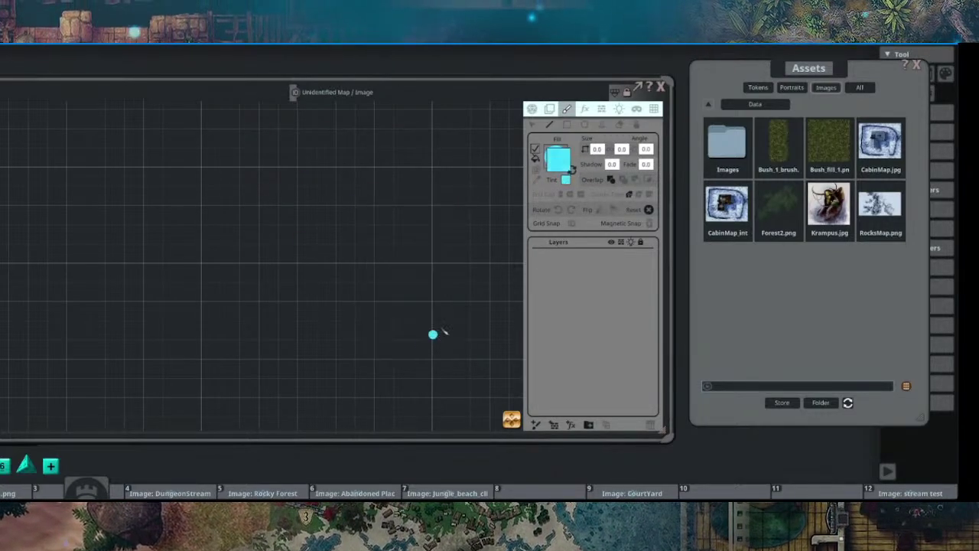
{"action": "left_click", "coordinate": [566, 179]}
{"action": "mouse_move", "coordinate": [403, 282]}
{"action": "left_mouse_down"}
{"action": "mouse_move", "coordinate": [418, 281]}
{"action": "mouse_move", "coordinate": [417, 297]}
{"action": "left_mouse_up"}
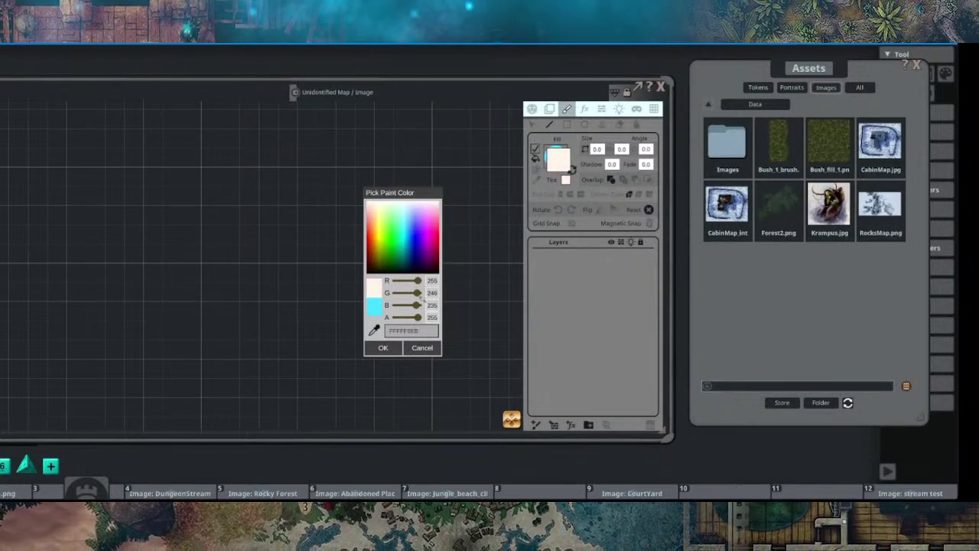
{"action": "left_click", "coordinate": [382, 348]}
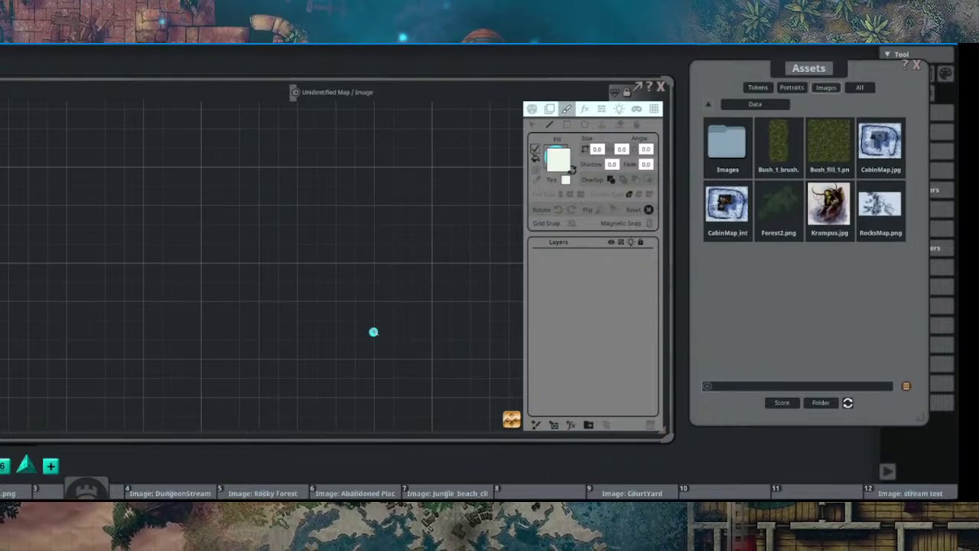
Step: Draw a large, roughly square room with the rectangle tool, using the light blue stroke and off-white fill
{"action": "scroll", "coordinate": [175, 236], "scroll_direction": "down", "scroll_amount": 3}
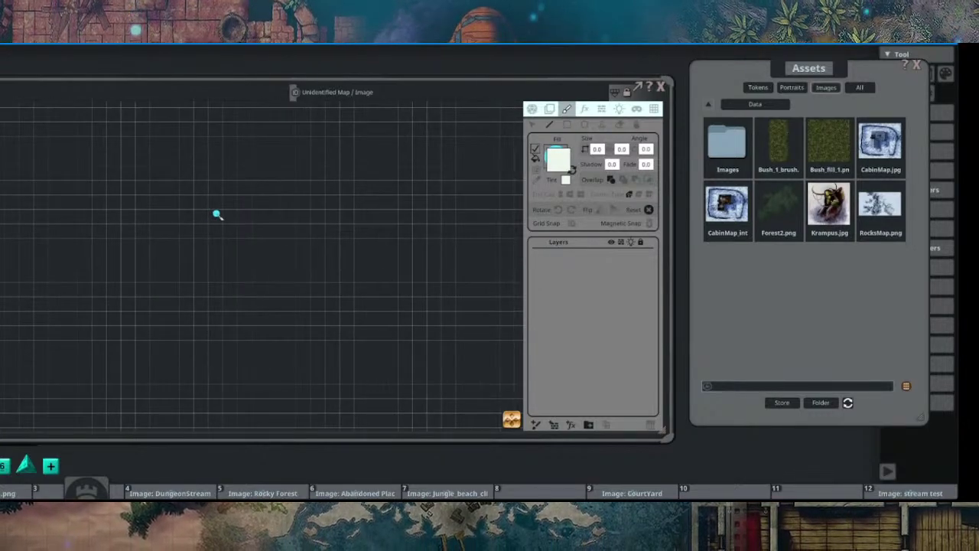
{"action": "scroll", "coordinate": [203, 229], "scroll_direction": "up", "scroll_amount": 3}
{"action": "scroll", "coordinate": [211, 137], "scroll_direction": "up", "scroll_amount": 3}
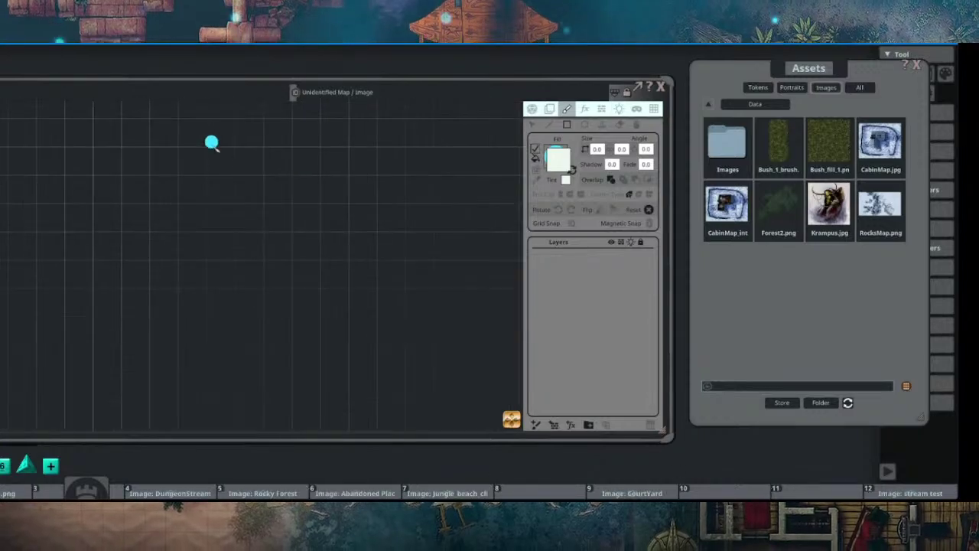
{"action": "left_click", "coordinate": [208, 146], "text": "ctrl"}
{"action": "left_click_drag", "start_coordinate": [208, 147], "coordinate": [434, 385]}
{"action": "left_click_drag", "start_coordinate": [462, 345], "coordinate": [370, 330]}
{"action": "scroll", "coordinate": [402, 327], "scroll_direction": "down", "scroll_amount": 4}
{"action": "scroll", "coordinate": [360, 361], "scroll_direction": "up", "scroll_amount": 3}
Step: Select the room's lower corner points and move both upward to shorten the room with a level lower wall
{"action": "left_click", "coordinate": [532, 125]}
{"action": "left_click_drag", "start_coordinate": [165, 380], "coordinate": [343, 364]}
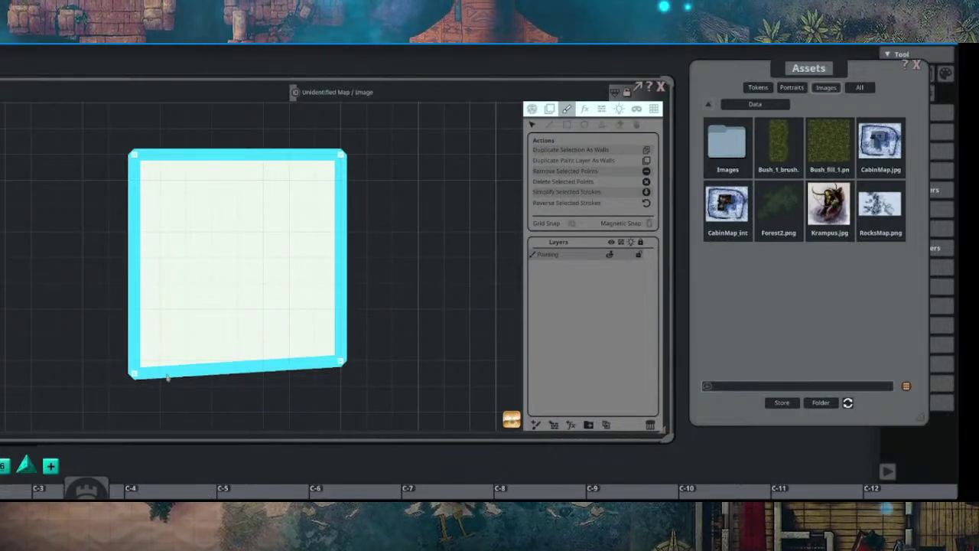
{"action": "left_click_drag", "start_coordinate": [136, 377], "coordinate": [136, 363]}
{"action": "left_click_drag", "start_coordinate": [364, 280], "coordinate": [234, 249]}
Step: Draw a horizontal rectangular corridor off the room's right wall and a narrow vertical branch above it, merging both with the room
{"action": "left_click", "coordinate": [568, 124]}
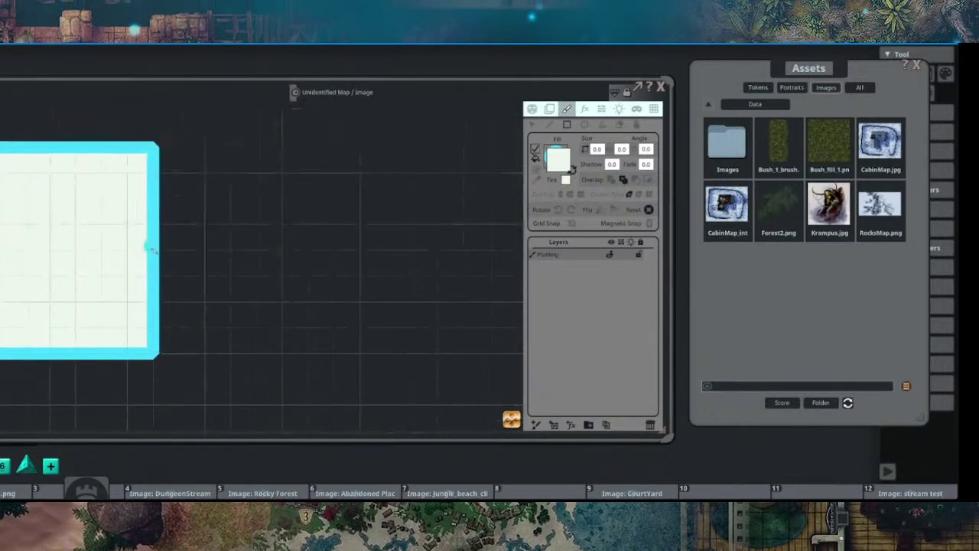
{"action": "mouse_move", "coordinate": [91, 219]}
{"action": "left_mouse_down"}
{"action": "mouse_move", "coordinate": [218, 284]}
{"action": "mouse_move", "coordinate": [356, 281]}
{"action": "mouse_move", "coordinate": [359, 268]}
{"action": "left_mouse_up"}
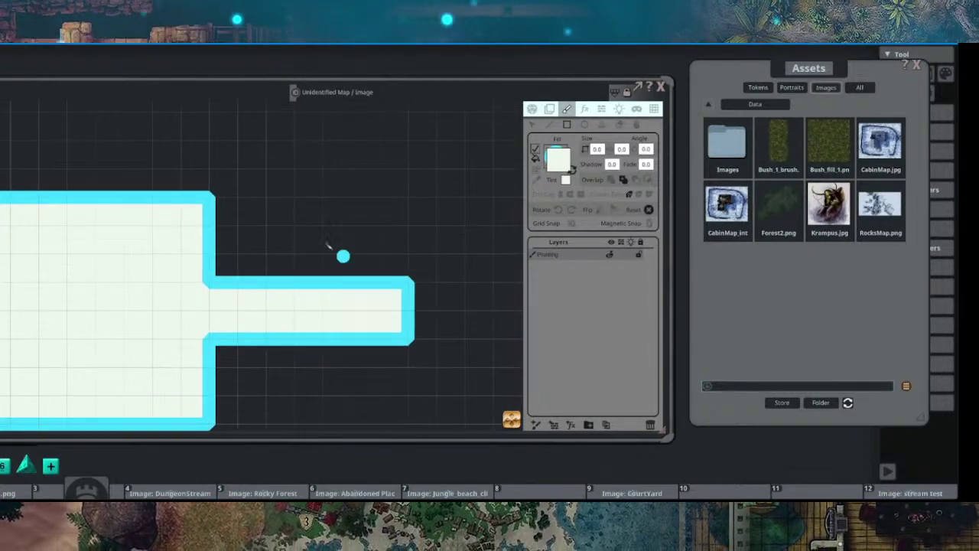
{"action": "left_click_drag", "start_coordinate": [286, 162], "coordinate": [324, 312]}
{"action": "left_click_drag", "start_coordinate": [347, 218], "coordinate": [348, 238]}
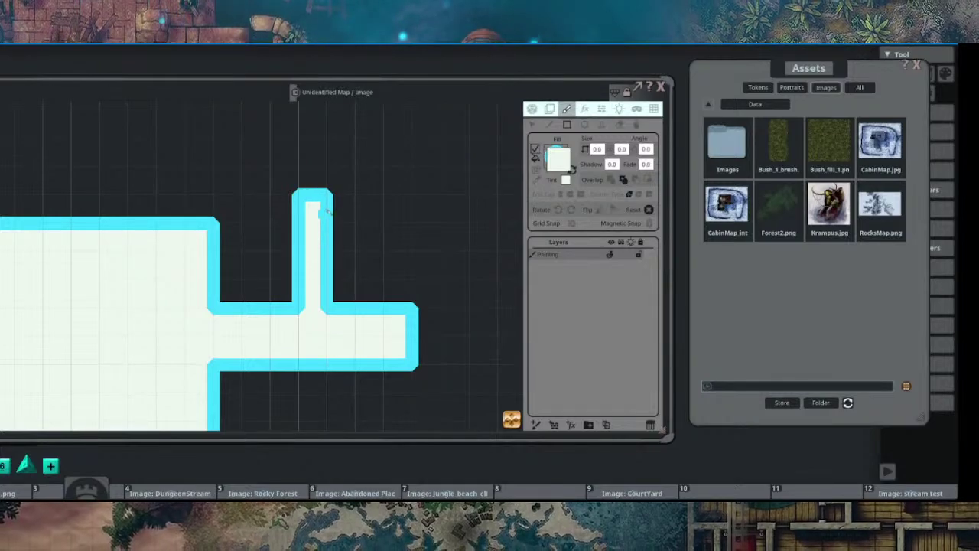
Step: Widen the vertical branch corridor by moving the points of its right wall outward, keeping the wall straight
{"action": "left_click", "coordinate": [532, 125]}
{"action": "left_click_drag", "start_coordinate": [318, 180], "coordinate": [350, 339]}
{"action": "mouse_move", "coordinate": [327, 309]}
{"action": "left_mouse_down"}
{"action": "mouse_move", "coordinate": [354, 313]}
{"action": "mouse_move", "coordinate": [345, 310]}
{"action": "left_mouse_up"}
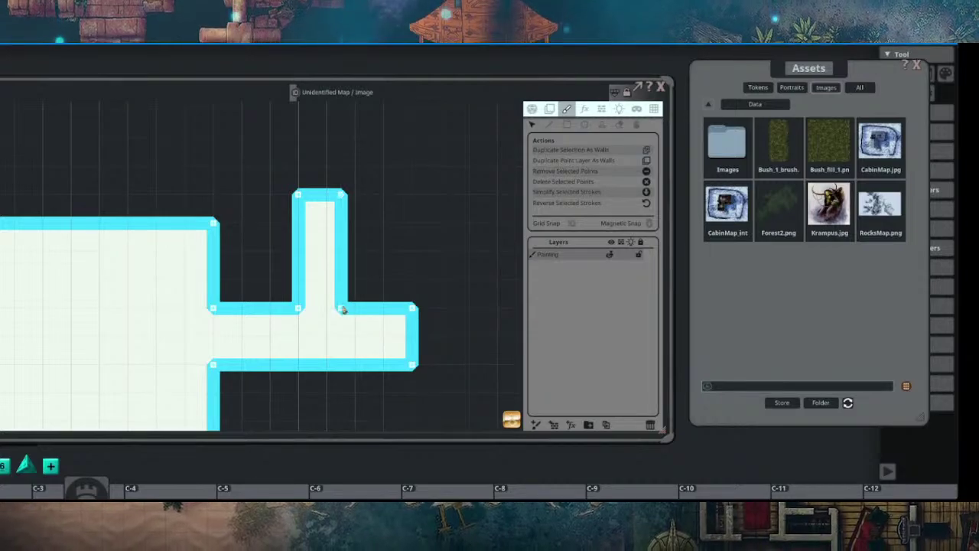
{"action": "left_click_drag", "start_coordinate": [278, 179], "coordinate": [296, 310]}
{"action": "left_click_drag", "start_coordinate": [334, 189], "coordinate": [352, 343]}
{"action": "mouse_move", "coordinate": [341, 309]}
{"action": "left_mouse_down"}
{"action": "mouse_move", "coordinate": [331, 310]}
{"action": "mouse_move", "coordinate": [340, 305]}
{"action": "left_mouse_up"}
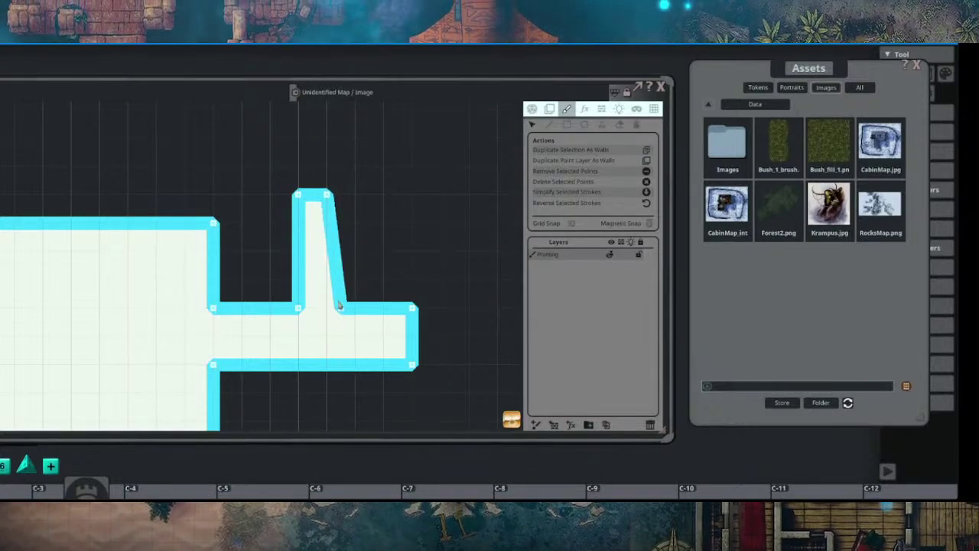
{"action": "left_click_drag", "start_coordinate": [328, 198], "coordinate": [340, 197]}
Step: Draw a large circular chamber over the room's upper-left corner with the ellipse tool, merged with the existing shape
{"action": "left_click", "coordinate": [584, 126]}
{"action": "left_click_drag", "start_coordinate": [330, 265], "coordinate": [456, 231]}
{"action": "mouse_move", "coordinate": [232, 271]}
{"action": "left_mouse_down"}
{"action": "mouse_move", "coordinate": [267, 262]}
{"action": "mouse_move", "coordinate": [234, 284]}
{"action": "left_mouse_up"}
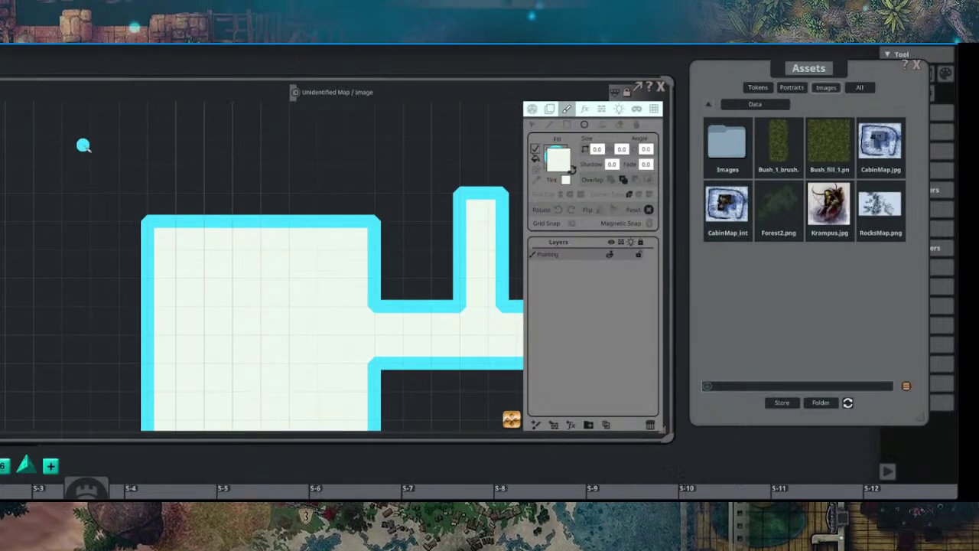
{"action": "left_click_drag", "start_coordinate": [64, 129], "coordinate": [234, 329]}
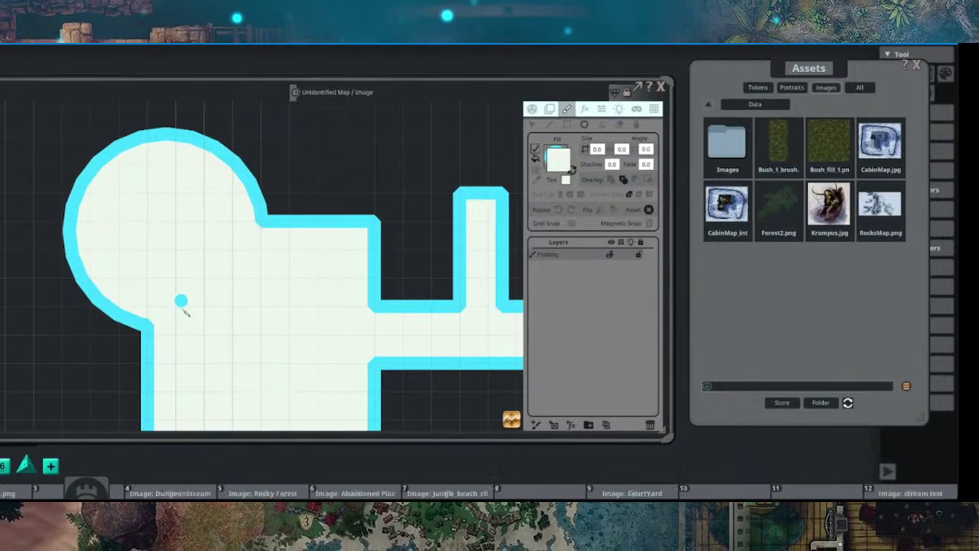
{"action": "left_click_drag", "start_coordinate": [186, 311], "coordinate": [245, 257]}
Step: Switch the overlap mode to subtract and cut a smaller round hole inside the circular chamber
{"action": "scroll", "coordinate": [244, 257], "scroll_direction": "down", "scroll_amount": 1}
{"action": "scroll", "coordinate": [239, 253], "scroll_direction": "down", "scroll_amount": 1}
{"action": "scroll", "coordinate": [247, 295], "scroll_direction": "up", "scroll_amount": 2}
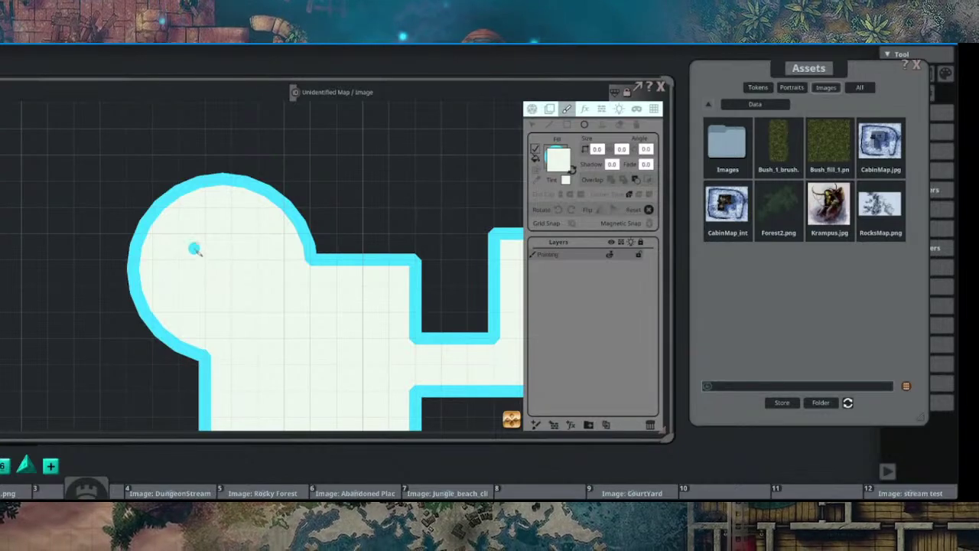
{"action": "left_click_drag", "start_coordinate": [223, 276], "coordinate": [286, 224]}
{"action": "left_click_drag", "start_coordinate": [308, 264], "coordinate": [283, 227]}
{"action": "left_click", "coordinate": [603, 125]}
{"action": "scroll", "coordinate": [201, 273], "scroll_direction": "up", "scroll_amount": 2}
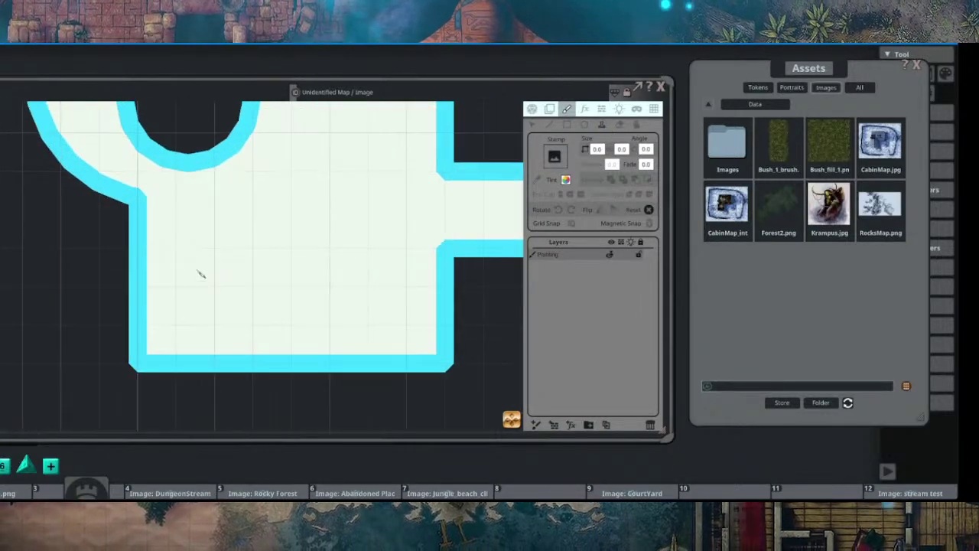
{"action": "scroll", "coordinate": [232, 267], "scroll_direction": "down", "scroll_amount": 1}
Step: Erase a narrow, nearly horizontal channel through the room's left wall to about the middle of the floor
{"action": "left_click", "coordinate": [619, 125]}
{"action": "scroll", "coordinate": [311, 265], "scroll_direction": "down", "scroll_amount": 2}
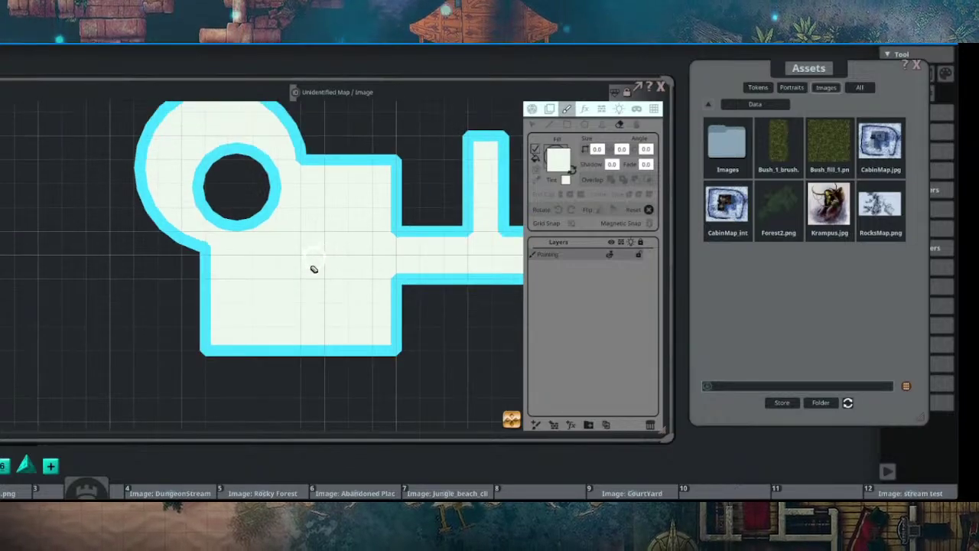
{"action": "left_click_drag", "start_coordinate": [312, 267], "coordinate": [286, 293]}
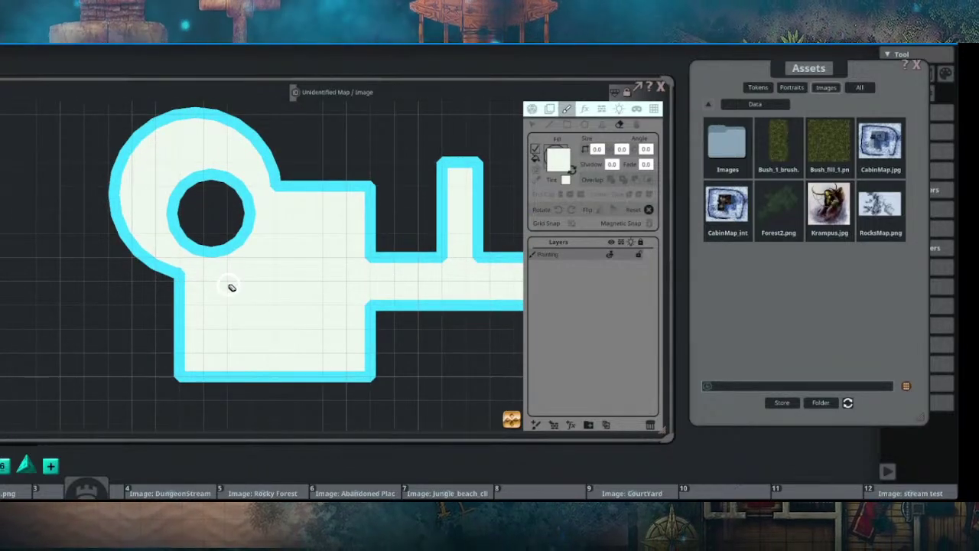
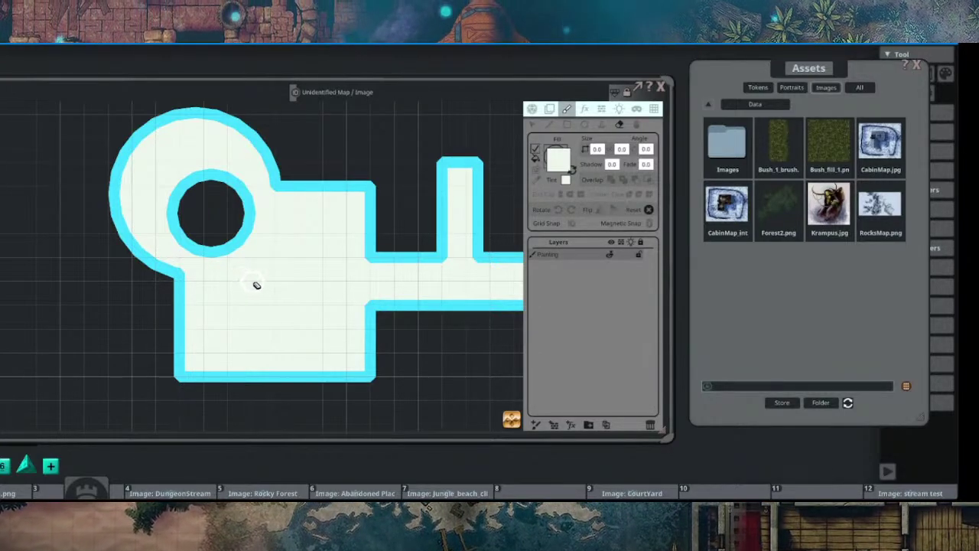
{"action": "left_click_drag", "start_coordinate": [263, 291], "coordinate": [255, 274]}
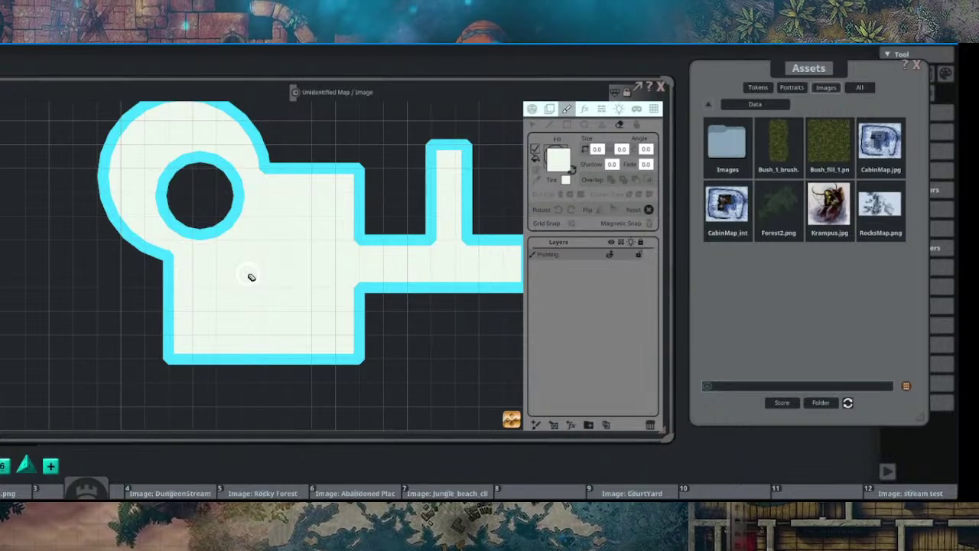
{"action": "left_click_drag", "start_coordinate": [225, 300], "coordinate": [231, 272]}
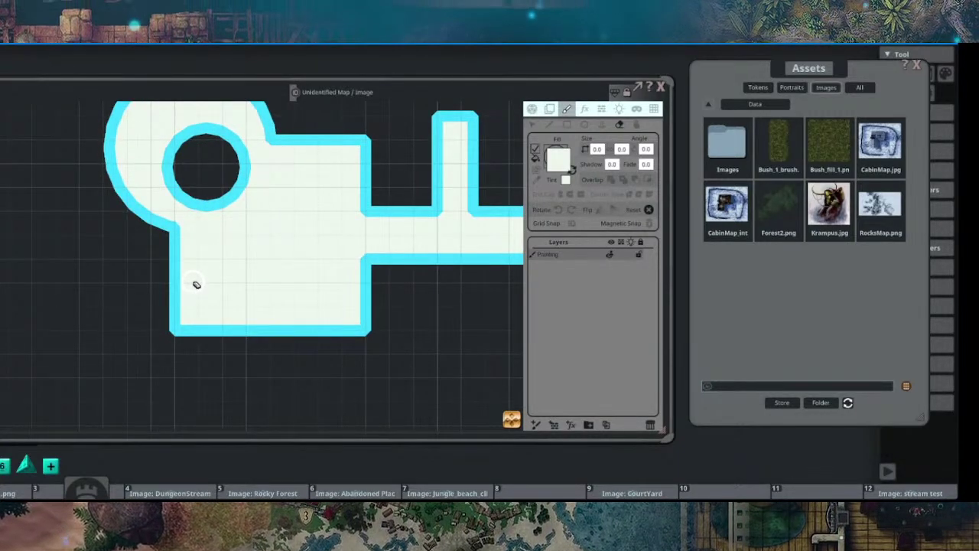
{"action": "scroll", "coordinate": [196, 284], "scroll_direction": "up", "scroll_amount": 3}
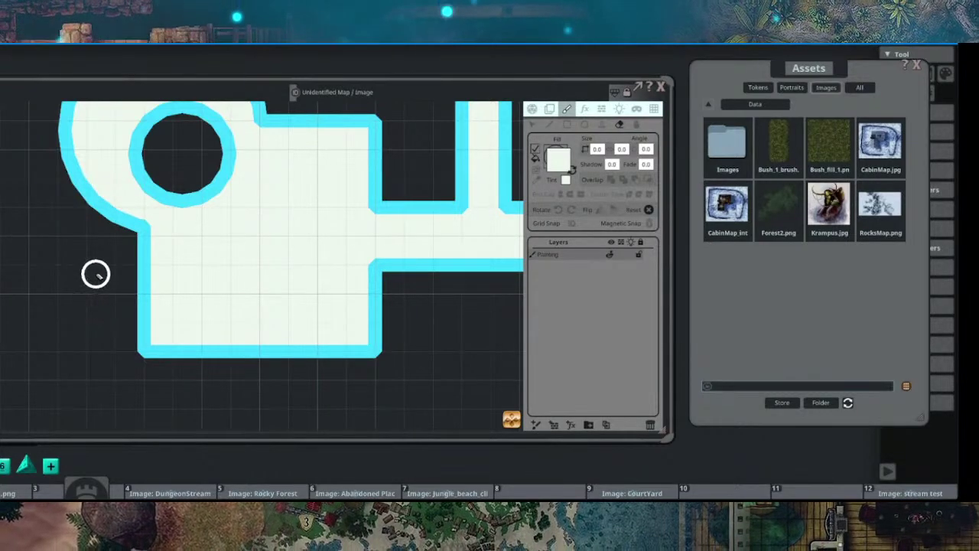
{"action": "left_click_drag", "start_coordinate": [77, 277], "coordinate": [257, 288]}
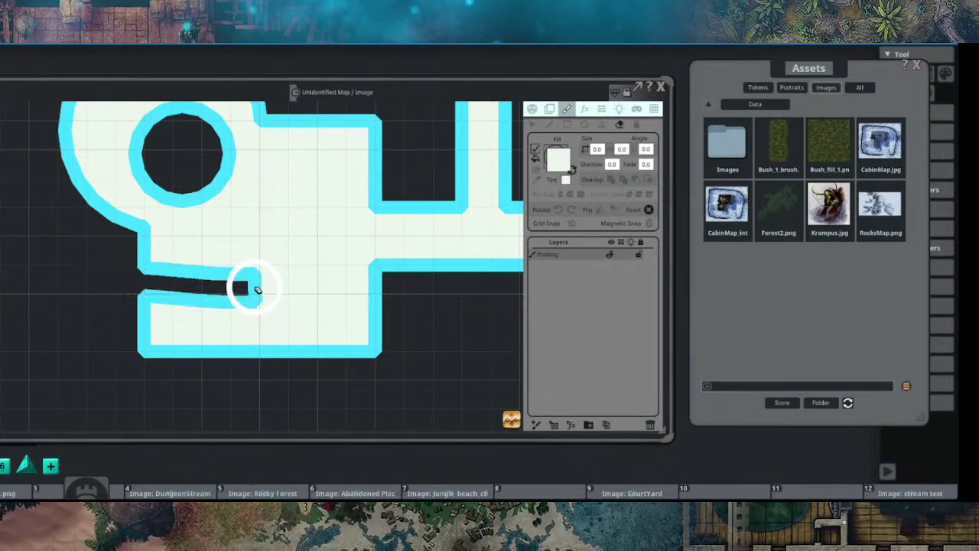
Step: Erase a short vertical cut crossing the horizontal channel, and undo that cut
{"action": "left_click_drag", "start_coordinate": [204, 240], "coordinate": [218, 332]}
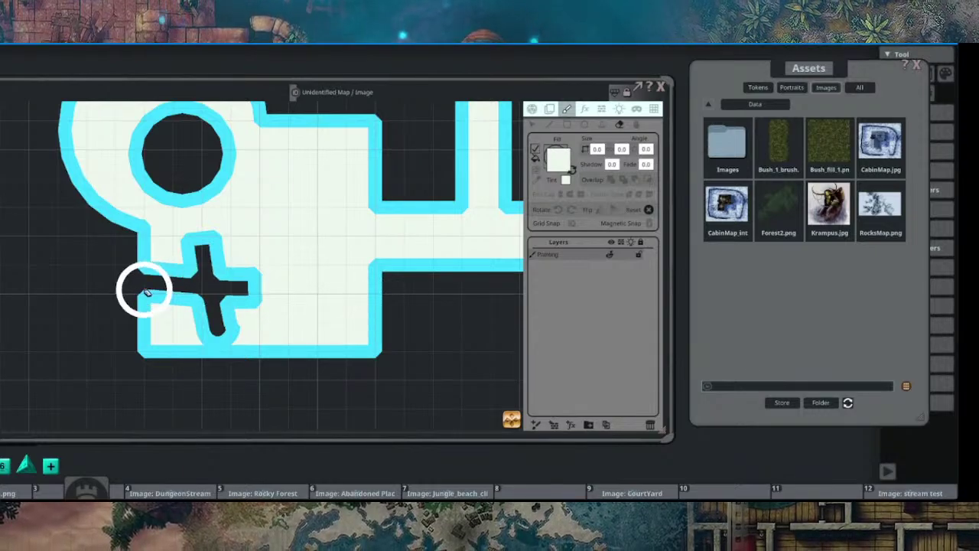
{"action": "scroll", "coordinate": [262, 328], "scroll_direction": "down", "scroll_amount": 5}
{"action": "scroll", "coordinate": [258, 270], "scroll_direction": "up", "scroll_amount": 4}
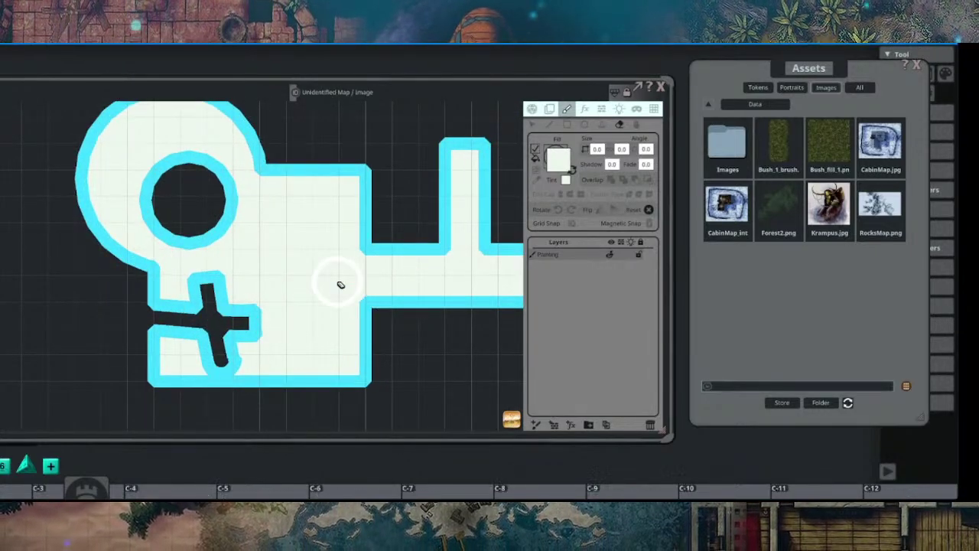
{"action": "key", "text": "ctrl+z"}
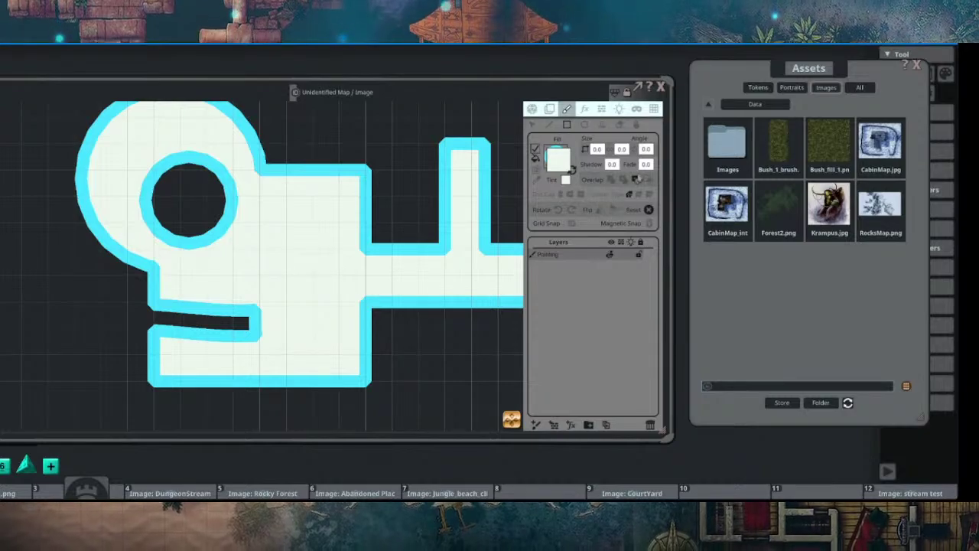
Step: Try drawing overlapping rectangles across the channel's inner end inside the room, and undo them
{"action": "left_click_drag", "start_coordinate": [275, 266], "coordinate": [195, 349]}
{"action": "left_click_drag", "start_coordinate": [312, 295], "coordinate": [233, 343]}
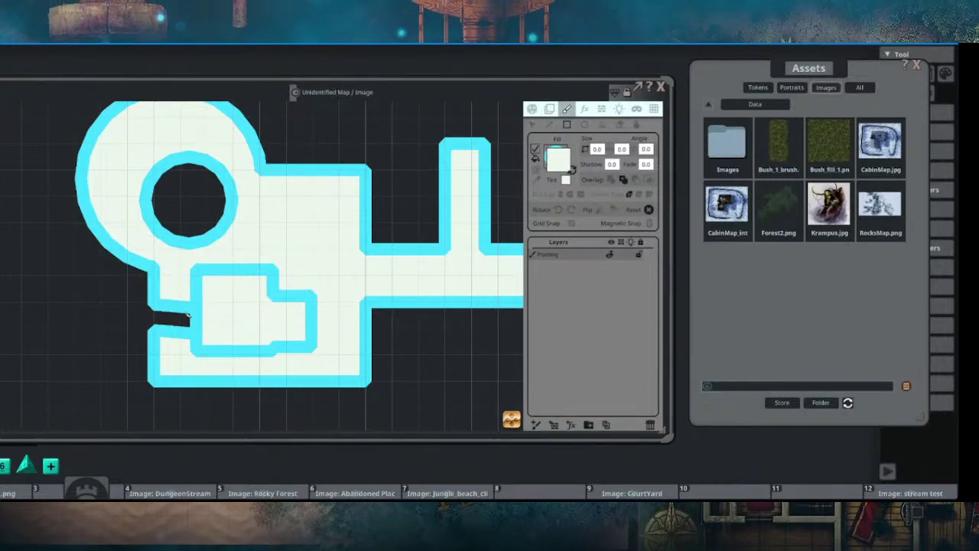
{"action": "left_click_drag", "start_coordinate": [185, 286], "coordinate": [229, 347]}
{"action": "left_click_drag", "start_coordinate": [313, 247], "coordinate": [120, 267]}
{"action": "key", "text": "ctrl+z"}
{"action": "key", "text": "ctrl+z"}
{"action": "key", "text": "ctrl+z"}
Step: Disable the fill and draw a straight vertical wall with a 0.5 stroke from the room's upper wall to mid-room
{"action": "scroll", "coordinate": [156, 283], "scroll_direction": "down", "scroll_amount": 3}
{"action": "left_click_drag", "start_coordinate": [294, 228], "coordinate": [244, 266]}
{"action": "scroll", "coordinate": [188, 248], "scroll_direction": "up", "scroll_amount": 2}
{"action": "left_click_drag", "start_coordinate": [111, 234], "coordinate": [338, 256]}
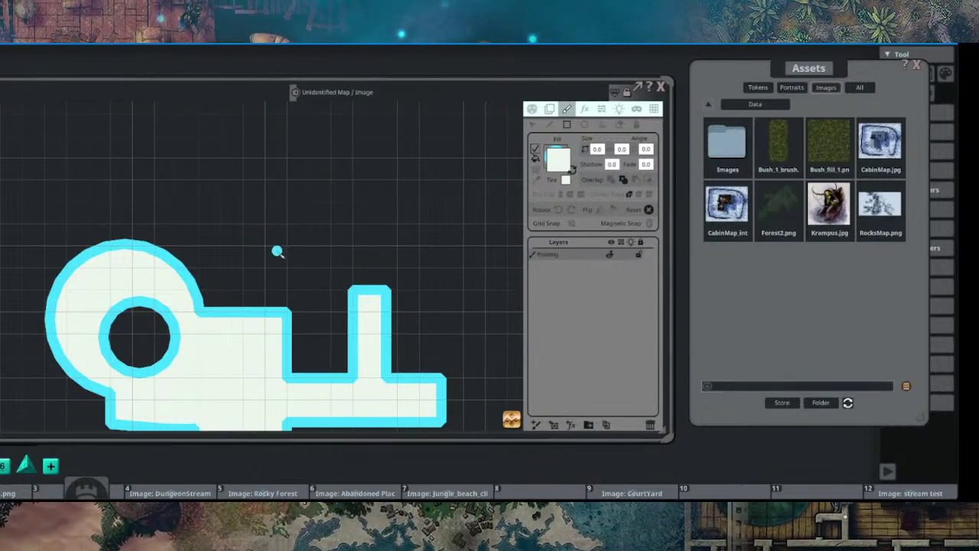
{"action": "left_click_drag", "start_coordinate": [277, 251], "coordinate": [306, 227]}
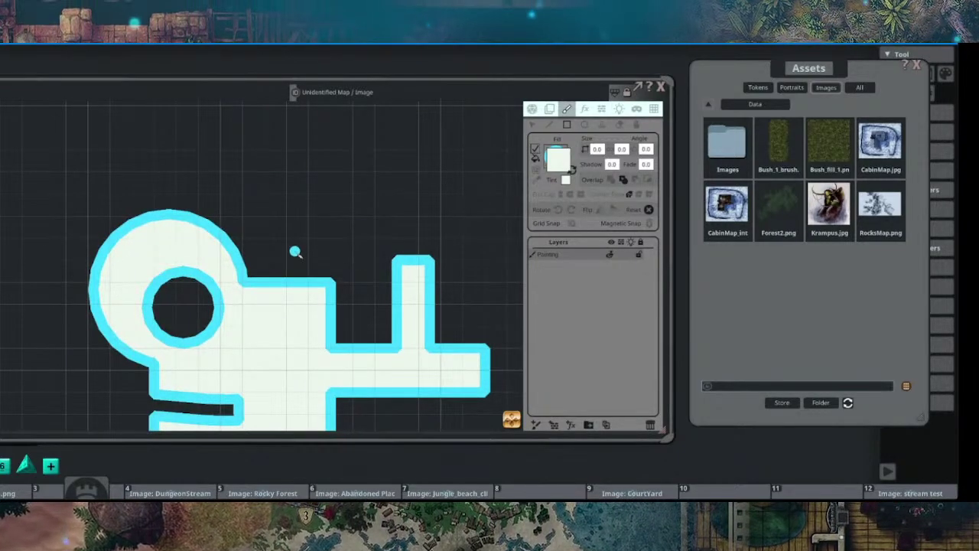
{"action": "left_click_drag", "start_coordinate": [272, 282], "coordinate": [310, 223]}
{"action": "left_click", "coordinate": [535, 149]}
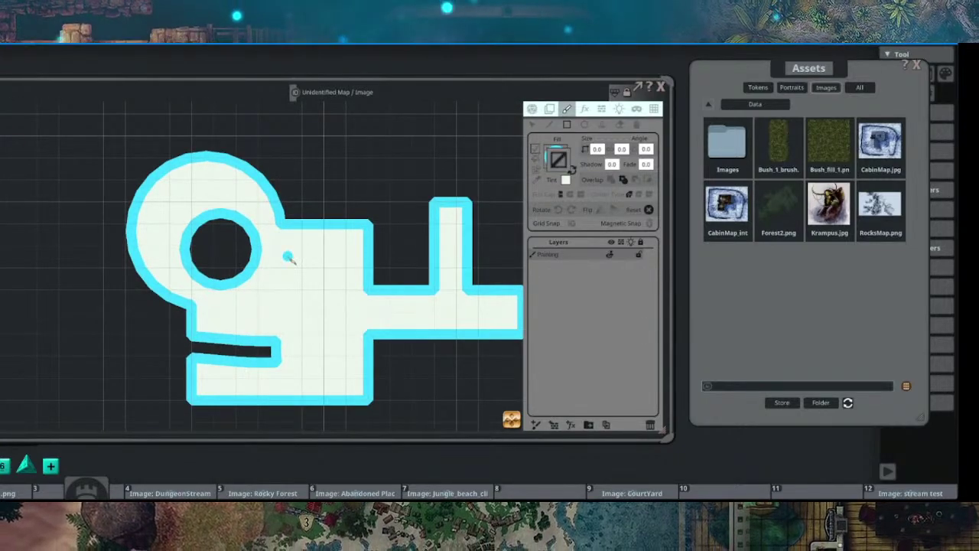
{"action": "scroll", "coordinate": [288, 257], "scroll_direction": "up", "scroll_amount": 4}
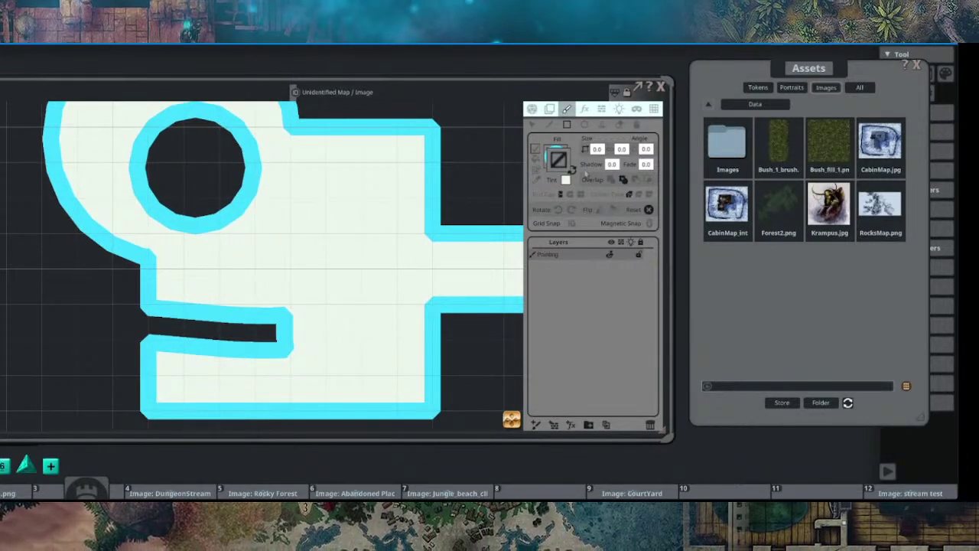
{"action": "left_click", "coordinate": [573, 172]}
{"action": "mouse_move", "coordinate": [257, 248]}
{"action": "left_mouse_down"}
{"action": "mouse_move", "coordinate": [262, 230]}
{"action": "mouse_move", "coordinate": [220, 260]}
{"action": "mouse_move", "coordinate": [136, 269]}
{"action": "left_mouse_up"}
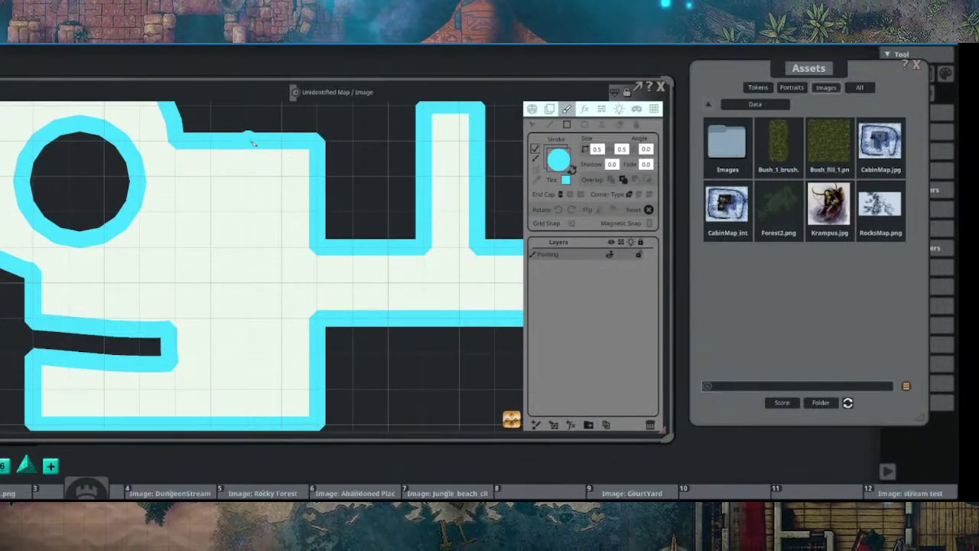
{"action": "left_click_drag", "start_coordinate": [210, 143], "coordinate": [210, 287]}
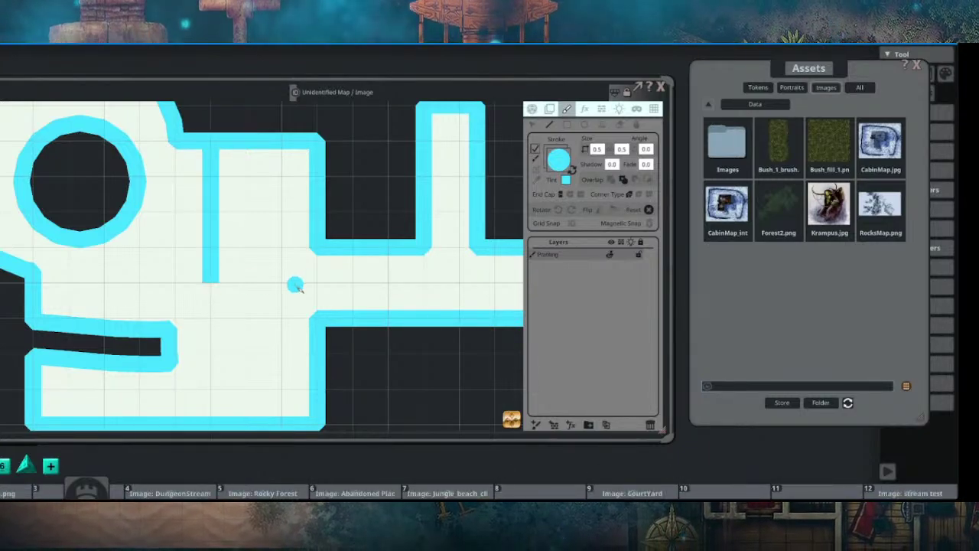
Step: Set the stroke's end cap to round and redraw the vertical interior wall along the same line
{"action": "scroll", "coordinate": [260, 283], "scroll_direction": "down", "scroll_amount": 3}
{"action": "scroll", "coordinate": [242, 276], "scroll_direction": "up", "scroll_amount": 2}
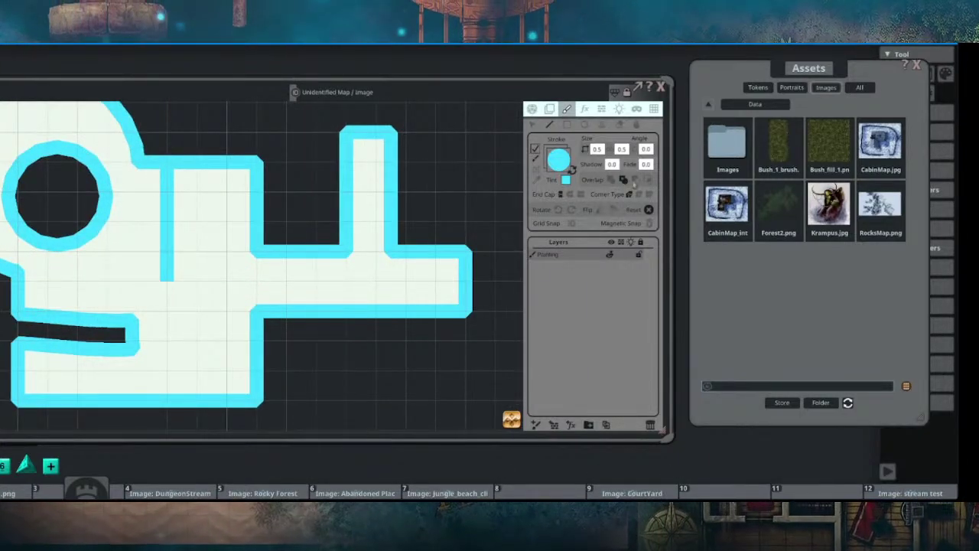
{"action": "left_click", "coordinate": [570, 196]}
{"action": "left_click_drag", "start_coordinate": [136, 312], "coordinate": [136, 275]}
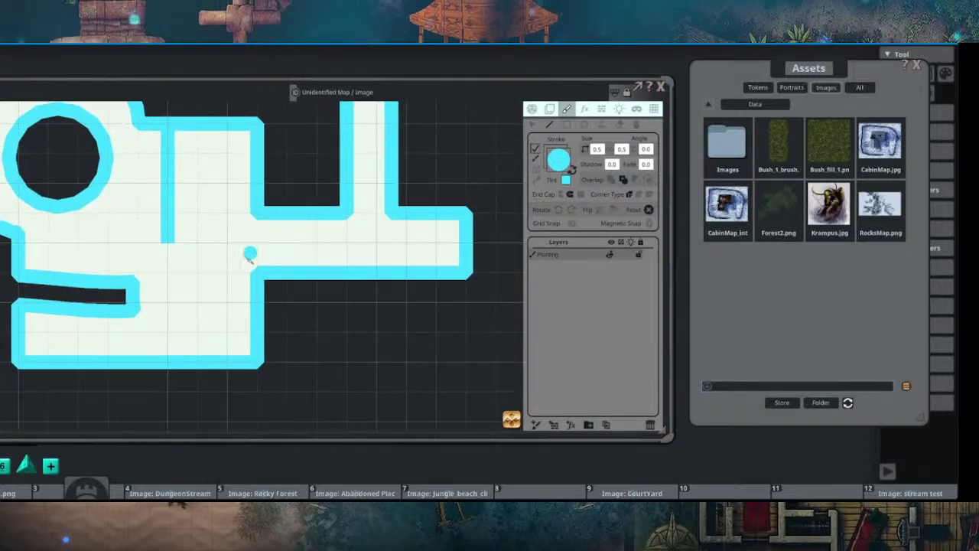
{"action": "mouse_move", "coordinate": [174, 131]}
{"action": "left_mouse_down"}
{"action": "mouse_move", "coordinate": [166, 252]}
{"action": "mouse_move", "coordinate": [236, 242]}
{"action": "mouse_move", "coordinate": [222, 314]}
{"action": "left_mouse_up"}
{"action": "scroll", "coordinate": [192, 264], "scroll_direction": "up", "scroll_amount": 2}
{"action": "scroll", "coordinate": [143, 278], "scroll_direction": "down", "scroll_amount": 2}
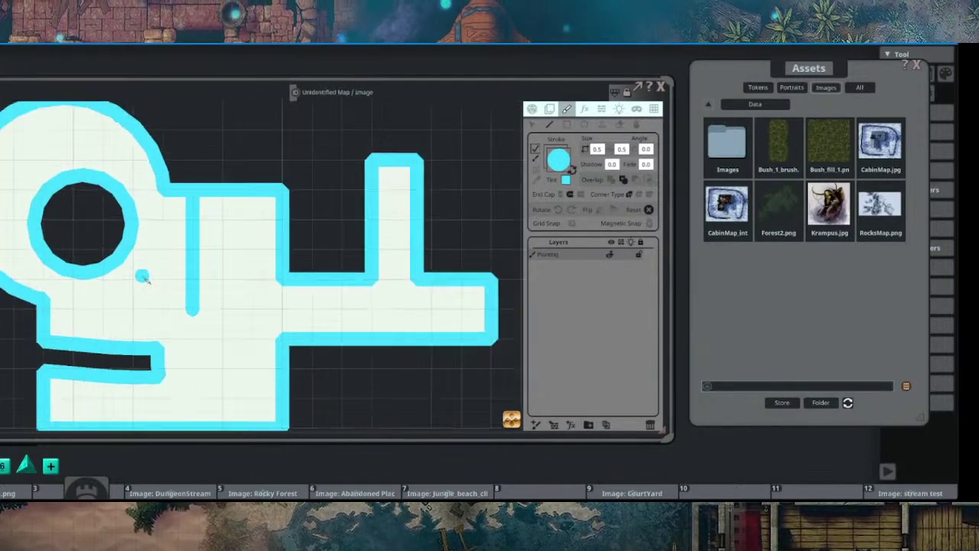
Step: Draw a second vertical wall stroke between the room's lower wall and mid-room, leaving a doorway gap below the first
{"action": "mouse_move", "coordinate": [77, 307]}
{"action": "left_mouse_down"}
{"action": "mouse_move", "coordinate": [162, 305]}
{"action": "mouse_move", "coordinate": [281, 323]}
{"action": "mouse_move", "coordinate": [288, 276]}
{"action": "mouse_move", "coordinate": [224, 209]}
{"action": "left_mouse_up"}
{"action": "mouse_move", "coordinate": [290, 356]}
{"action": "left_mouse_down"}
{"action": "mouse_move", "coordinate": [282, 296]}
{"action": "mouse_move", "coordinate": [296, 271]}
{"action": "left_mouse_up"}
{"action": "scroll", "coordinate": [372, 293], "scroll_direction": "down", "scroll_amount": 3}
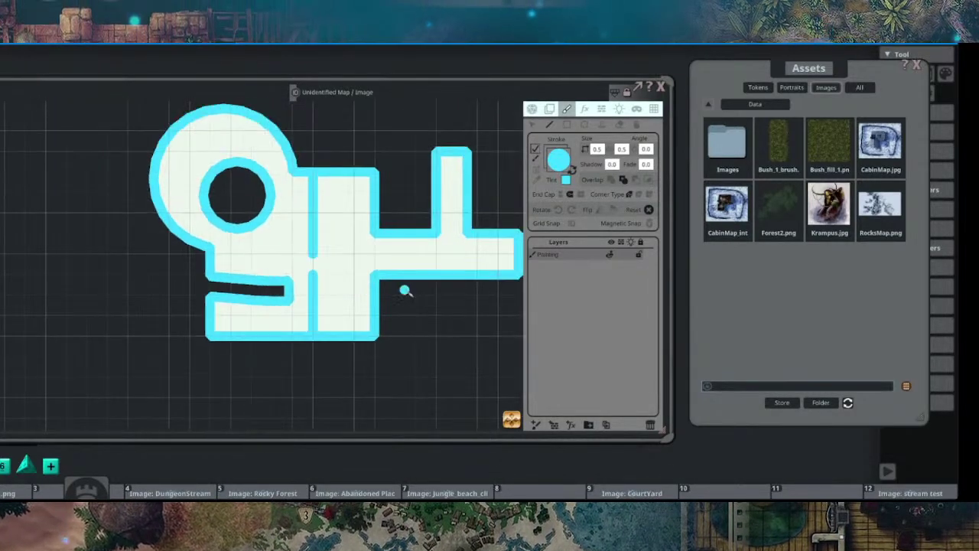
Step: Edit the filled floor's tint, darkening it to black and brightening it to pure white
{"action": "left_click_drag", "start_coordinate": [397, 295], "coordinate": [282, 306]}
{"action": "scroll", "coordinate": [279, 303], "scroll_direction": "up", "scroll_amount": 2}
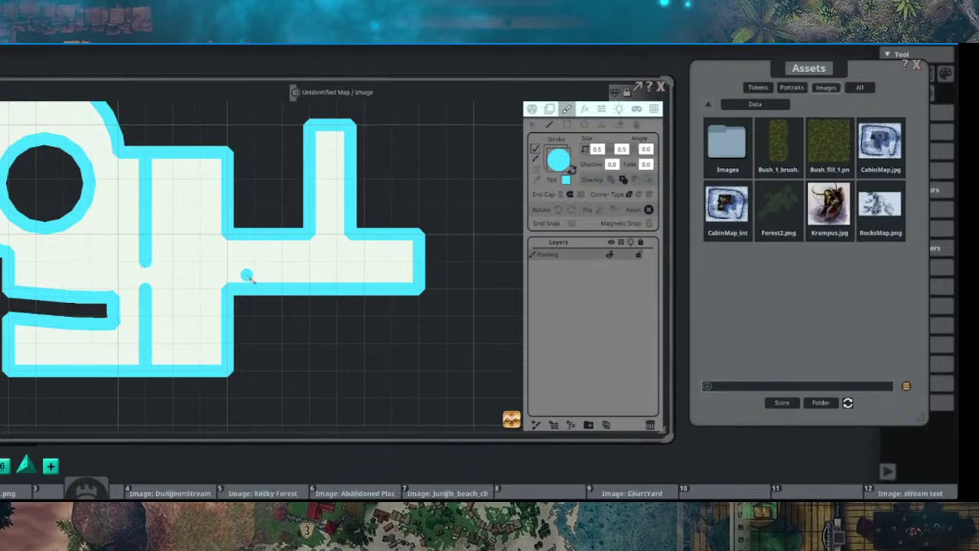
{"action": "scroll", "coordinate": [269, 277], "scroll_direction": "down", "scroll_amount": 1}
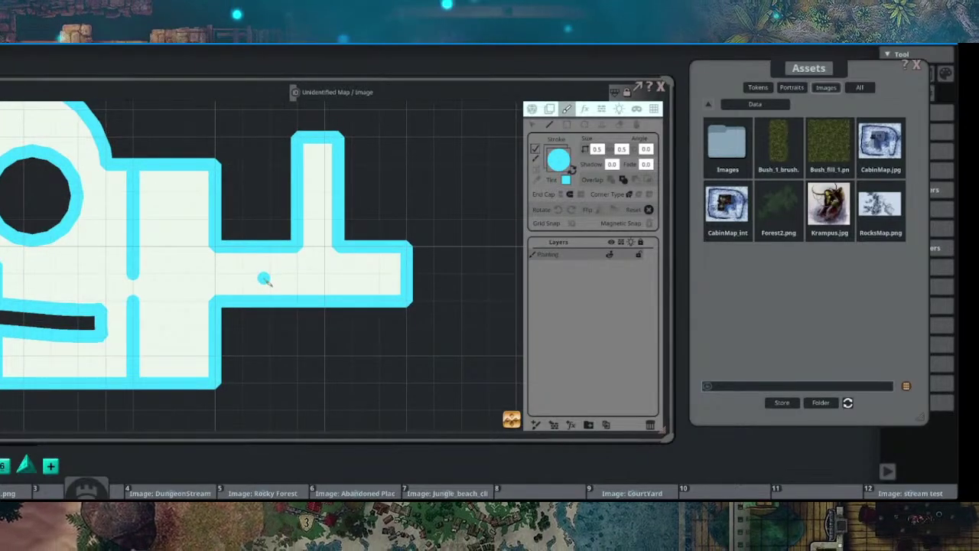
{"action": "left_click_drag", "start_coordinate": [263, 280], "coordinate": [367, 273]}
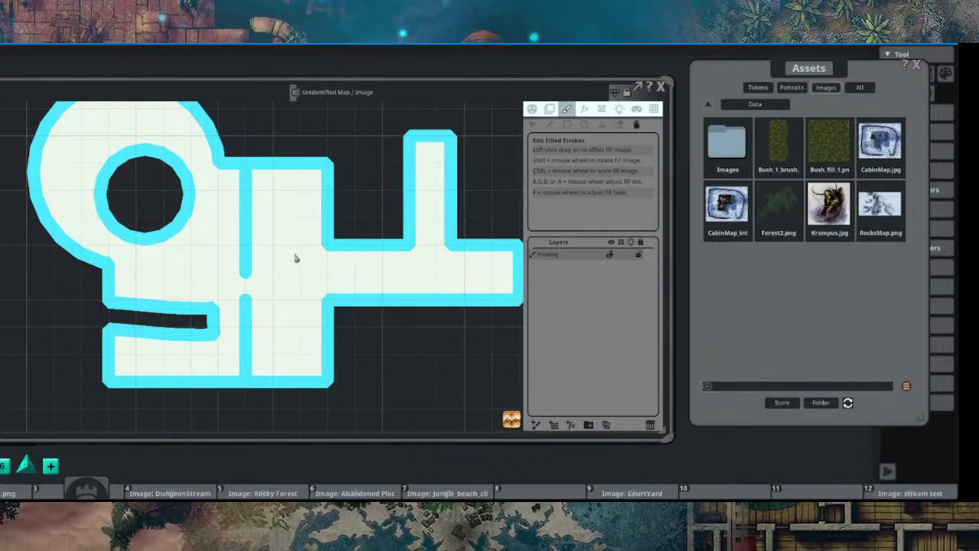
{"action": "scroll", "coordinate": [288, 258], "scroll_direction": "up", "scroll_amount": 1}
{"action": "scroll", "coordinate": [287, 258], "scroll_direction": "down", "scroll_amount": 2}
{"action": "scroll", "coordinate": [288, 258], "scroll_direction": "down", "scroll_amount": 10}
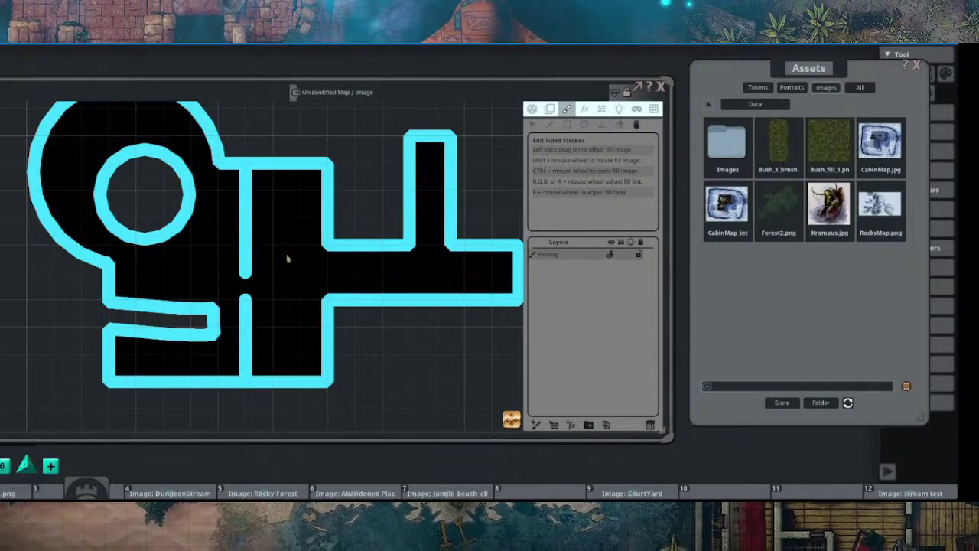
{"action": "scroll", "coordinate": [287, 259], "scroll_direction": "up", "scroll_amount": 10}
{"action": "scroll", "coordinate": [287, 258], "scroll_direction": "up", "scroll_amount": 5}
Step: Reduce the stroke size to about 0.3 and choose the ellipse tool for outlining
{"action": "left_click_drag", "start_coordinate": [338, 239], "coordinate": [260, 240]}
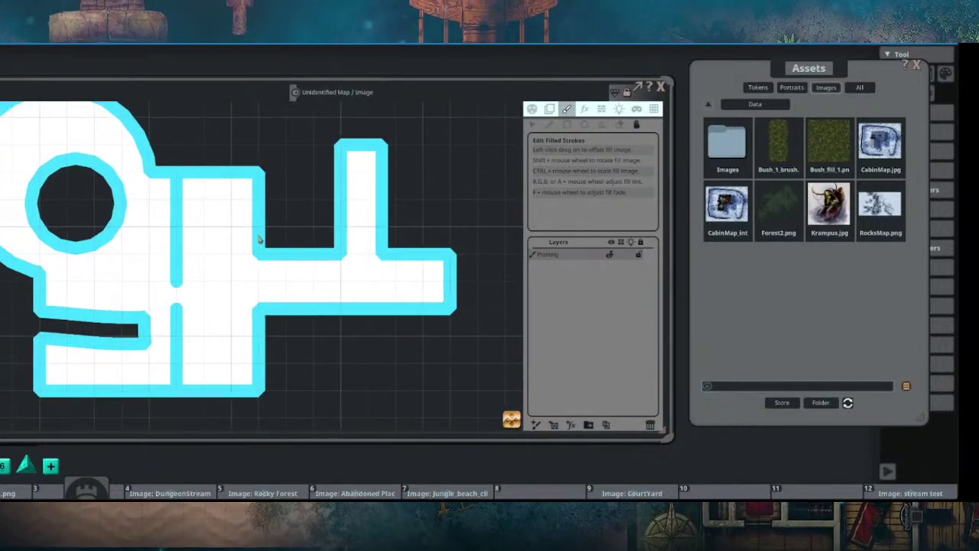
{"action": "left_click", "coordinate": [551, 125]}
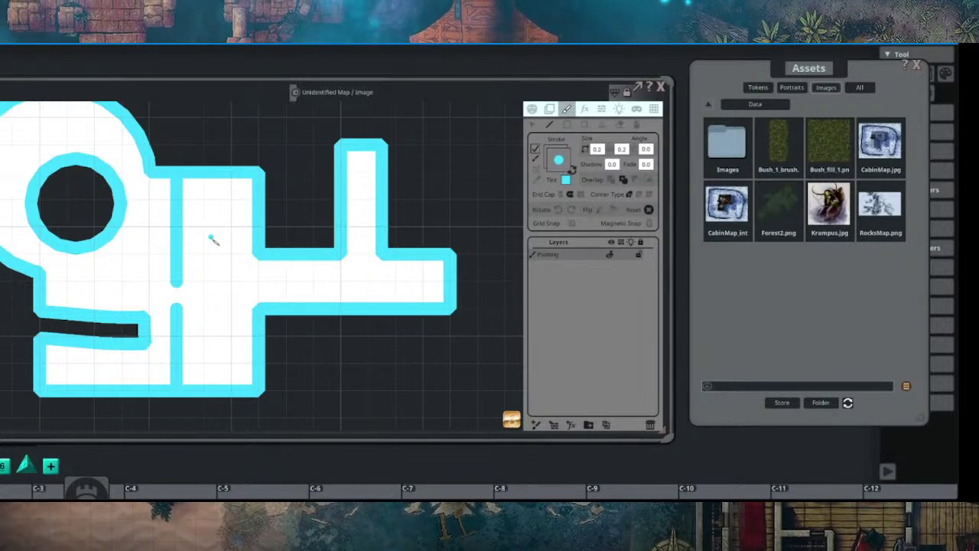
{"action": "scroll", "coordinate": [218, 221], "scroll_direction": "up", "scroll_amount": 2}
{"action": "scroll", "coordinate": [212, 199], "scroll_direction": "up", "scroll_amount": 1}
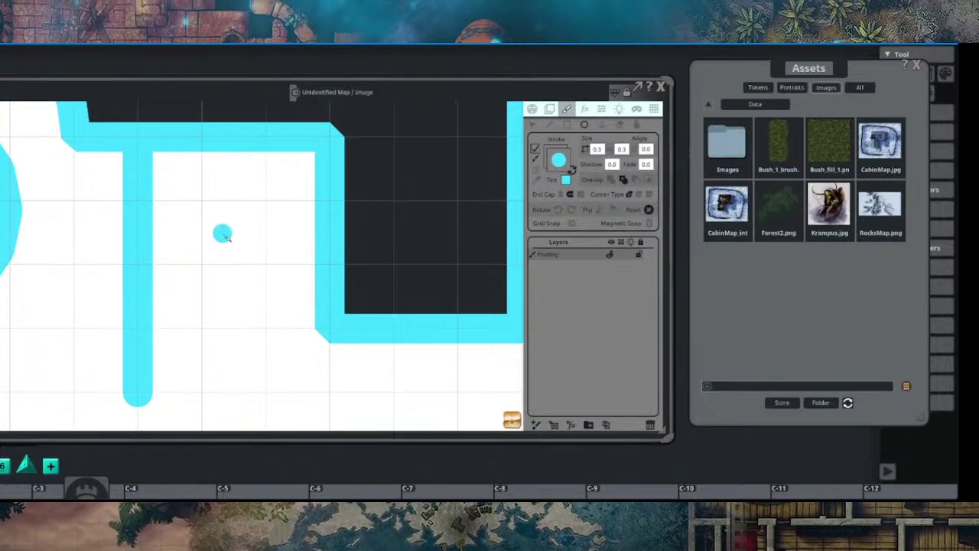
Step: Draw a small circle outline with a 0.2 stroke in the room's right-hand compartment, select all its points and delete them
{"action": "left_click_drag", "start_coordinate": [198, 193], "coordinate": [274, 269]}
{"action": "scroll", "coordinate": [329, 219], "scroll_direction": "down", "scroll_amount": 1}
{"action": "scroll", "coordinate": [329, 220], "scroll_direction": "down", "scroll_amount": 1}
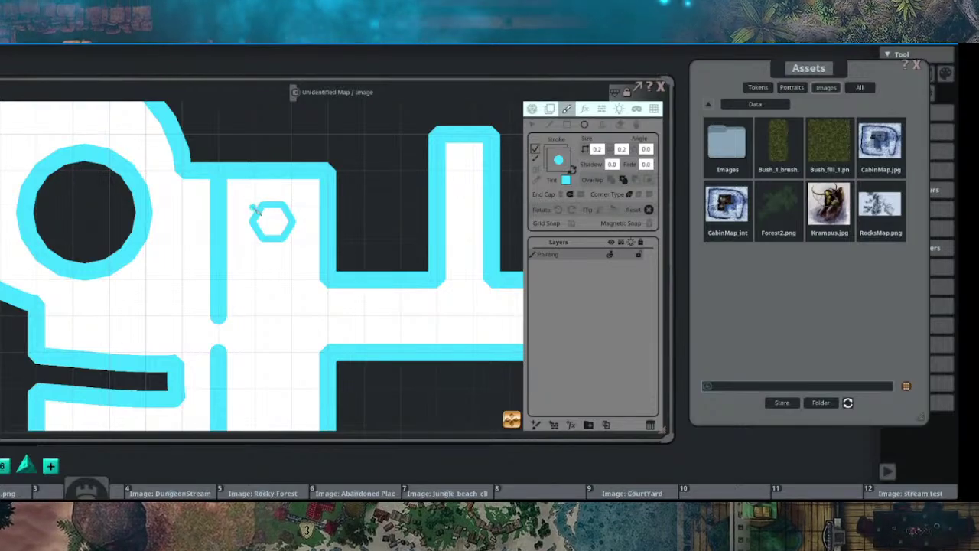
{"action": "scroll", "coordinate": [256, 209], "scroll_direction": "up", "scroll_amount": 1}
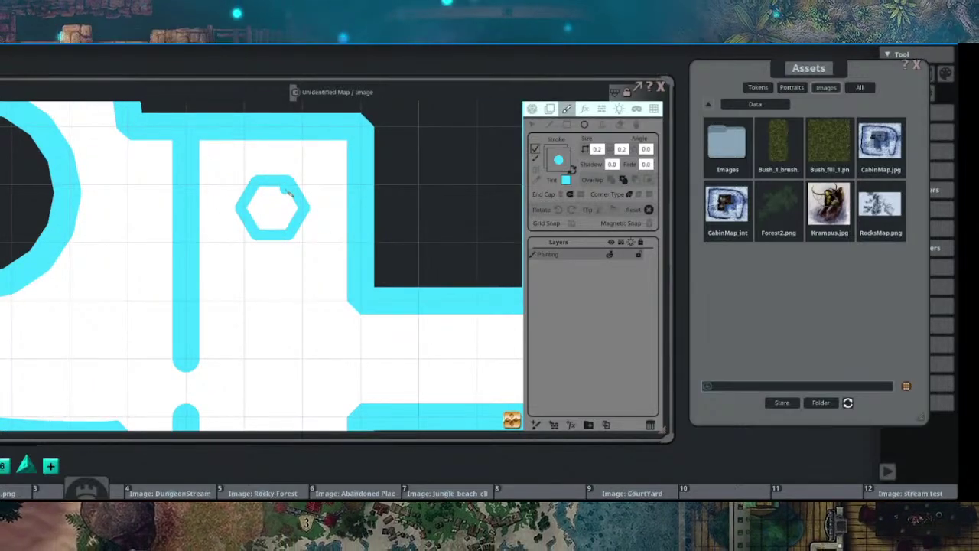
{"action": "scroll", "coordinate": [288, 192], "scroll_direction": "up", "scroll_amount": 1}
{"action": "left_click", "coordinate": [532, 125]}
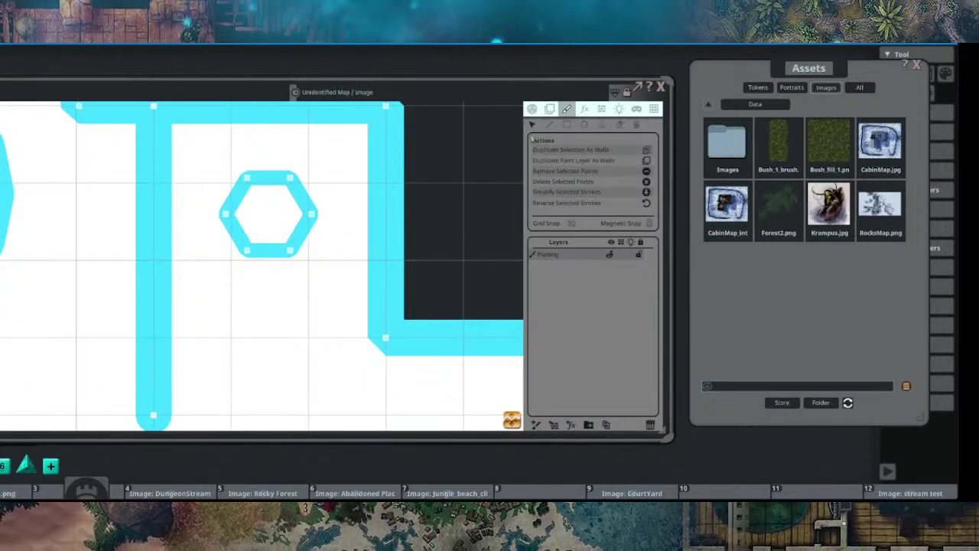
{"action": "left_click_drag", "start_coordinate": [220, 159], "coordinate": [347, 298]}
{"action": "key", "text": "Delete"}
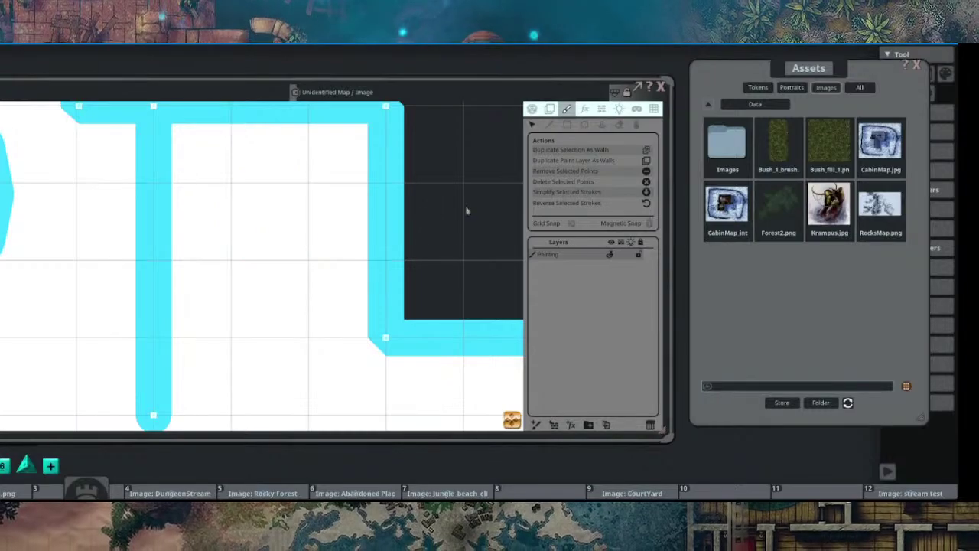
Step: Reselect the ellipse tool and set the map's grid size to 10 by 10
{"action": "left_click", "coordinate": [585, 125]}
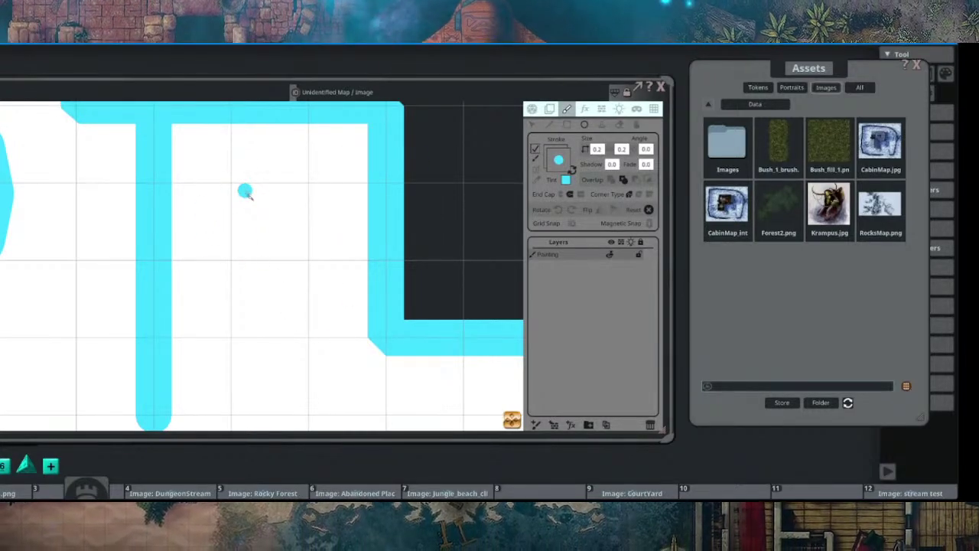
{"action": "scroll", "coordinate": [245, 271], "scroll_direction": "down", "scroll_amount": 2}
{"action": "left_click_drag", "start_coordinate": [235, 269], "coordinate": [336, 291]}
{"action": "left_click", "coordinate": [654, 109]}
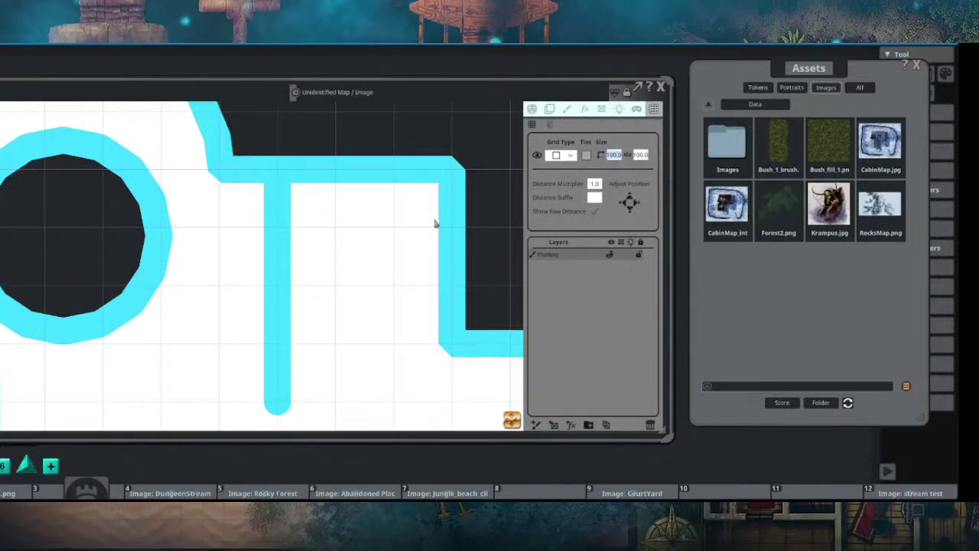
{"action": "key", "text": "Return"}
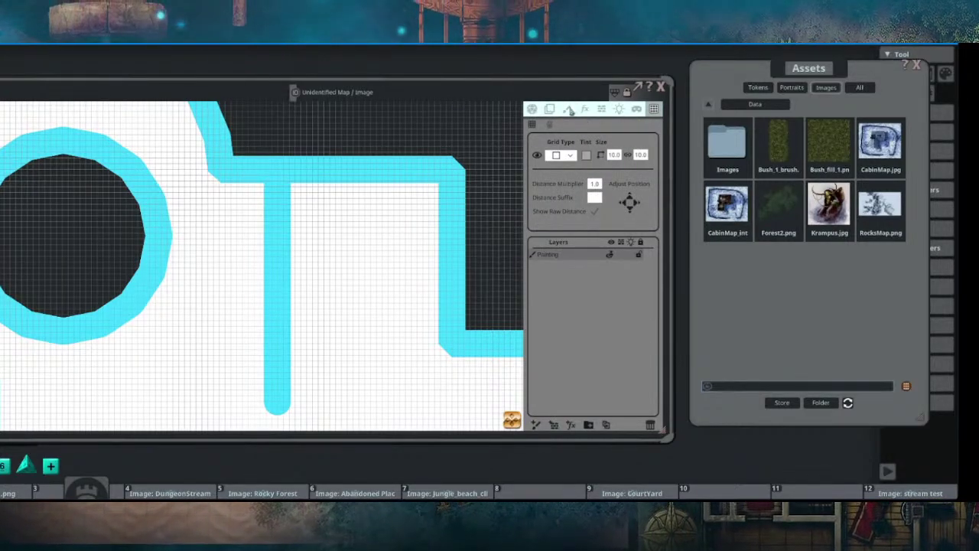
Step: Return to painting and draw a smooth circle outline in the upper part of the room's right-hand compartment
{"action": "left_click", "coordinate": [569, 110]}
{"action": "scroll", "coordinate": [357, 264], "scroll_direction": "up", "scroll_amount": 2}
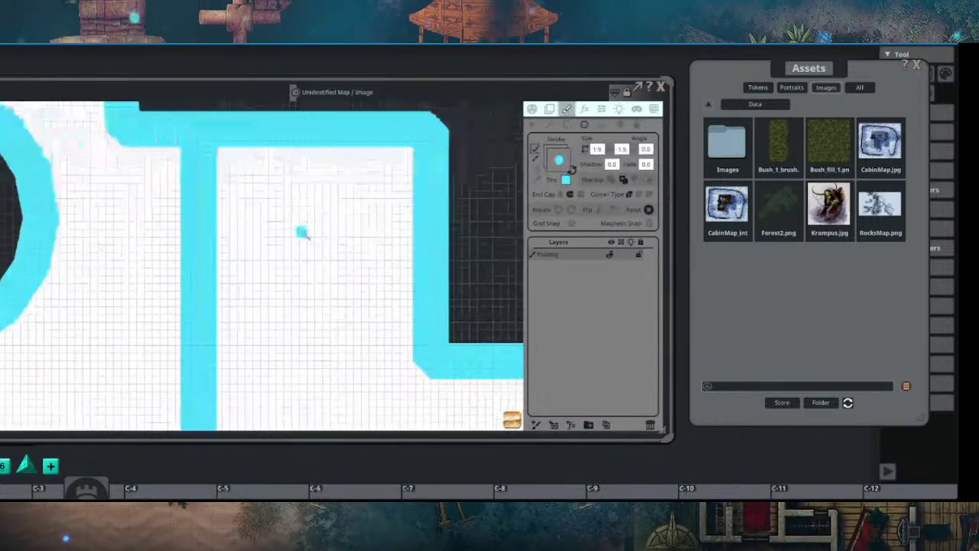
{"action": "left_click_drag", "start_coordinate": [262, 188], "coordinate": [382, 317]}
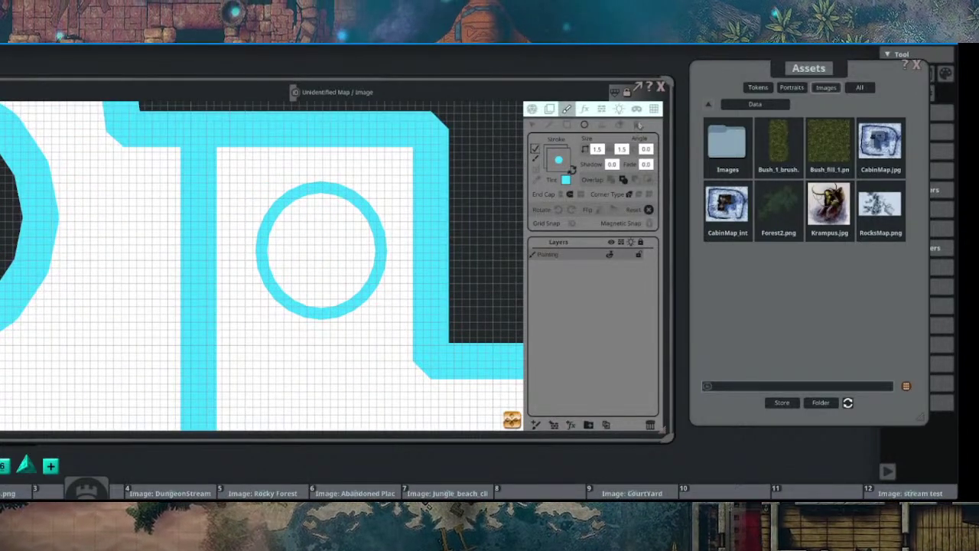
Step: Set the map's grid size to 100 by 100
{"action": "left_click", "coordinate": [654, 109]}
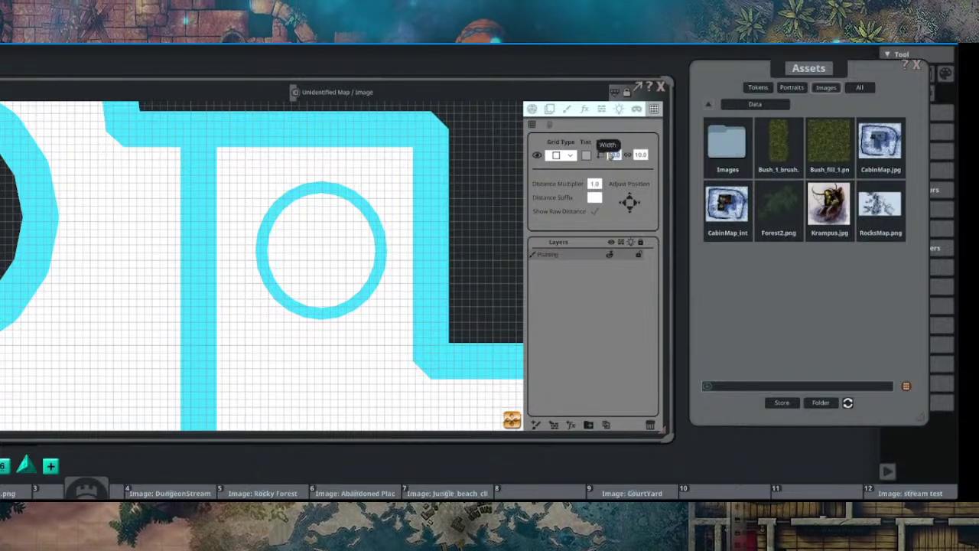
{"action": "left_click", "coordinate": [612, 155]}
{"action": "type", "text": "100"}
{"action": "key", "text": "Return"}
{"action": "scroll", "coordinate": [347, 243], "scroll_direction": "down", "scroll_amount": 6}
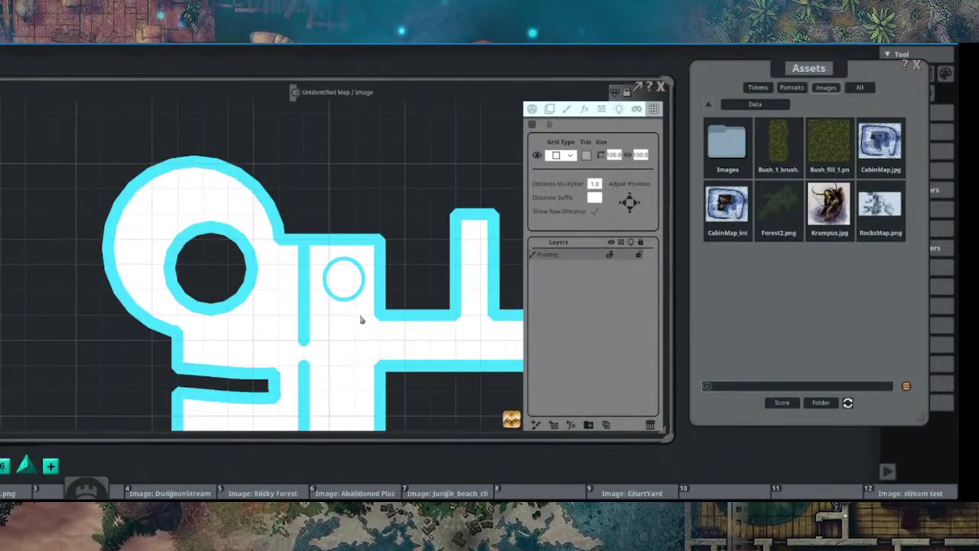
Step: Draw a small rectangle outline with a 0.2 stroke just below the circle in the right-hand compartment
{"action": "left_click_drag", "start_coordinate": [375, 321], "coordinate": [341, 242]}
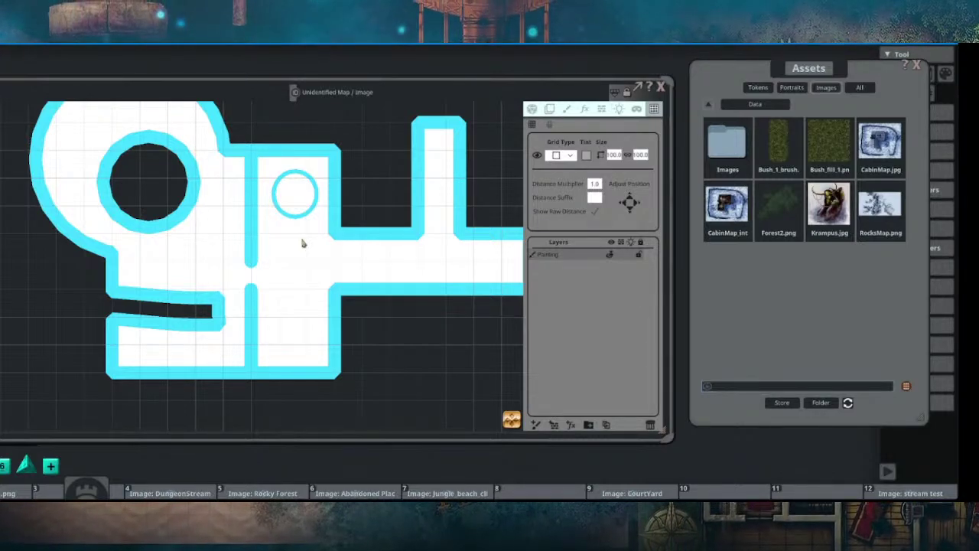
{"action": "left_click_drag", "start_coordinate": [306, 224], "coordinate": [280, 242]}
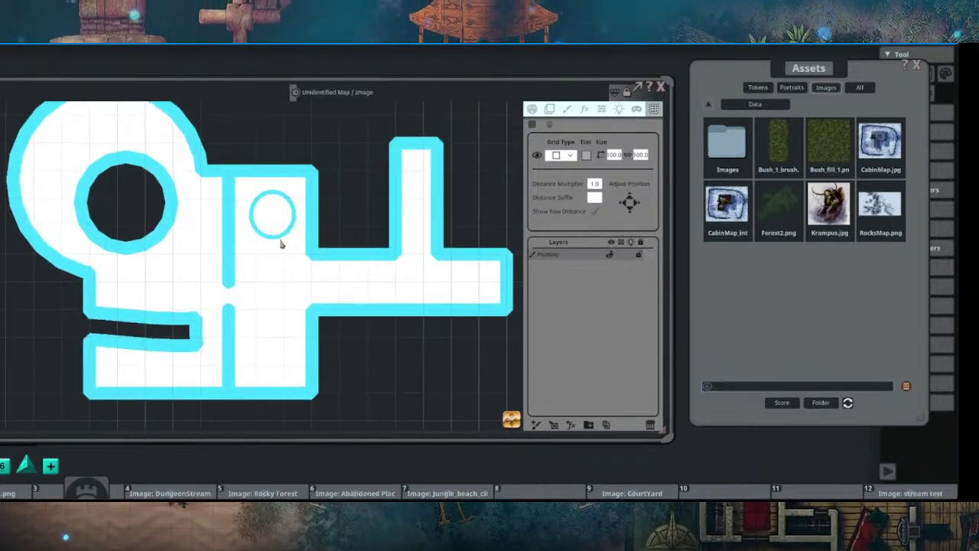
{"action": "scroll", "coordinate": [280, 242], "scroll_direction": "up", "scroll_amount": 2}
{"action": "left_click", "coordinate": [567, 109]}
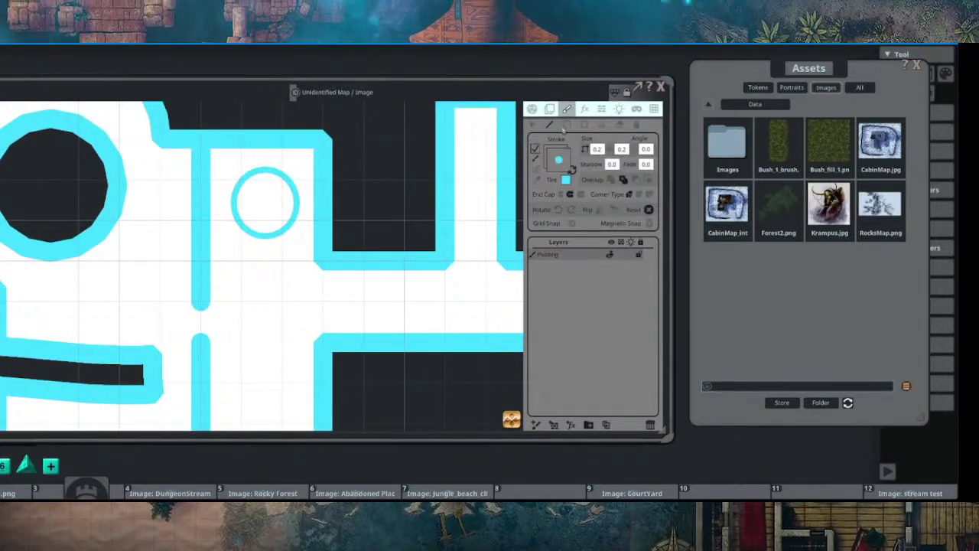
{"action": "scroll", "coordinate": [236, 278], "scroll_direction": "up", "scroll_amount": 2}
{"action": "scroll", "coordinate": [245, 280], "scroll_direction": "down", "scroll_amount": 1}
{"action": "left_click_drag", "start_coordinate": [251, 279], "coordinate": [297, 320]}
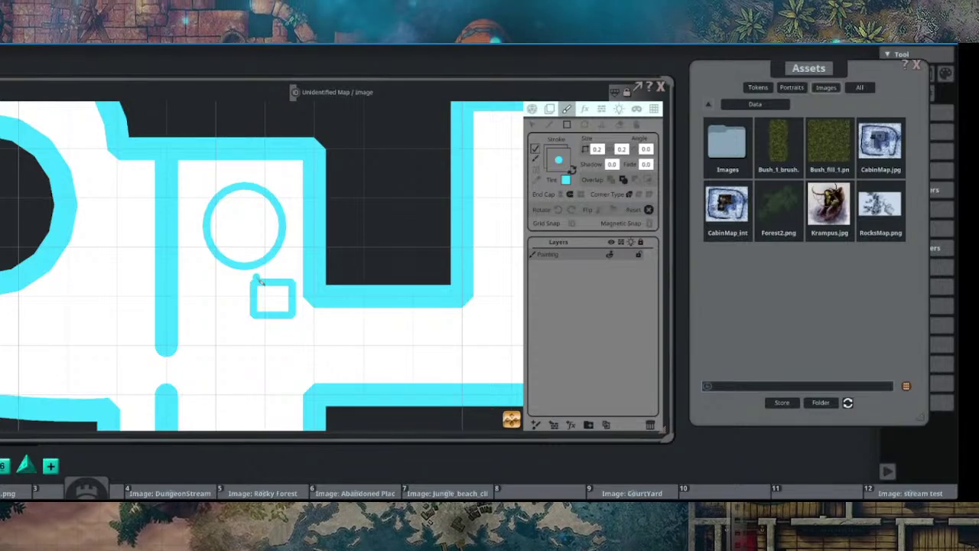
Step: Draw two short vertical lines inside the small rectangle with the line tool to divide it into three bars
{"action": "left_click", "coordinate": [550, 125]}
{"action": "scroll", "coordinate": [252, 280], "scroll_direction": "up", "scroll_amount": 2}
{"action": "left_click_drag", "start_coordinate": [245, 280], "coordinate": [246, 336]}
{"action": "left_click_drag", "start_coordinate": [273, 284], "coordinate": [271, 342]}
{"action": "scroll", "coordinate": [306, 295], "scroll_direction": "down", "scroll_amount": 4}
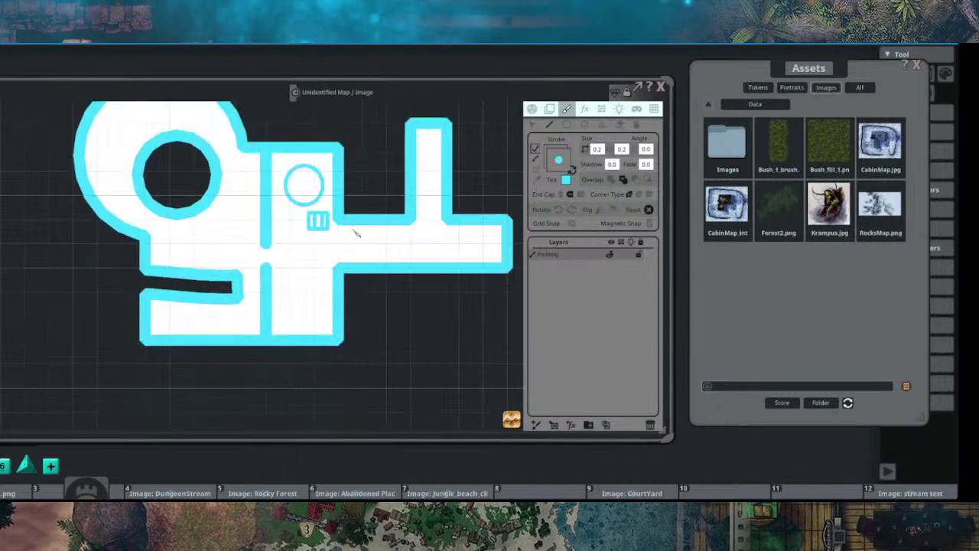
{"action": "scroll", "coordinate": [302, 258], "scroll_direction": "up", "scroll_amount": 1}
{"action": "left_click_drag", "start_coordinate": [303, 257], "coordinate": [174, 282]}
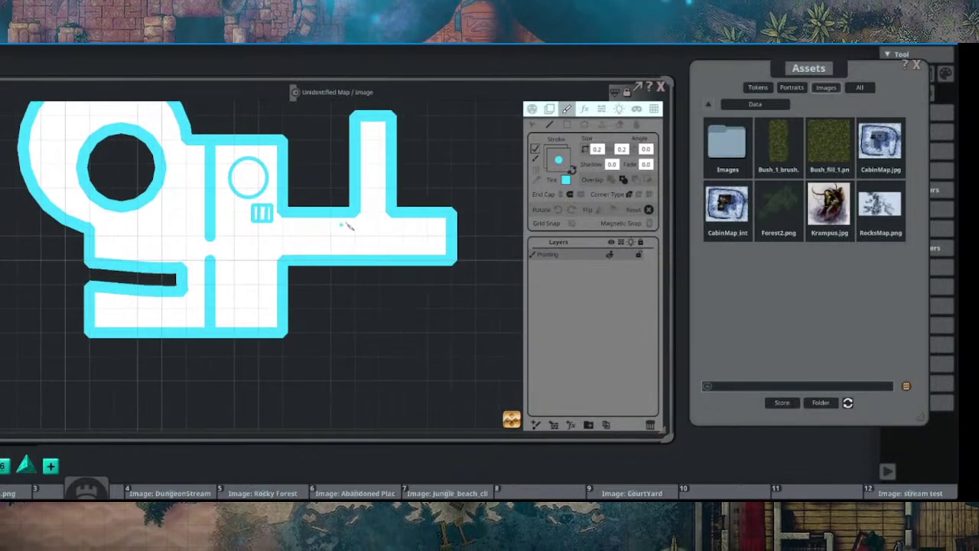
Step: Duplicate the paint layer as walls to generate line-of-sight walls along the painted outlines
{"action": "scroll", "coordinate": [212, 247], "scroll_direction": "up", "scroll_amount": 5}
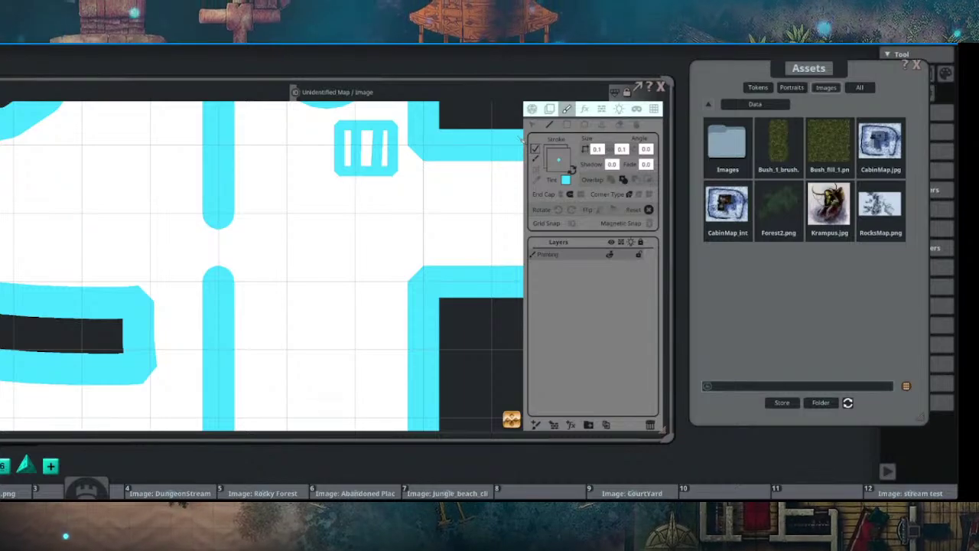
{"action": "scroll", "coordinate": [321, 224], "scroll_direction": "down", "scroll_amount": 3}
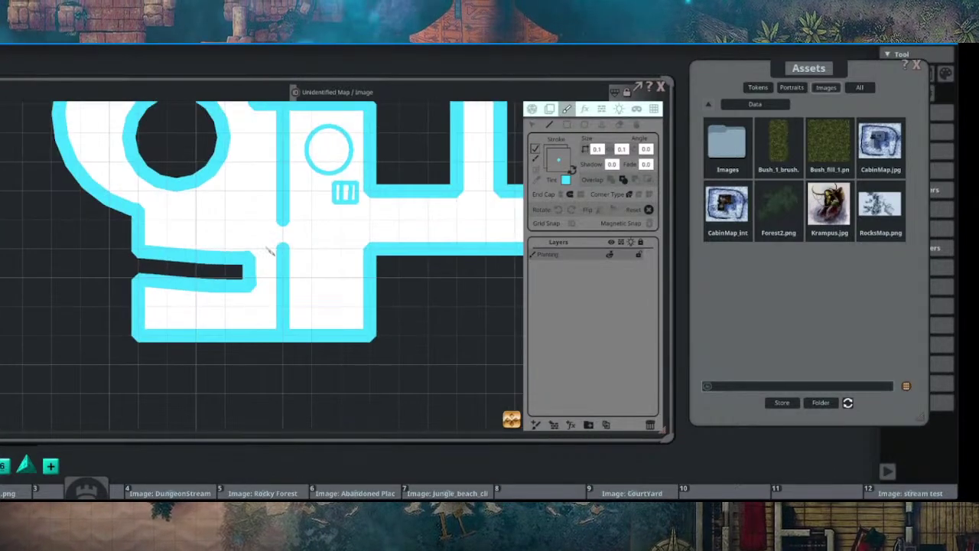
{"action": "scroll", "coordinate": [278, 229], "scroll_direction": "up", "scroll_amount": 1}
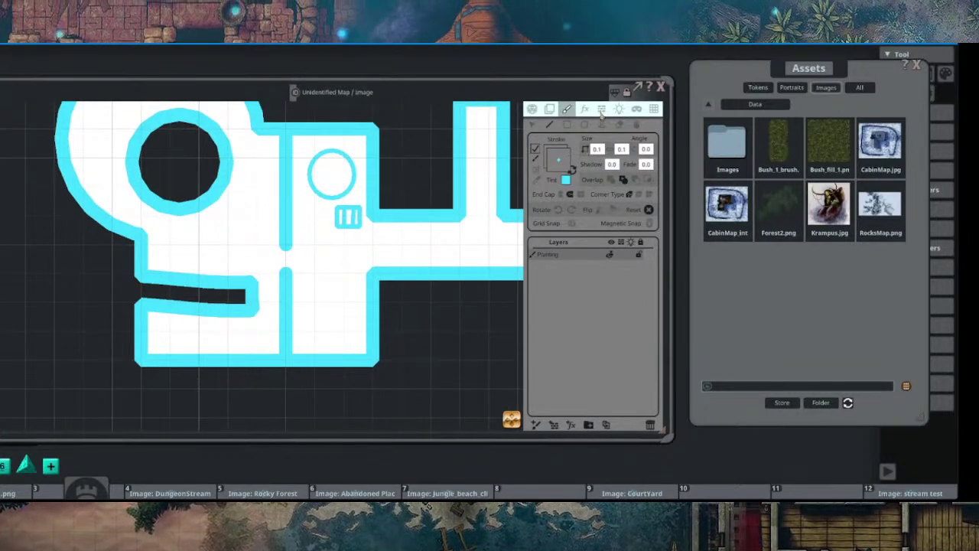
{"action": "left_click", "coordinate": [601, 110]}
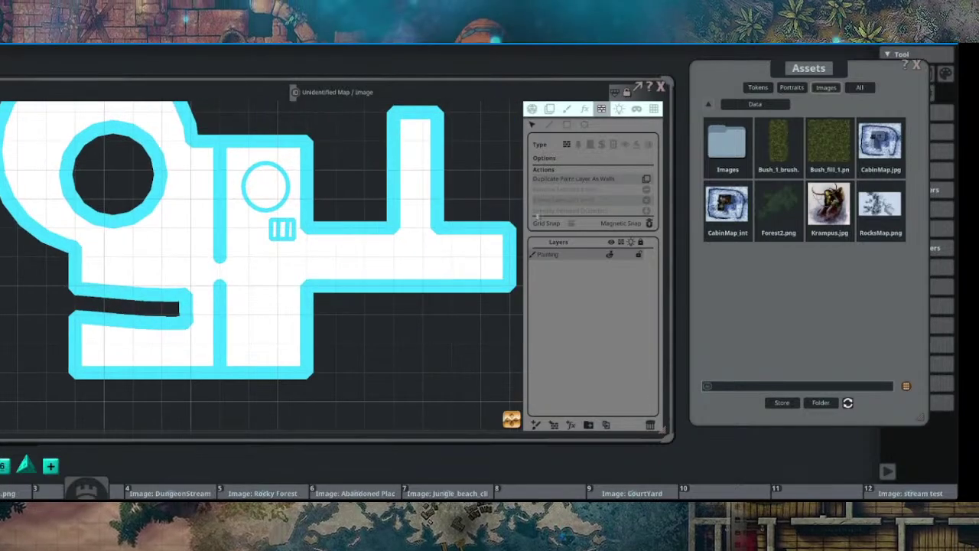
{"action": "left_click", "coordinate": [646, 178]}
{"action": "scroll", "coordinate": [260, 214], "scroll_direction": "up", "scroll_amount": 2}
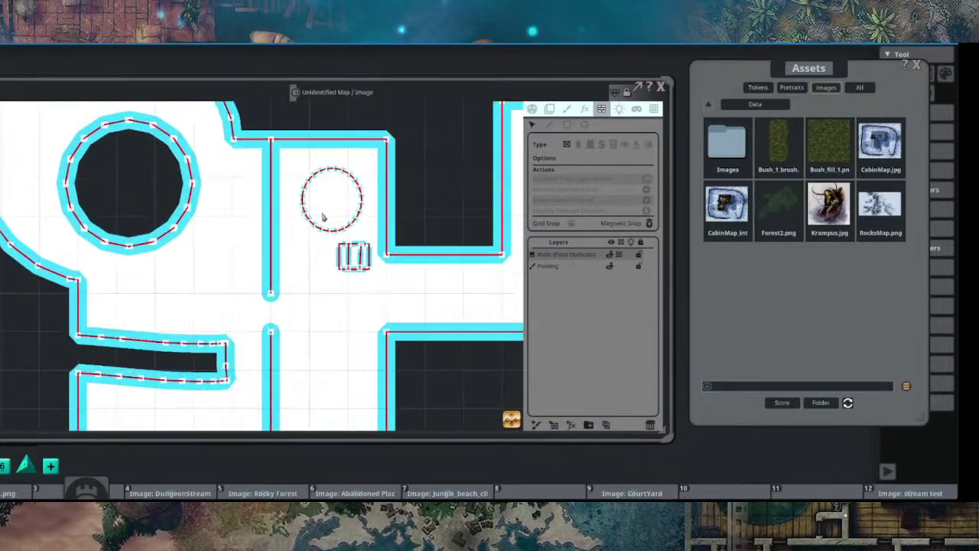
Step: Delete the generated wall points of the circle and the small three-bar rectangle in the right-hand compartment
{"action": "left_click_drag", "start_coordinate": [322, 214], "coordinate": [284, 223]}
{"action": "scroll", "coordinate": [322, 213], "scroll_direction": "up", "scroll_amount": 3}
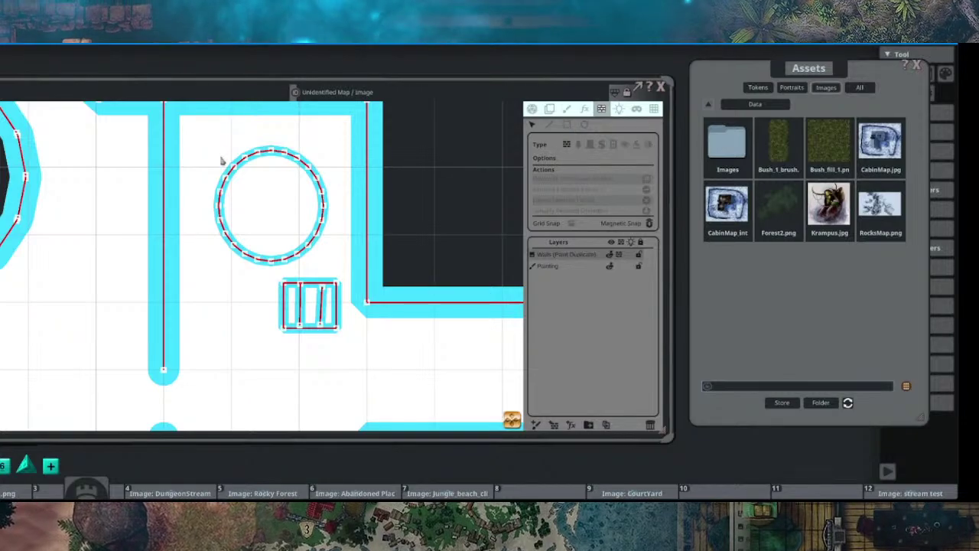
{"action": "left_click_drag", "start_coordinate": [209, 146], "coordinate": [345, 341]}
{"action": "key", "text": "Delete"}
{"action": "left_click_drag", "start_coordinate": [196, 298], "coordinate": [323, 176]}
{"action": "scroll", "coordinate": [321, 183], "scroll_direction": "down", "scroll_amount": 3}
Step: Draw a rectangular door occluder across the gap in the interior wall, slightly overlapping both rounded wall ends
{"action": "scroll", "coordinate": [314, 244], "scroll_direction": "up", "scroll_amount": 5}
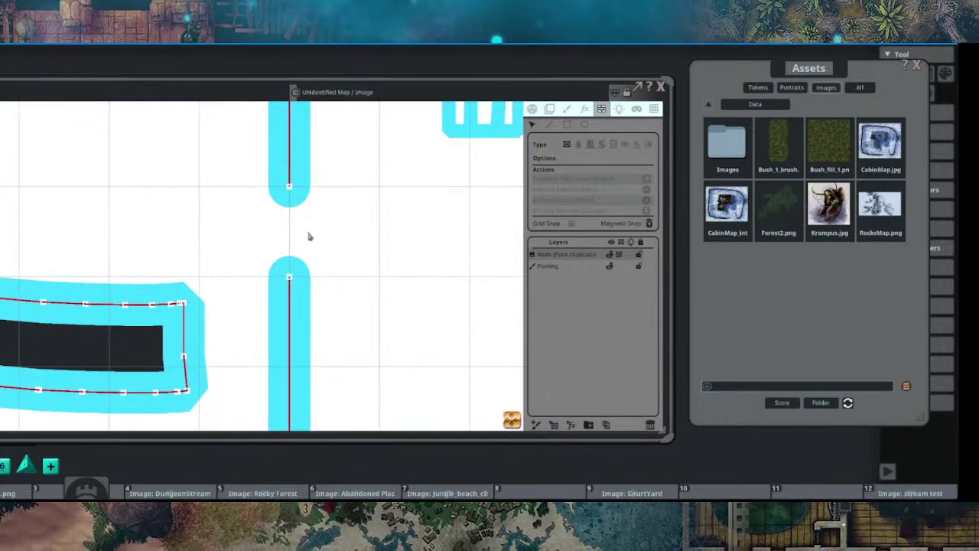
{"action": "scroll", "coordinate": [289, 214], "scroll_direction": "up", "scroll_amount": 2}
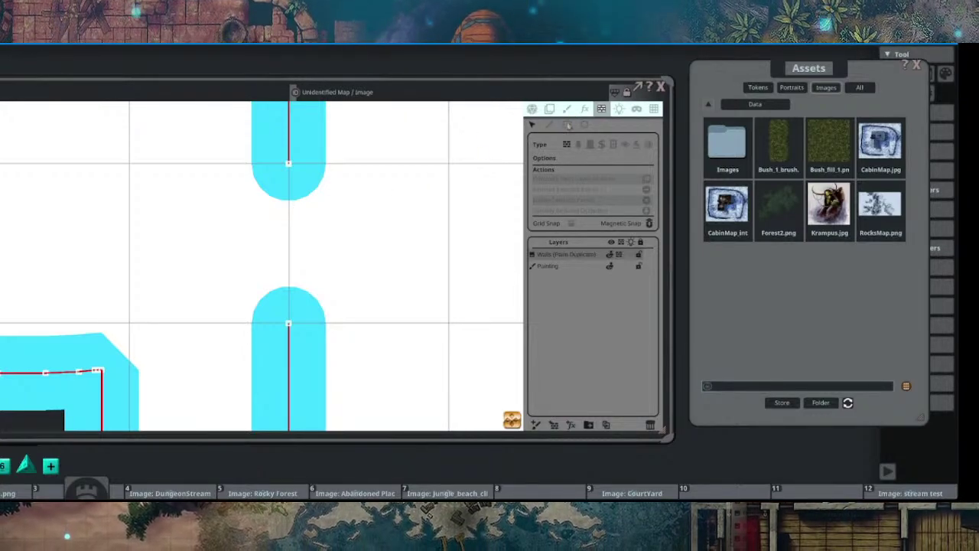
{"action": "left_click", "coordinate": [589, 143]}
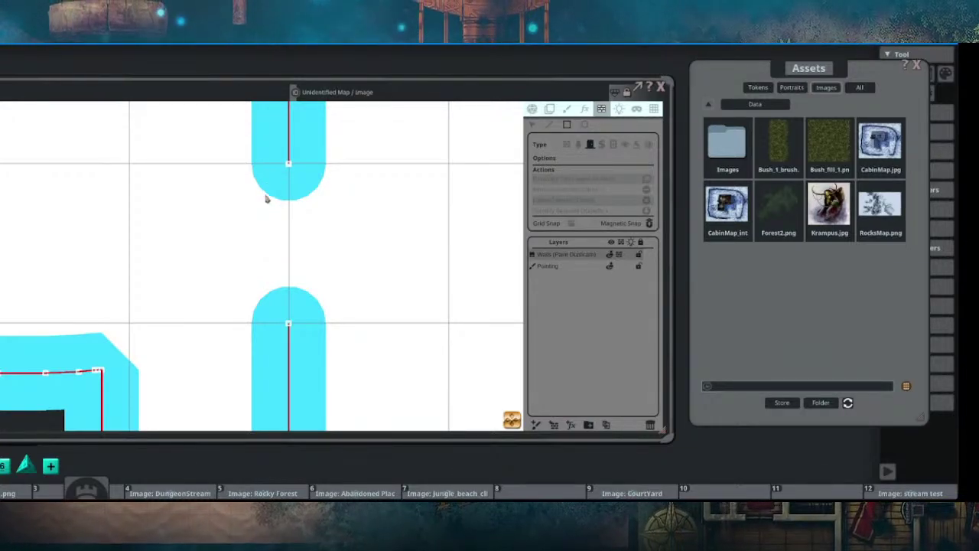
{"action": "left_click_drag", "start_coordinate": [267, 198], "coordinate": [312, 291]}
{"action": "scroll", "coordinate": [334, 258], "scroll_direction": "up", "scroll_amount": 2}
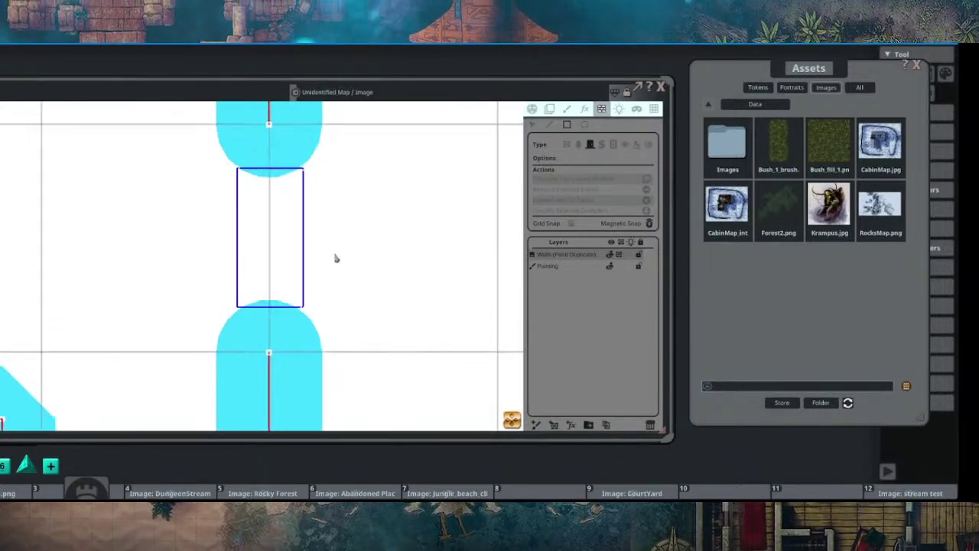
Step: Extend the end points of the interior walls above and below the gap so both walls cross into the door rectangle
{"action": "left_click", "coordinate": [533, 127]}
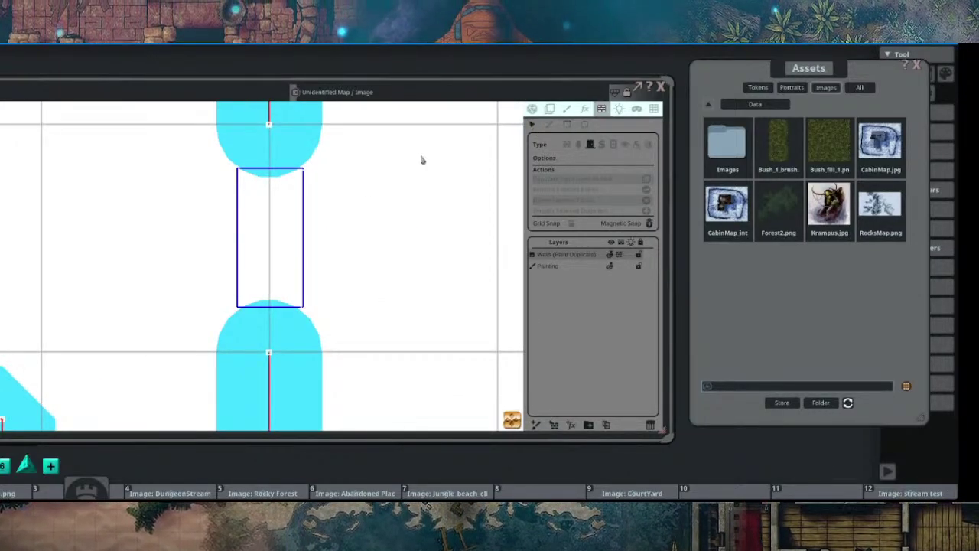
{"action": "left_click", "coordinate": [269, 125]}
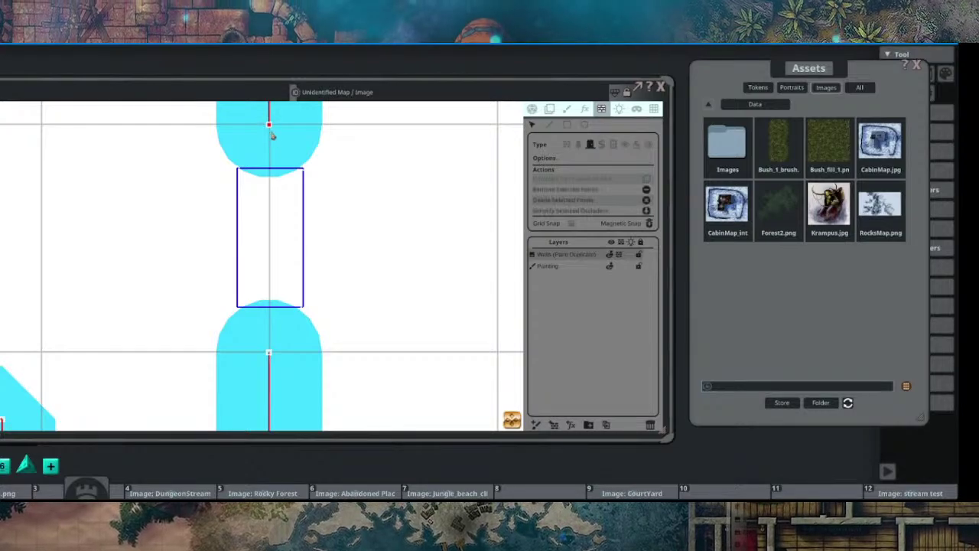
{"action": "left_click_drag", "start_coordinate": [268, 124], "coordinate": [269, 175]}
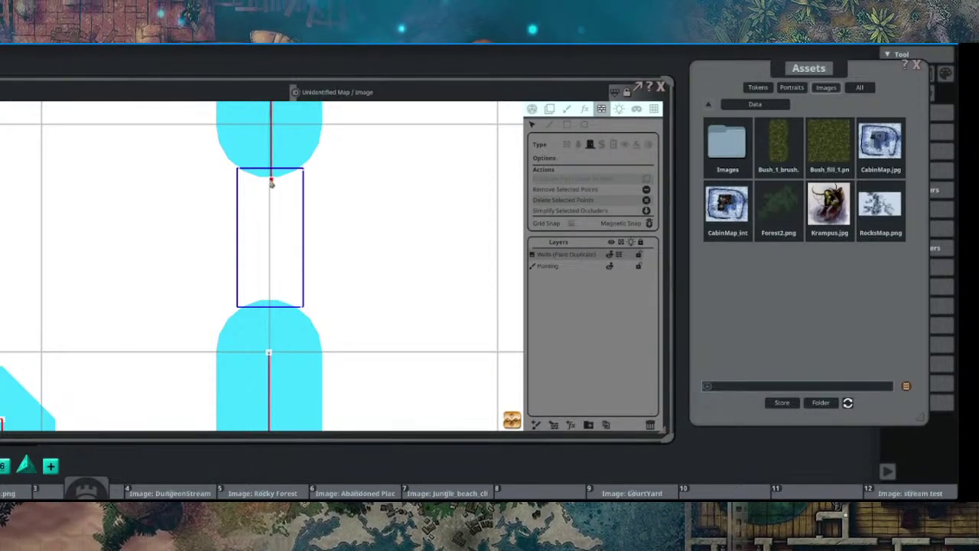
{"action": "left_click_drag", "start_coordinate": [281, 269], "coordinate": [291, 217]}
{"action": "left_click", "coordinate": [277, 301]}
{"action": "left_click_drag", "start_coordinate": [277, 302], "coordinate": [295, 311]}
{"action": "left_click", "coordinate": [281, 251]}
{"action": "scroll", "coordinate": [281, 251], "scroll_direction": "up", "scroll_amount": 4}
{"action": "scroll", "coordinate": [293, 267], "scroll_direction": "down", "scroll_amount": 7}
{"action": "left_click_drag", "start_coordinate": [292, 253], "coordinate": [295, 317]}
{"action": "left_click", "coordinate": [288, 167]}
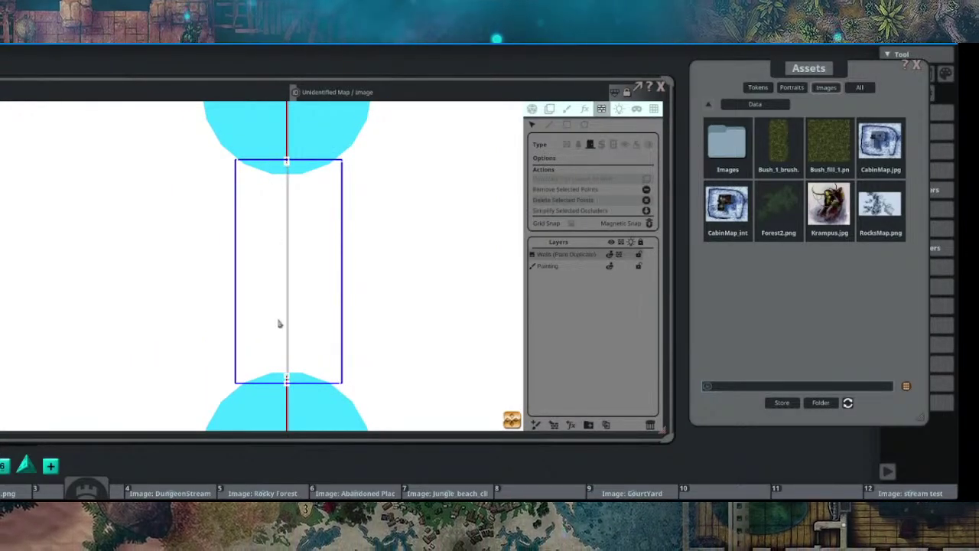
Step: Remove the end point of the lower interior wall that protrudes inside the door rectangle
{"action": "left_click_drag", "start_coordinate": [289, 270], "coordinate": [294, 272]}
{"action": "scroll", "coordinate": [297, 188], "scroll_direction": "up", "scroll_amount": 9}
{"action": "left_click_drag", "start_coordinate": [281, 138], "coordinate": [282, 247]}
{"action": "scroll", "coordinate": [283, 246], "scroll_direction": "up", "scroll_amount": 2}
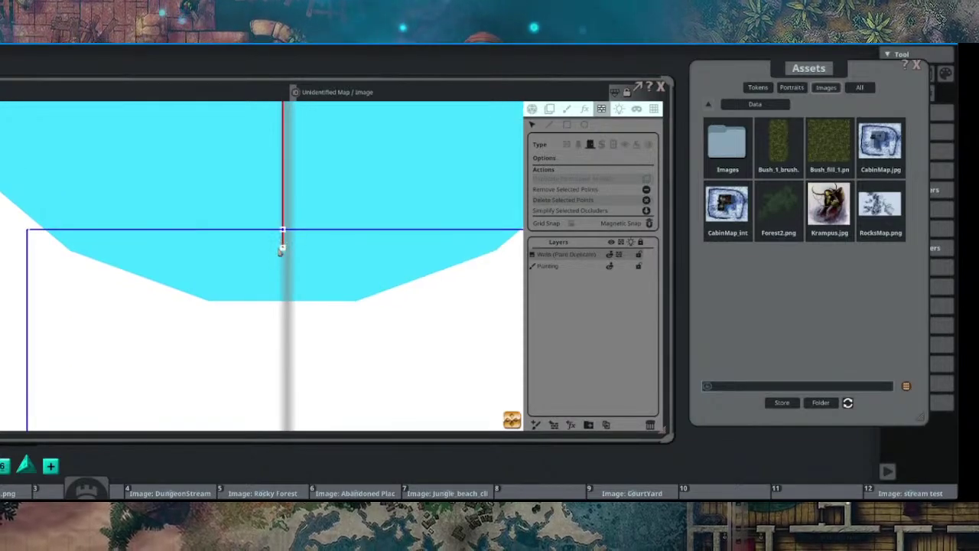
{"action": "left_click_drag", "start_coordinate": [309, 293], "coordinate": [350, 167]}
{"action": "scroll", "coordinate": [340, 317], "scroll_direction": "down", "scroll_amount": 3}
{"action": "left_click_drag", "start_coordinate": [358, 344], "coordinate": [346, 165]}
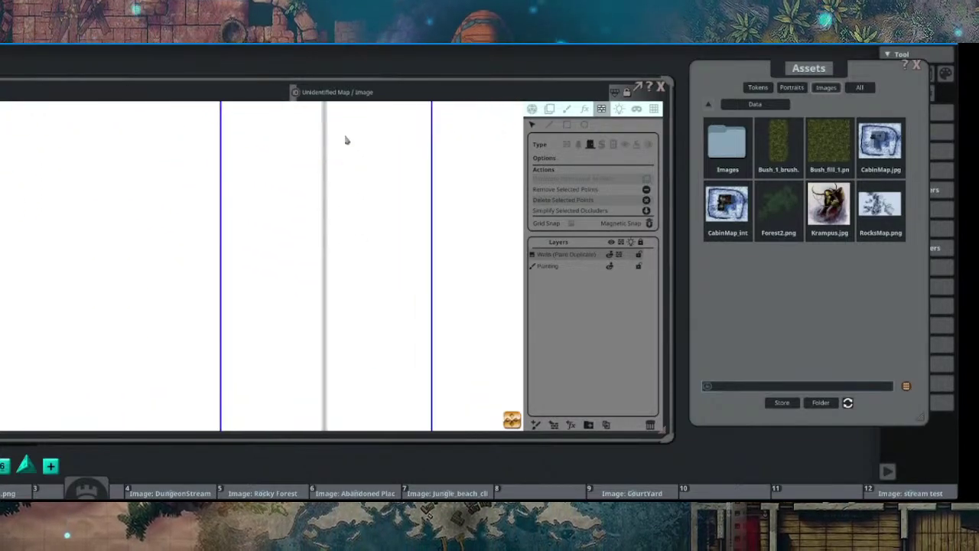
{"action": "left_click_drag", "start_coordinate": [348, 316], "coordinate": [359, 118]}
{"action": "scroll", "coordinate": [364, 244], "scroll_direction": "up", "scroll_amount": 3}
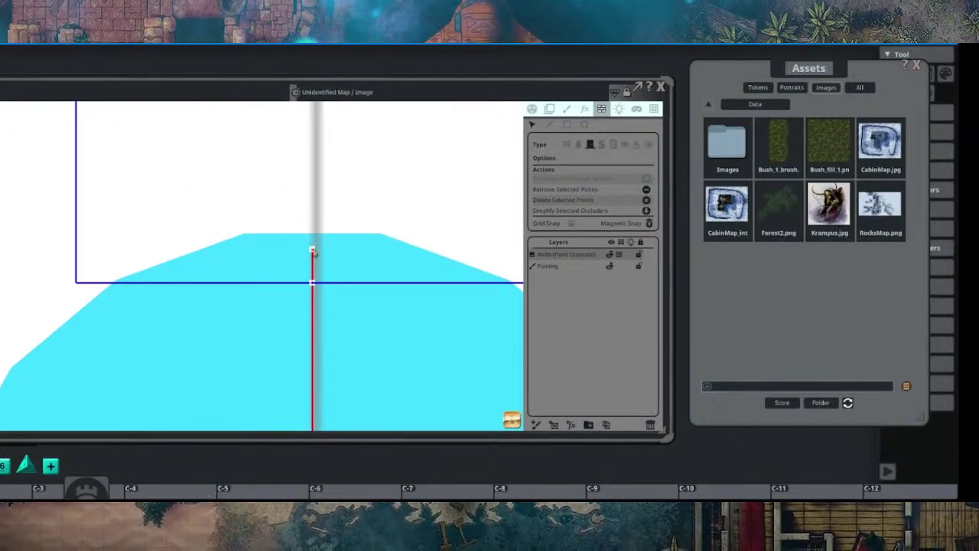
{"action": "left_click", "coordinate": [312, 251], "text": "shift"}
{"action": "scroll", "coordinate": [375, 173], "scroll_direction": "down", "scroll_amount": 2}
{"action": "left_click_drag", "start_coordinate": [382, 159], "coordinate": [365, 336]}
{"action": "scroll", "coordinate": [350, 250], "scroll_direction": "down", "scroll_amount": 2}
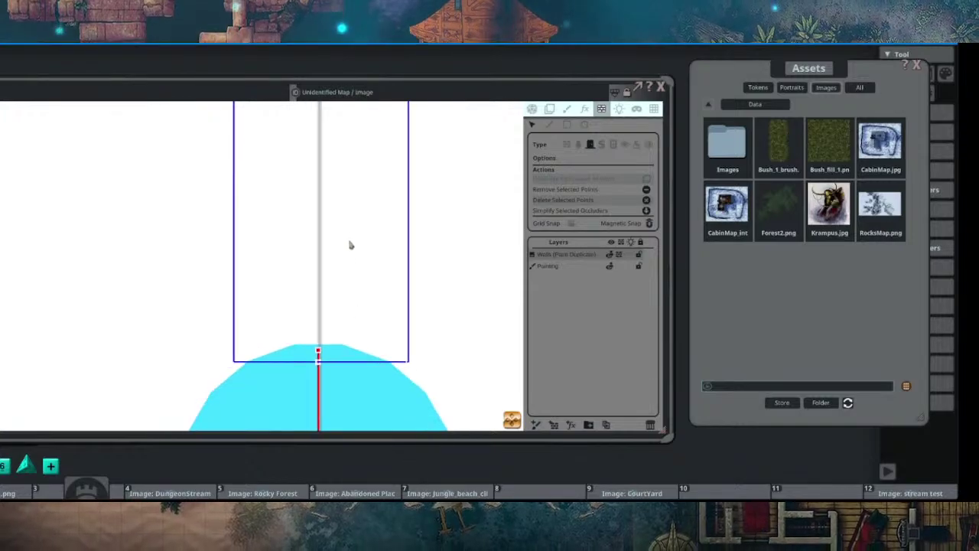
{"action": "left_click_drag", "start_coordinate": [350, 243], "coordinate": [336, 318]}
{"action": "left_click", "coordinate": [589, 189]}
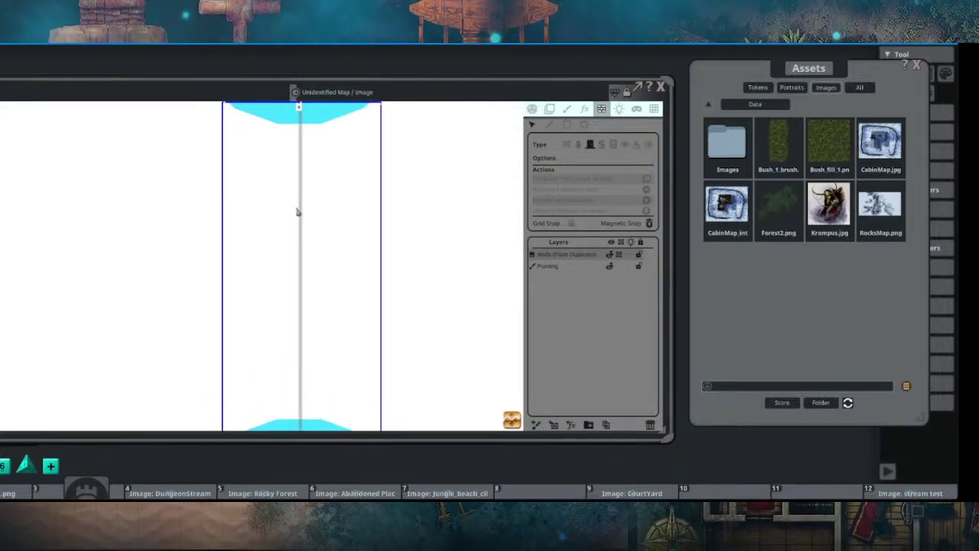
Step: Remove the protruding end point of the upper interior wall so it ends at the door's edge
{"action": "scroll", "coordinate": [329, 201], "scroll_direction": "down", "scroll_amount": 2}
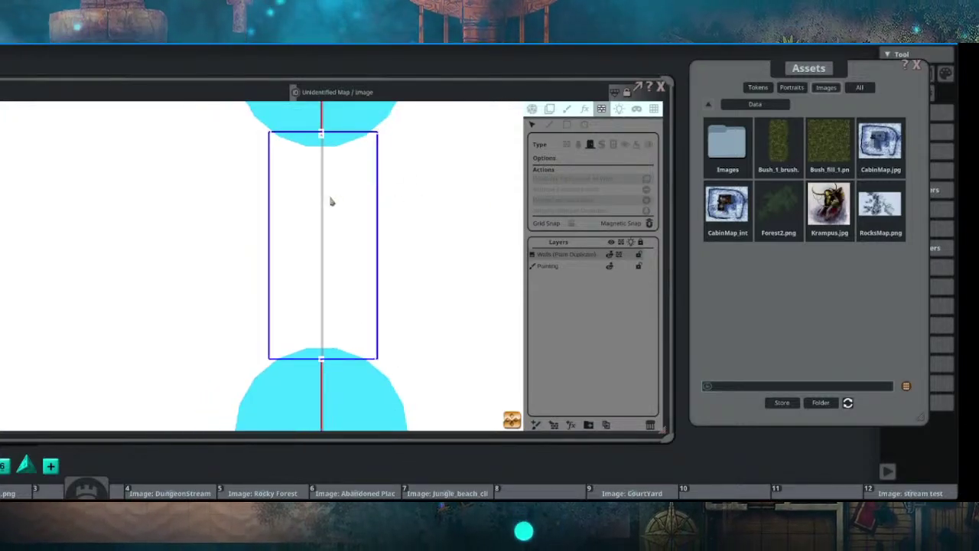
{"action": "left_click", "coordinate": [322, 144]}
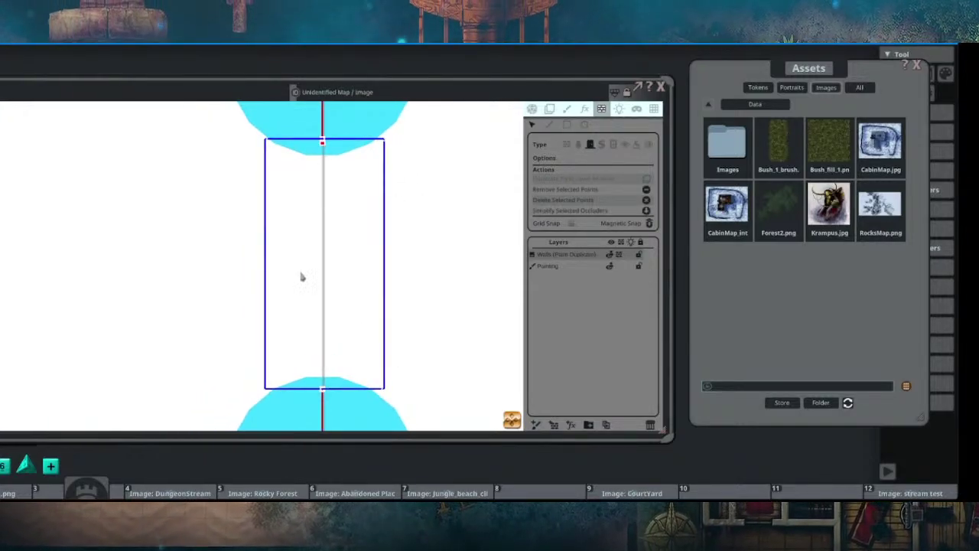
{"action": "left_click", "coordinate": [611, 194]}
{"action": "scroll", "coordinate": [358, 230], "scroll_direction": "down", "scroll_amount": 4}
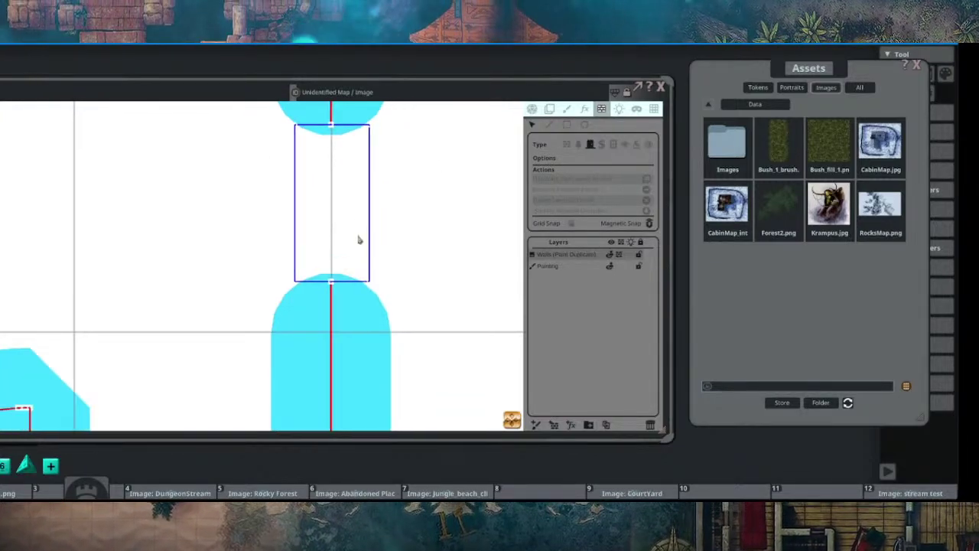
{"action": "scroll", "coordinate": [353, 266], "scroll_direction": "down", "scroll_amount": 6}
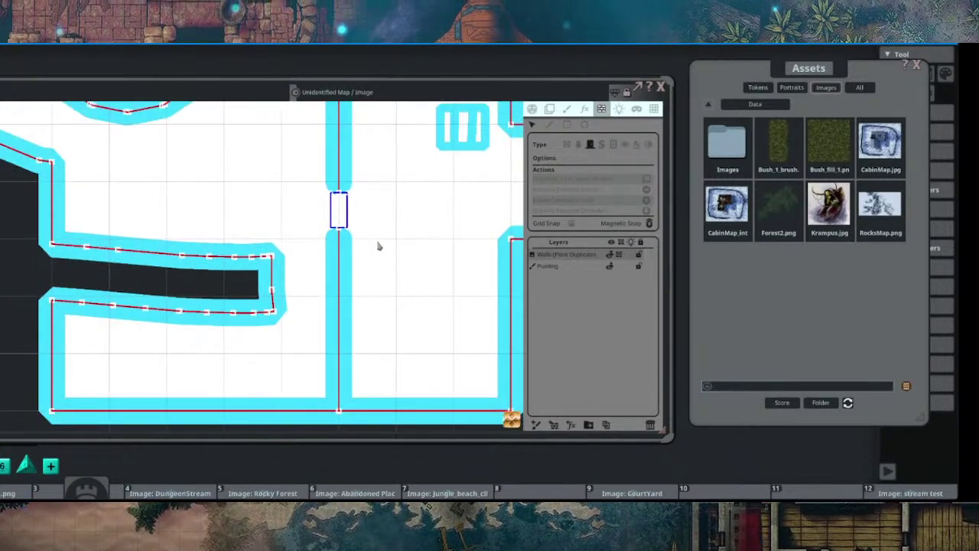
Step: On the Painting layer, draw a rectangle outline with stroke size 0.0 across the interior wall gap as the visible door
{"action": "scroll", "coordinate": [338, 291], "scroll_direction": "down", "scroll_amount": 3}
{"action": "left_click_drag", "start_coordinate": [345, 270], "coordinate": [283, 253]}
{"action": "scroll", "coordinate": [275, 234], "scroll_direction": "up", "scroll_amount": 3}
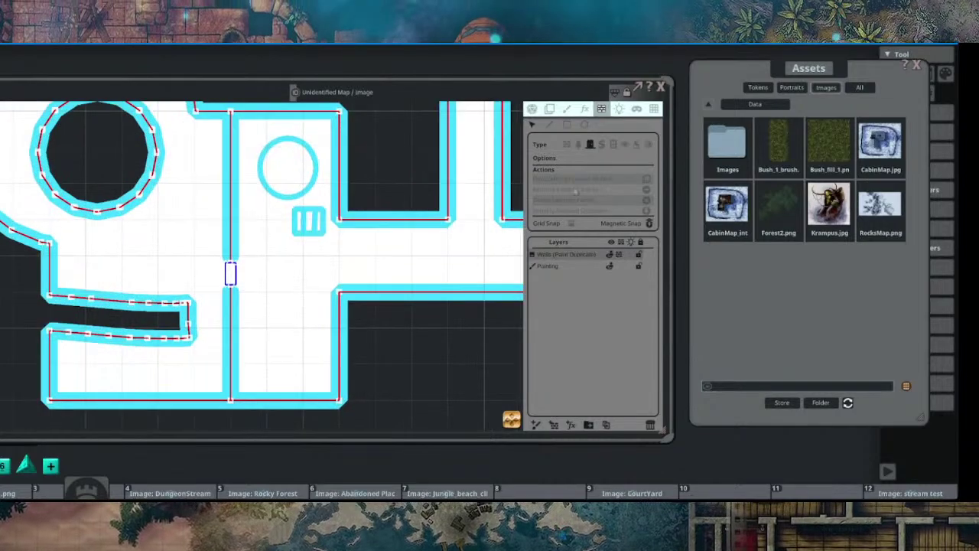
{"action": "left_click", "coordinate": [558, 267]}
{"action": "scroll", "coordinate": [254, 263], "scroll_direction": "up", "scroll_amount": 2}
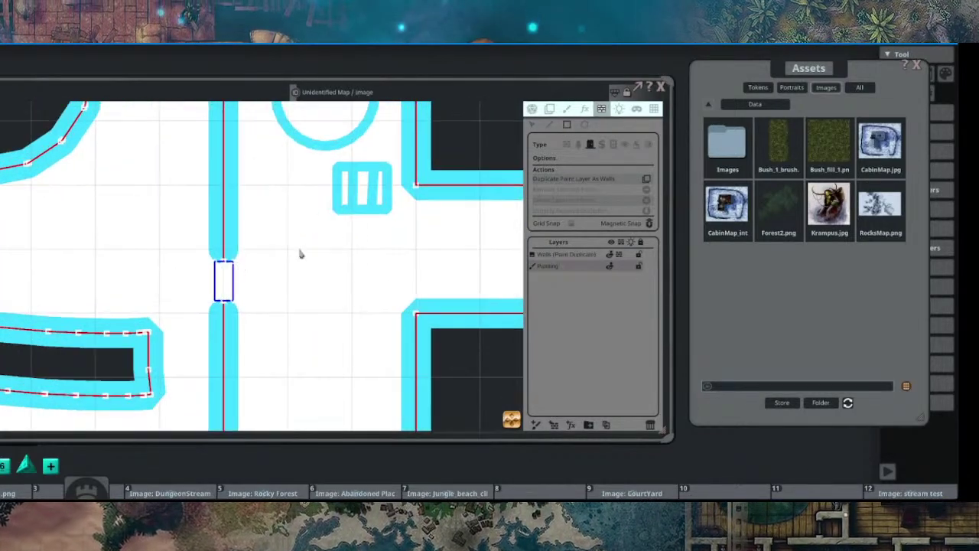
{"action": "left_click", "coordinate": [567, 109]}
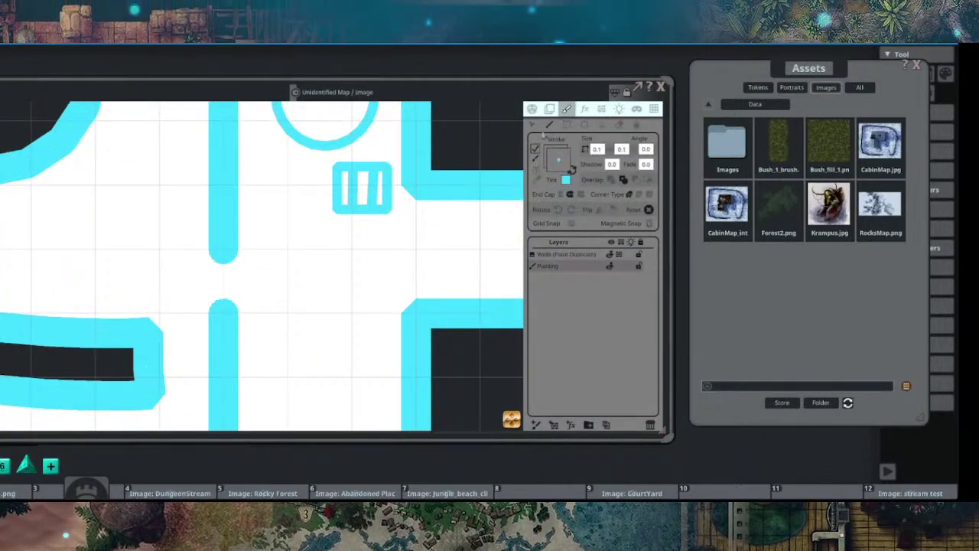
{"action": "scroll", "coordinate": [237, 277], "scroll_direction": "up", "scroll_amount": 2}
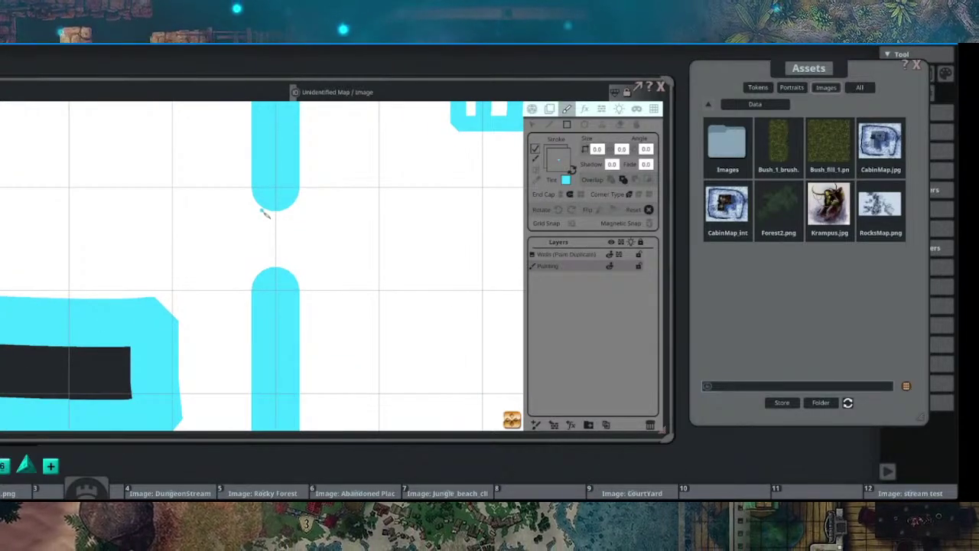
{"action": "left_click_drag", "start_coordinate": [262, 211], "coordinate": [297, 273]}
Step: Leave painting, swap the Assets window for the Combat Tracker, and place the player character's token in the room left of the door
{"action": "scroll", "coordinate": [312, 250], "scroll_direction": "down", "scroll_amount": 5}
{"action": "left_click_drag", "start_coordinate": [198, 242], "coordinate": [116, 244]}
{"action": "scroll", "coordinate": [116, 245], "scroll_direction": "down", "scroll_amount": 2}
{"action": "scroll", "coordinate": [117, 244], "scroll_direction": "up", "scroll_amount": 3}
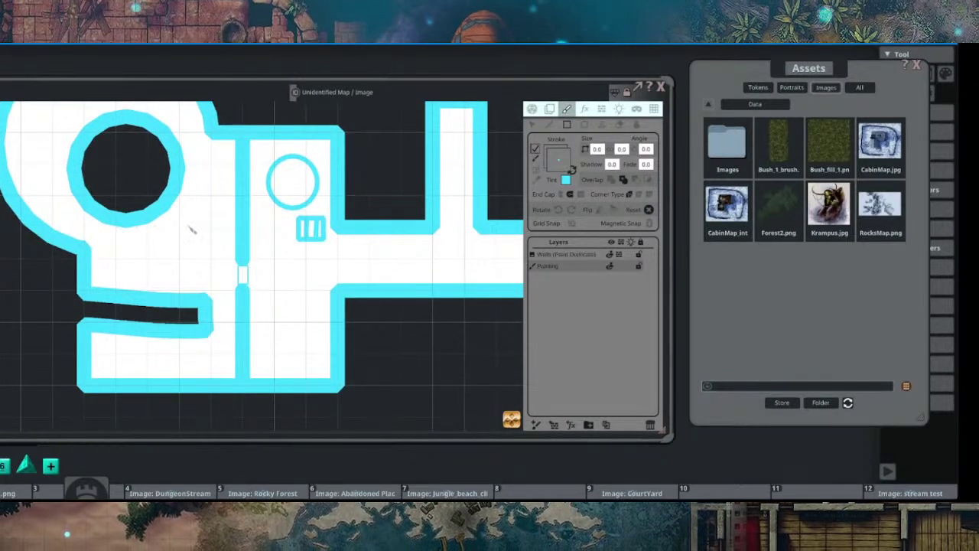
{"action": "left_click_drag", "start_coordinate": [279, 194], "coordinate": [214, 191]}
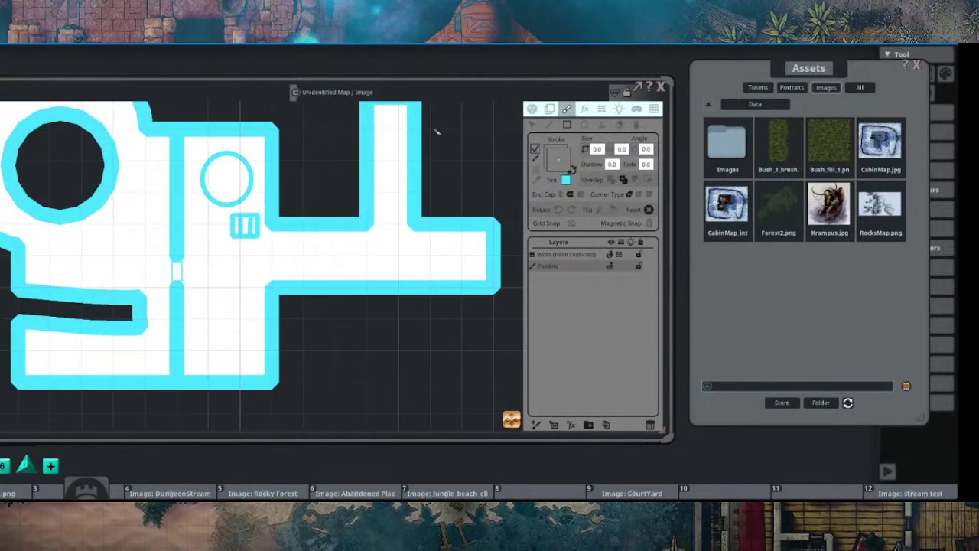
{"action": "left_click", "coordinate": [531, 108]}
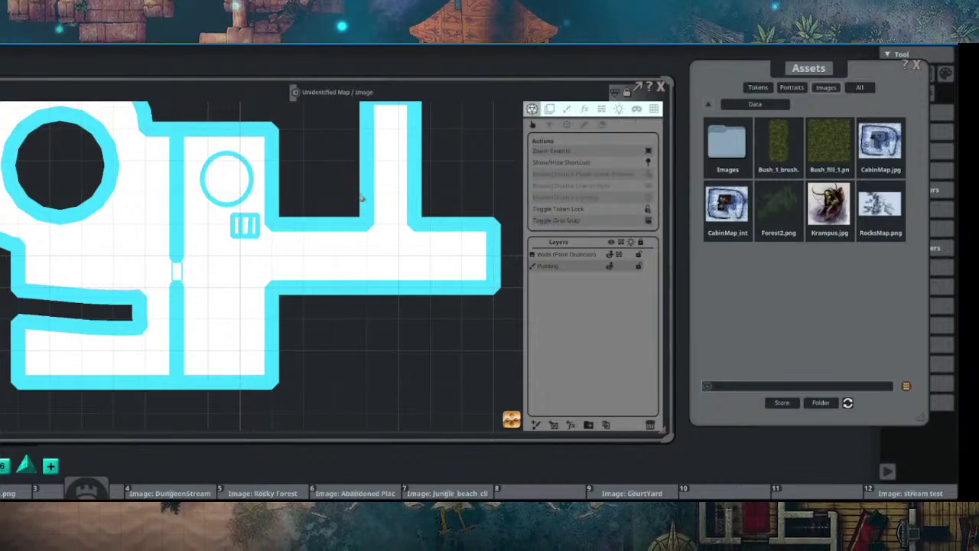
{"action": "scroll", "coordinate": [221, 222], "scroll_direction": "down", "scroll_amount": 3}
{"action": "left_click", "coordinate": [916, 65]}
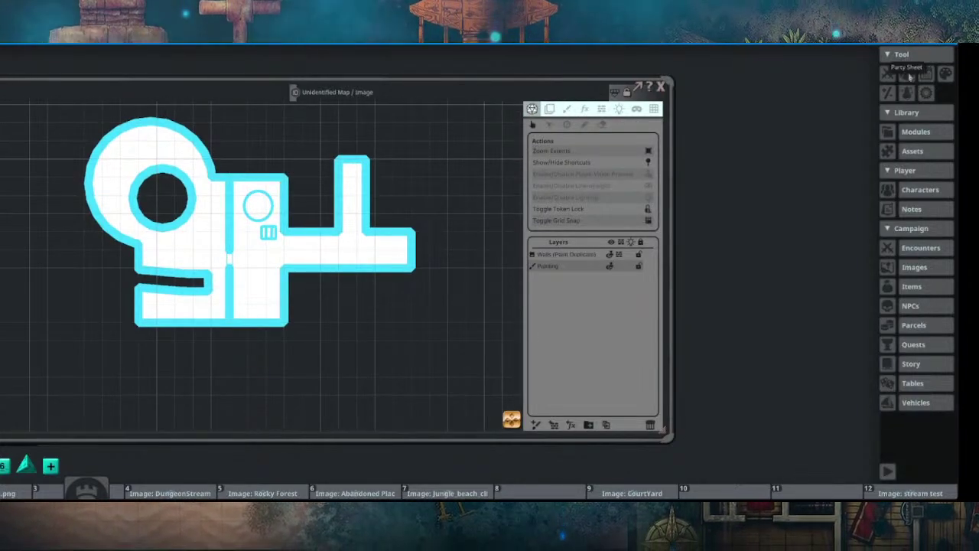
{"action": "left_click", "coordinate": [896, 73]}
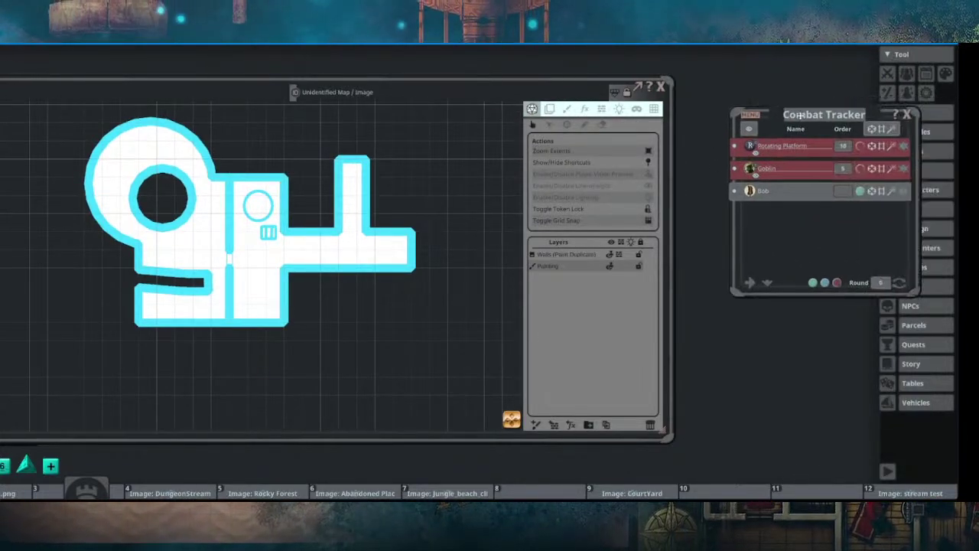
{"action": "left_click_drag", "start_coordinate": [726, 192], "coordinate": [202, 237]}
{"action": "scroll", "coordinate": [202, 230], "scroll_direction": "up", "scroll_amount": 3}
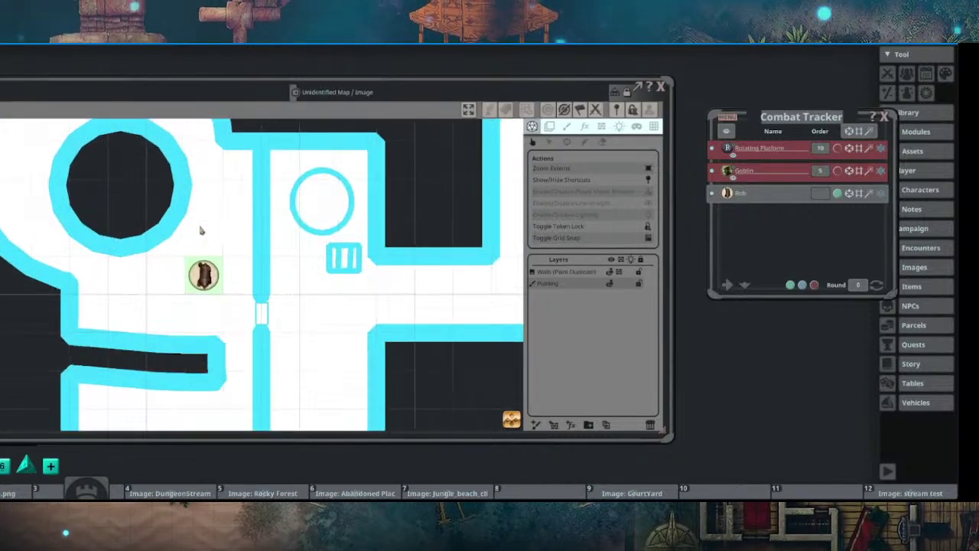
Step: Select the character token and turn on the map's player vision preview and line of sight, leaving lighting off
{"action": "left_click", "coordinate": [203, 275]}
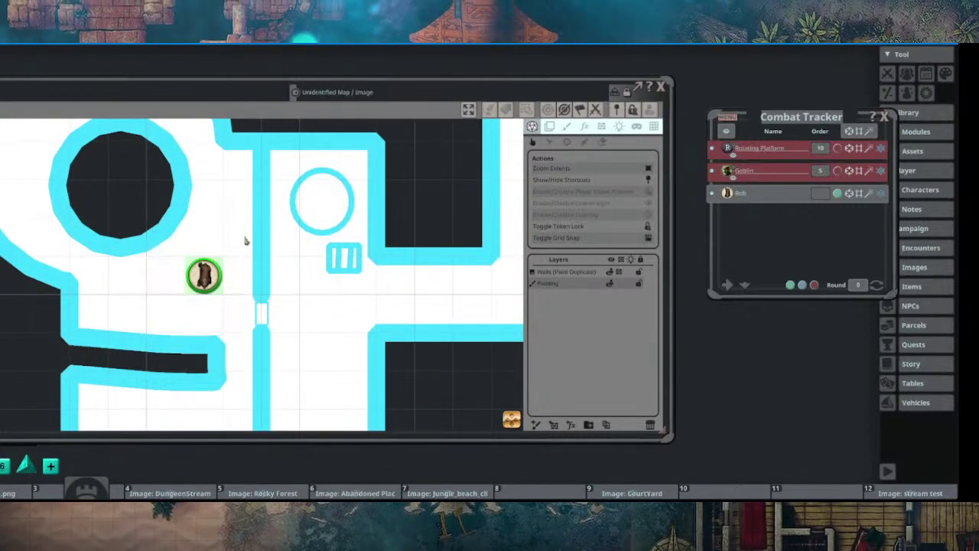
{"action": "left_click", "coordinate": [648, 204]}
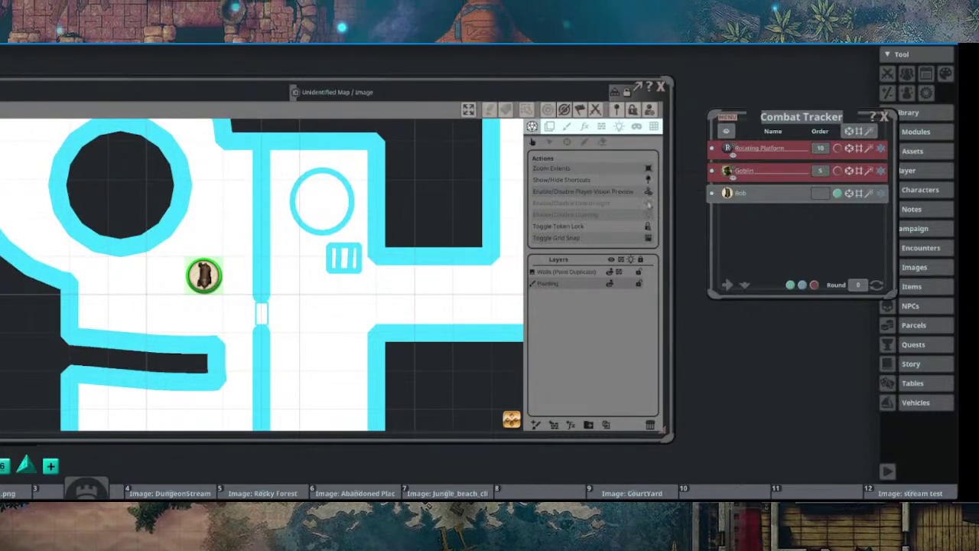
{"action": "left_click_drag", "start_coordinate": [316, 188], "coordinate": [345, 170]}
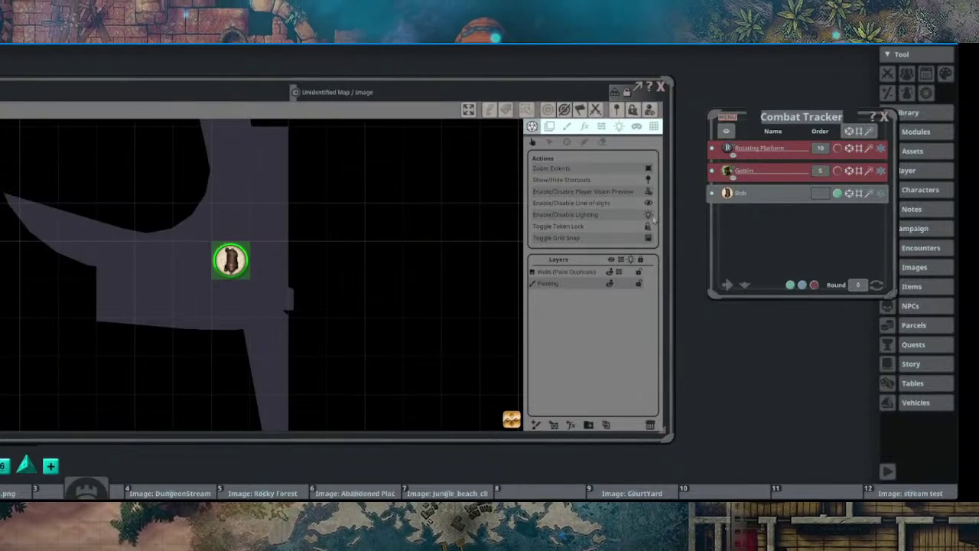
{"action": "scroll", "coordinate": [354, 208], "scroll_direction": "down", "scroll_amount": 3}
{"action": "left_click", "coordinate": [273, 273]}
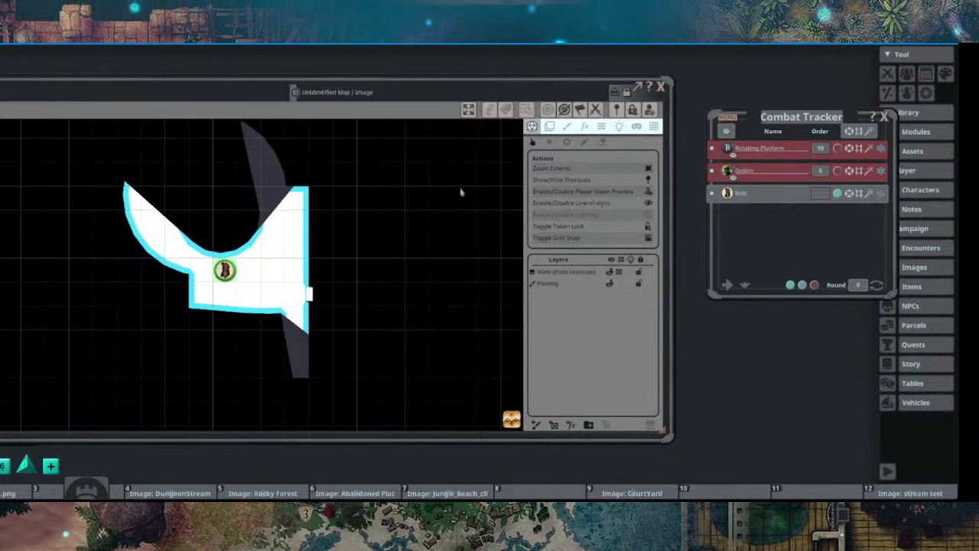
Step: Move the token two squares over to the interior door, open the door, and move the token on through it
{"action": "key", "text": "Right"}
{"action": "key", "text": "Right"}
{"action": "scroll", "coordinate": [318, 297], "scroll_direction": "up", "scroll_amount": 5}
{"action": "left_click", "coordinate": [304, 294]}
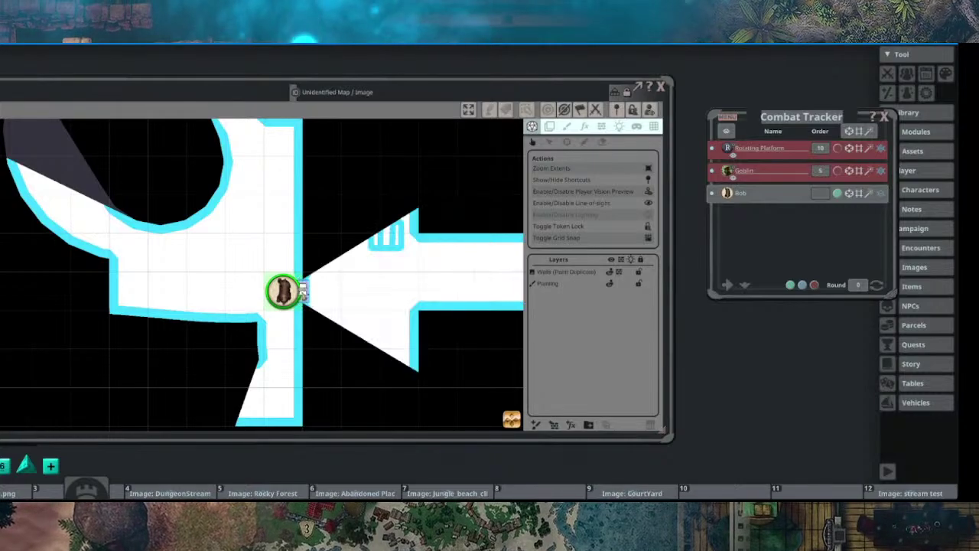
{"action": "key", "text": "Right"}
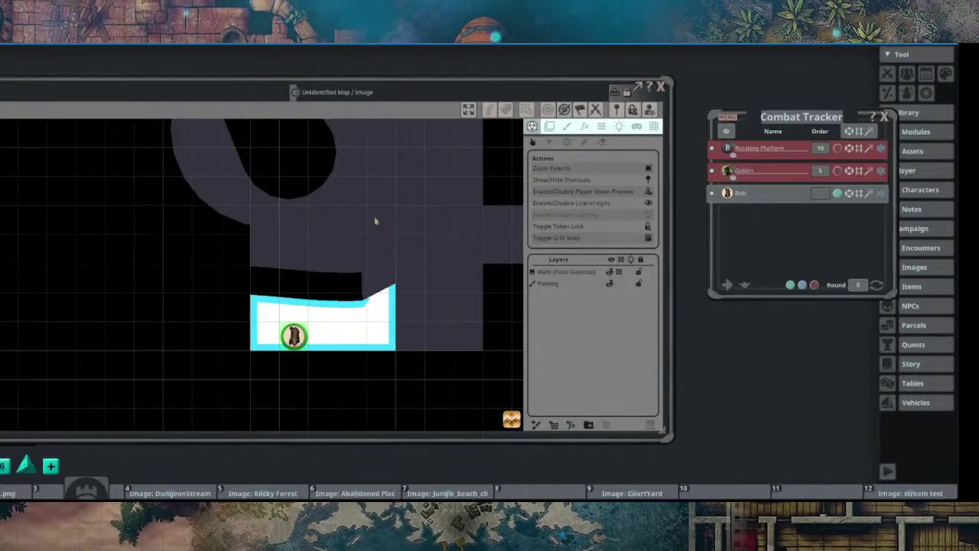
Step: Close the Combat Tracker, display the line-of-sight walls over the whole map, and reposition the map window
{"action": "left_click", "coordinate": [884, 117]}
{"action": "scroll", "coordinate": [329, 221], "scroll_direction": "down", "scroll_amount": 3}
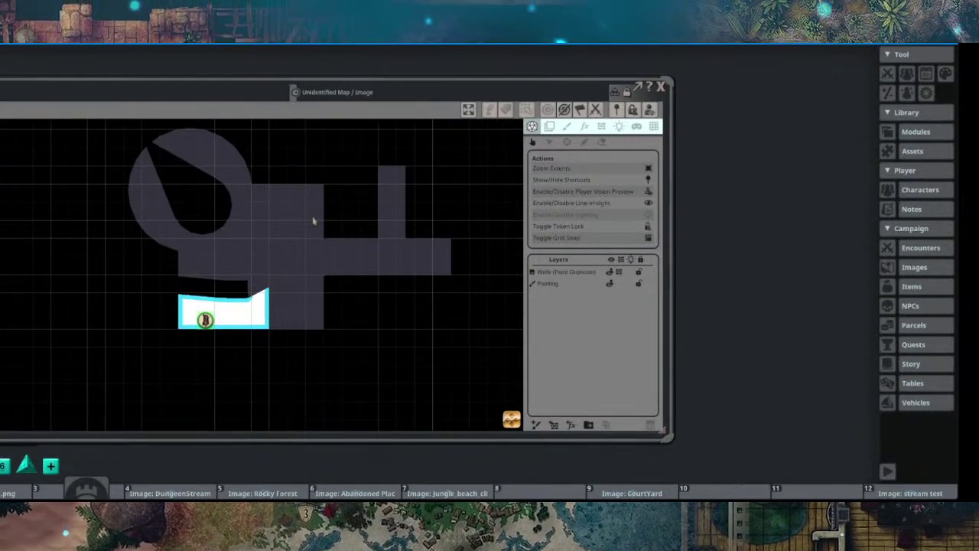
{"action": "scroll", "coordinate": [335, 224], "scroll_direction": "down", "scroll_amount": 2}
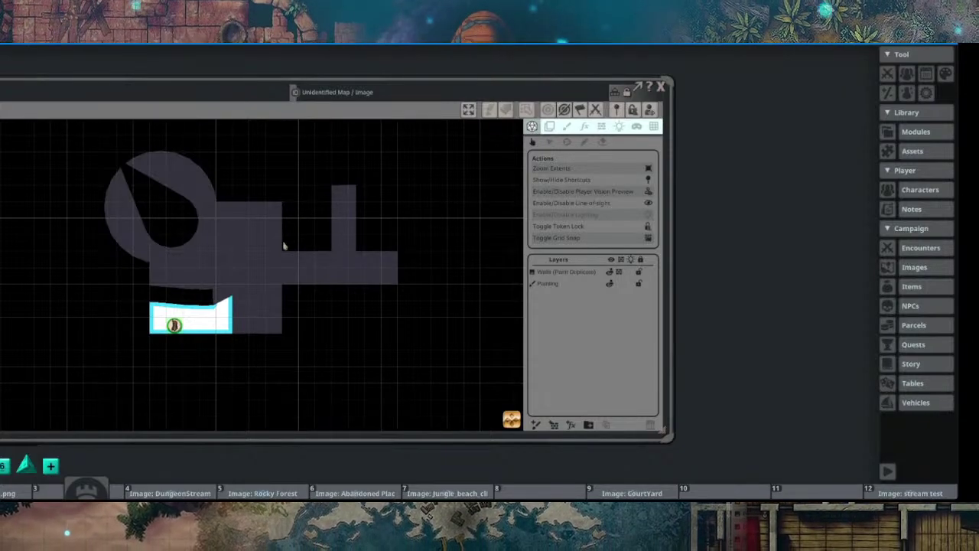
{"action": "left_click", "coordinate": [602, 127]}
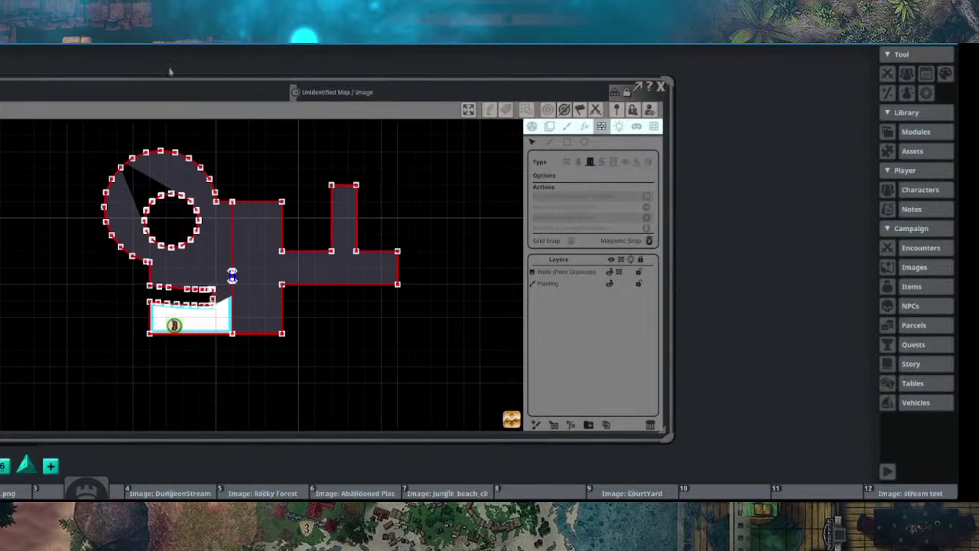
{"action": "left_click_drag", "start_coordinate": [304, 75], "coordinate": [419, 64]}
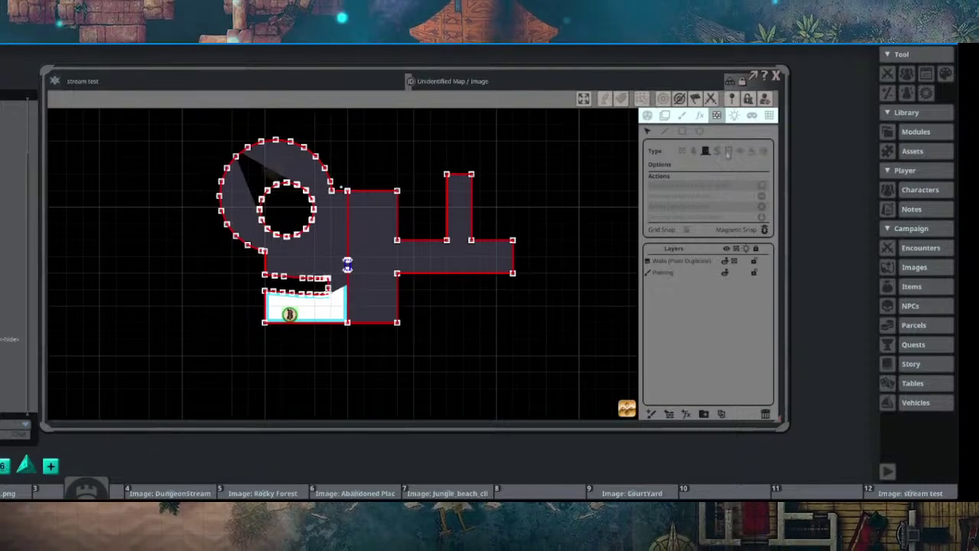
Step: Leave line-of-sight editing and turn off line of sight and the player vision preview for the map
{"action": "left_click", "coordinate": [647, 115]}
{"action": "left_click", "coordinate": [763, 192]}
{"action": "left_click", "coordinate": [763, 193]}
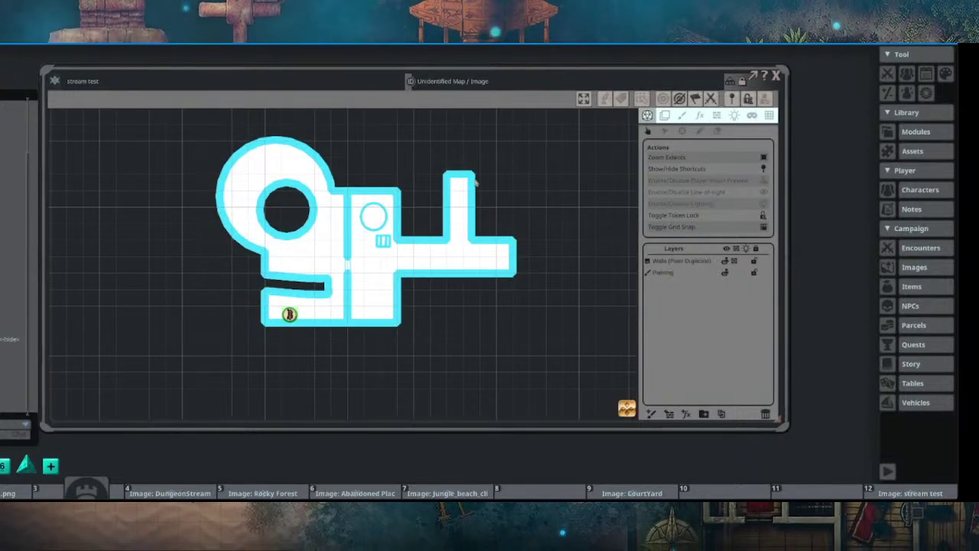
Step: Duplicate the Painting layer, flip the copy horizontally, and move it so its corridor end meets the original's corridor end
{"action": "left_click_drag", "start_coordinate": [451, 181], "coordinate": [417, 199]}
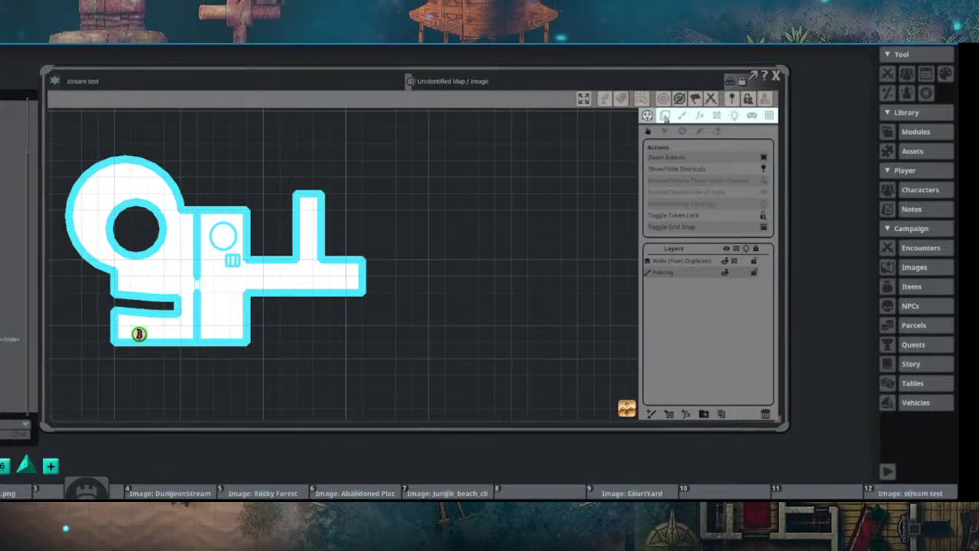
{"action": "left_click", "coordinate": [663, 115]}
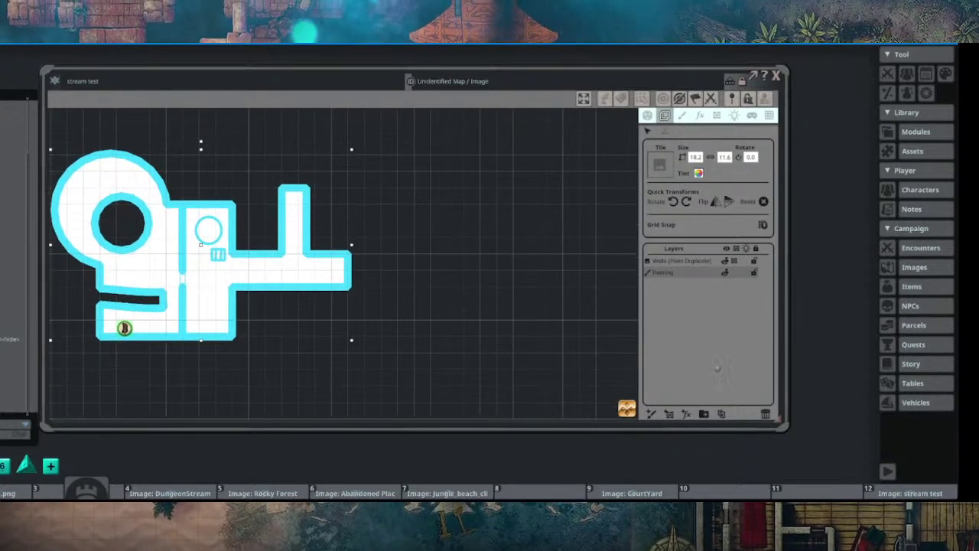
{"action": "left_click", "coordinate": [721, 413]}
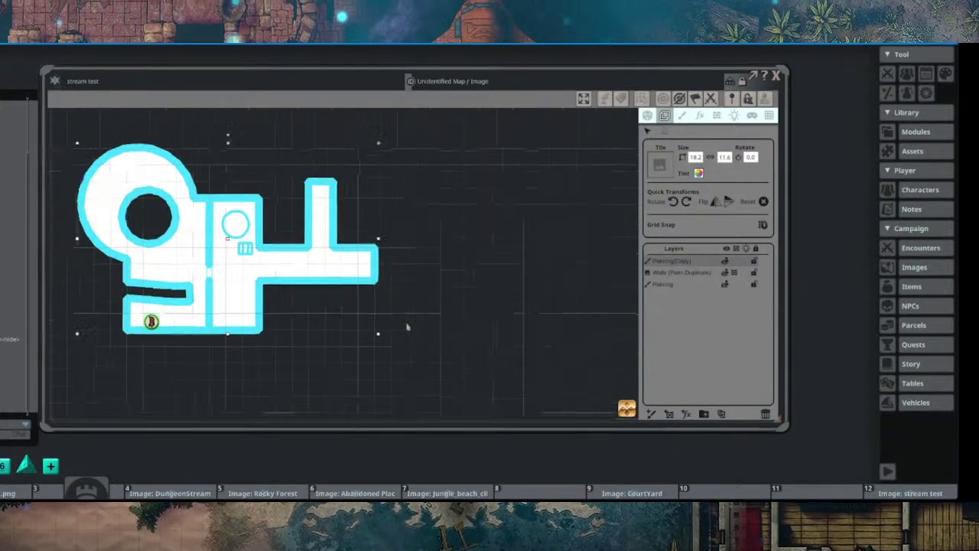
{"action": "left_click", "coordinate": [715, 202]}
{"action": "left_click_drag", "start_coordinate": [428, 329], "coordinate": [279, 334]}
{"action": "left_click_drag", "start_coordinate": [184, 261], "coordinate": [505, 267]}
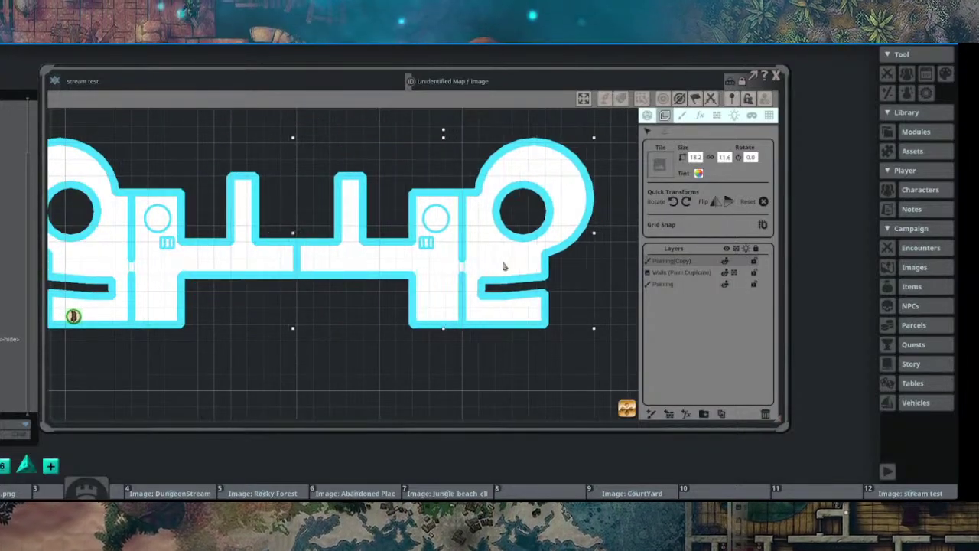
{"action": "scroll", "coordinate": [271, 298], "scroll_direction": "down", "scroll_amount": 3}
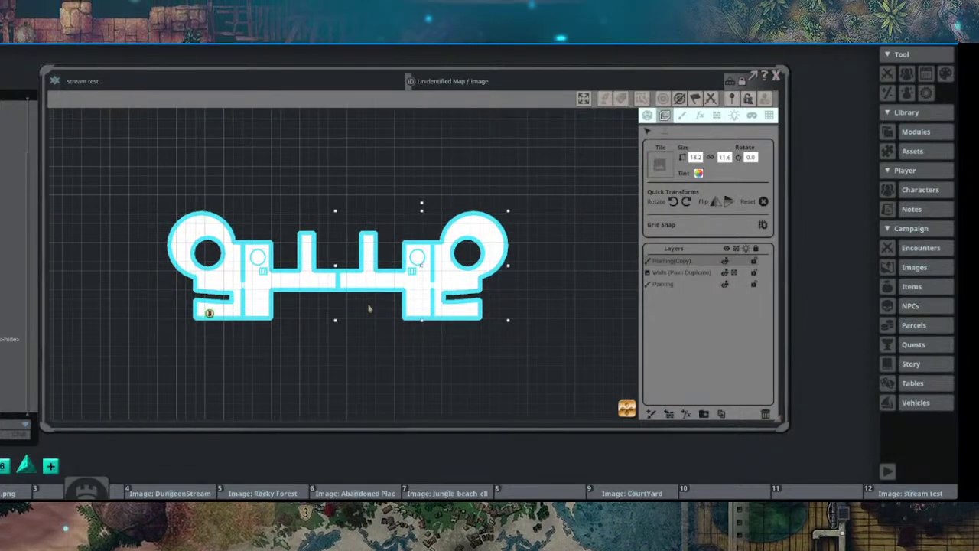
{"action": "scroll", "coordinate": [369, 308], "scroll_direction": "up", "scroll_amount": 1}
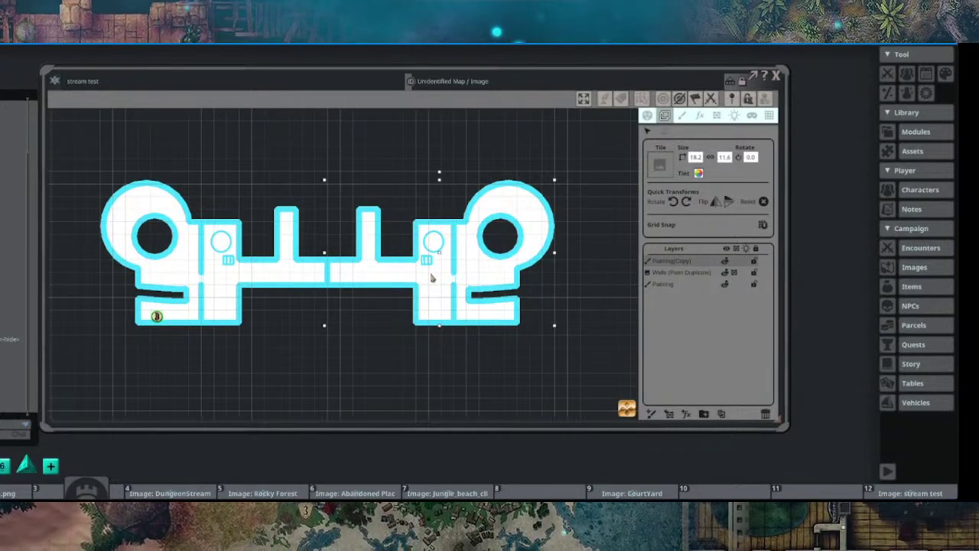
Step: Rotate the Painting(Copy) layer freehand to about 237.5 degrees so it stands at an angle beside the original
{"action": "key", "text": "ctrl"}
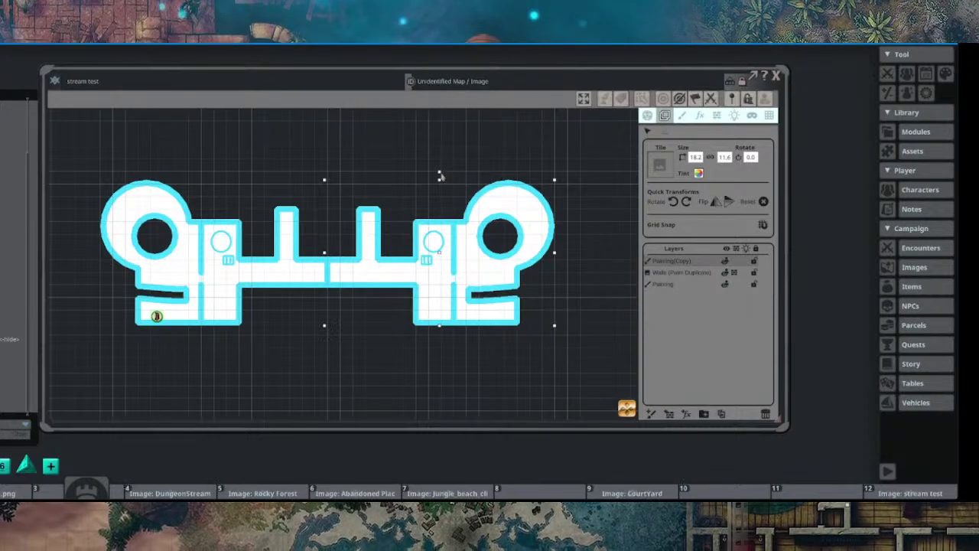
{"action": "mouse_move", "coordinate": [439, 173]}
{"action": "left_mouse_down"}
{"action": "mouse_move", "coordinate": [453, 173]}
{"action": "mouse_move", "coordinate": [322, 200]}
{"action": "mouse_move", "coordinate": [474, 177]}
{"action": "mouse_move", "coordinate": [367, 211]}
{"action": "left_mouse_up"}
{"action": "scroll", "coordinate": [446, 271], "scroll_direction": "up", "scroll_amount": 3}
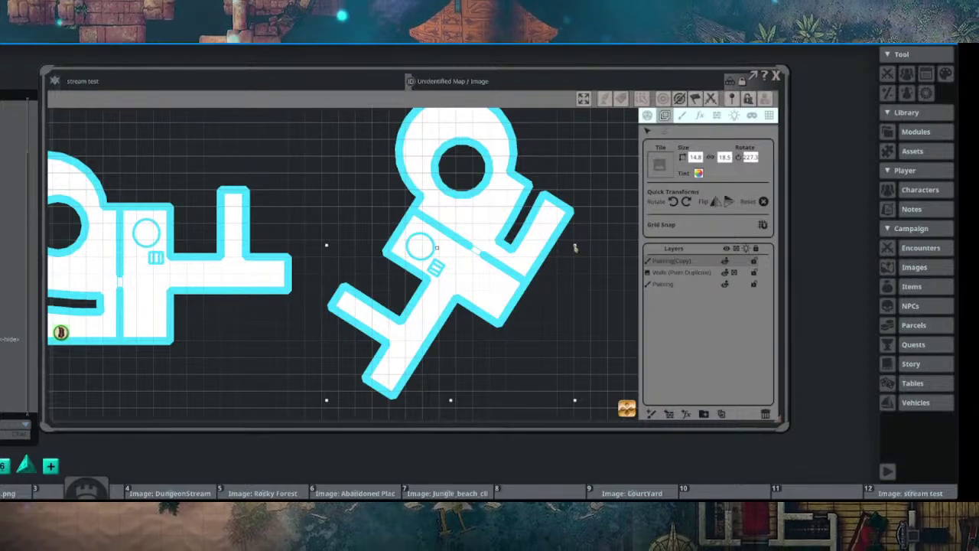
{"action": "scroll", "coordinate": [558, 247], "scroll_direction": "down", "scroll_amount": 3}
{"action": "scroll", "coordinate": [501, 301], "scroll_direction": "down", "scroll_amount": 2}
Step: Resize the Painting(Copy) layer freehand to about 10.9 by 9.4, and close the map
{"action": "left_click_drag", "start_coordinate": [501, 301], "coordinate": [473, 328]}
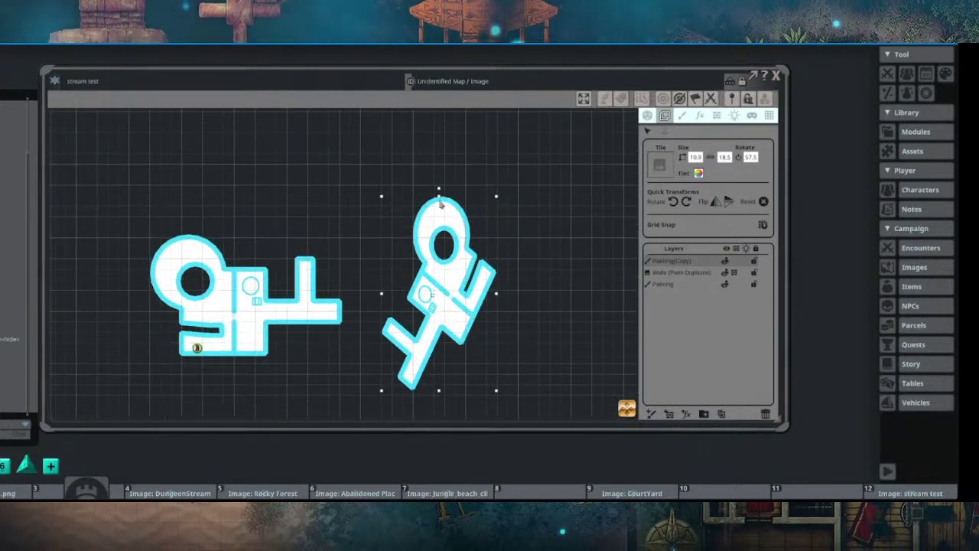
{"action": "left_click_drag", "start_coordinate": [441, 203], "coordinate": [449, 243]}
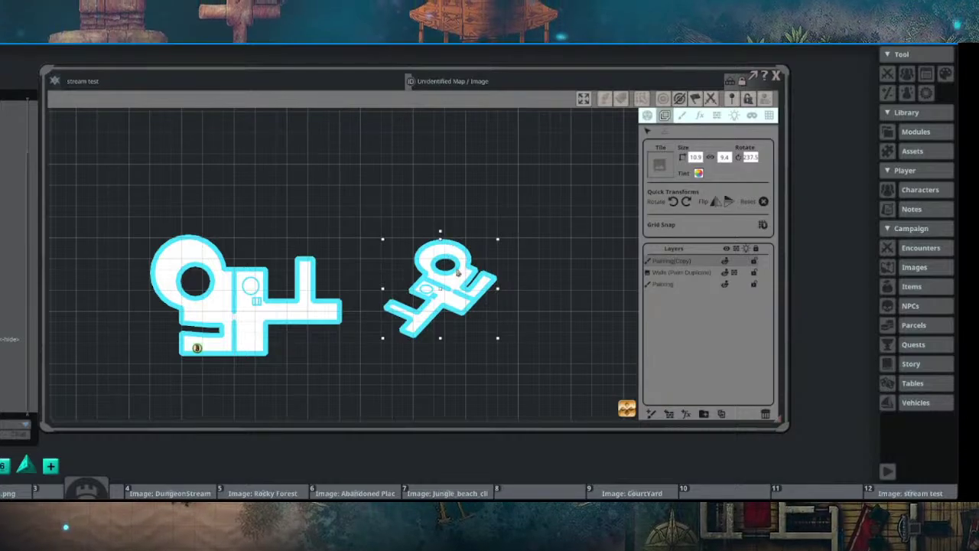
{"action": "scroll", "coordinate": [451, 249], "scroll_direction": "up", "scroll_amount": 2}
{"action": "left_click_drag", "start_coordinate": [463, 290], "coordinate": [389, 268]}
{"action": "scroll", "coordinate": [173, 351], "scroll_direction": "up", "scroll_amount": 2}
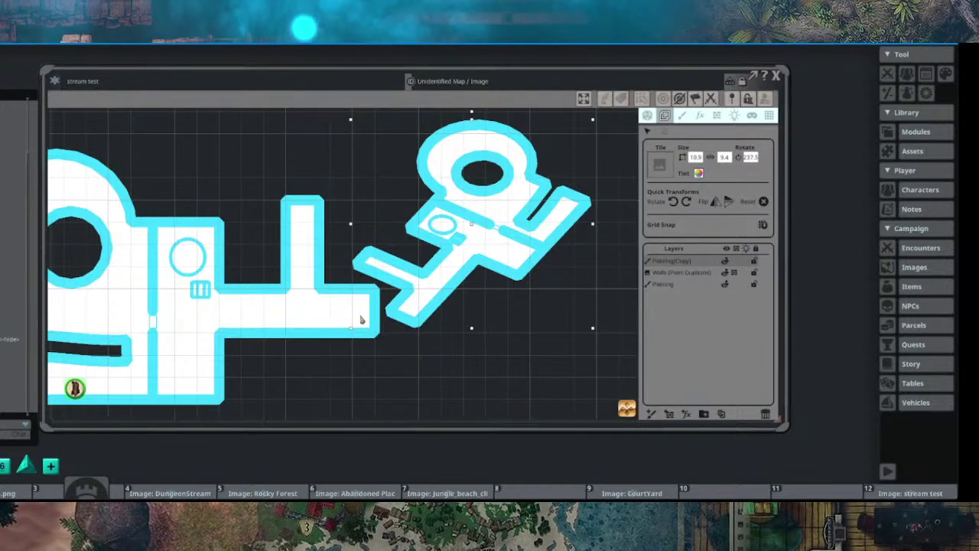
{"action": "left_click", "coordinate": [776, 76]}
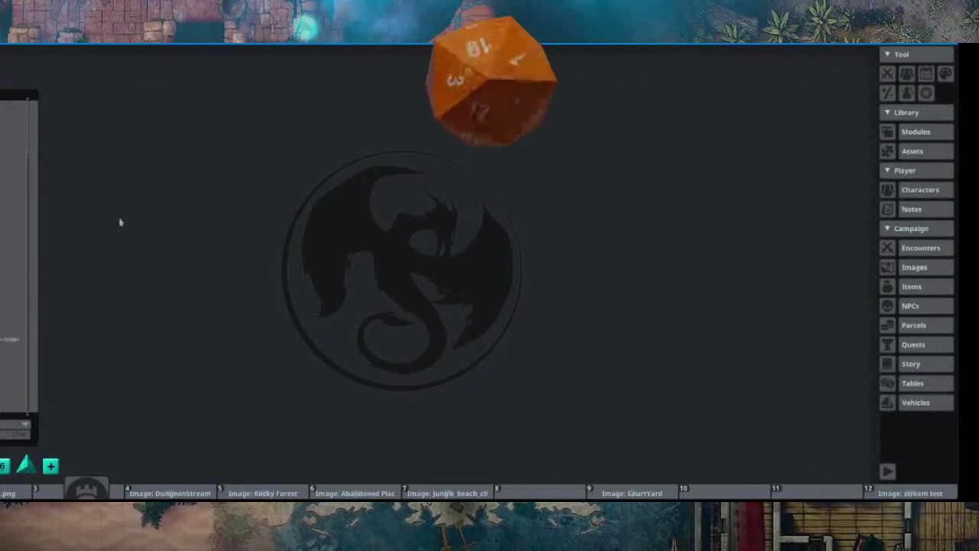